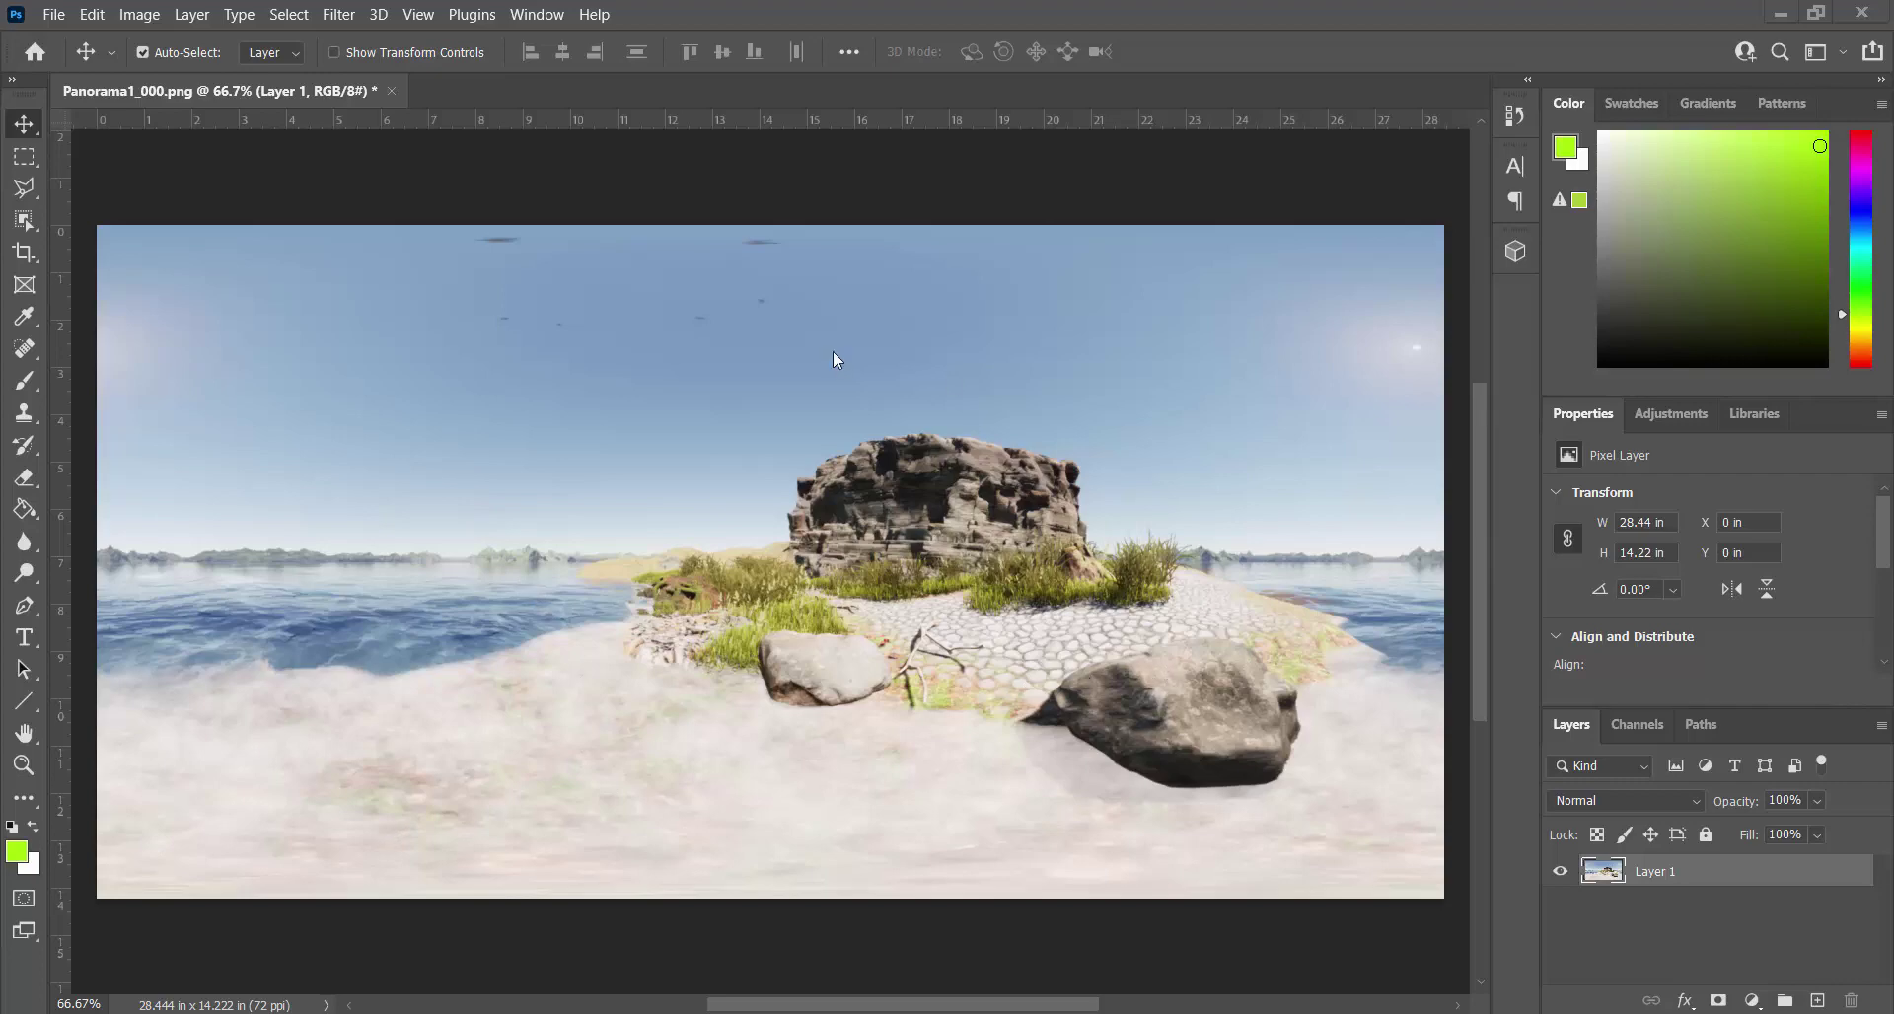
# Check the panorama's pixel dimensions in Image Size, closing it without changes.
pyautogui.click(139, 13)
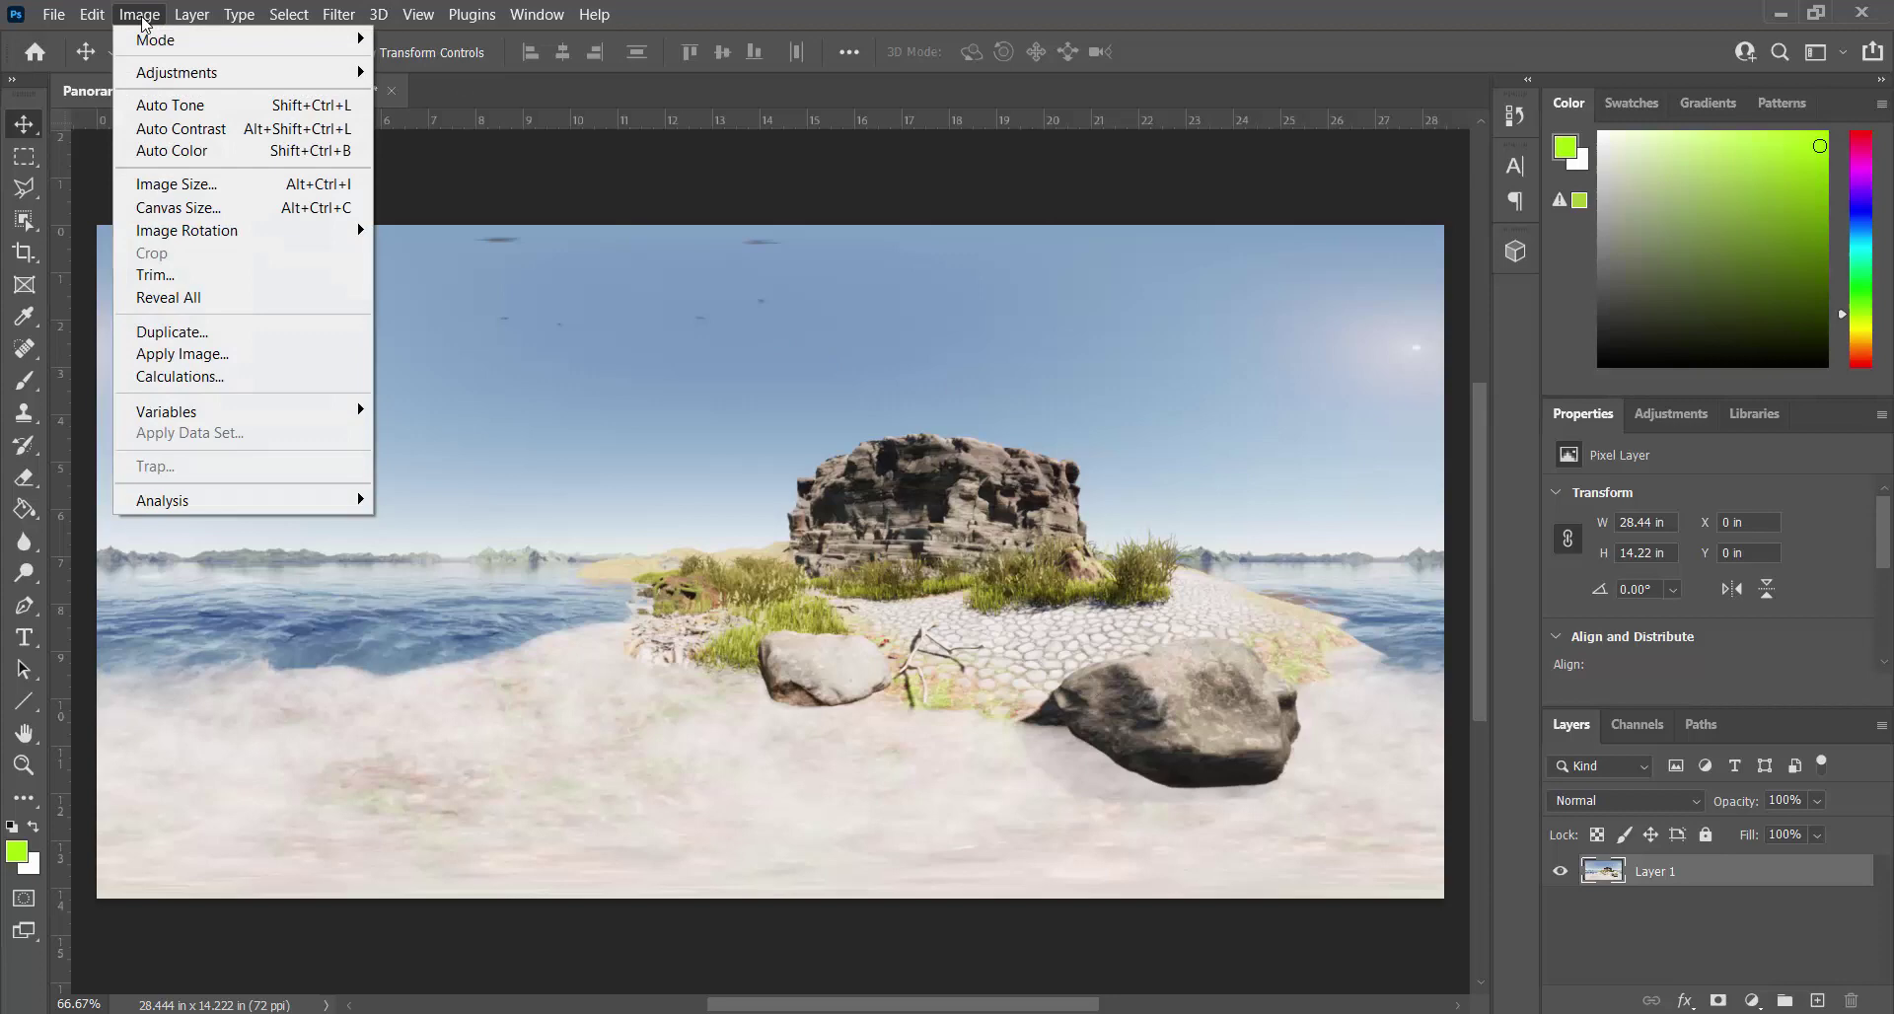
pyautogui.click(185, 181)
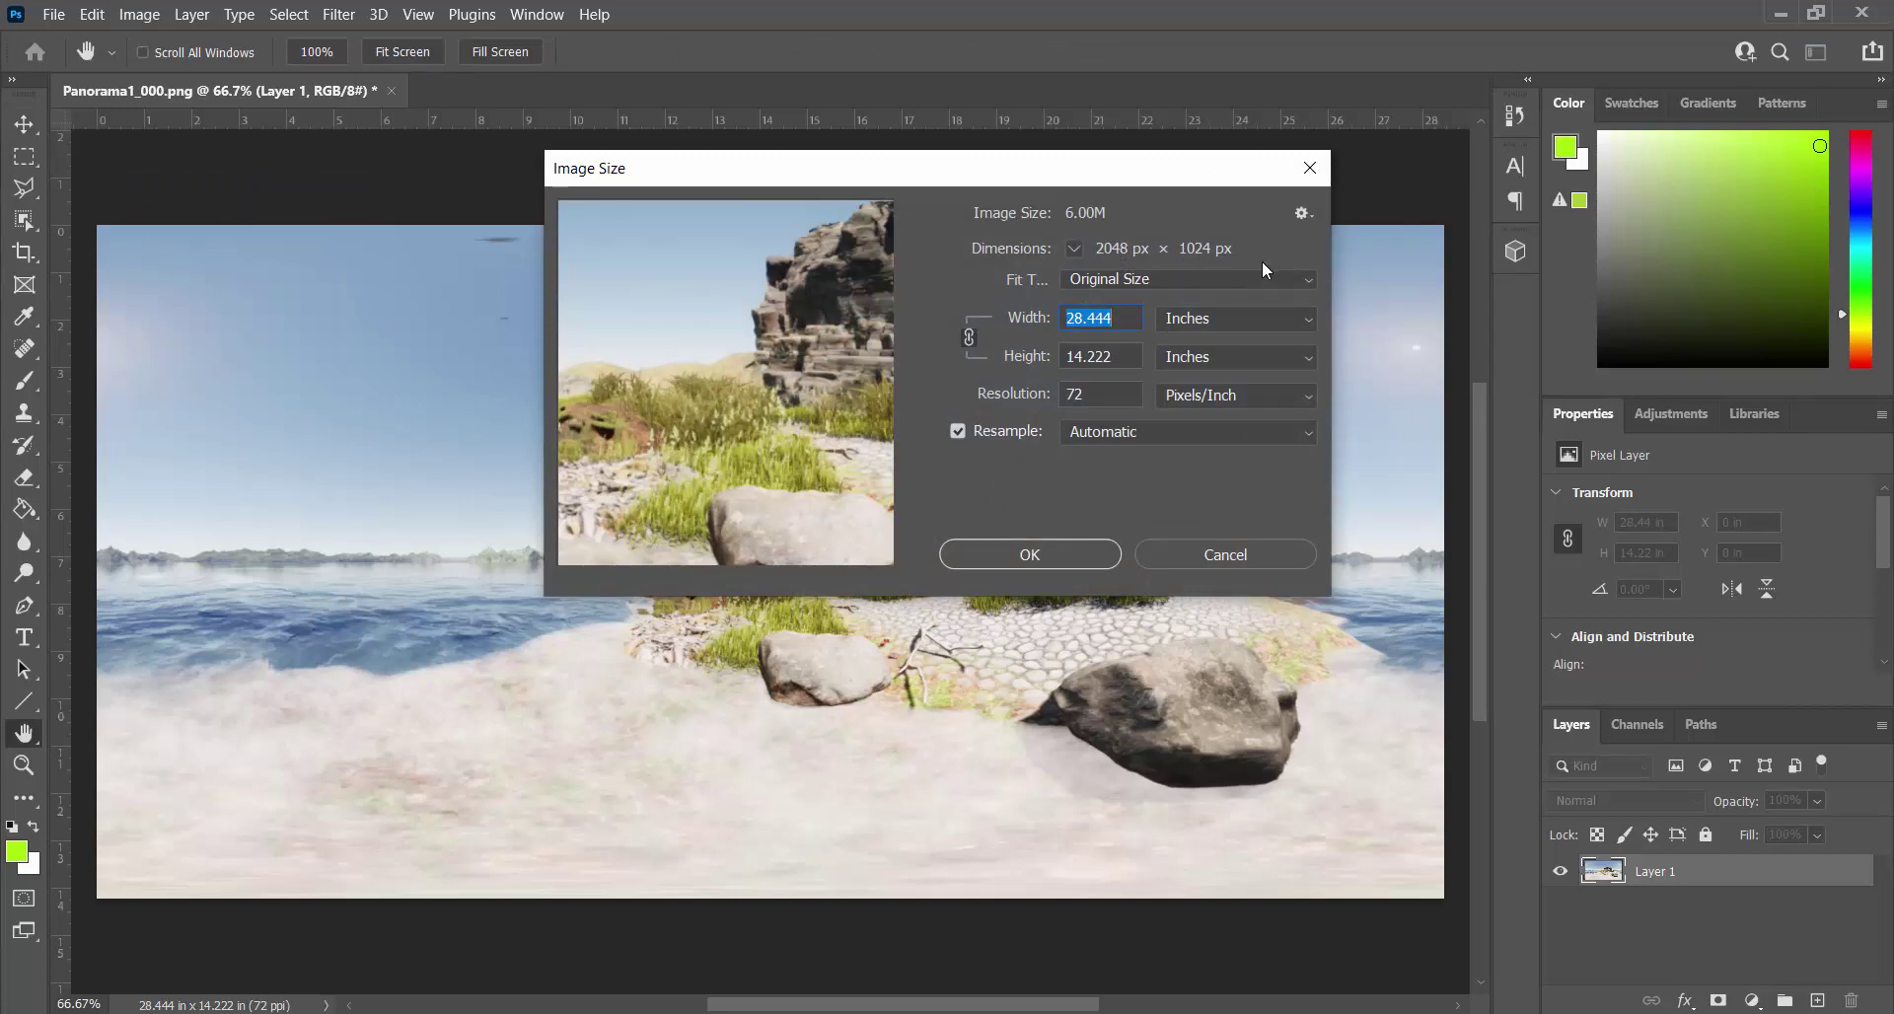
pyautogui.click(1268, 555)
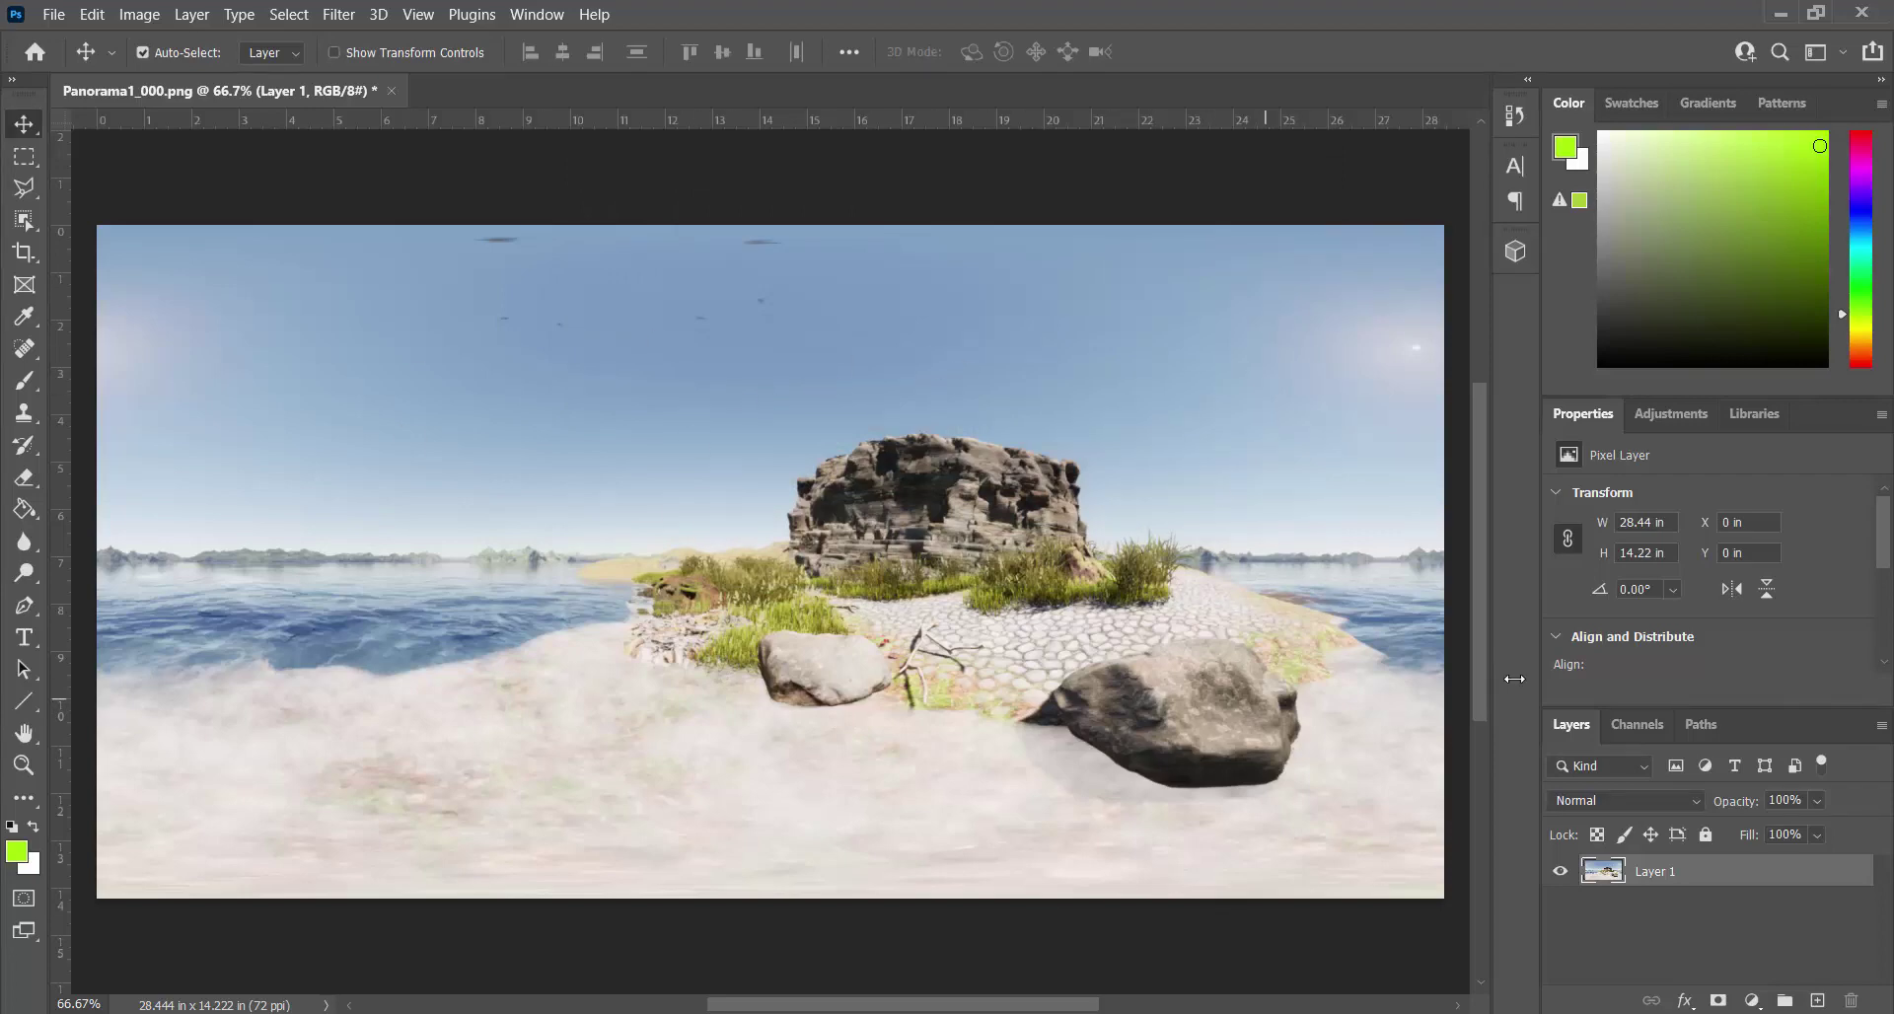
# Add a new blank layer named Text Stuff.
pyautogui.click(1881, 725)
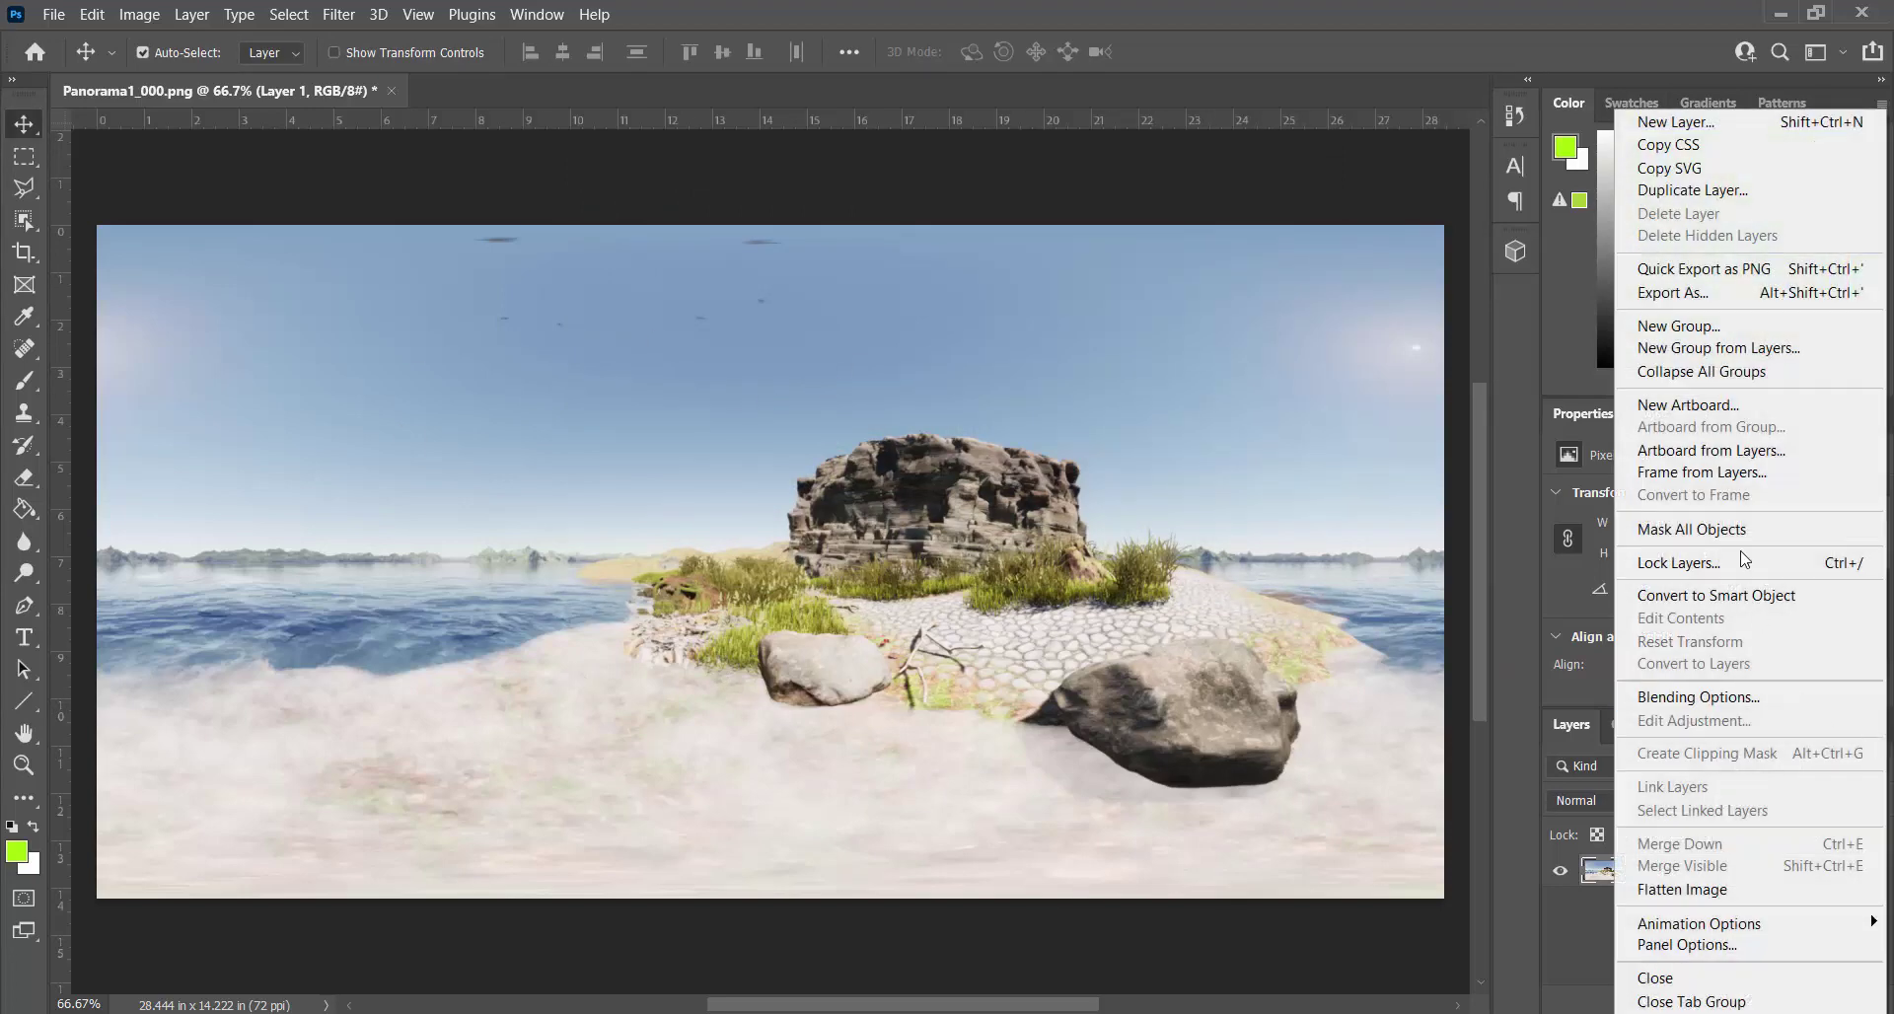
pyautogui.click(1677, 121)
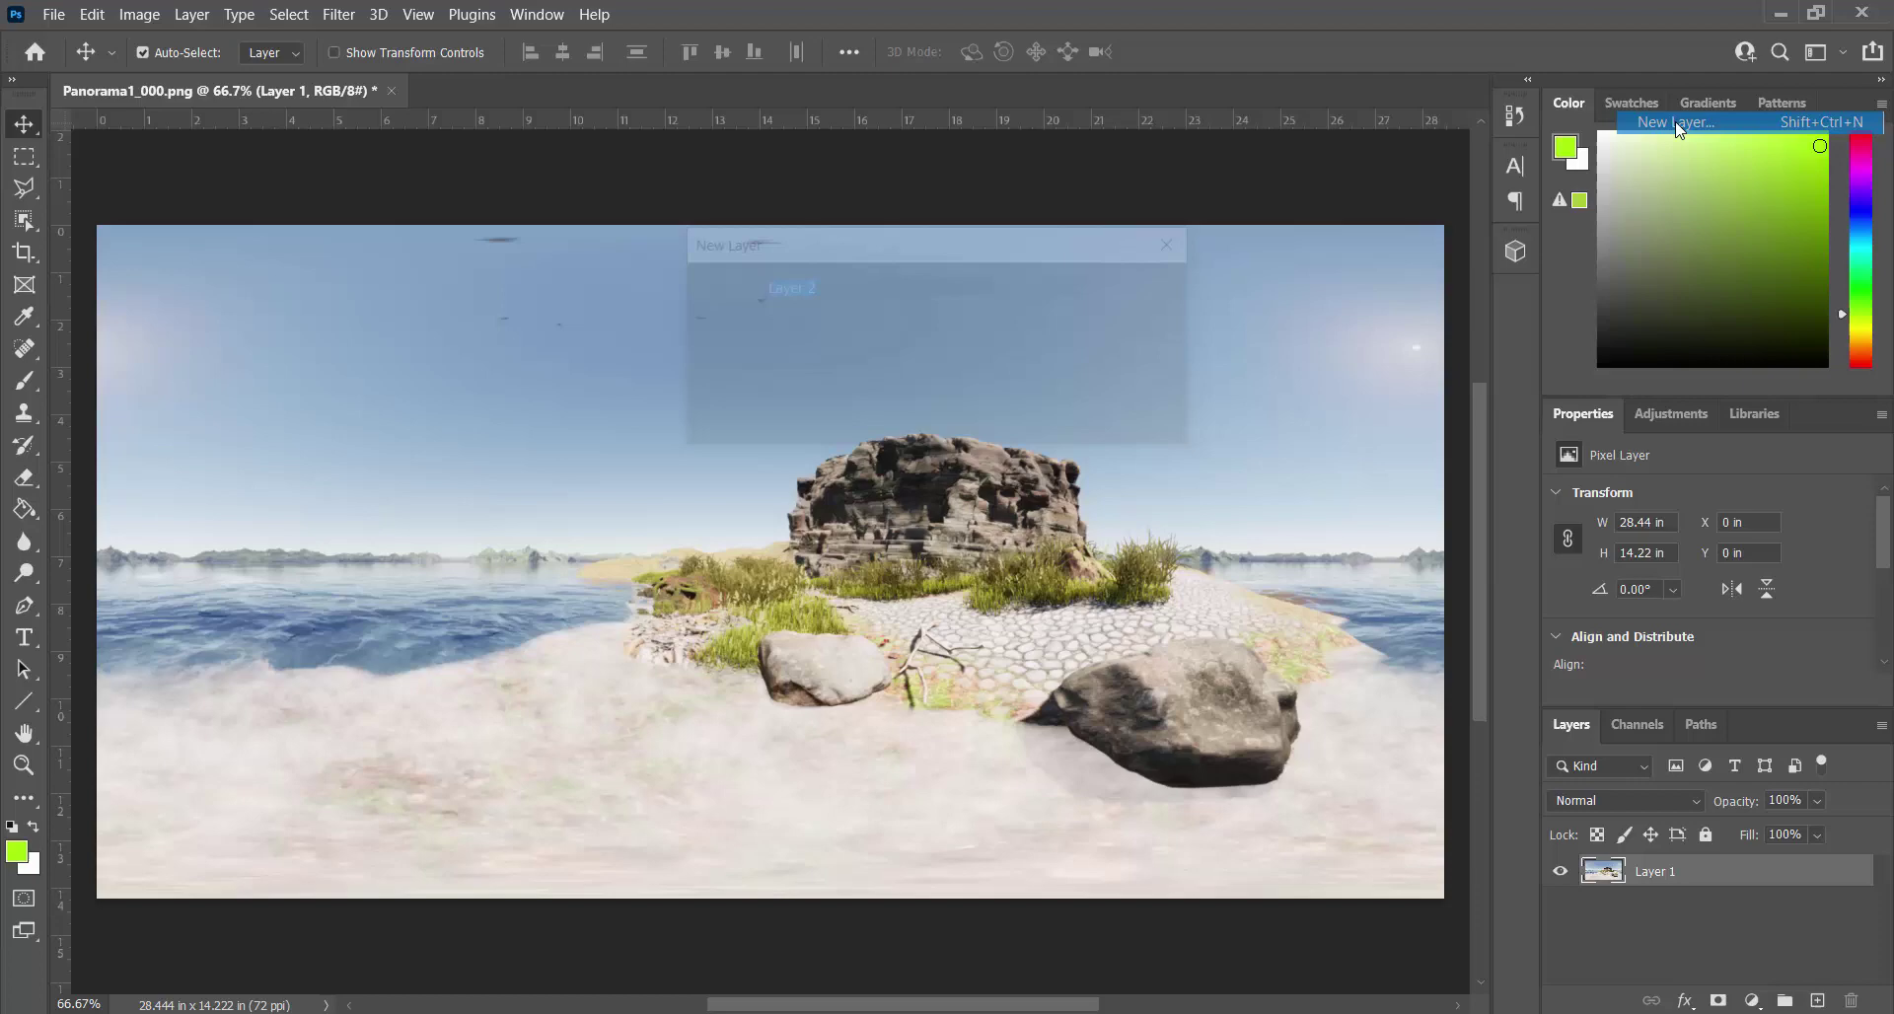
pyautogui.write('Te')
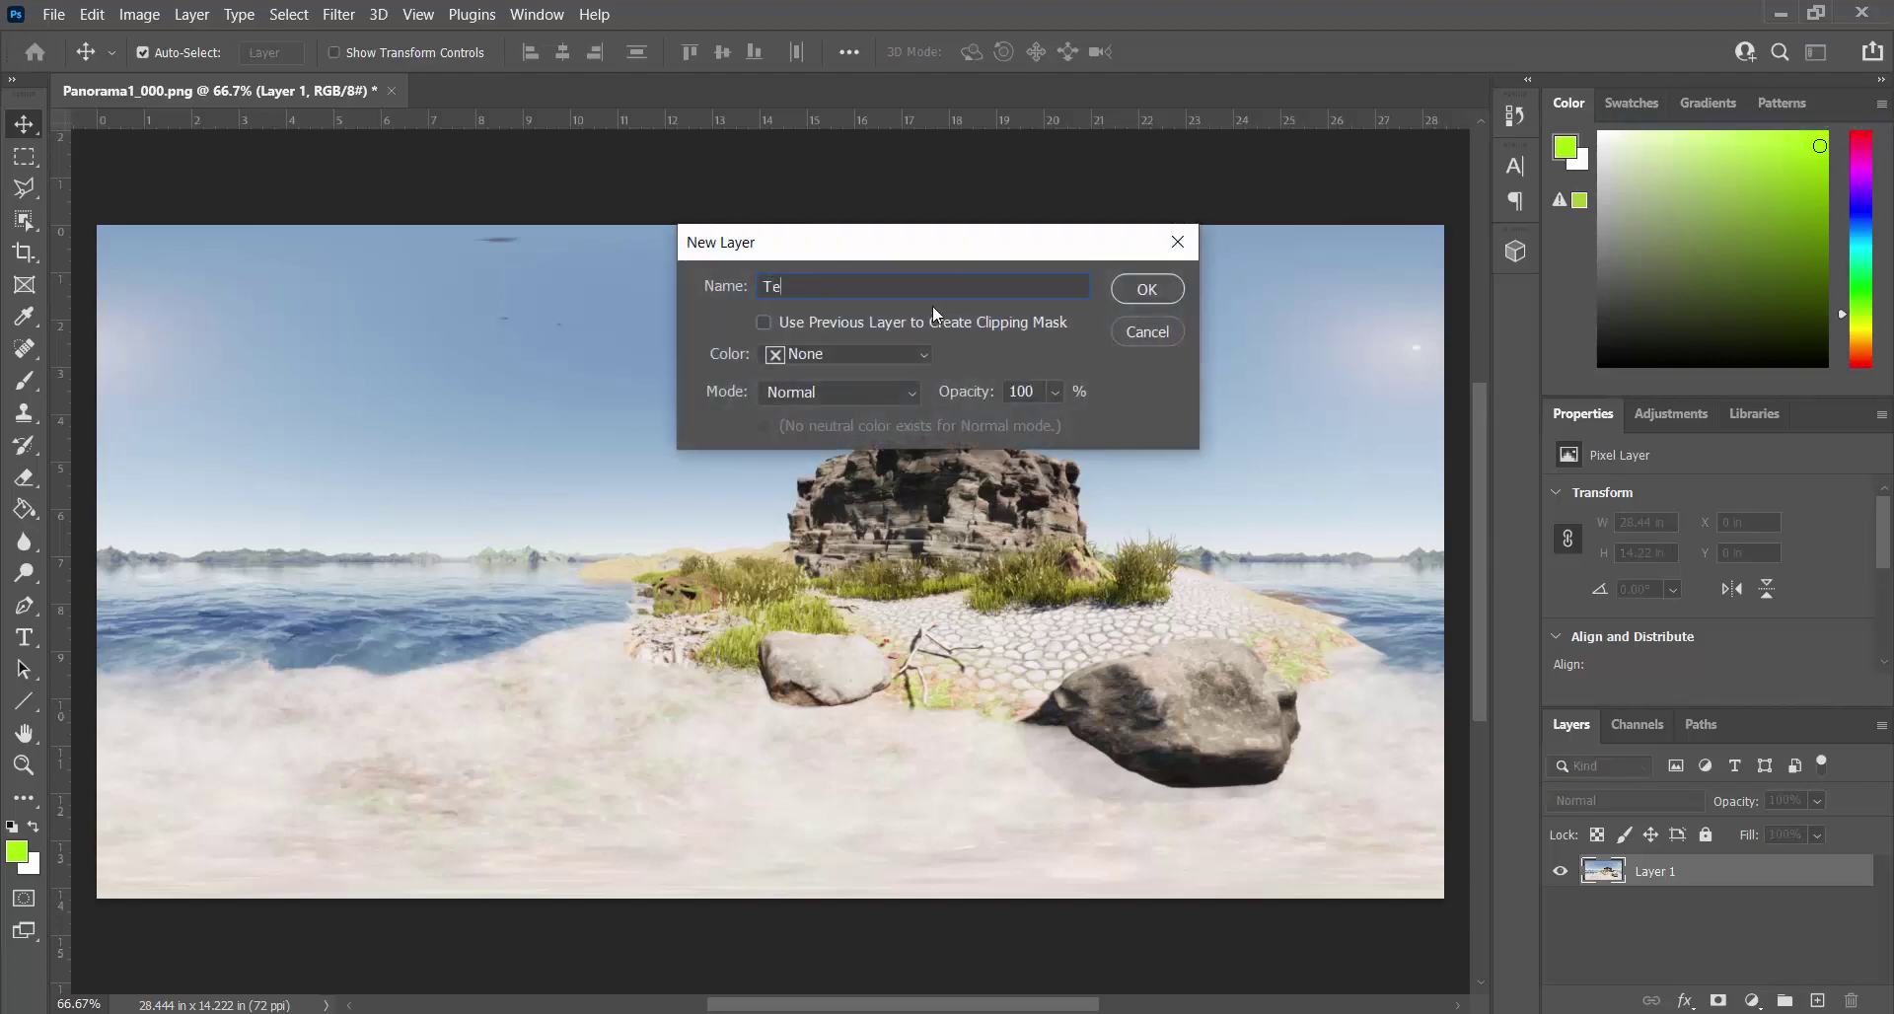
pyautogui.write('xt STUF')
pyautogui.press('BackSpace')
pyautogui.press('BackSpace')
pyautogui.press('BackSpace')
pyautogui.write('tuff')
pyautogui.press('Return')
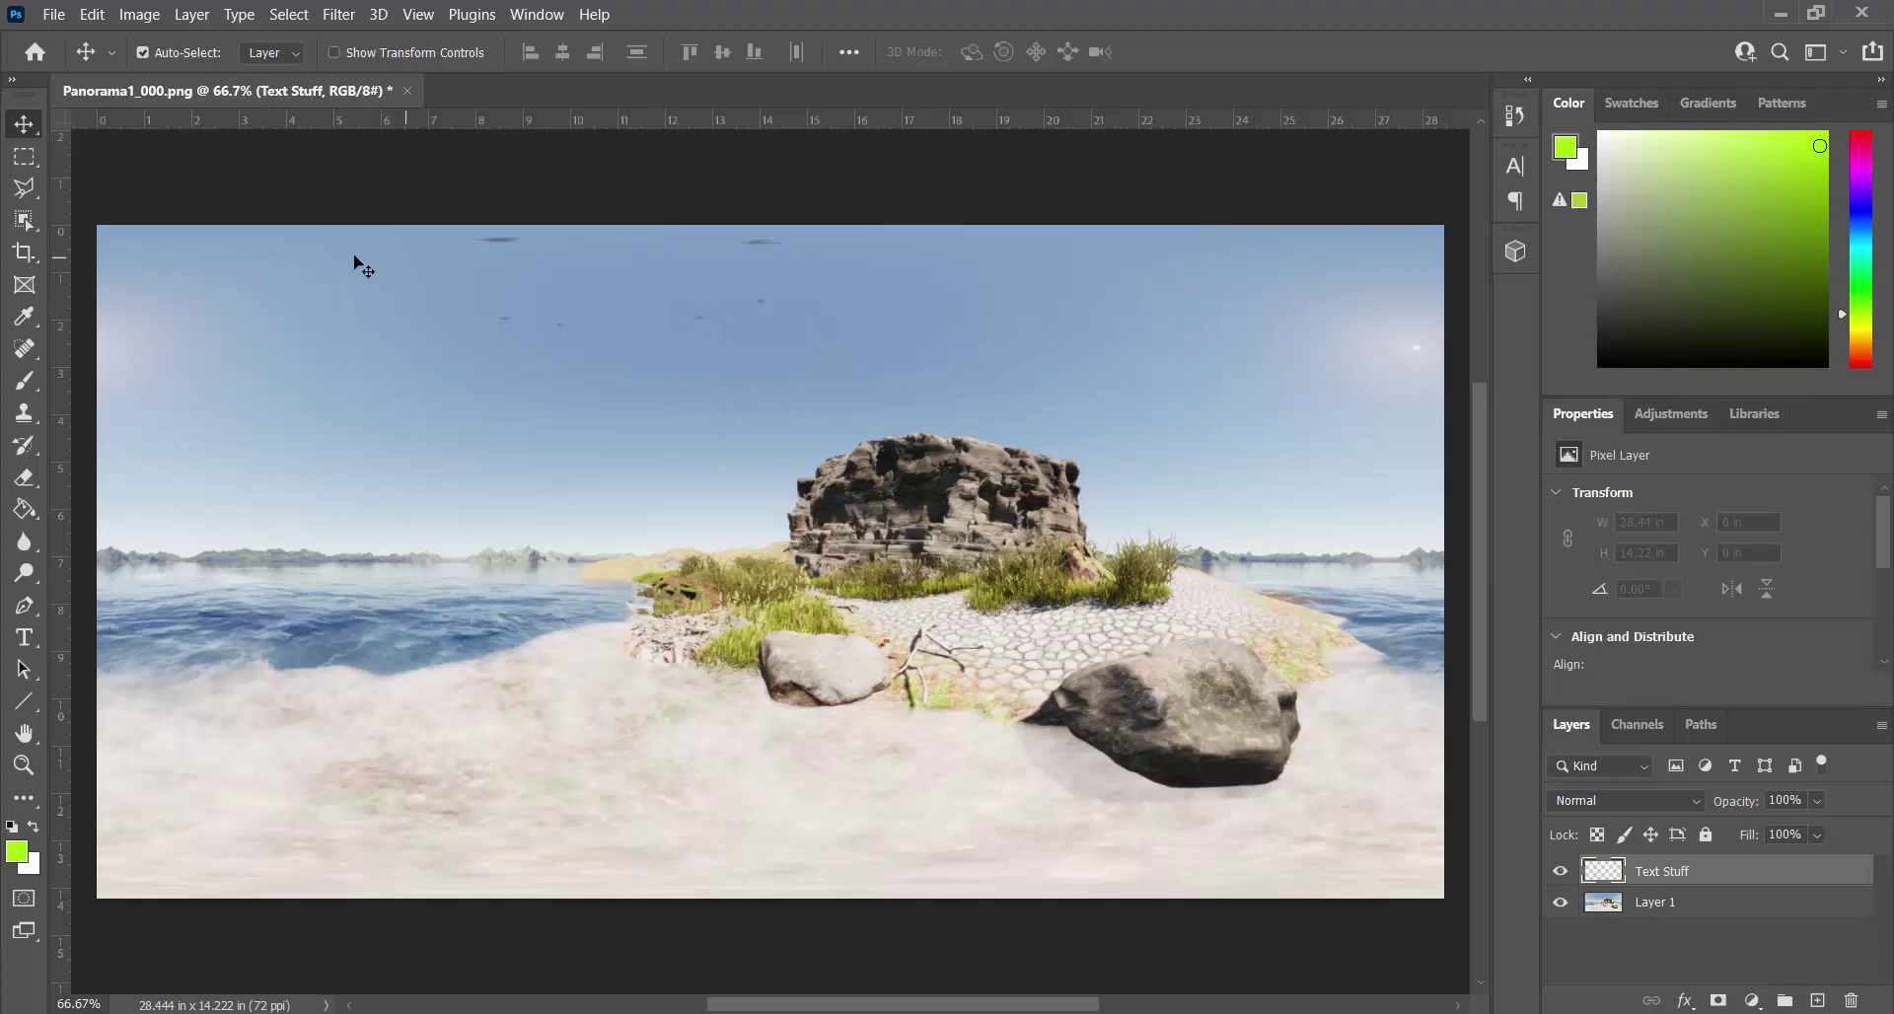
# Write 'This is the sky!!' in the sky with the Type tool and commit it.
pyautogui.click(23, 643)
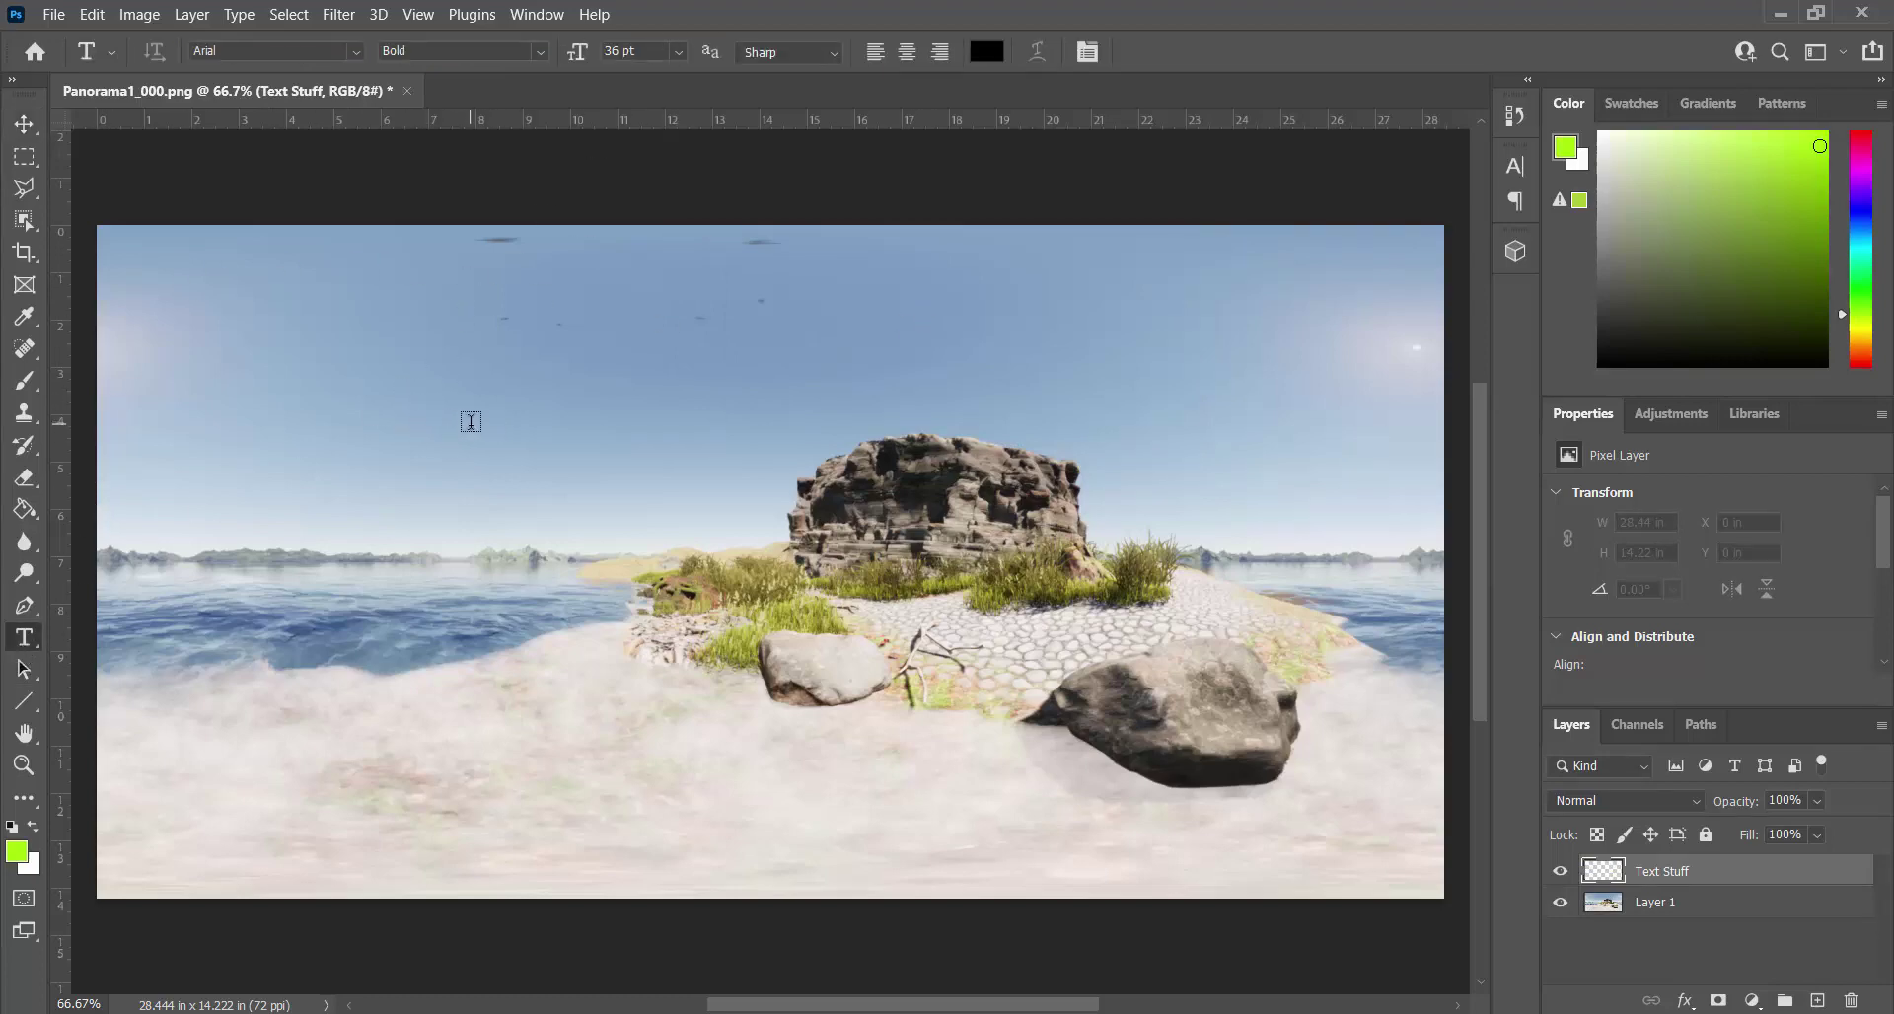
pyautogui.click(379, 431)
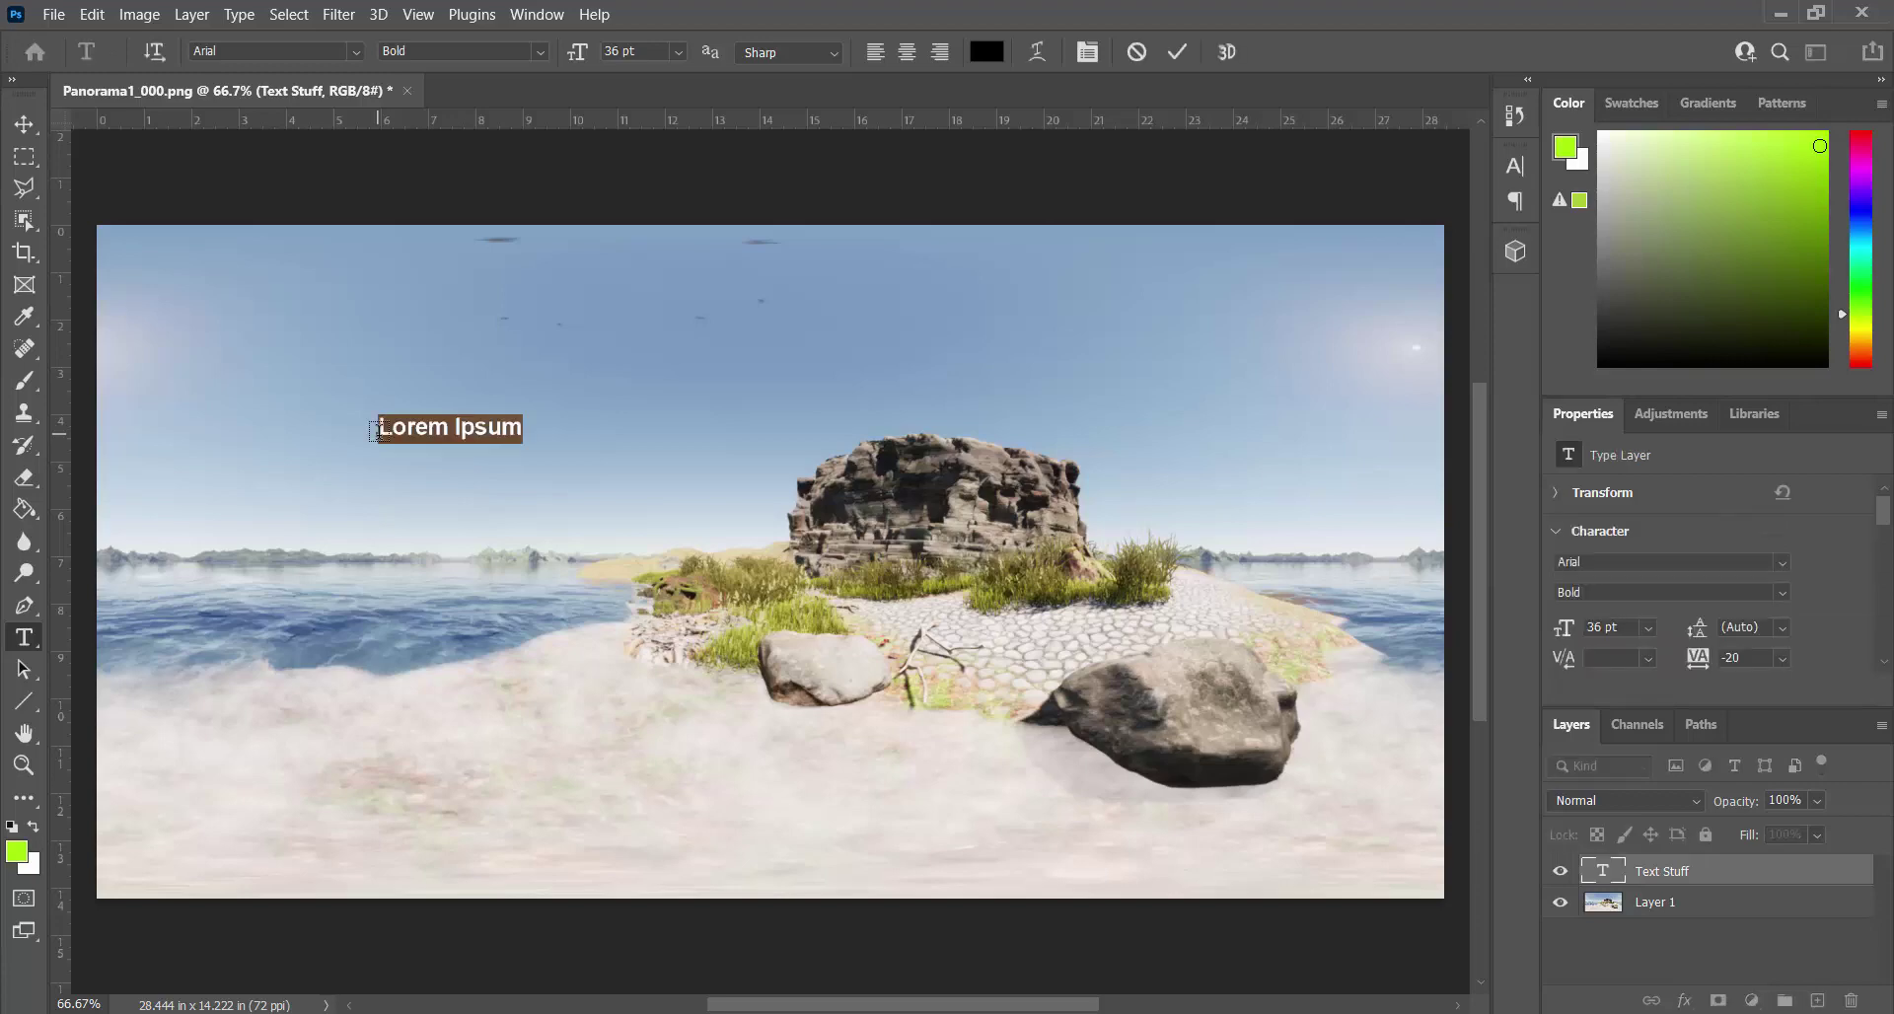
pyautogui.write('This is the ')
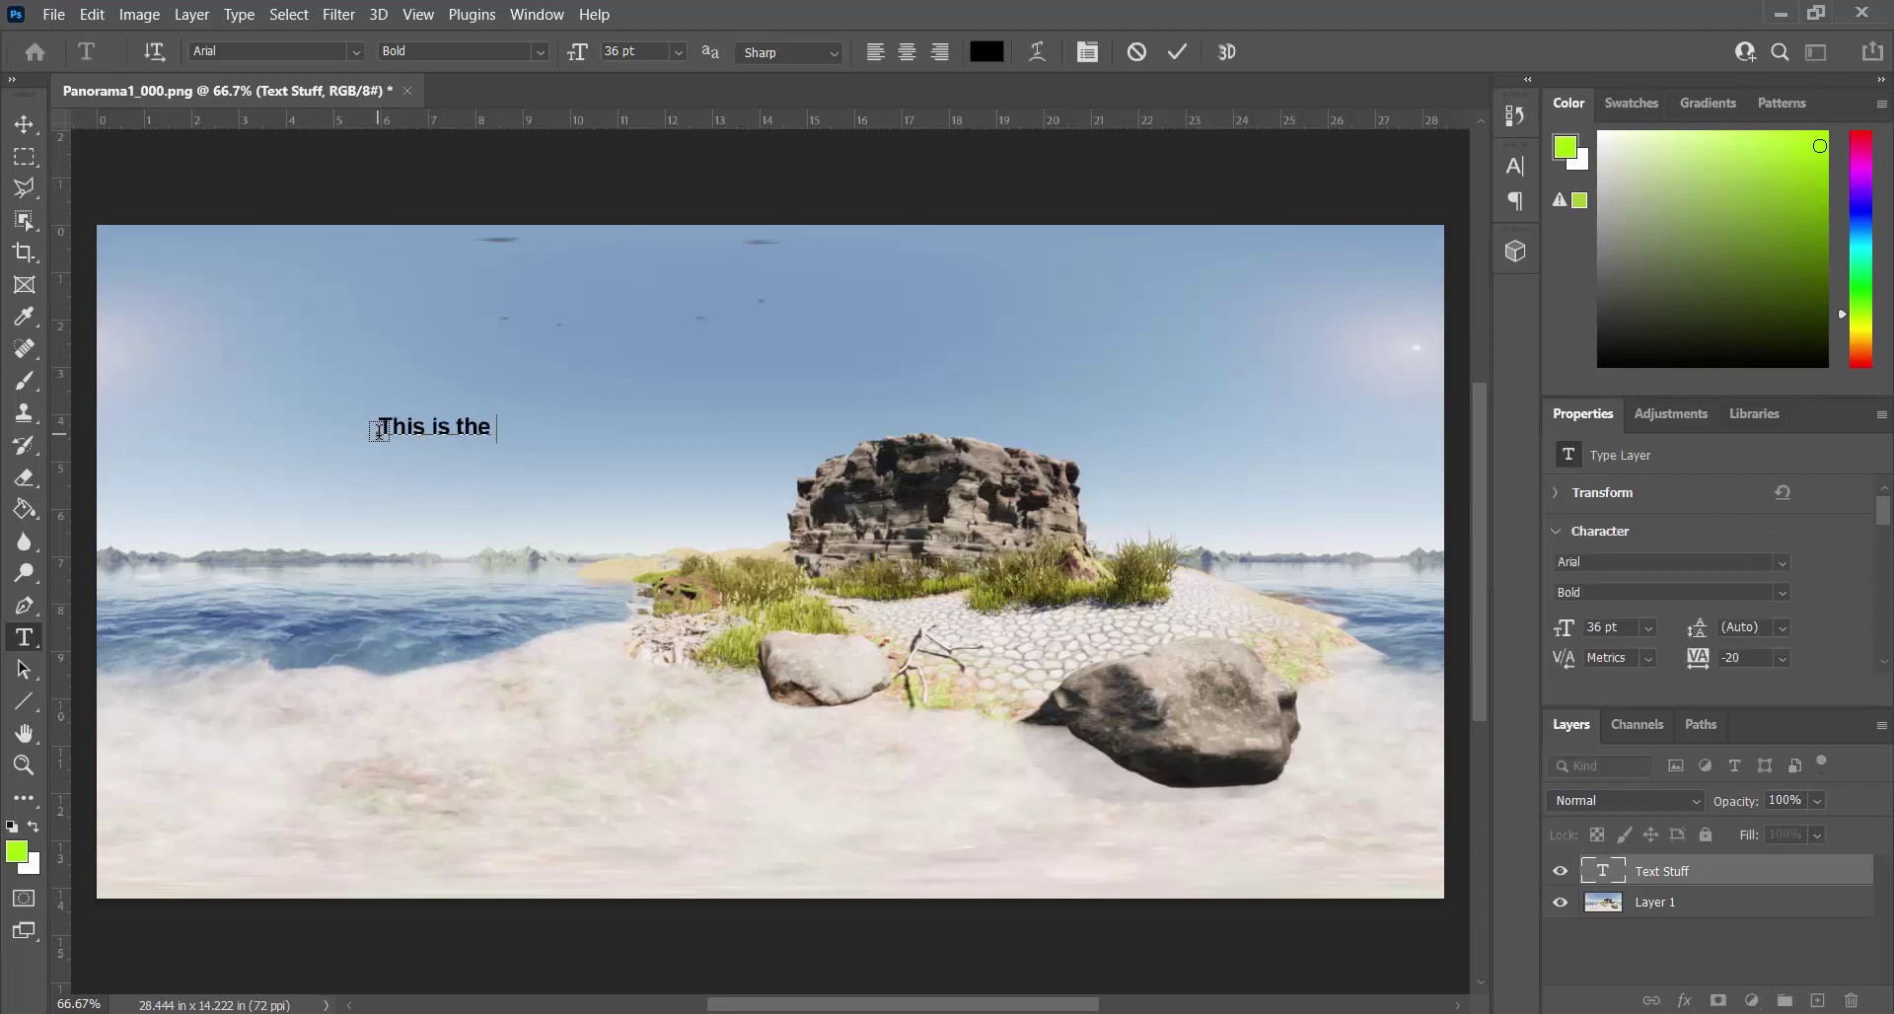
pyautogui.write('sky!!')
pyautogui.click(24, 123)
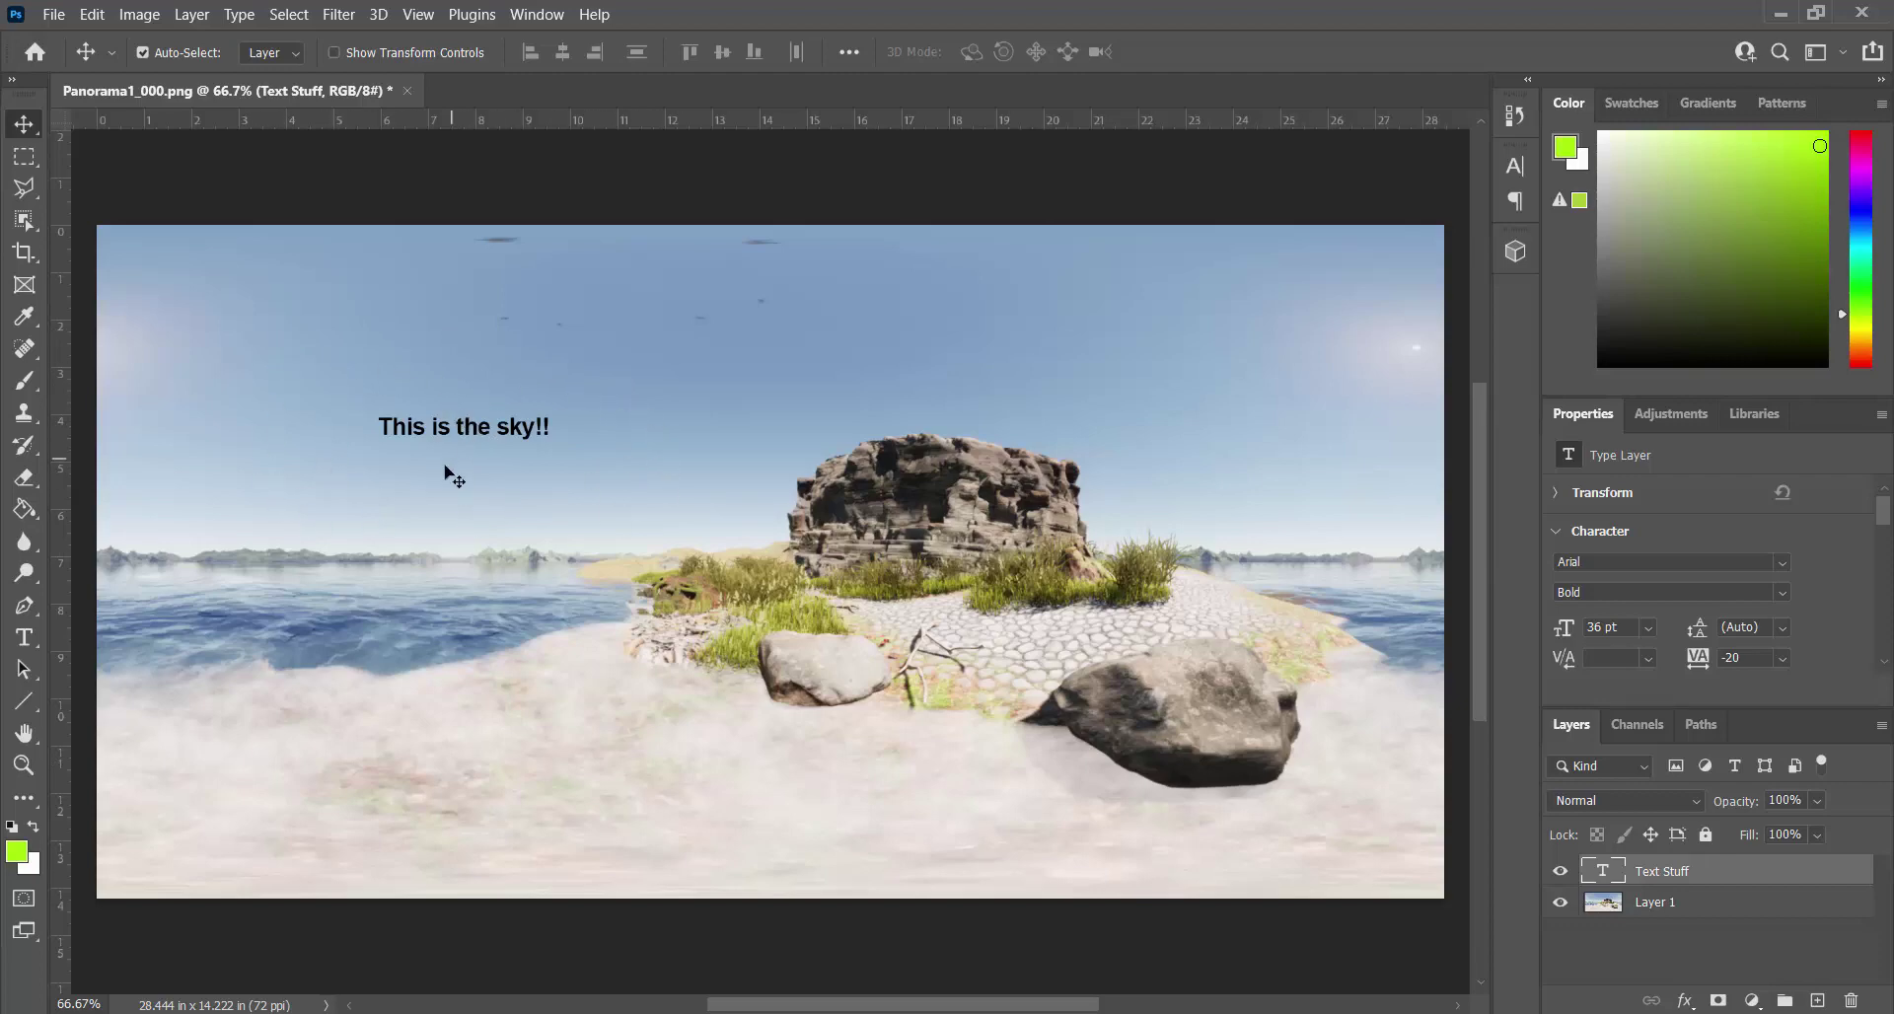
# Drag the sky text slightly lower and to the right, left of the rock.
pyautogui.moveTo(439, 433); pyautogui.dragTo(457, 481)
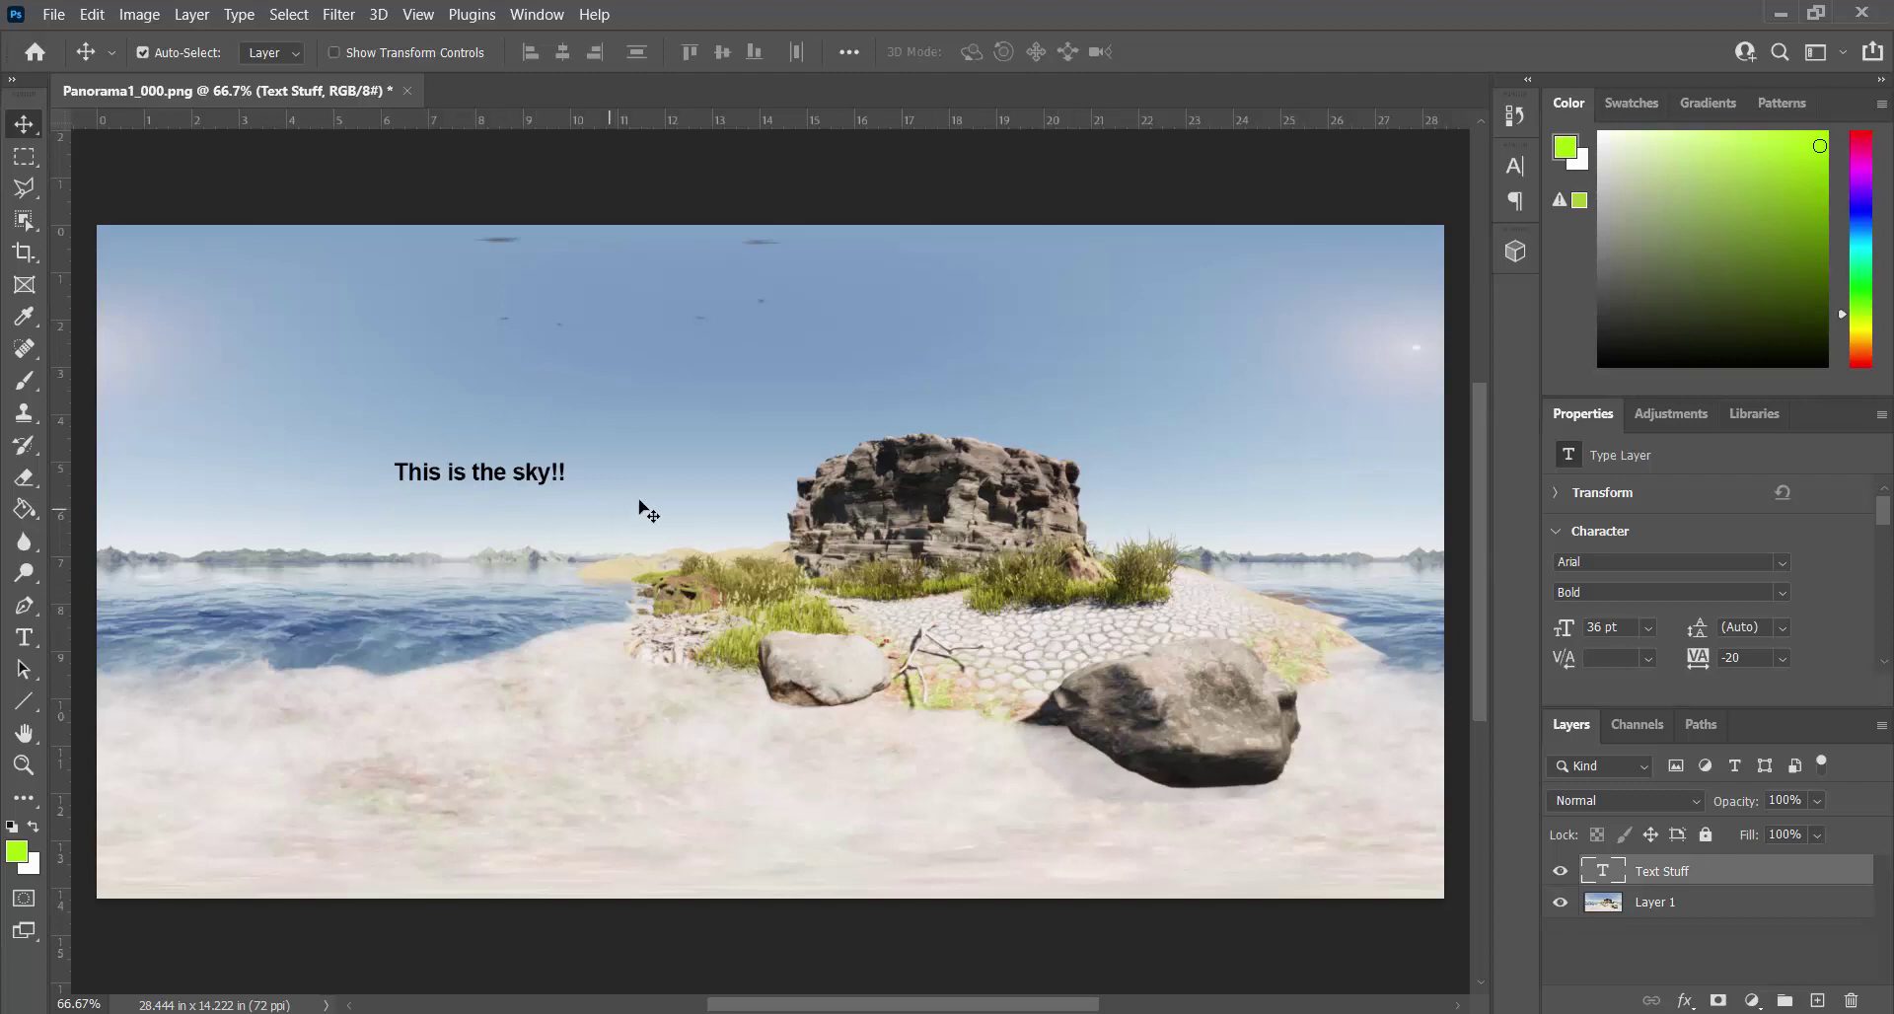
# Hide Layer 1 and export the text as Pano Text.png to the Desktop, replacing the existing file.
pyautogui.click(1559, 902)
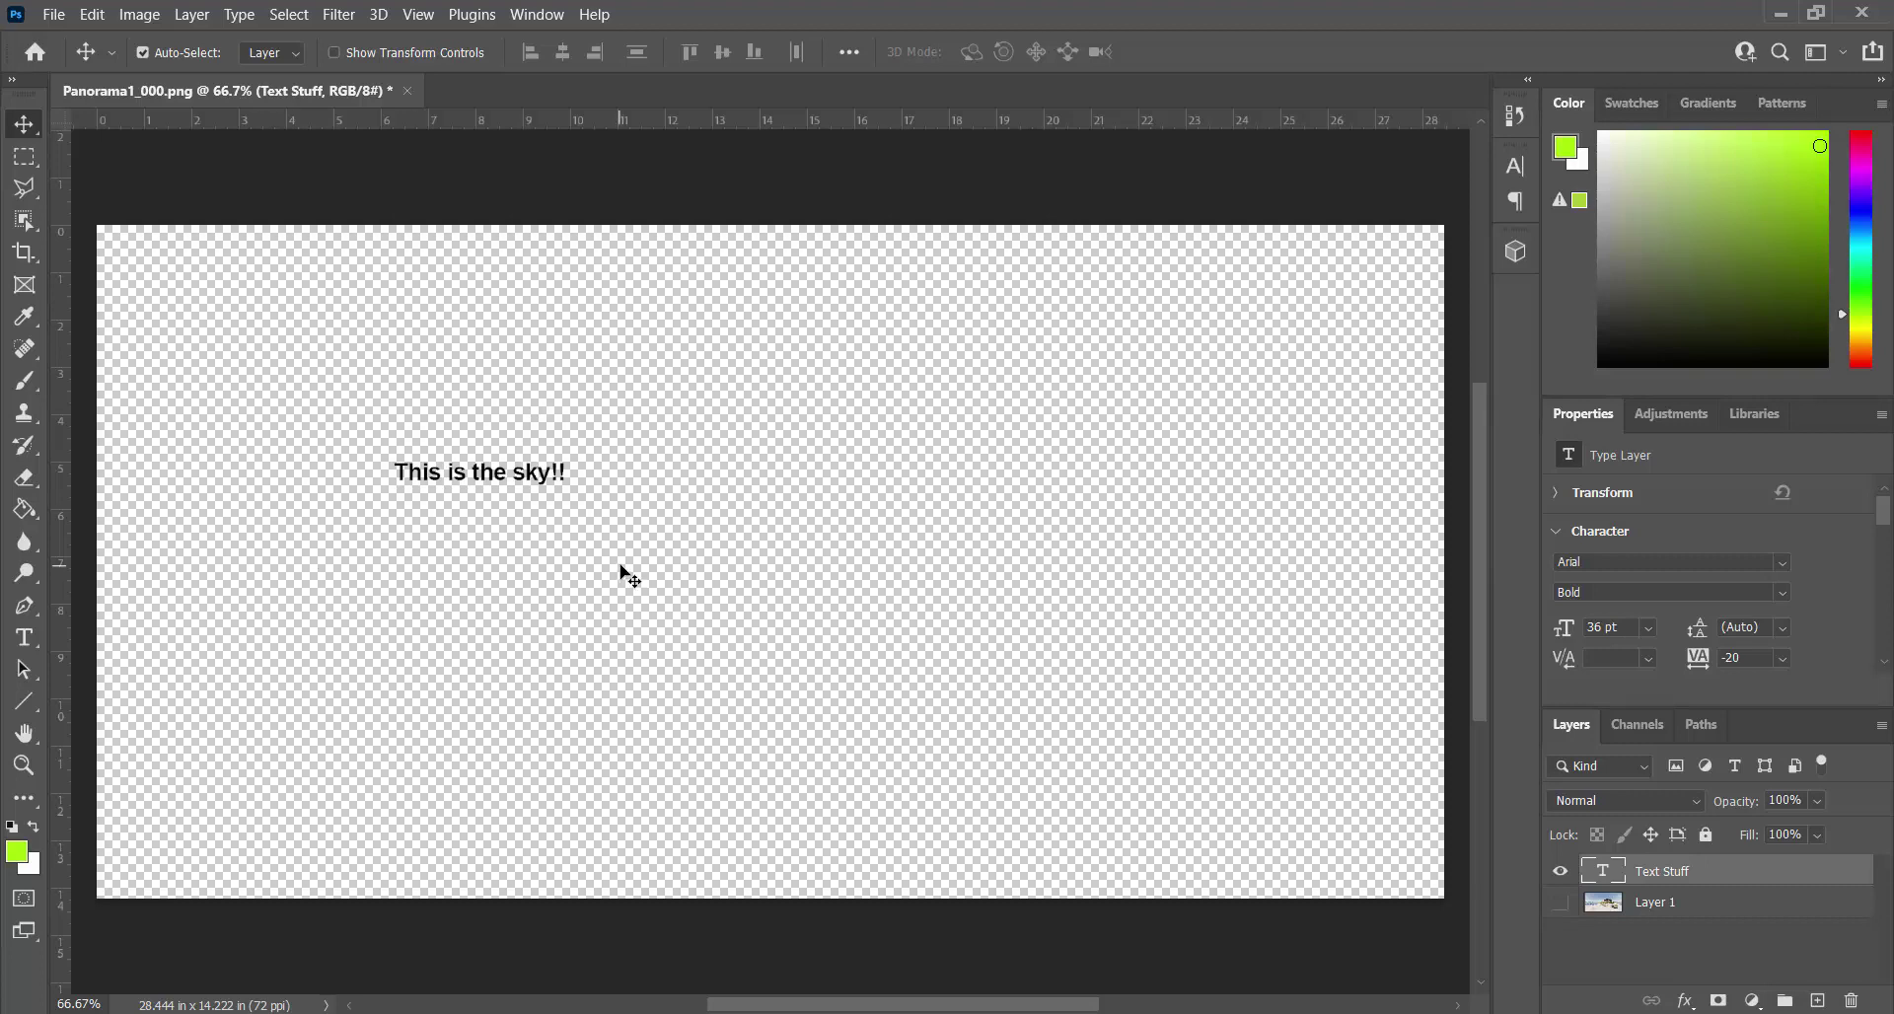
pyautogui.click(54, 16)
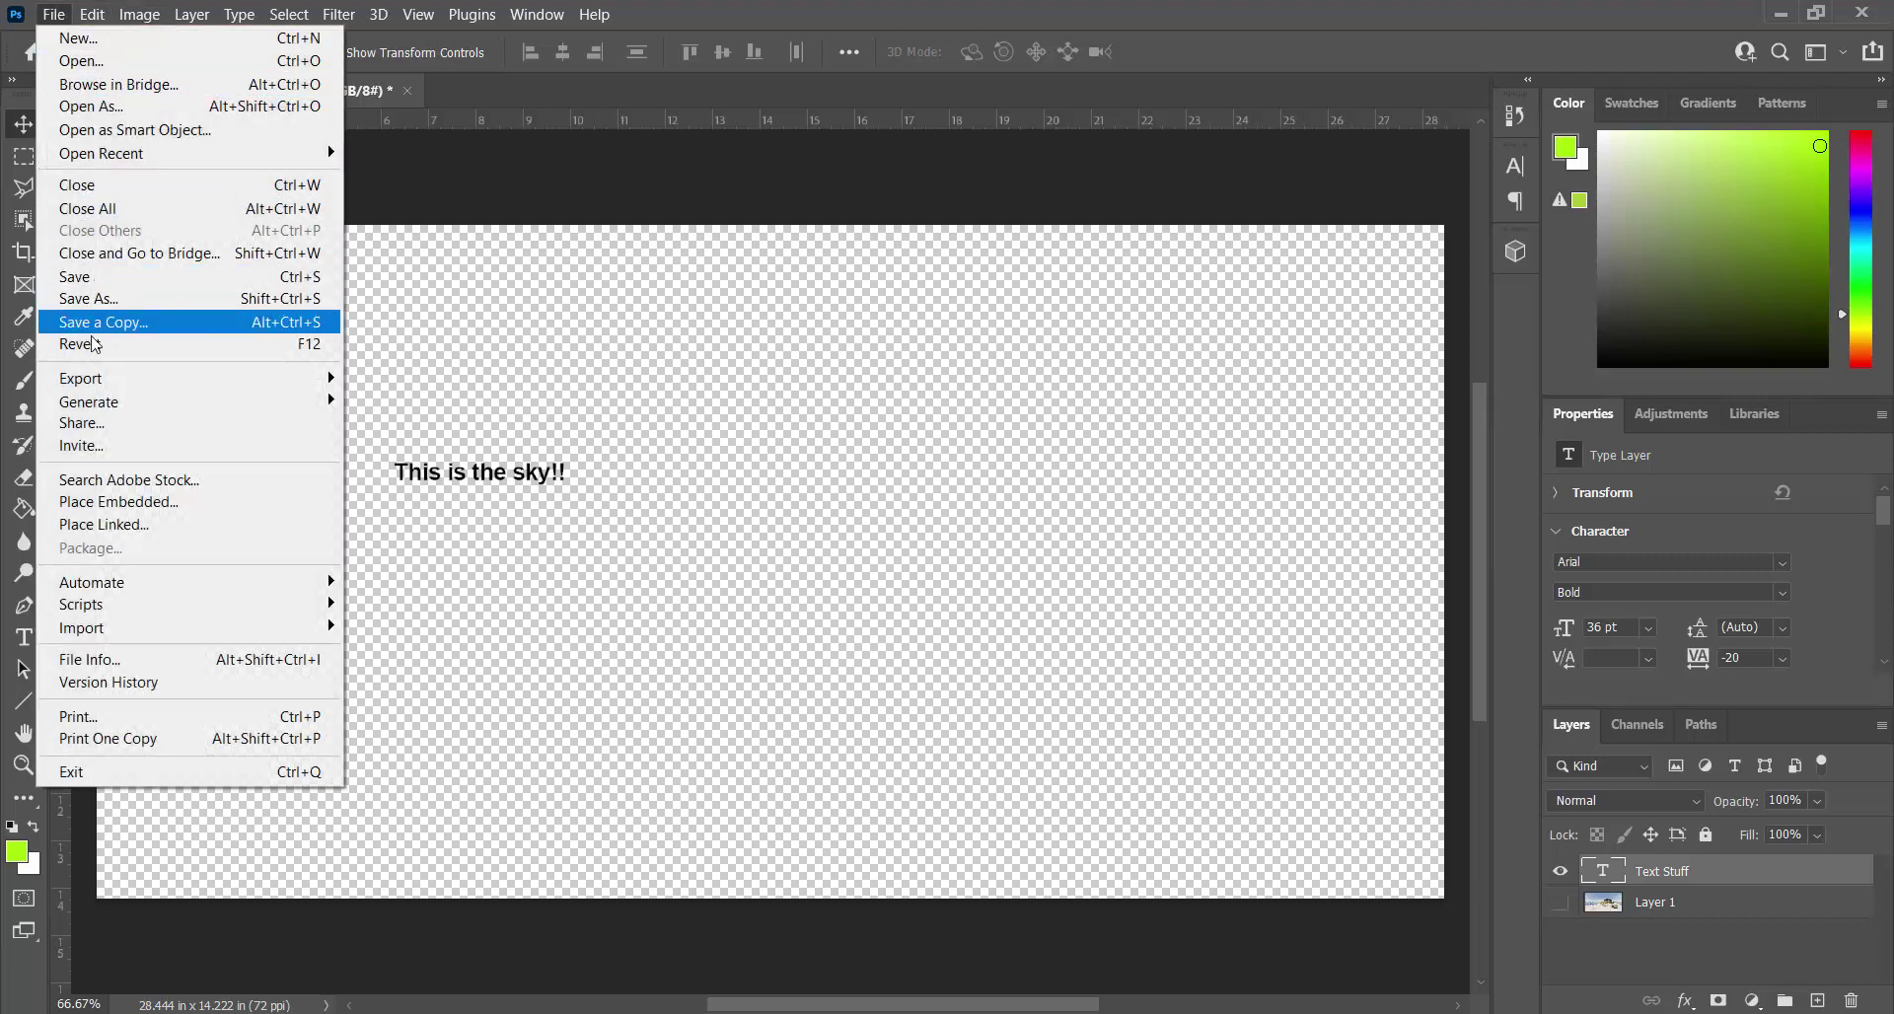
pyautogui.moveTo(99, 378)
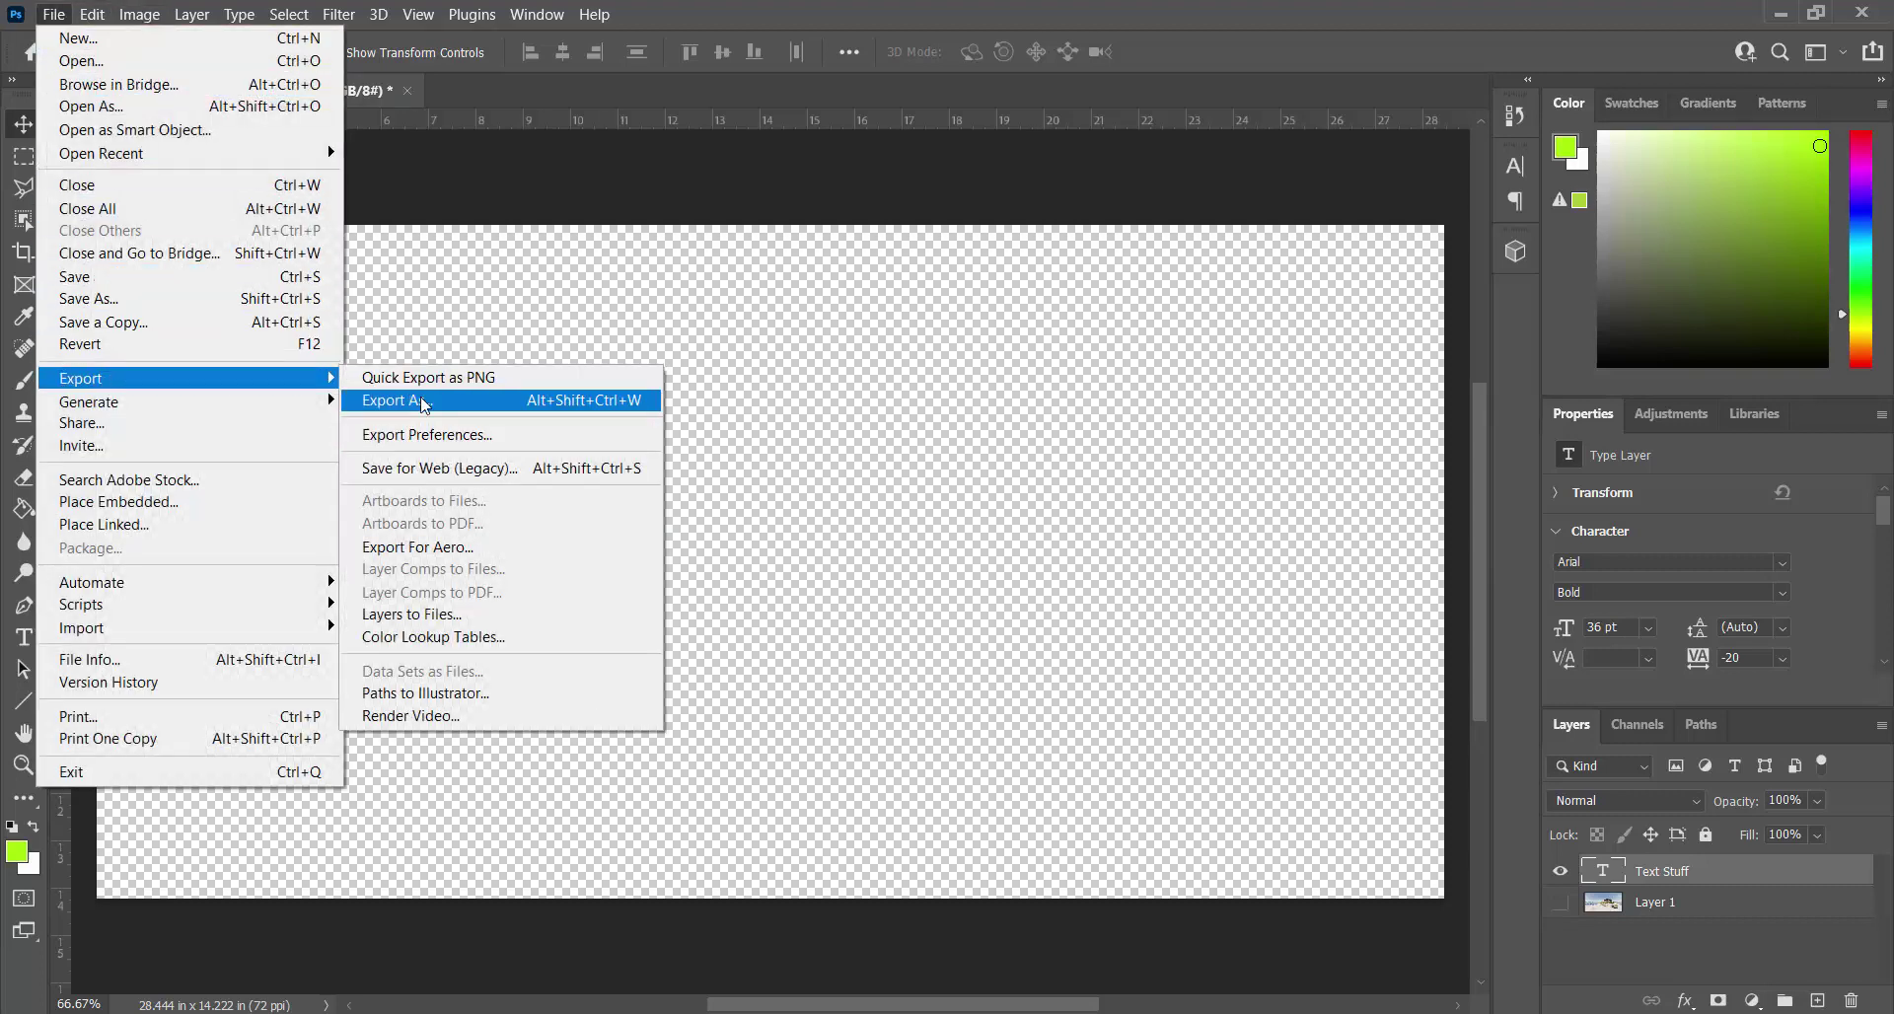
pyautogui.click(424, 402)
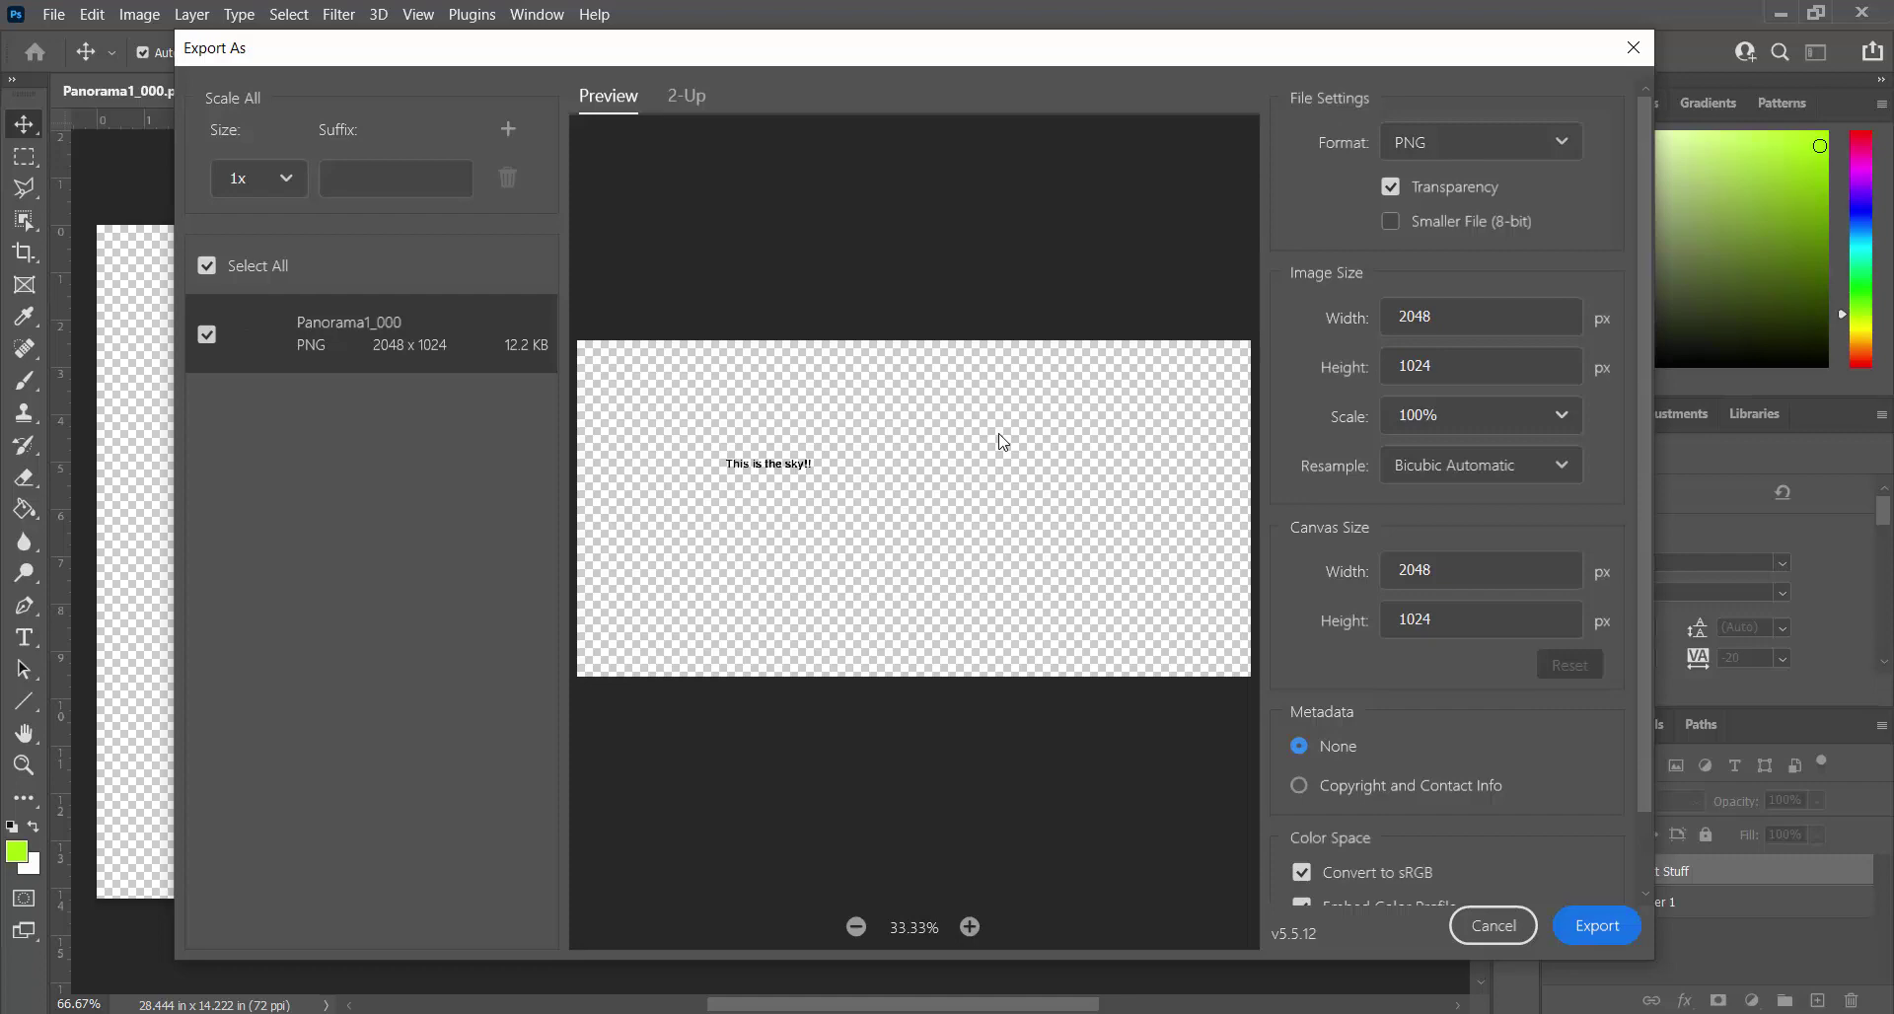
pyautogui.click(1586, 928)
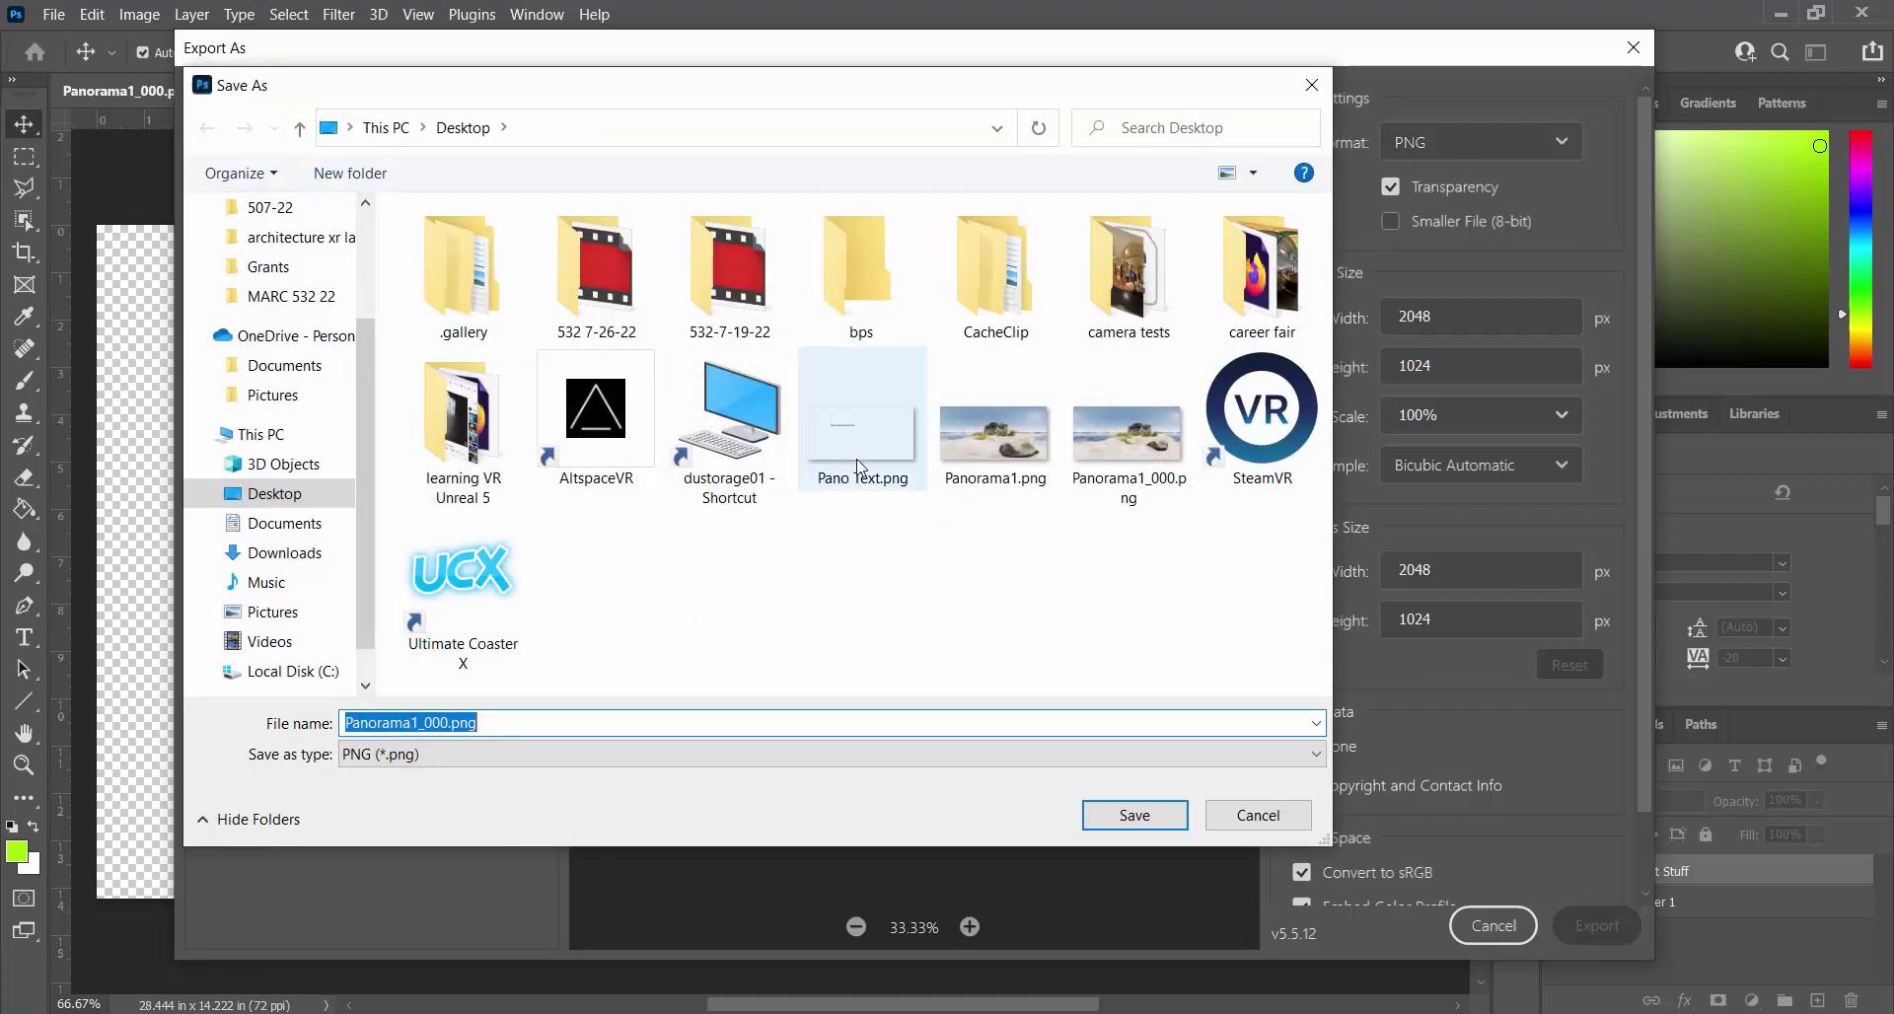
pyautogui.click(855, 473)
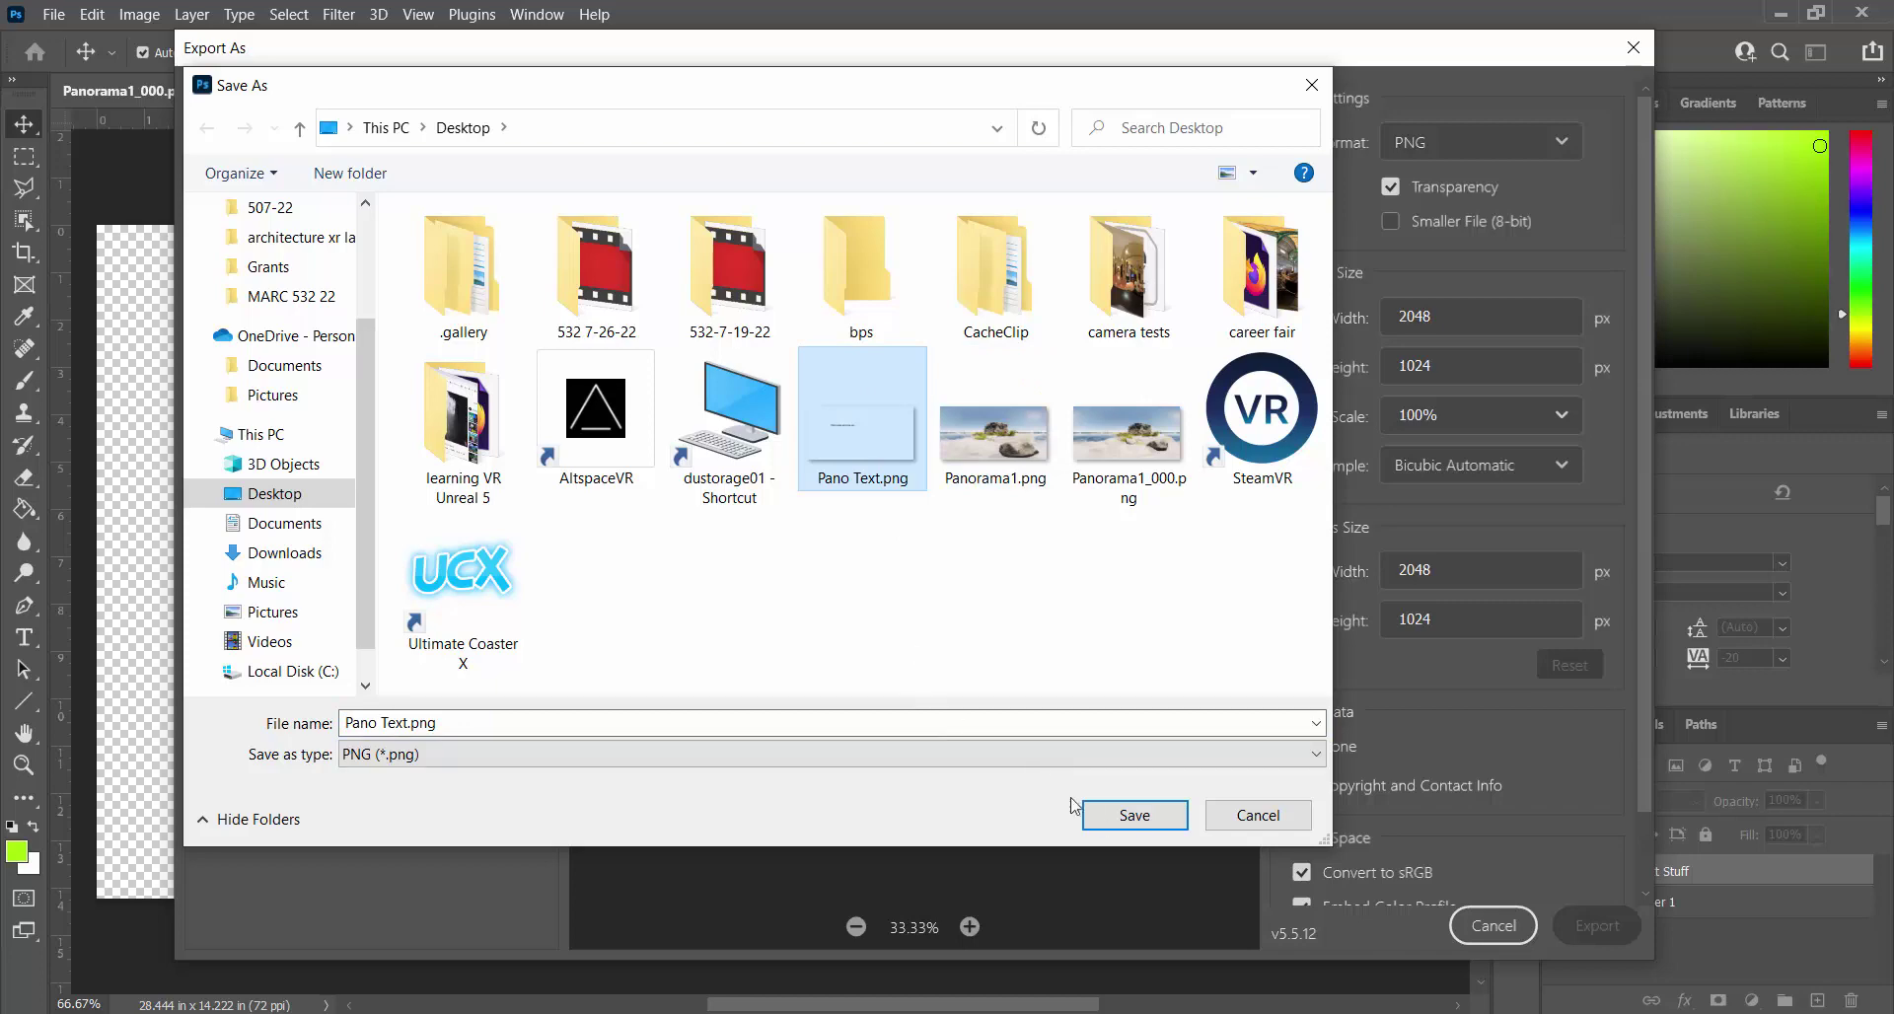
pyautogui.click(1102, 814)
pyautogui.click(1006, 538)
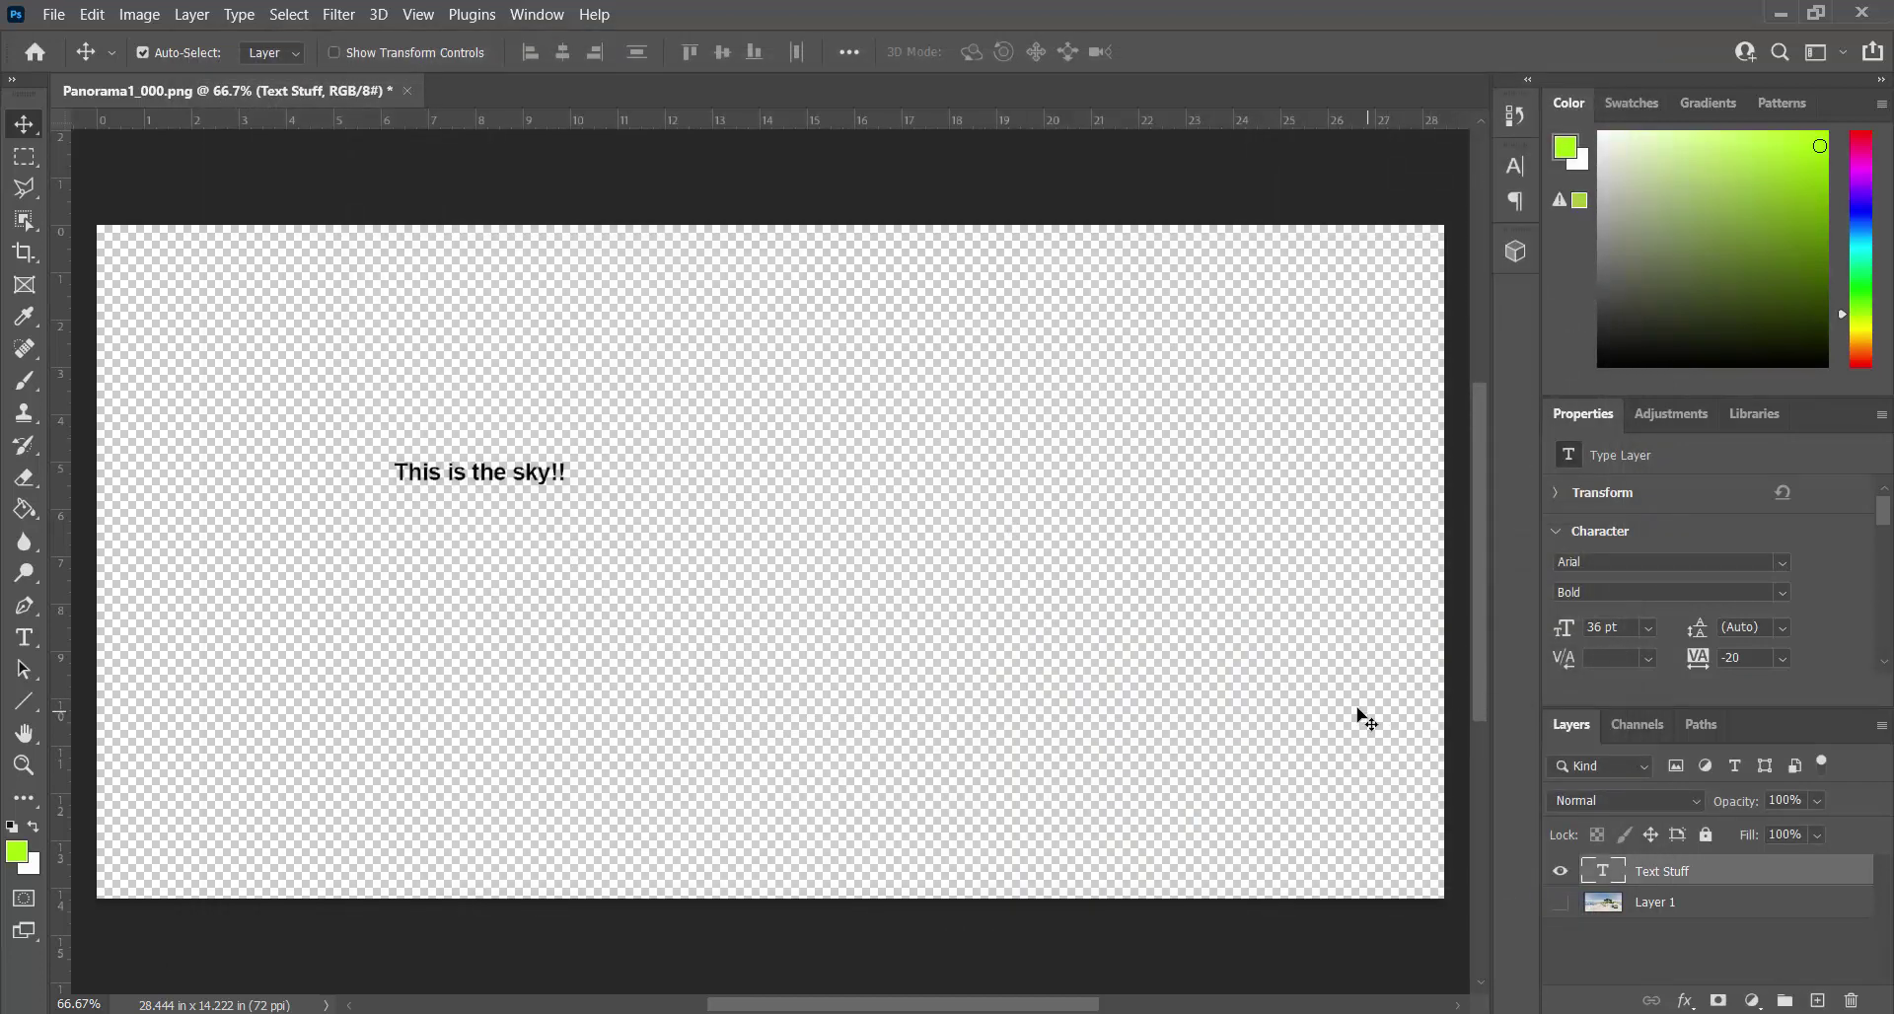
# In the Image Overlay project, place Panorama1_000.png on Video 1 and extend it to 00:00:15:28.
pyautogui.moveTo(1249, 1013)
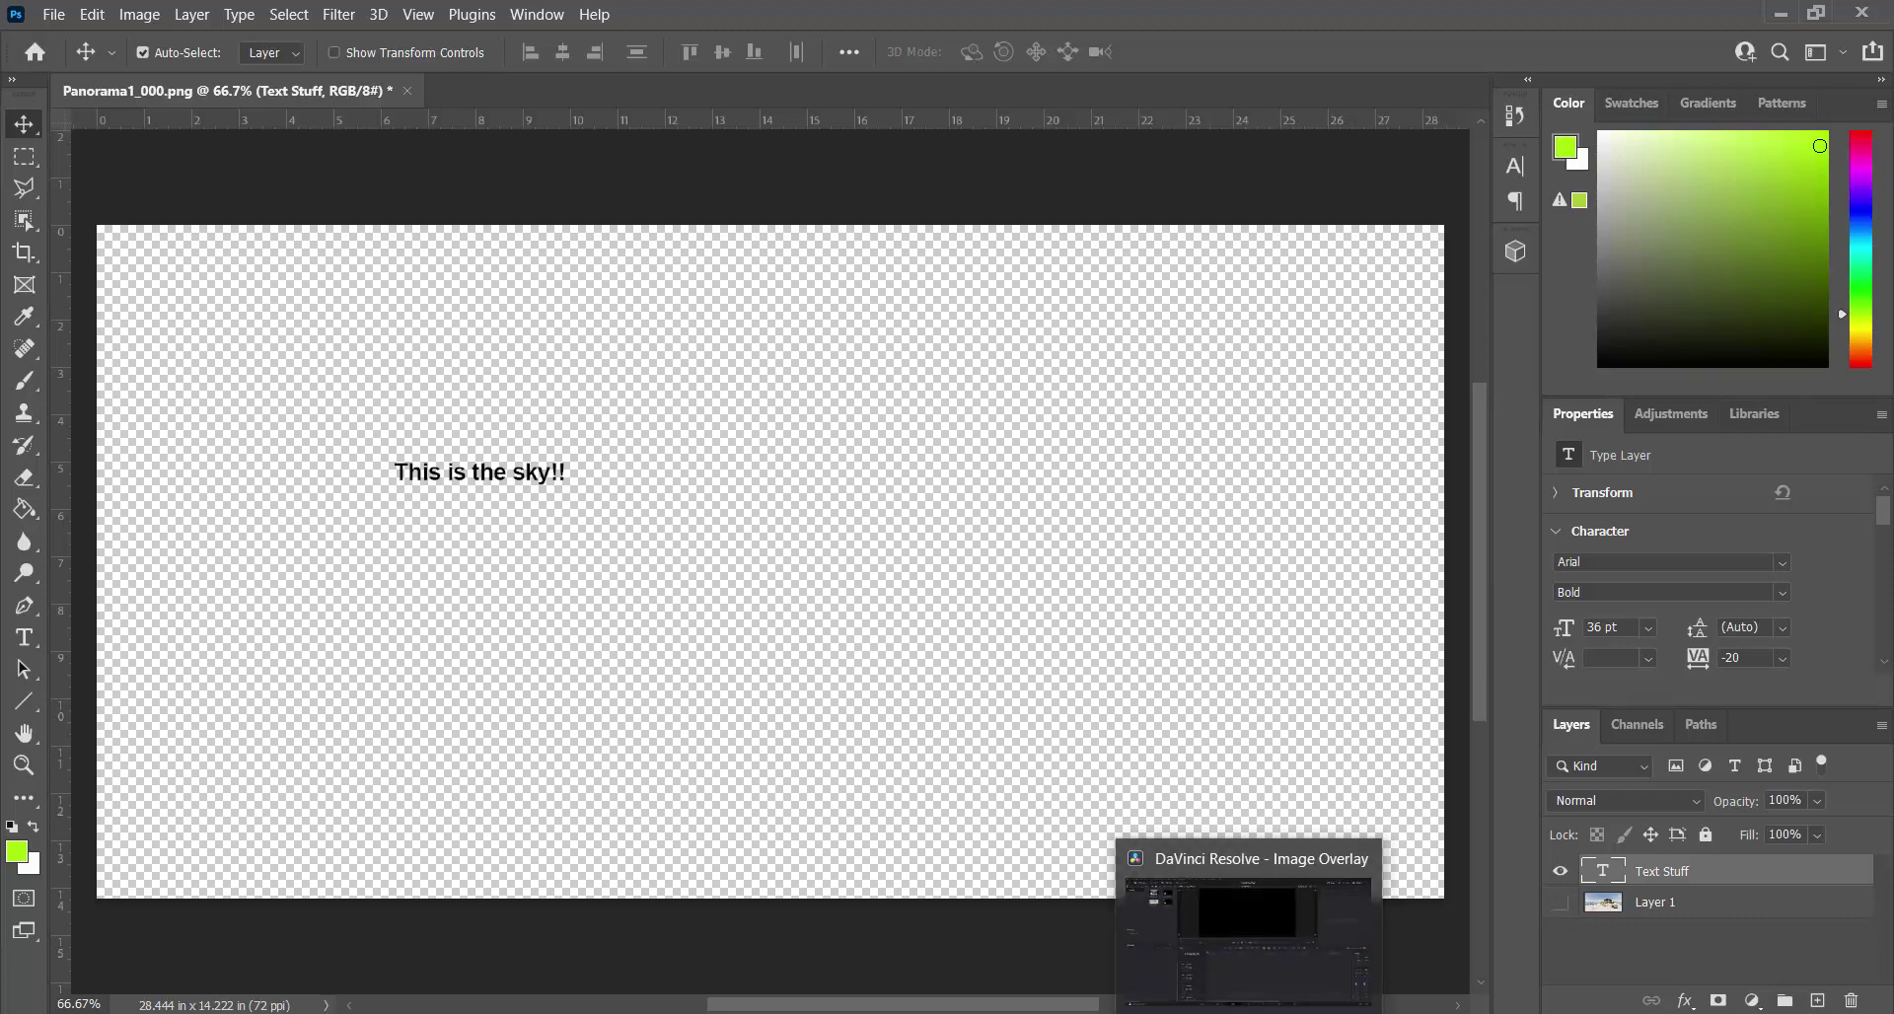
pyautogui.click(1173, 932)
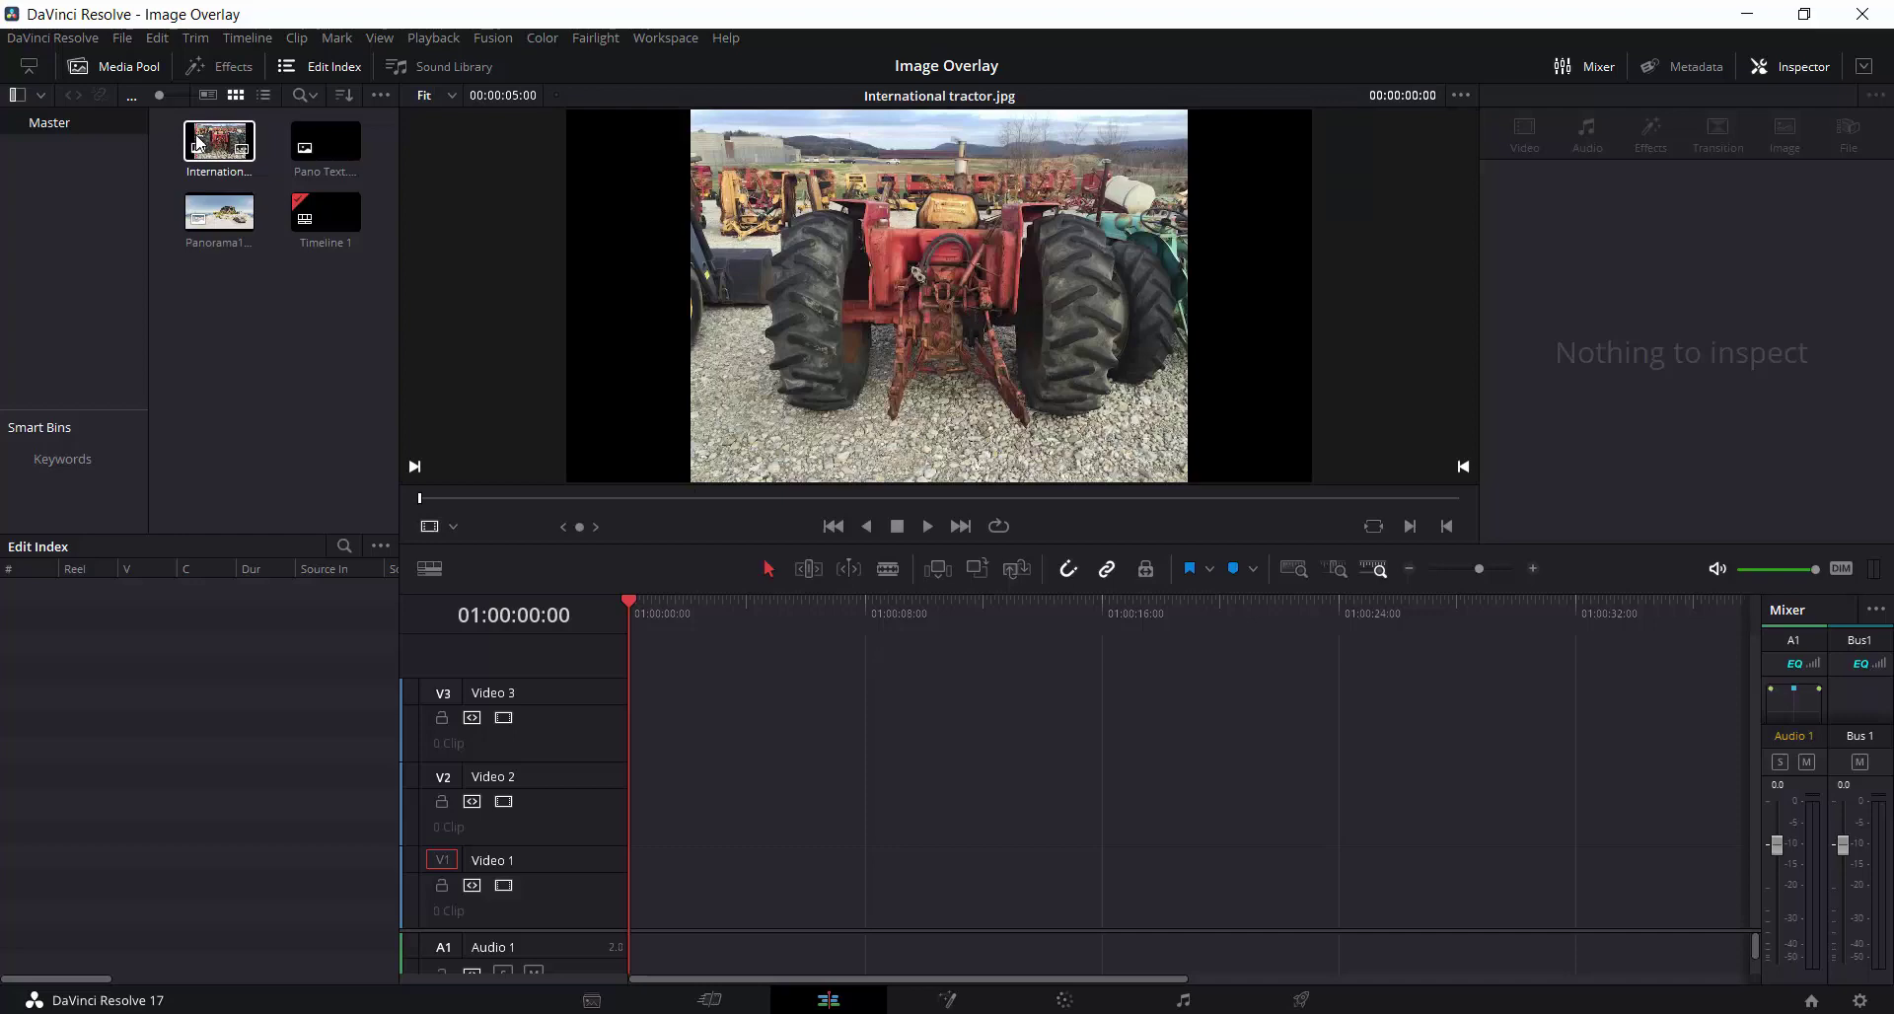
pyautogui.moveTo(219, 212); pyautogui.dragTo(636, 912)
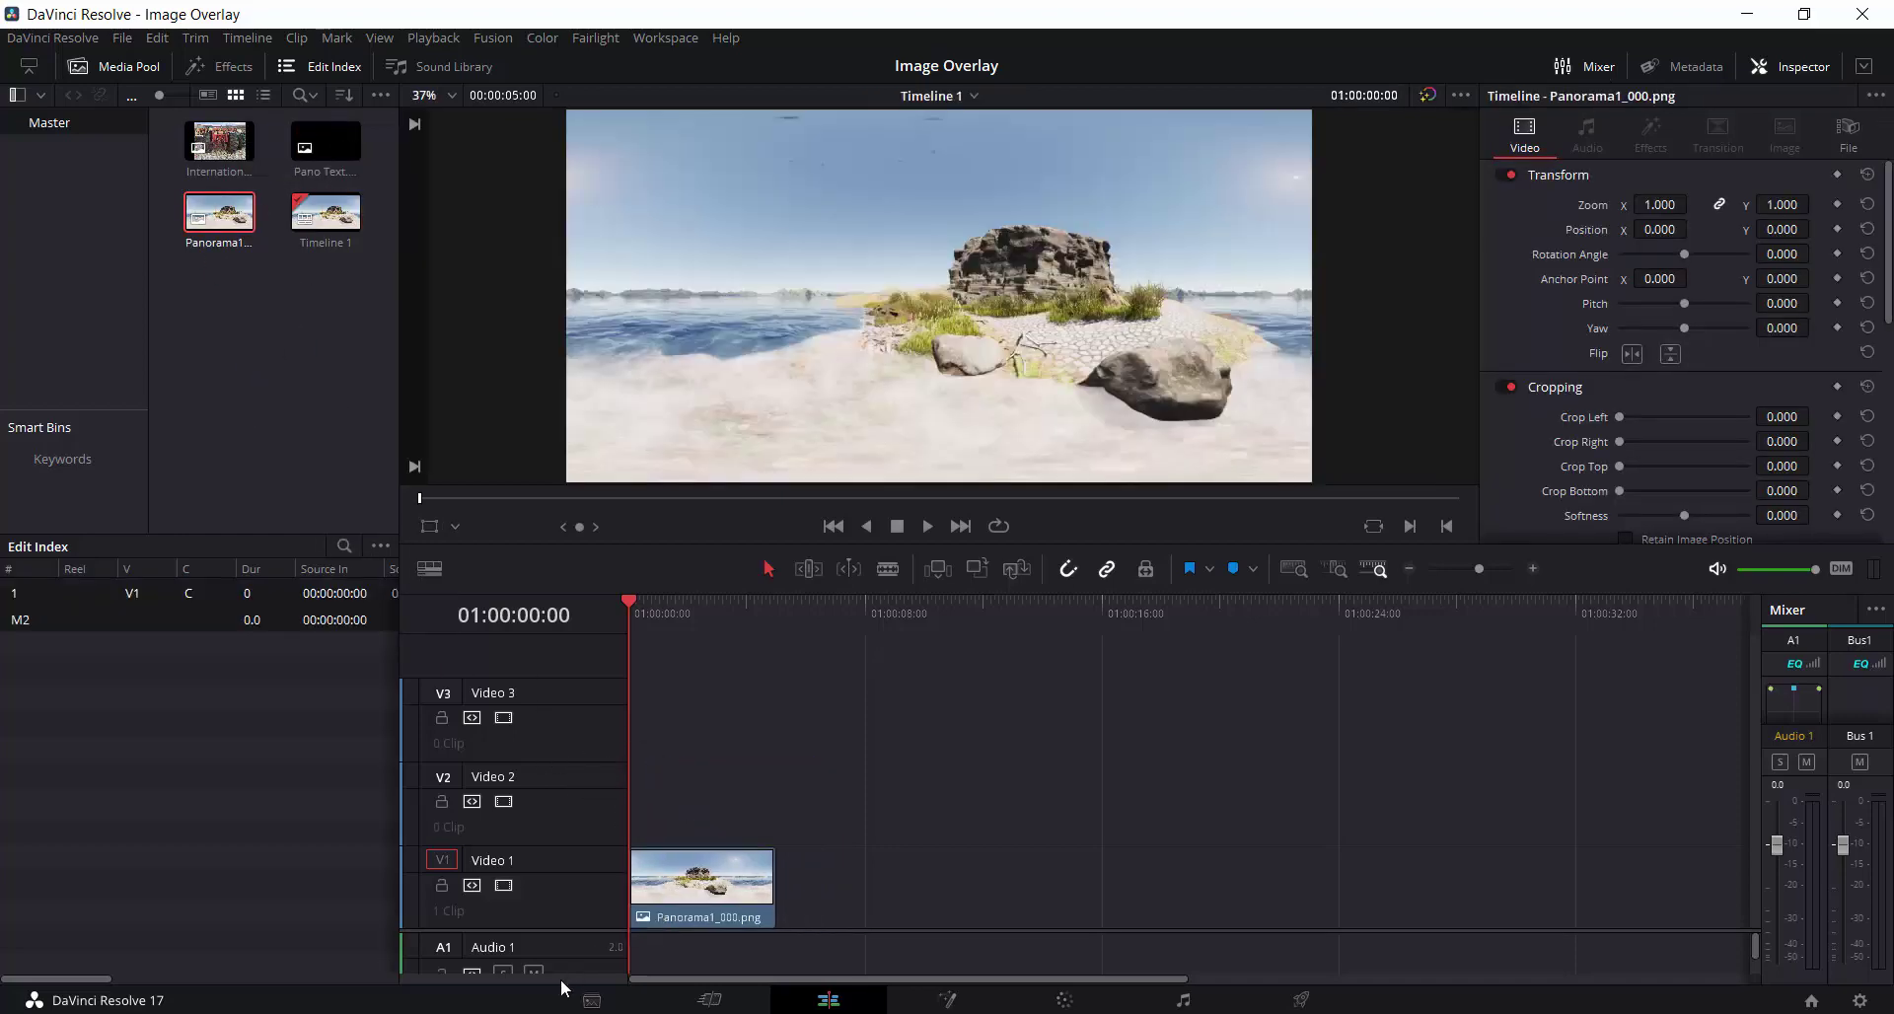
pyautogui.moveTo(769, 881); pyautogui.dragTo(1097, 885)
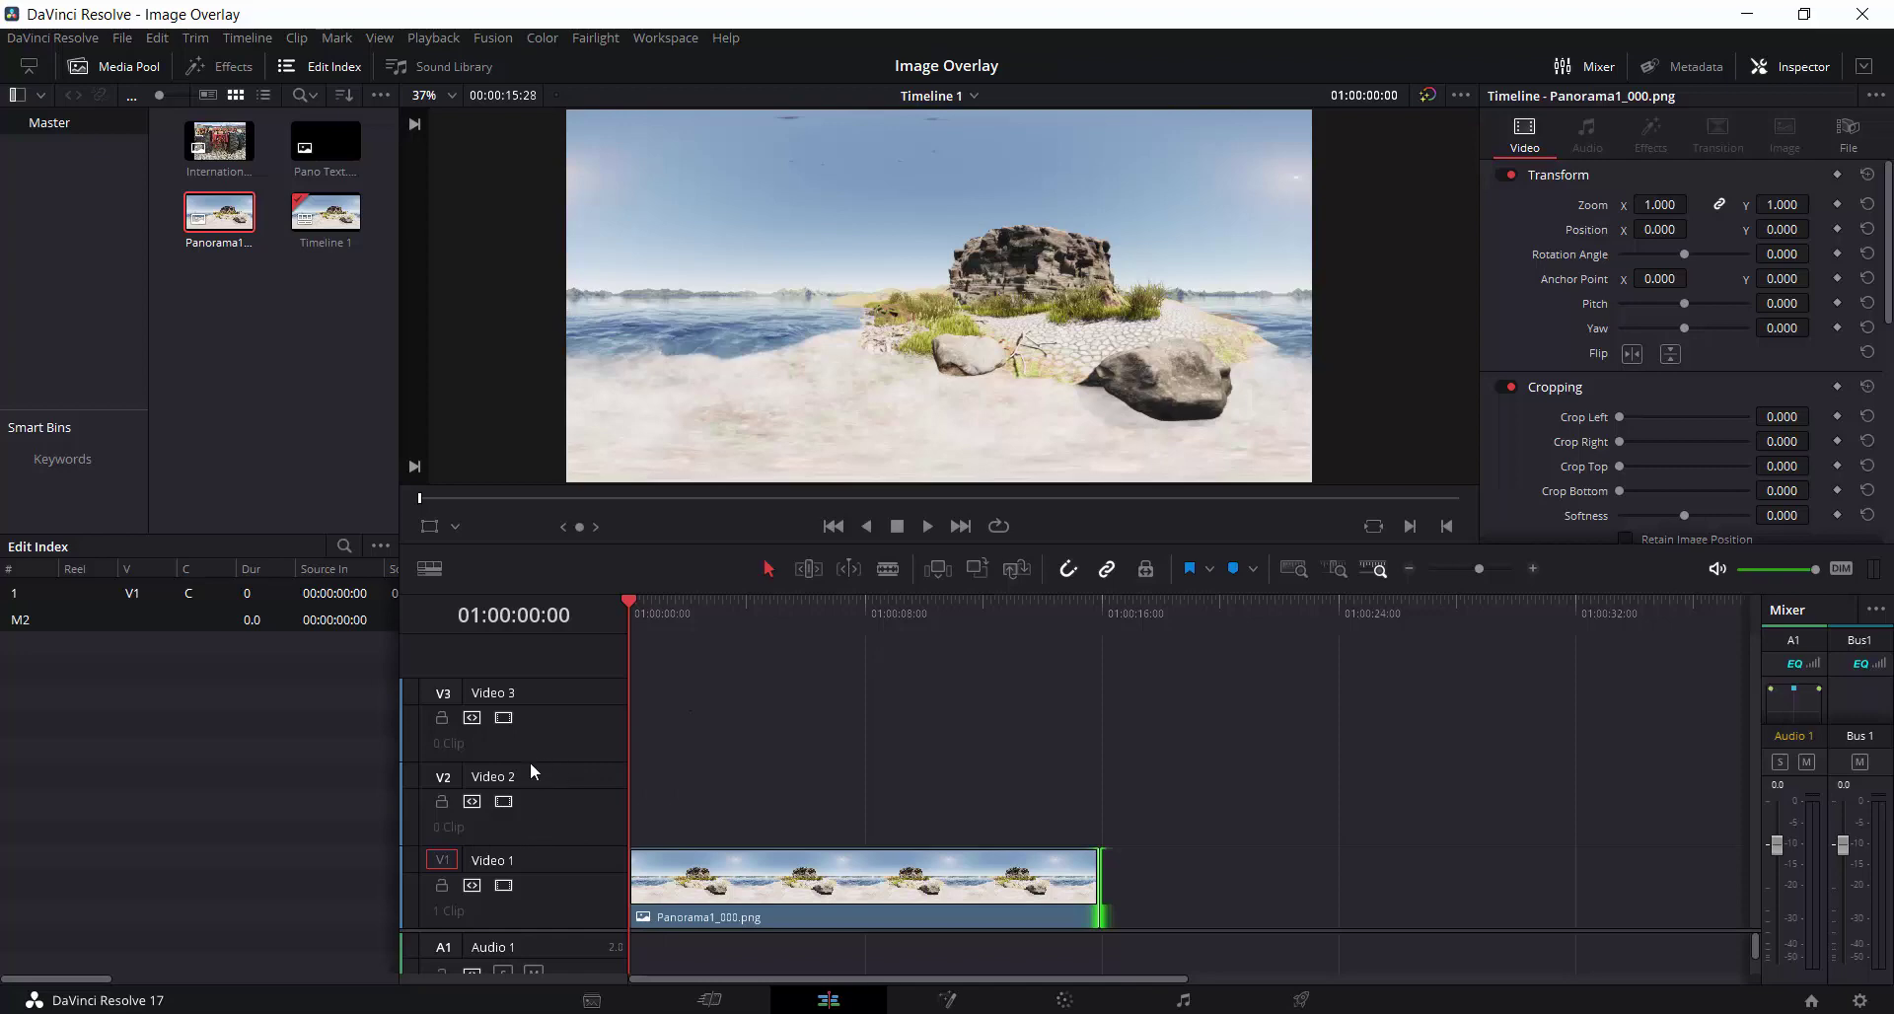
pyautogui.rightClick(543, 800)
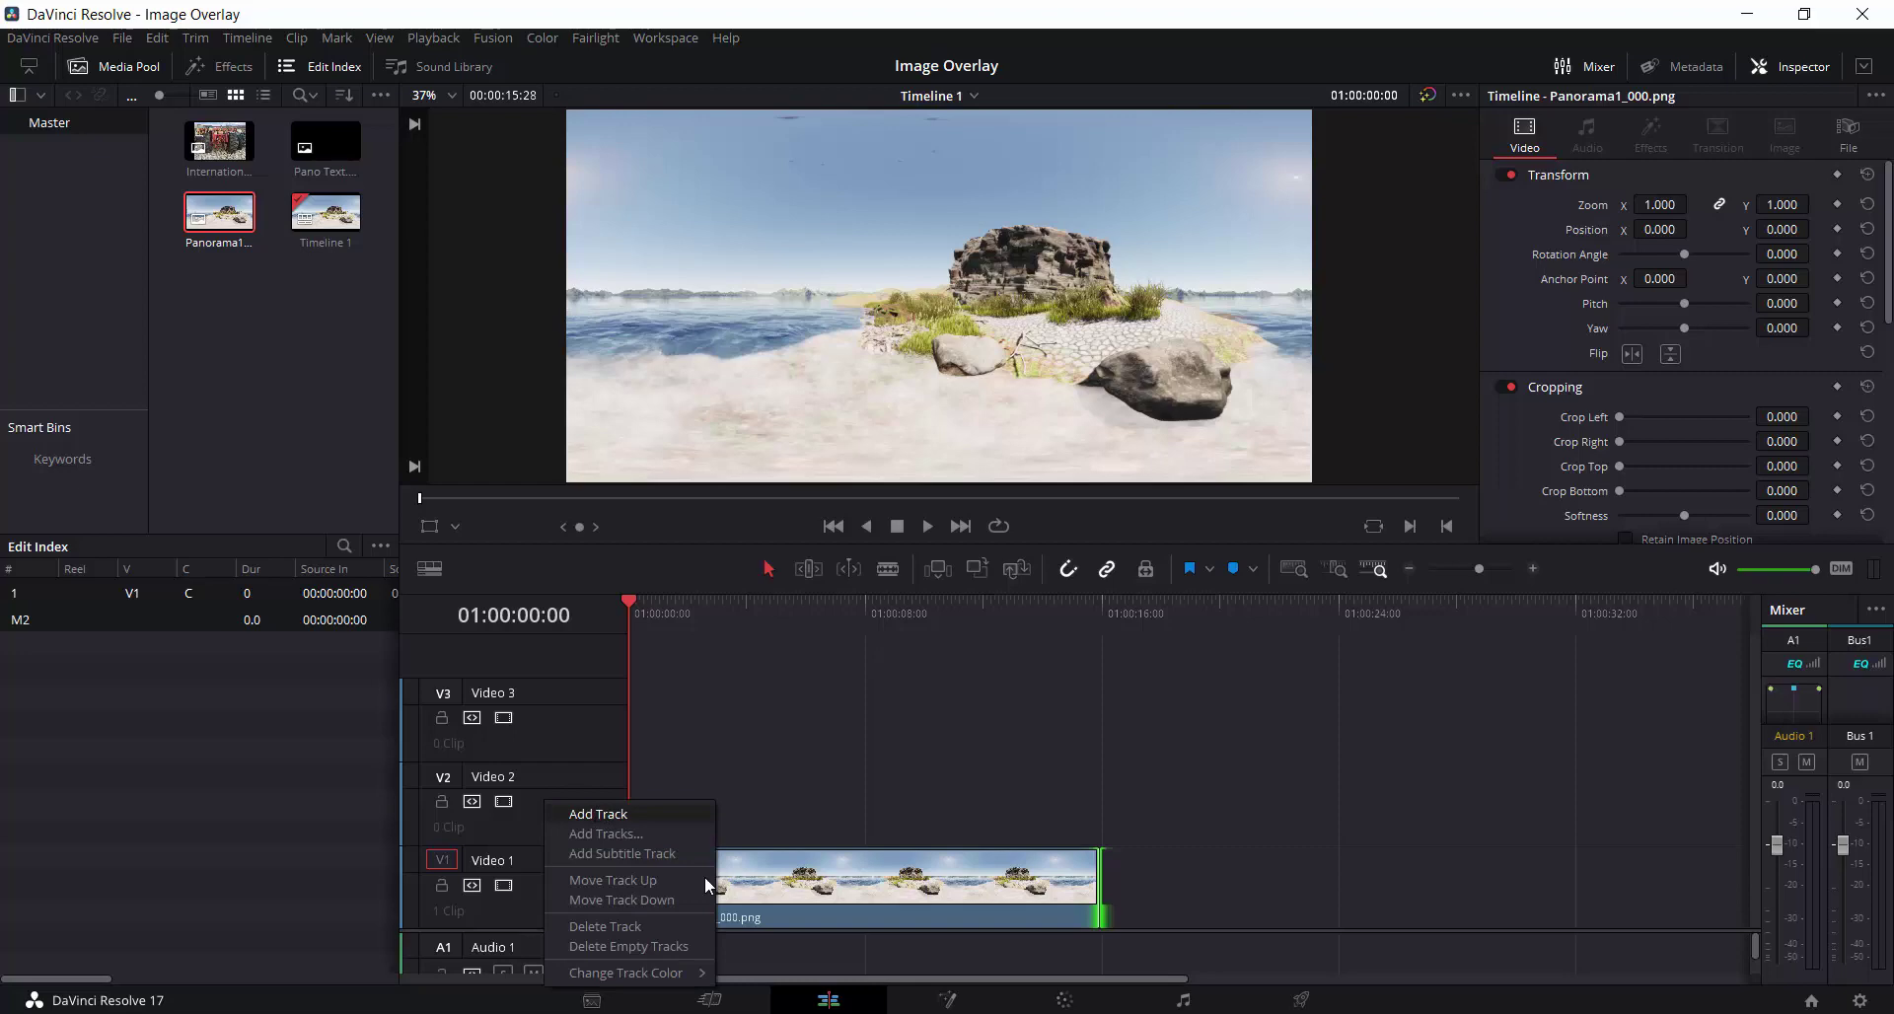
pyautogui.click(846, 998)
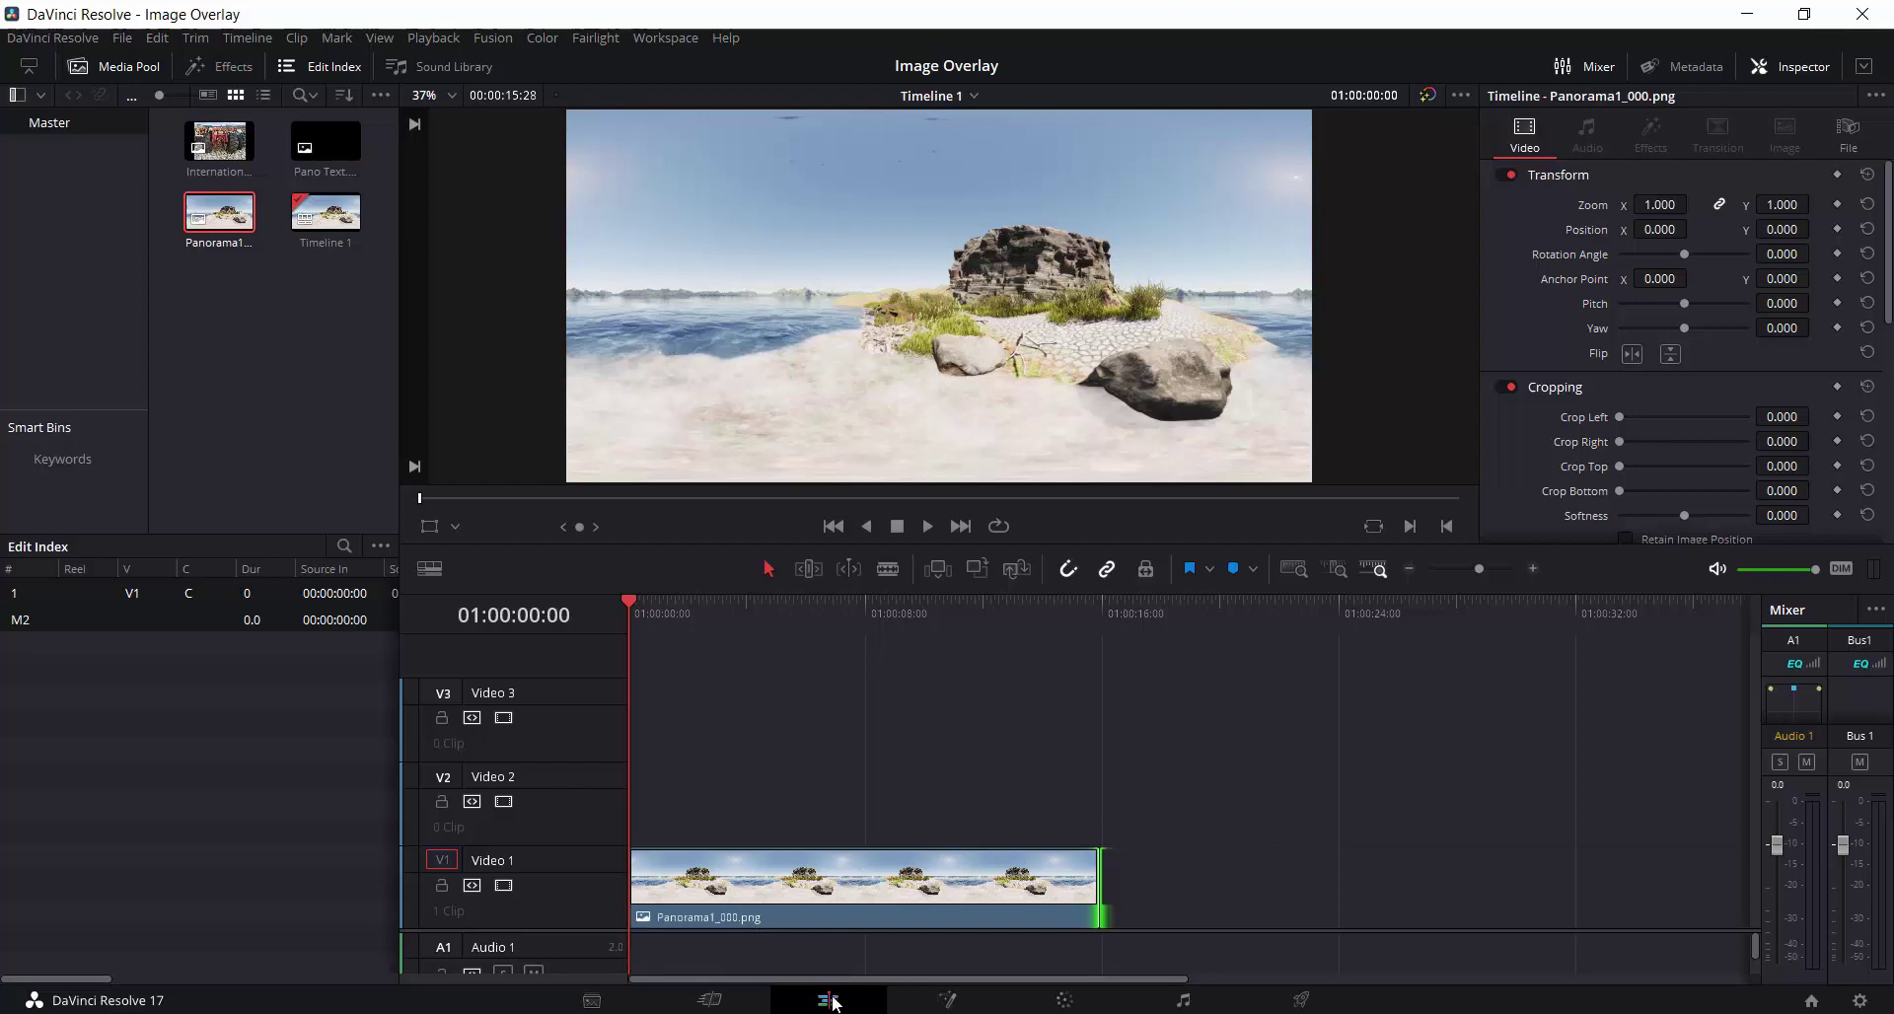
# Place Pano Text.png on Video 2 and lengthen it to match the panorama clip.
pyautogui.click(326, 141)
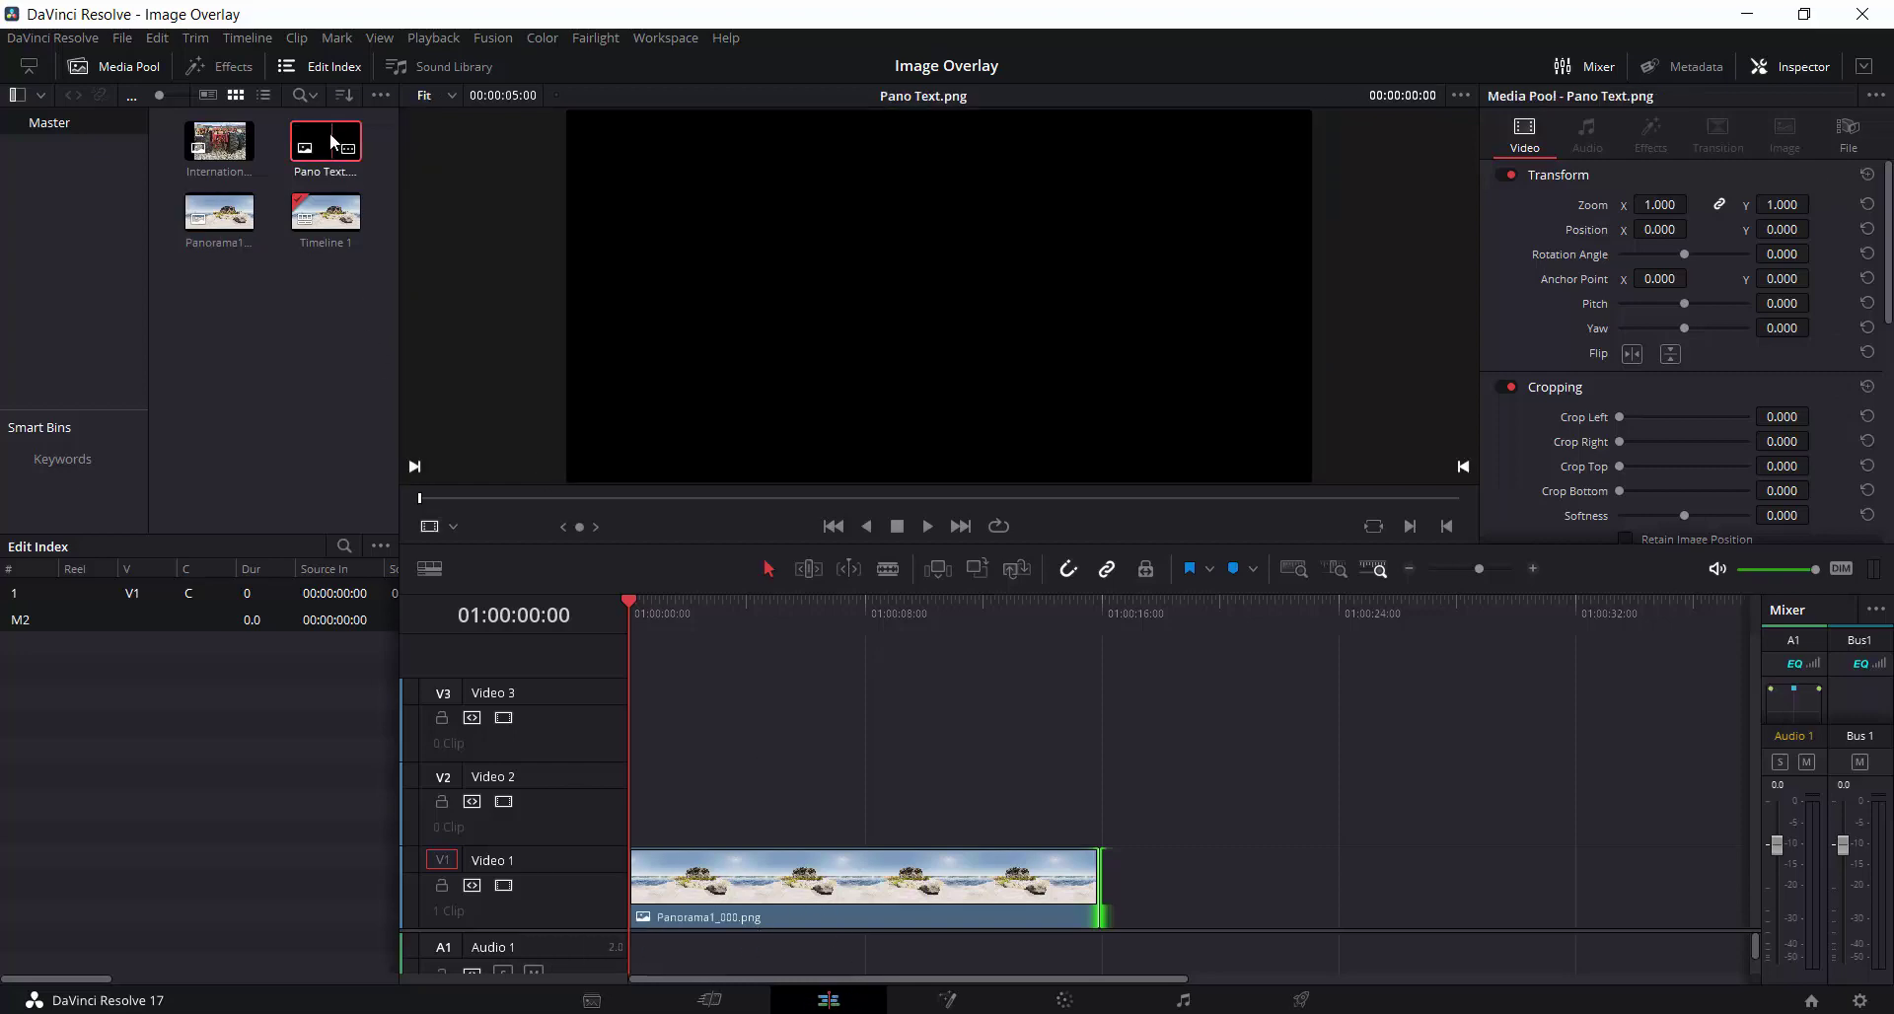
pyautogui.moveTo(325, 141); pyautogui.dragTo(690, 819)
pyautogui.moveTo(823, 799); pyautogui.dragTo(996, 799)
pyautogui.moveTo(648, 603); pyautogui.dragTo(772, 622)
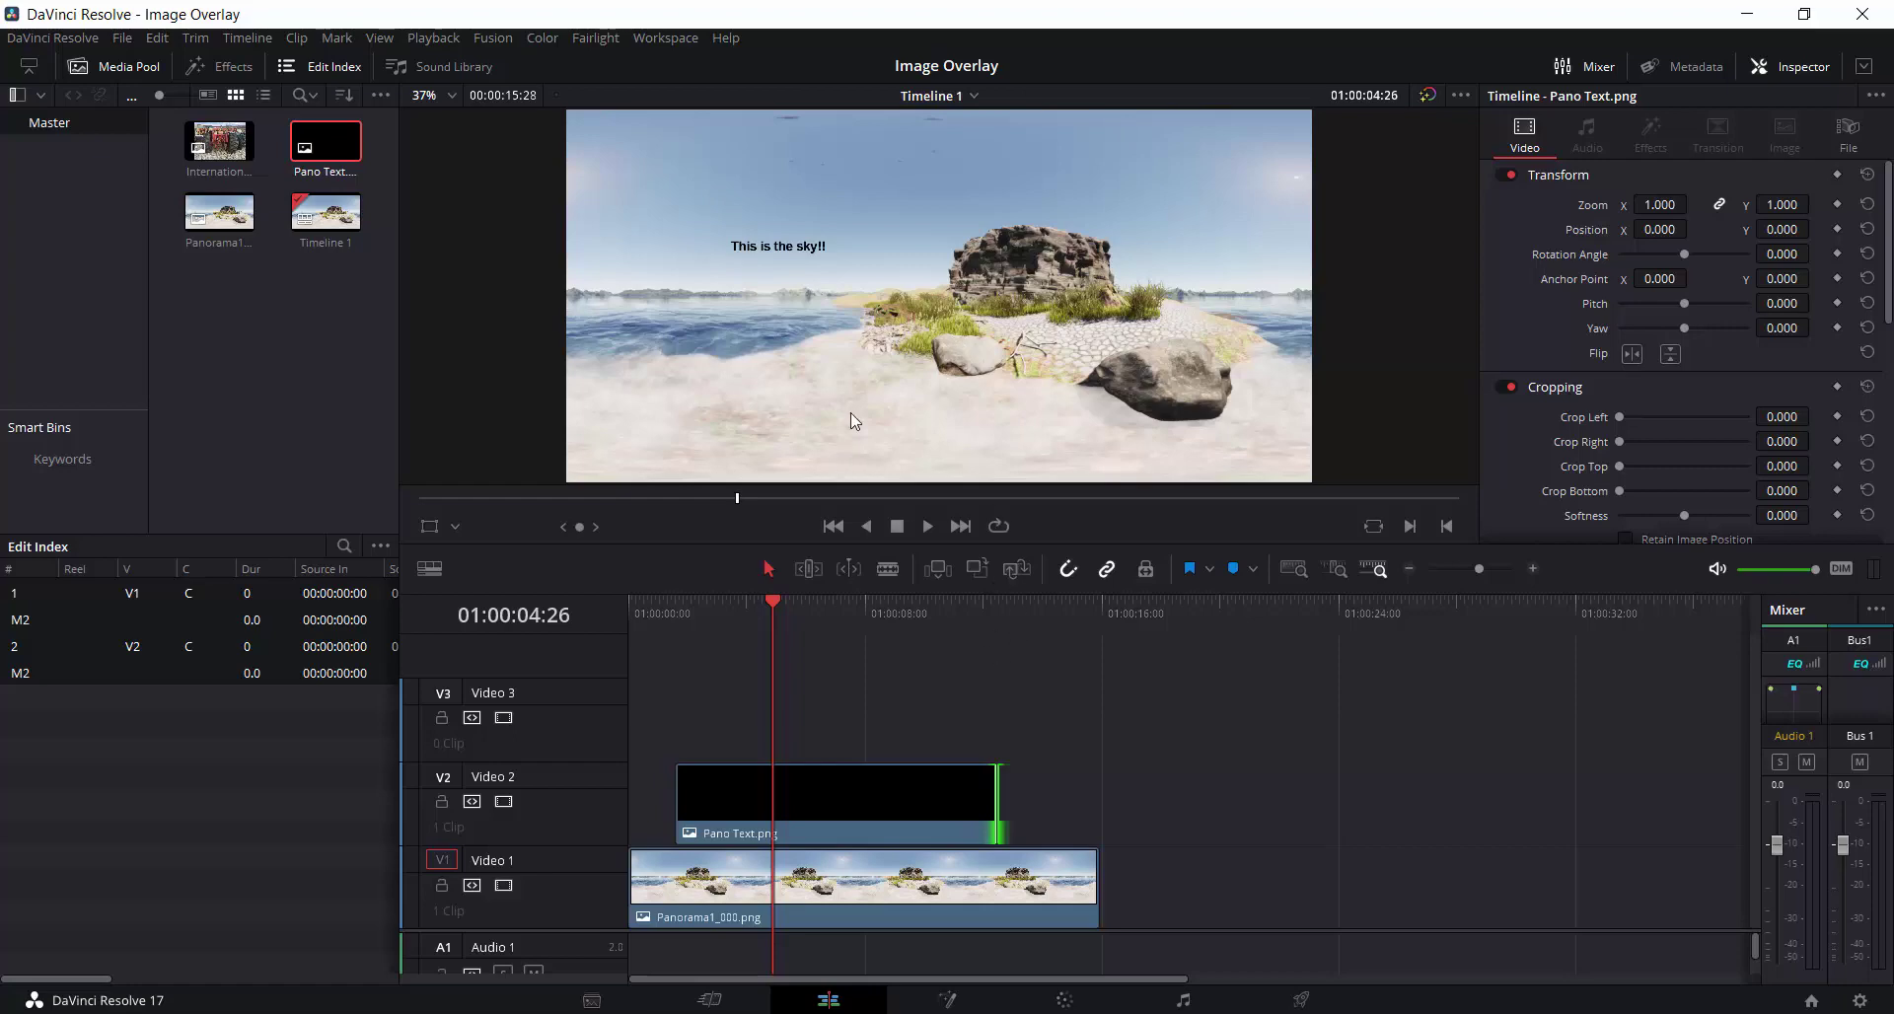
# Add International tractor.jpg to Video 3 above the text clip.
pyautogui.click(219, 143)
pyautogui.moveTo(219, 143); pyautogui.dragTo(976, 727)
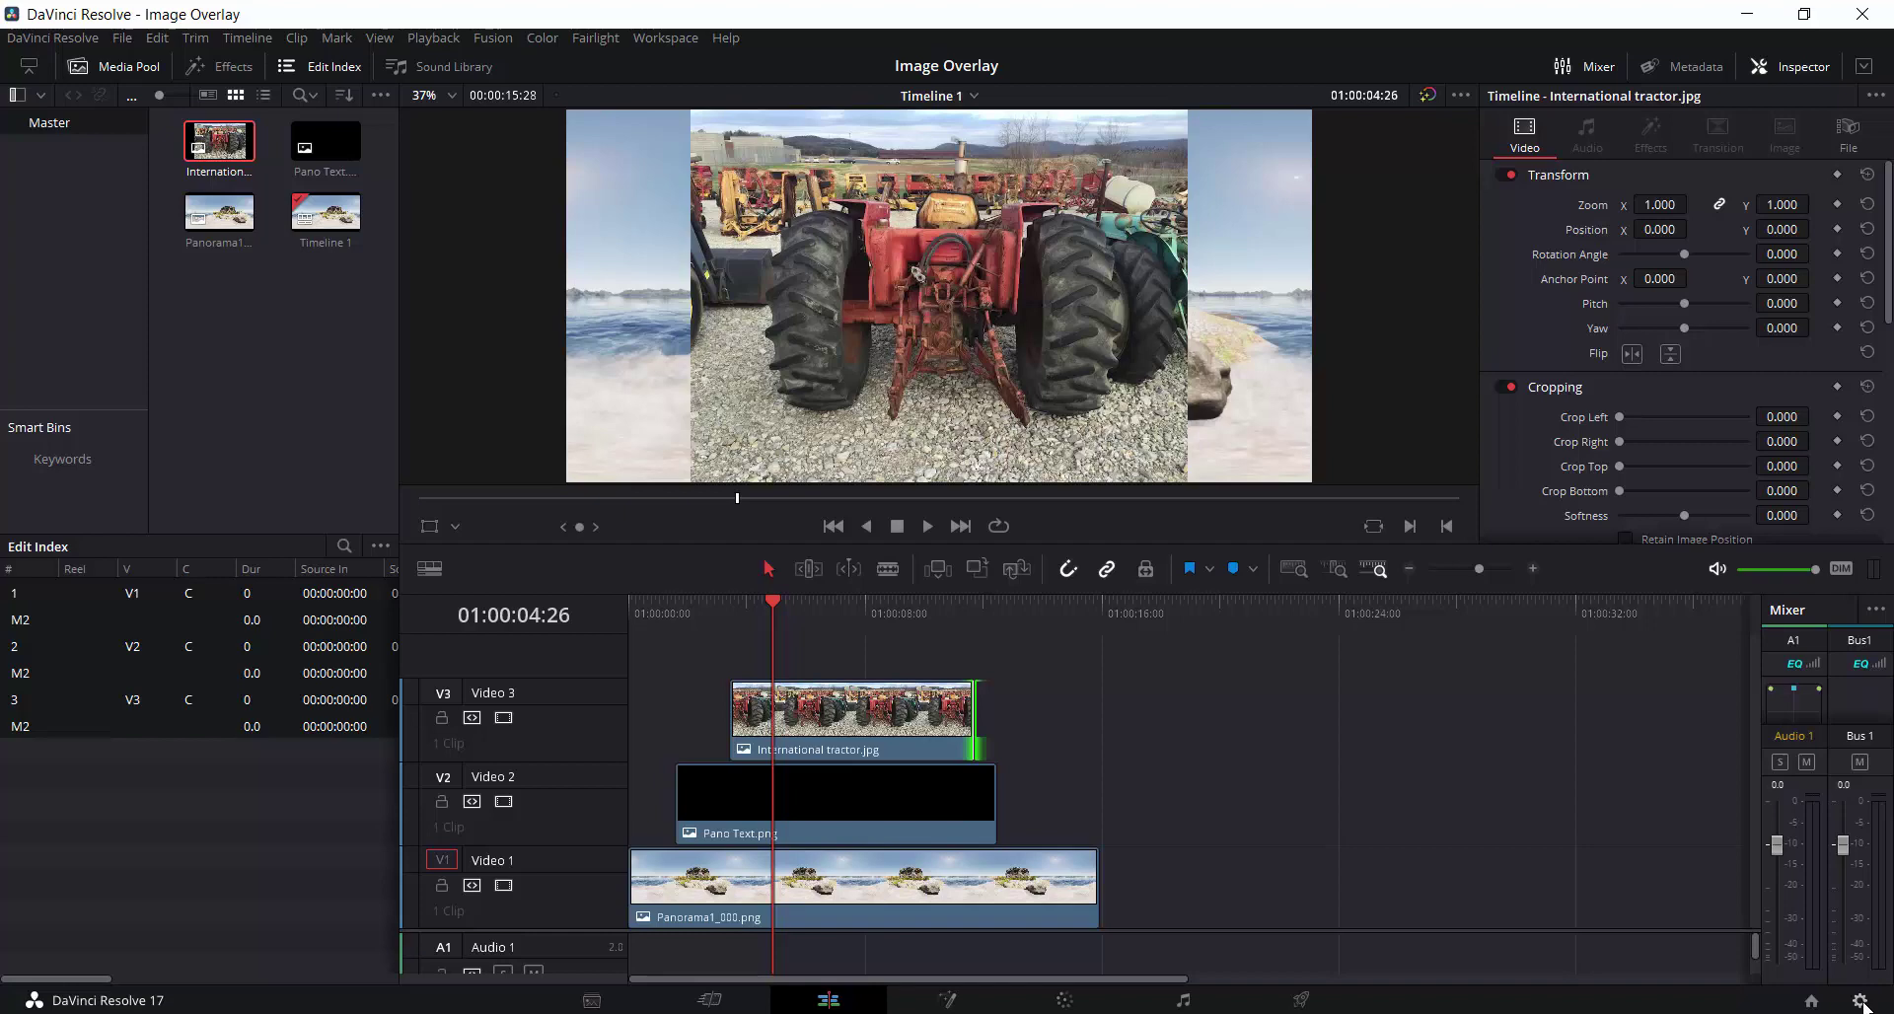
pyautogui.click(1861, 1001)
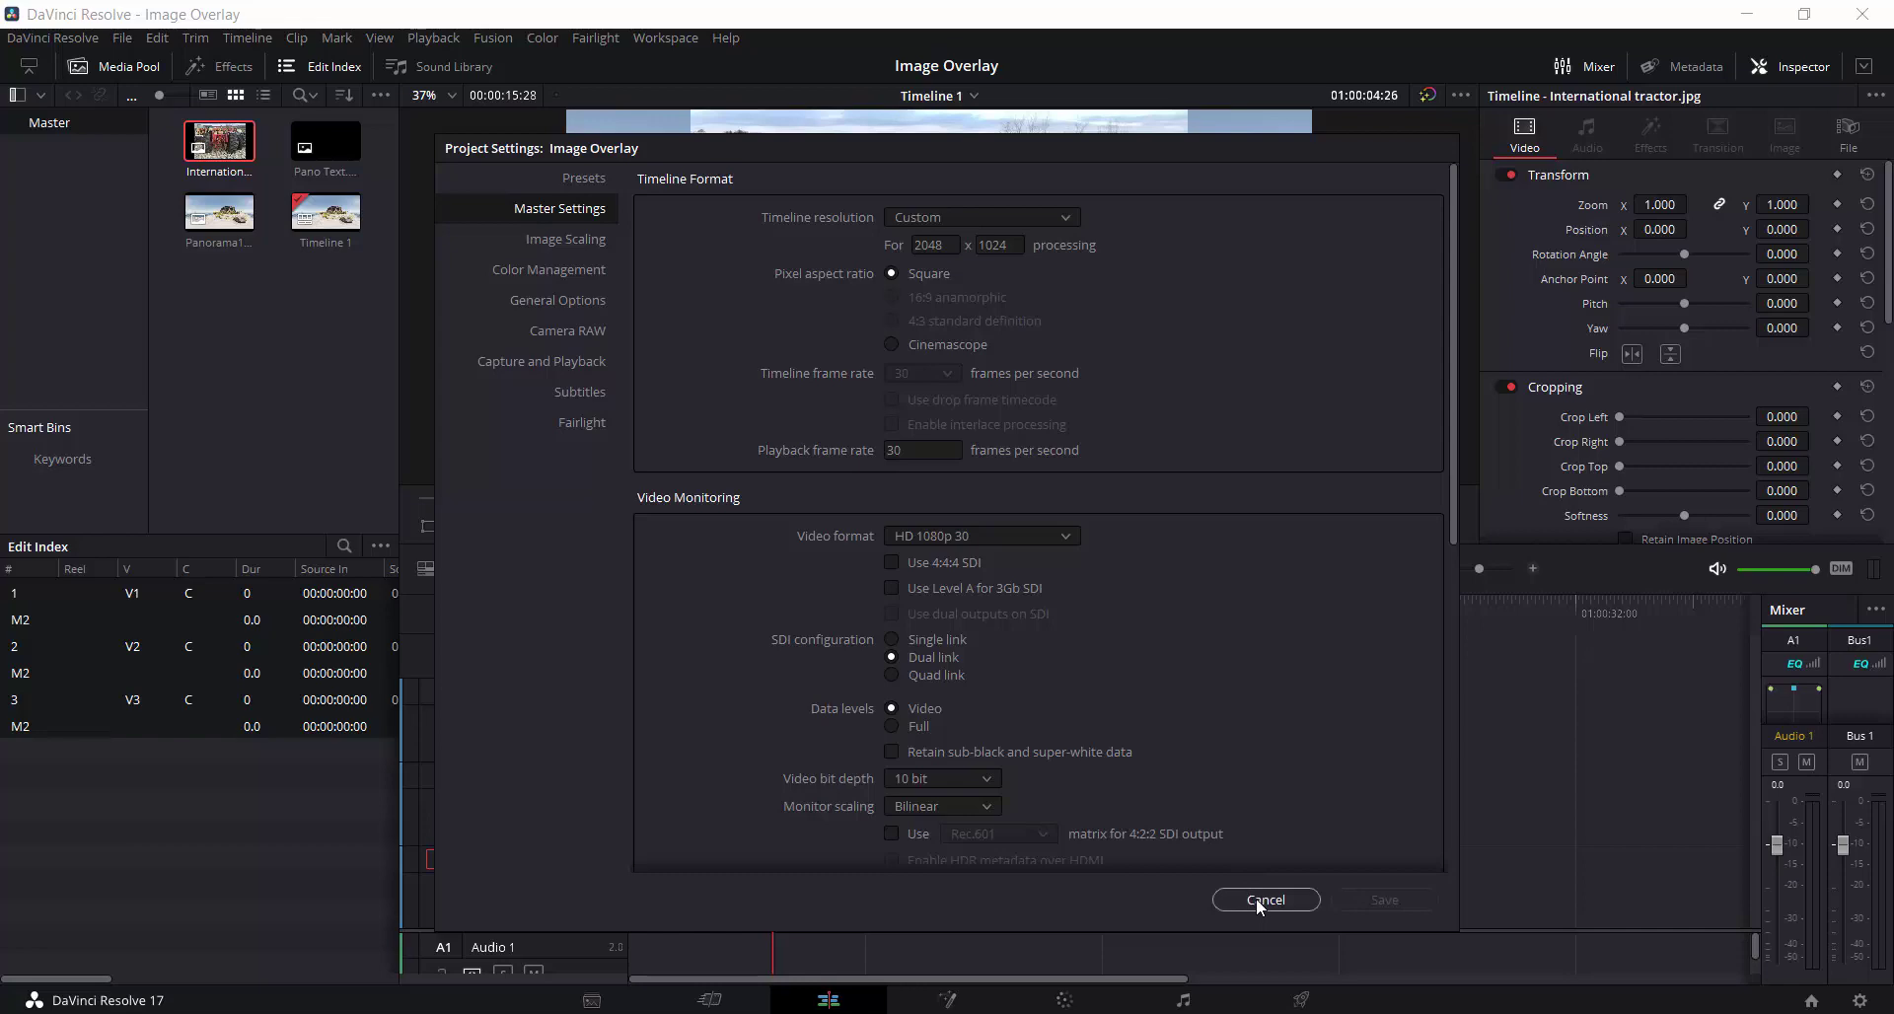
pyautogui.click(1259, 898)
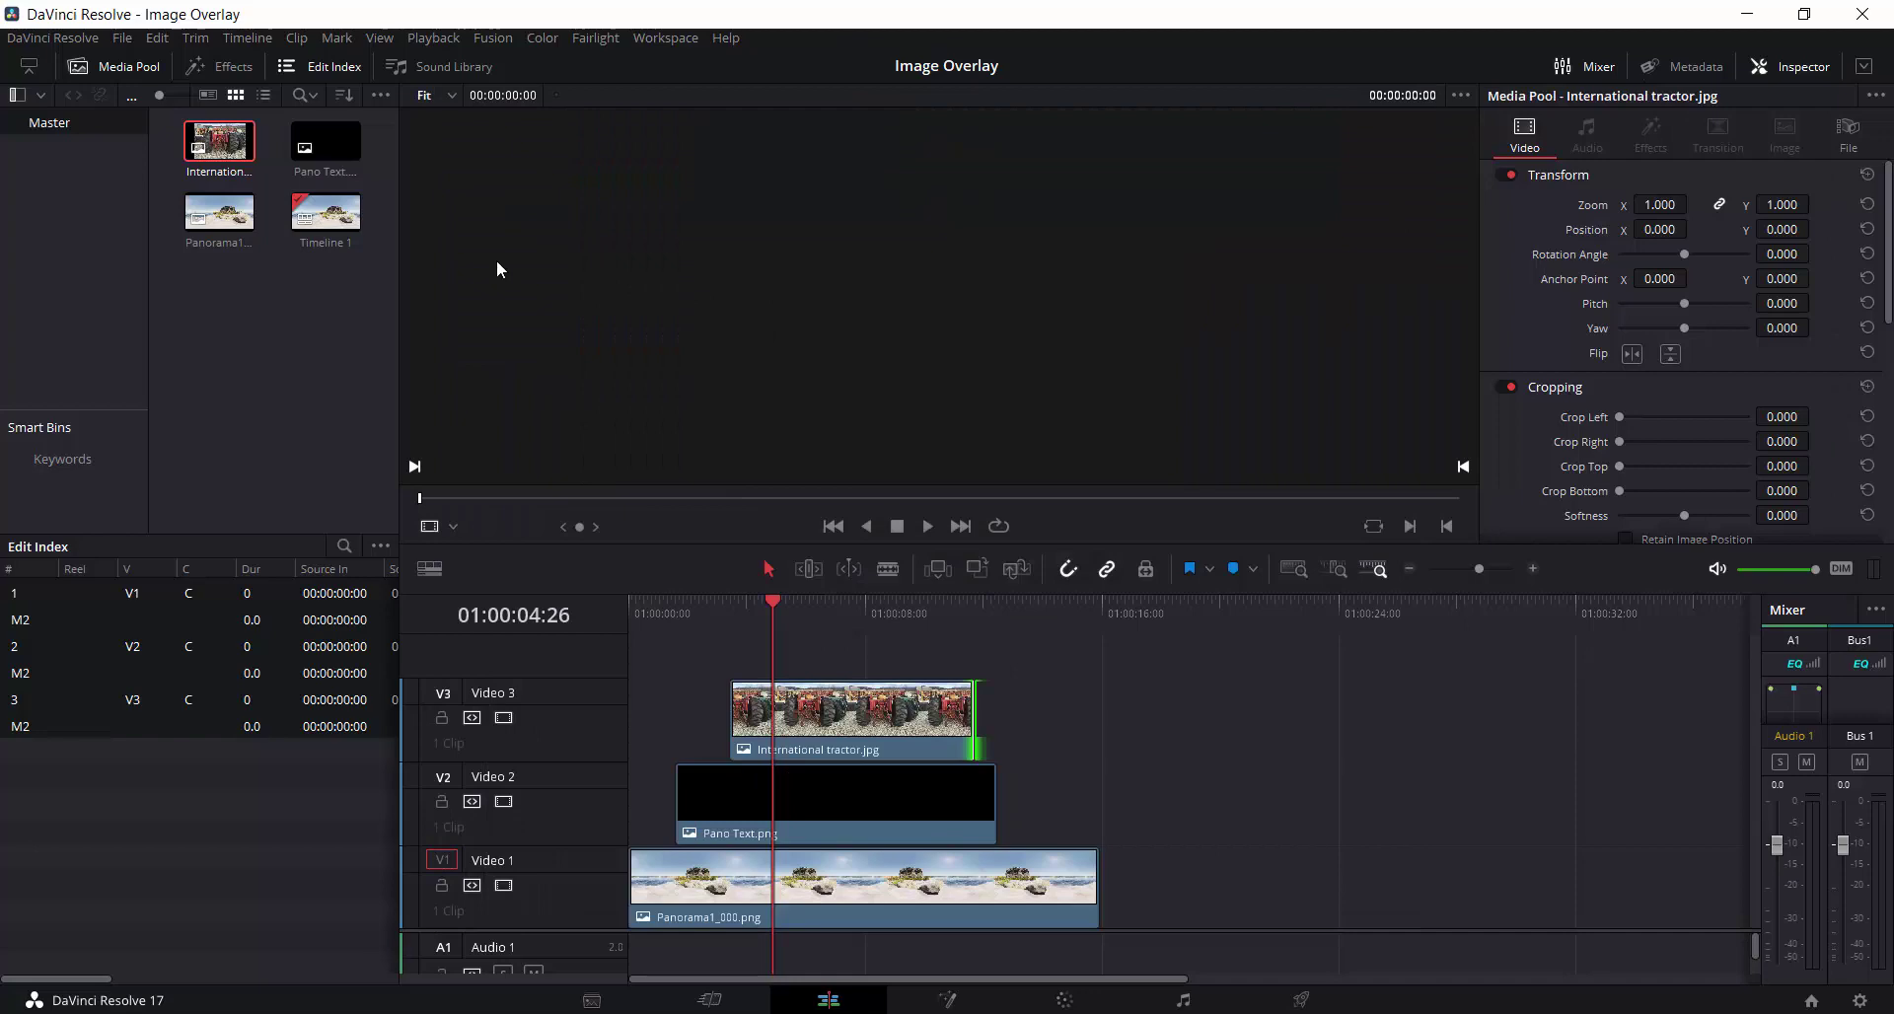
# Scrub the timeline and select the tractor clip, bringing up its Inspector transform settings.
pyautogui.moveTo(773, 606); pyautogui.dragTo(814, 611)
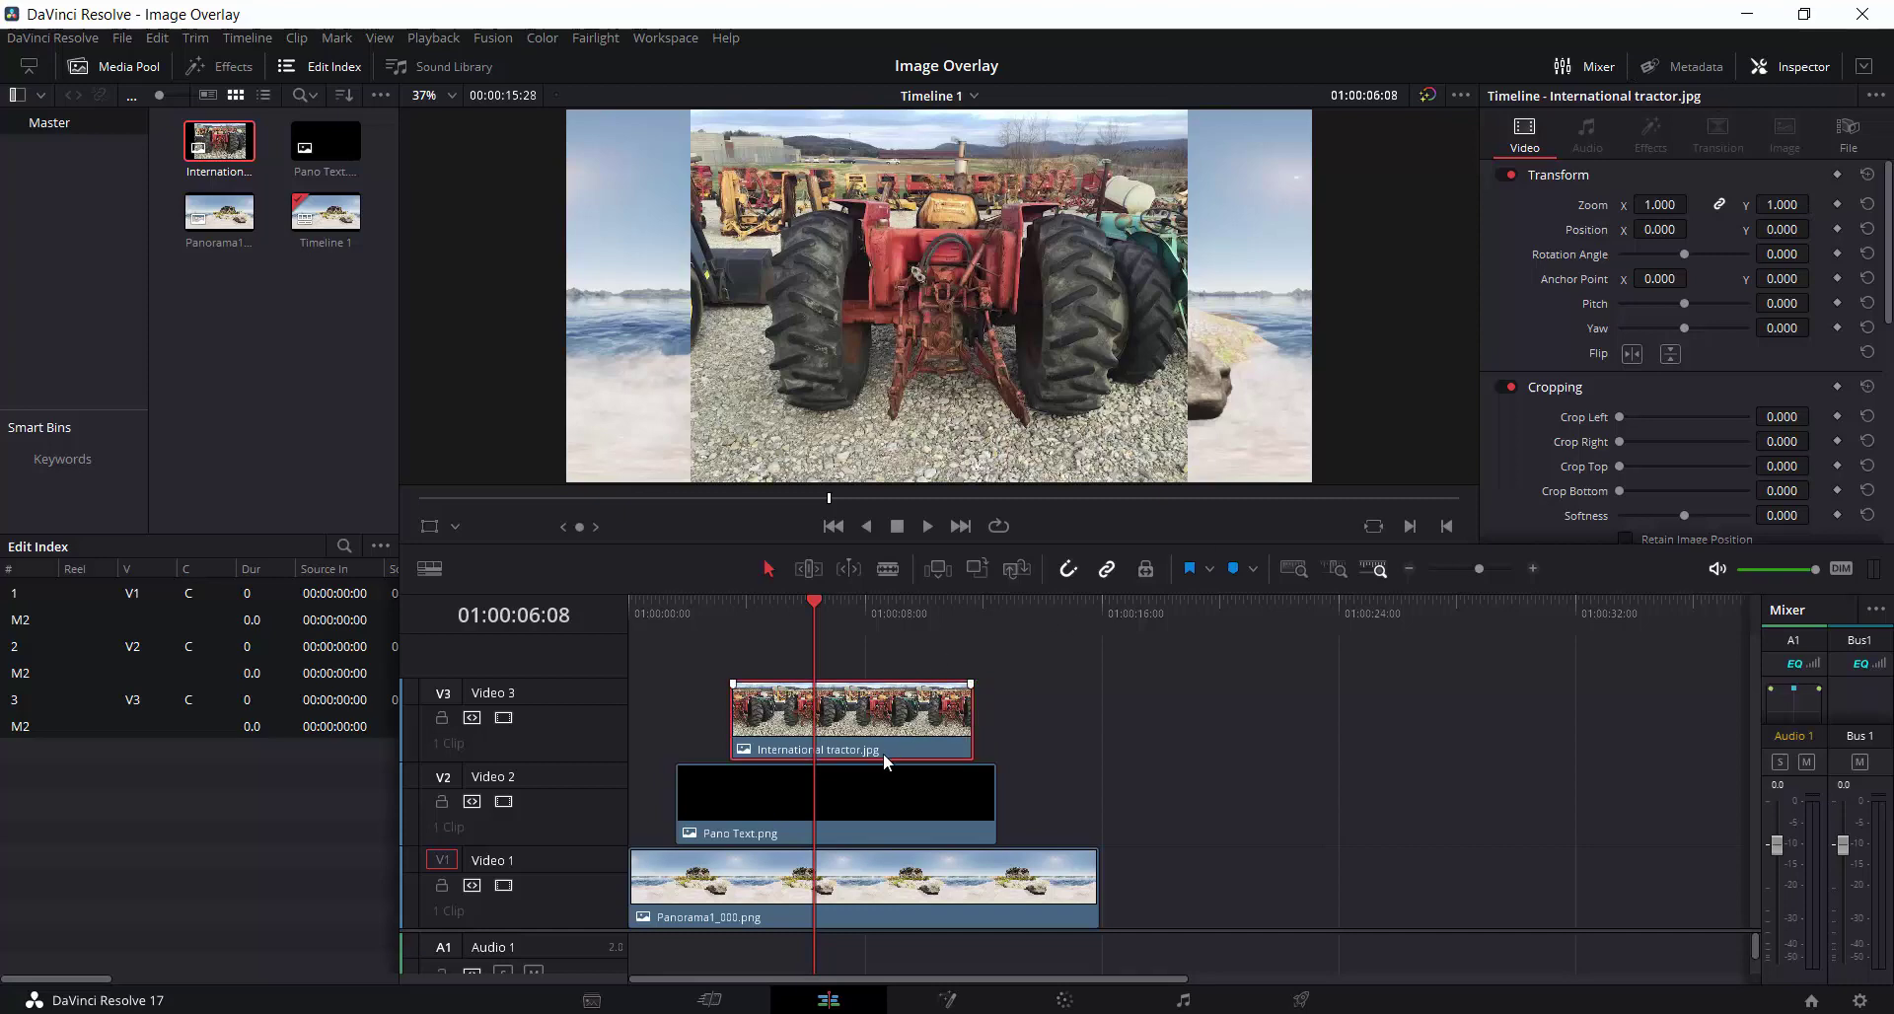
pyautogui.click(880, 807)
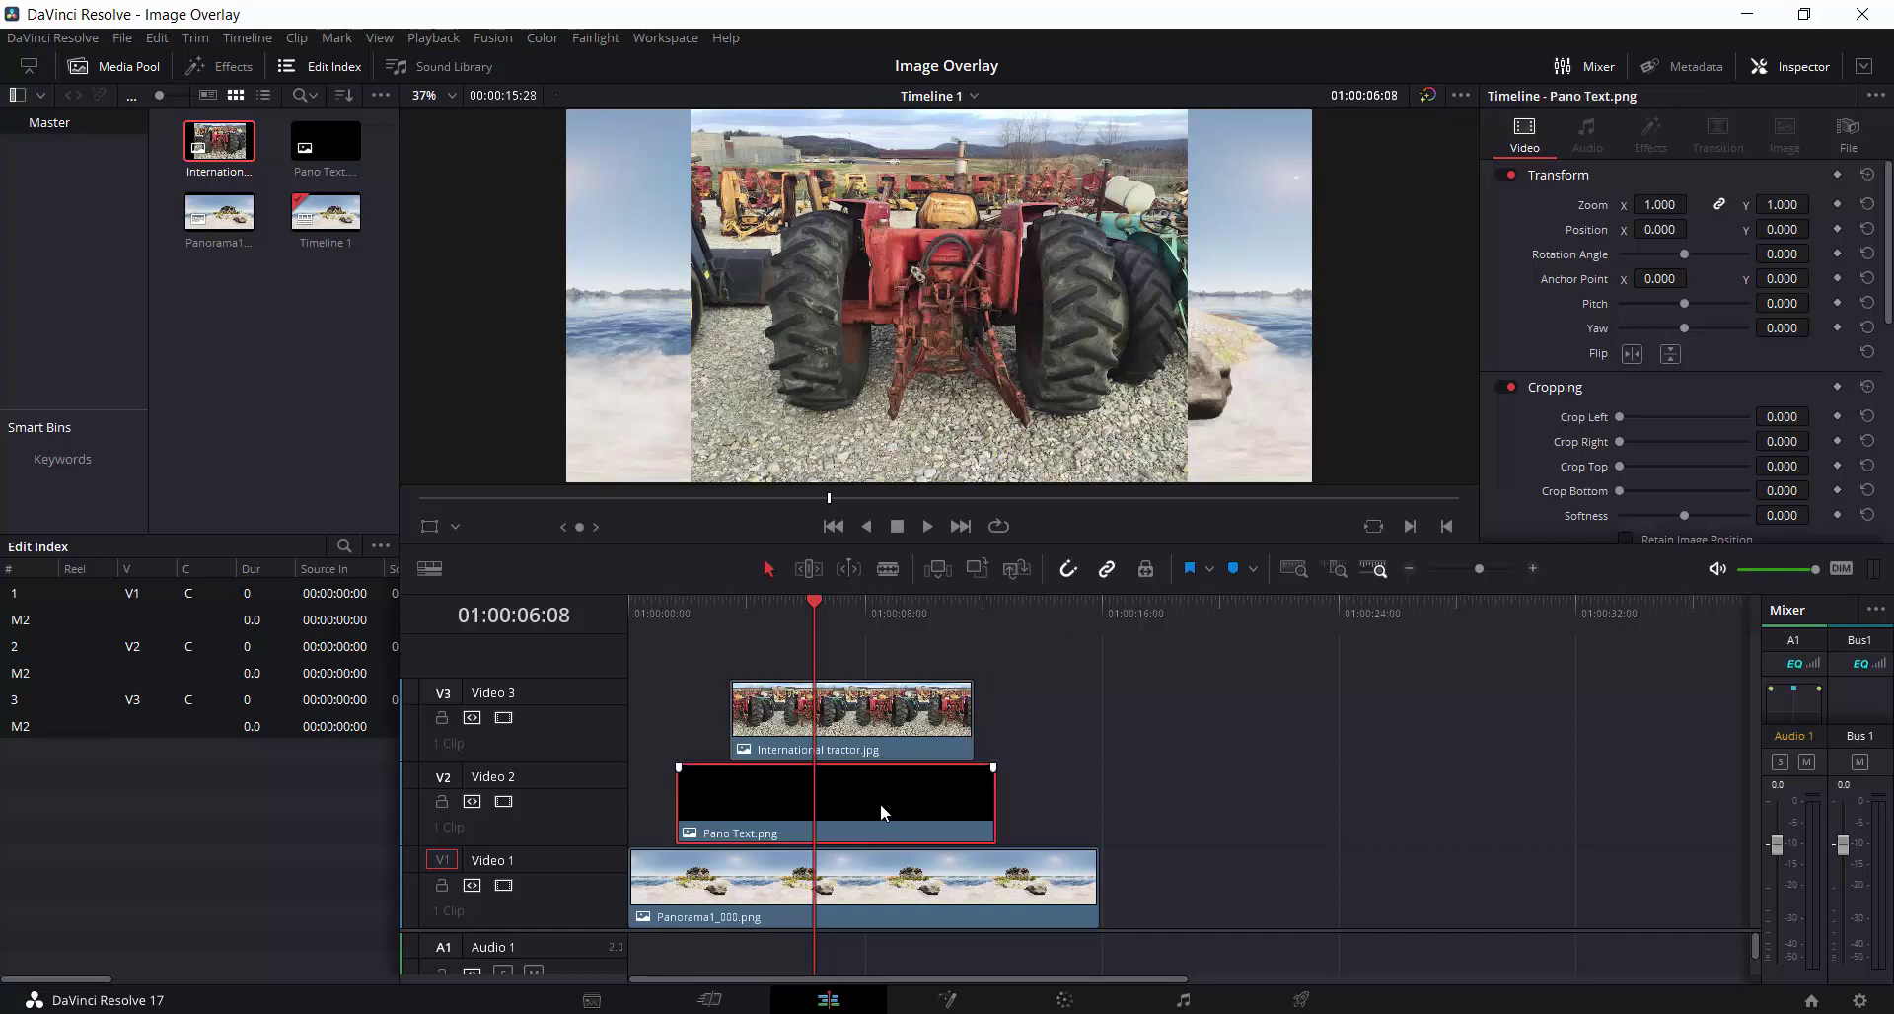
pyautogui.click(892, 745)
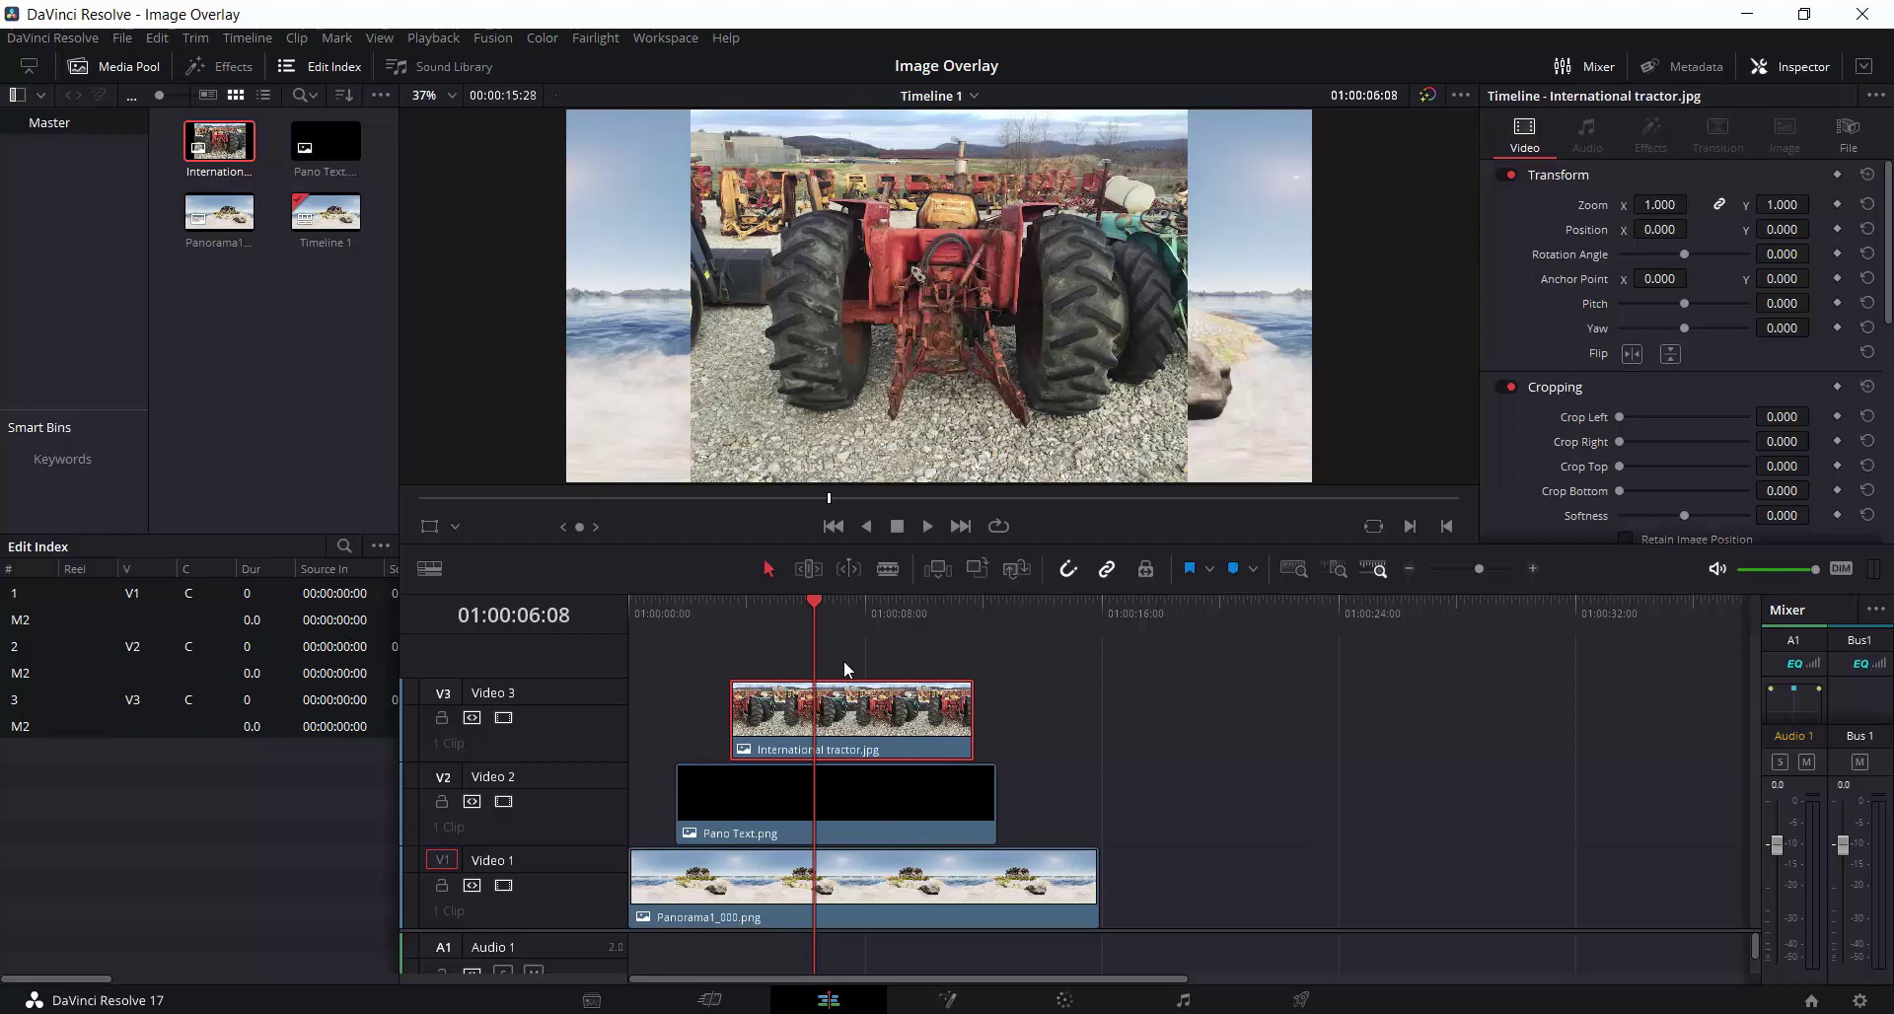
pyautogui.moveTo(815, 597)
pyautogui.mouseDown()
pyautogui.moveTo(835, 608)
pyautogui.moveTo(814, 625)
pyautogui.moveTo(857, 637)
pyautogui.moveTo(829, 641)
pyautogui.moveTo(830, 610)
pyautogui.mouseUp()
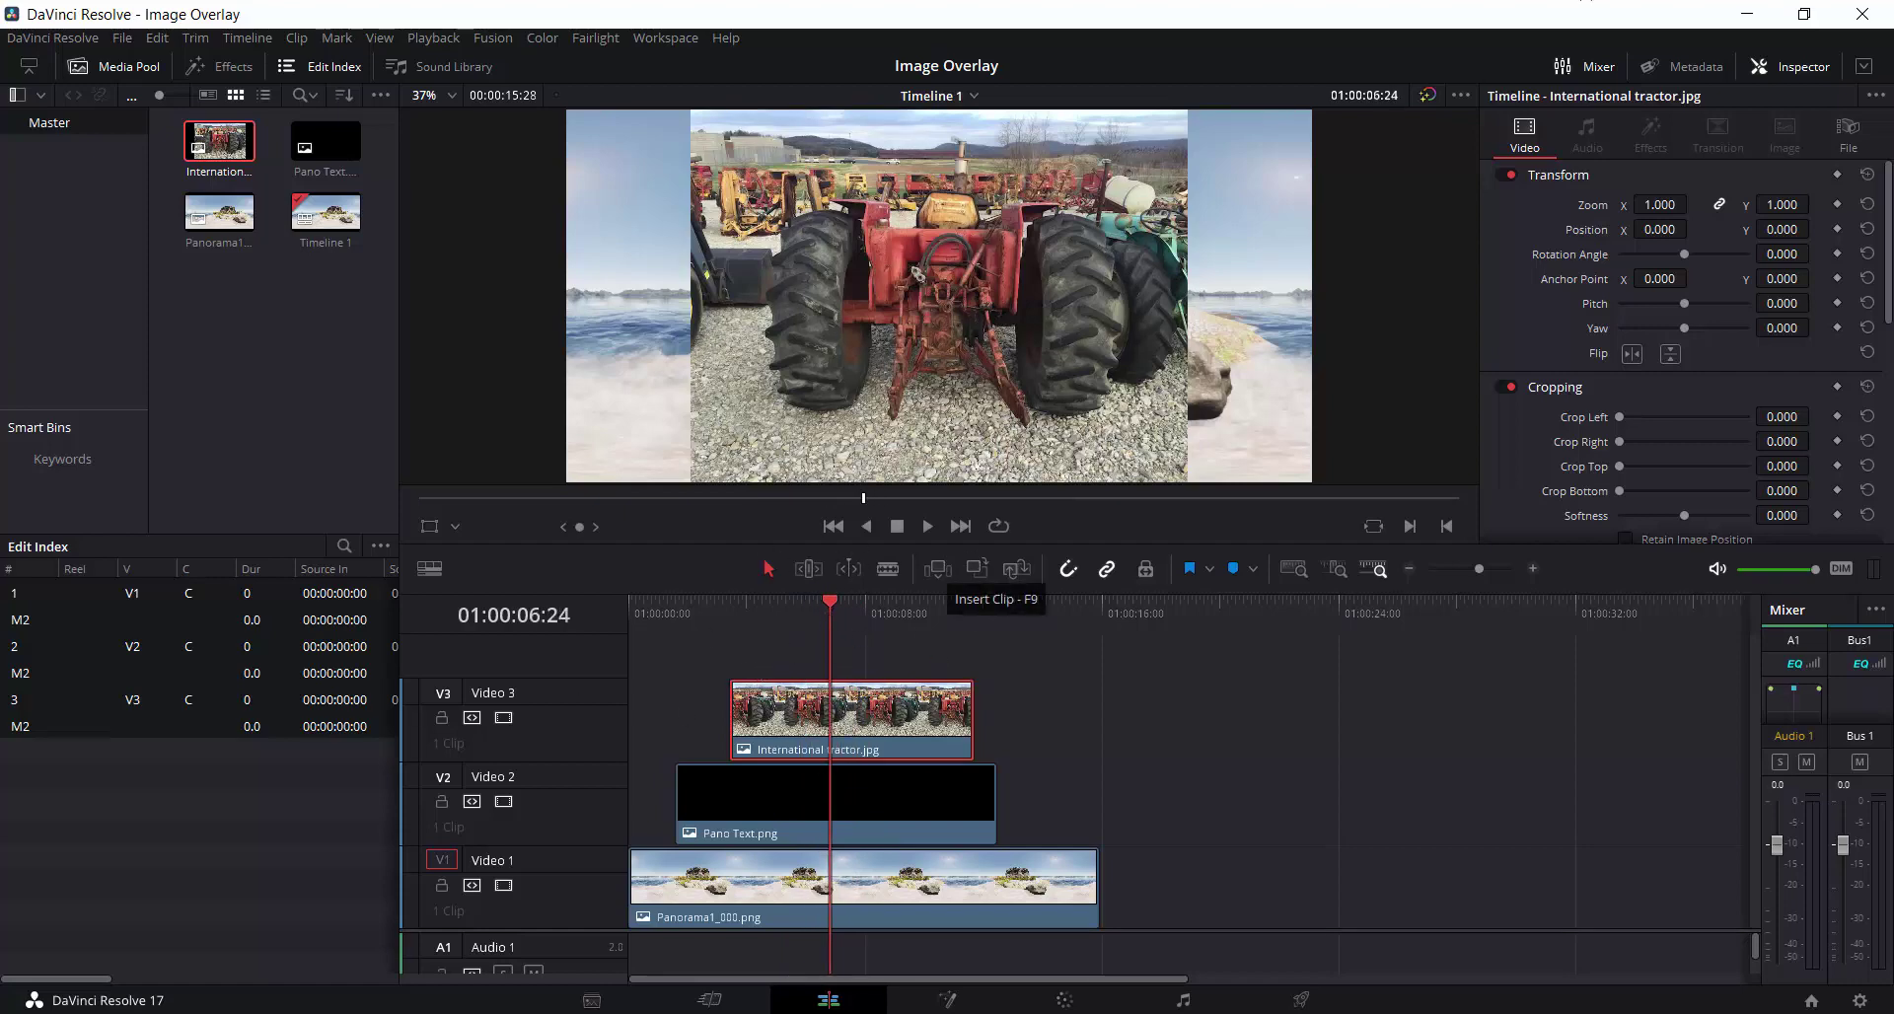
pyautogui.click(1793, 67)
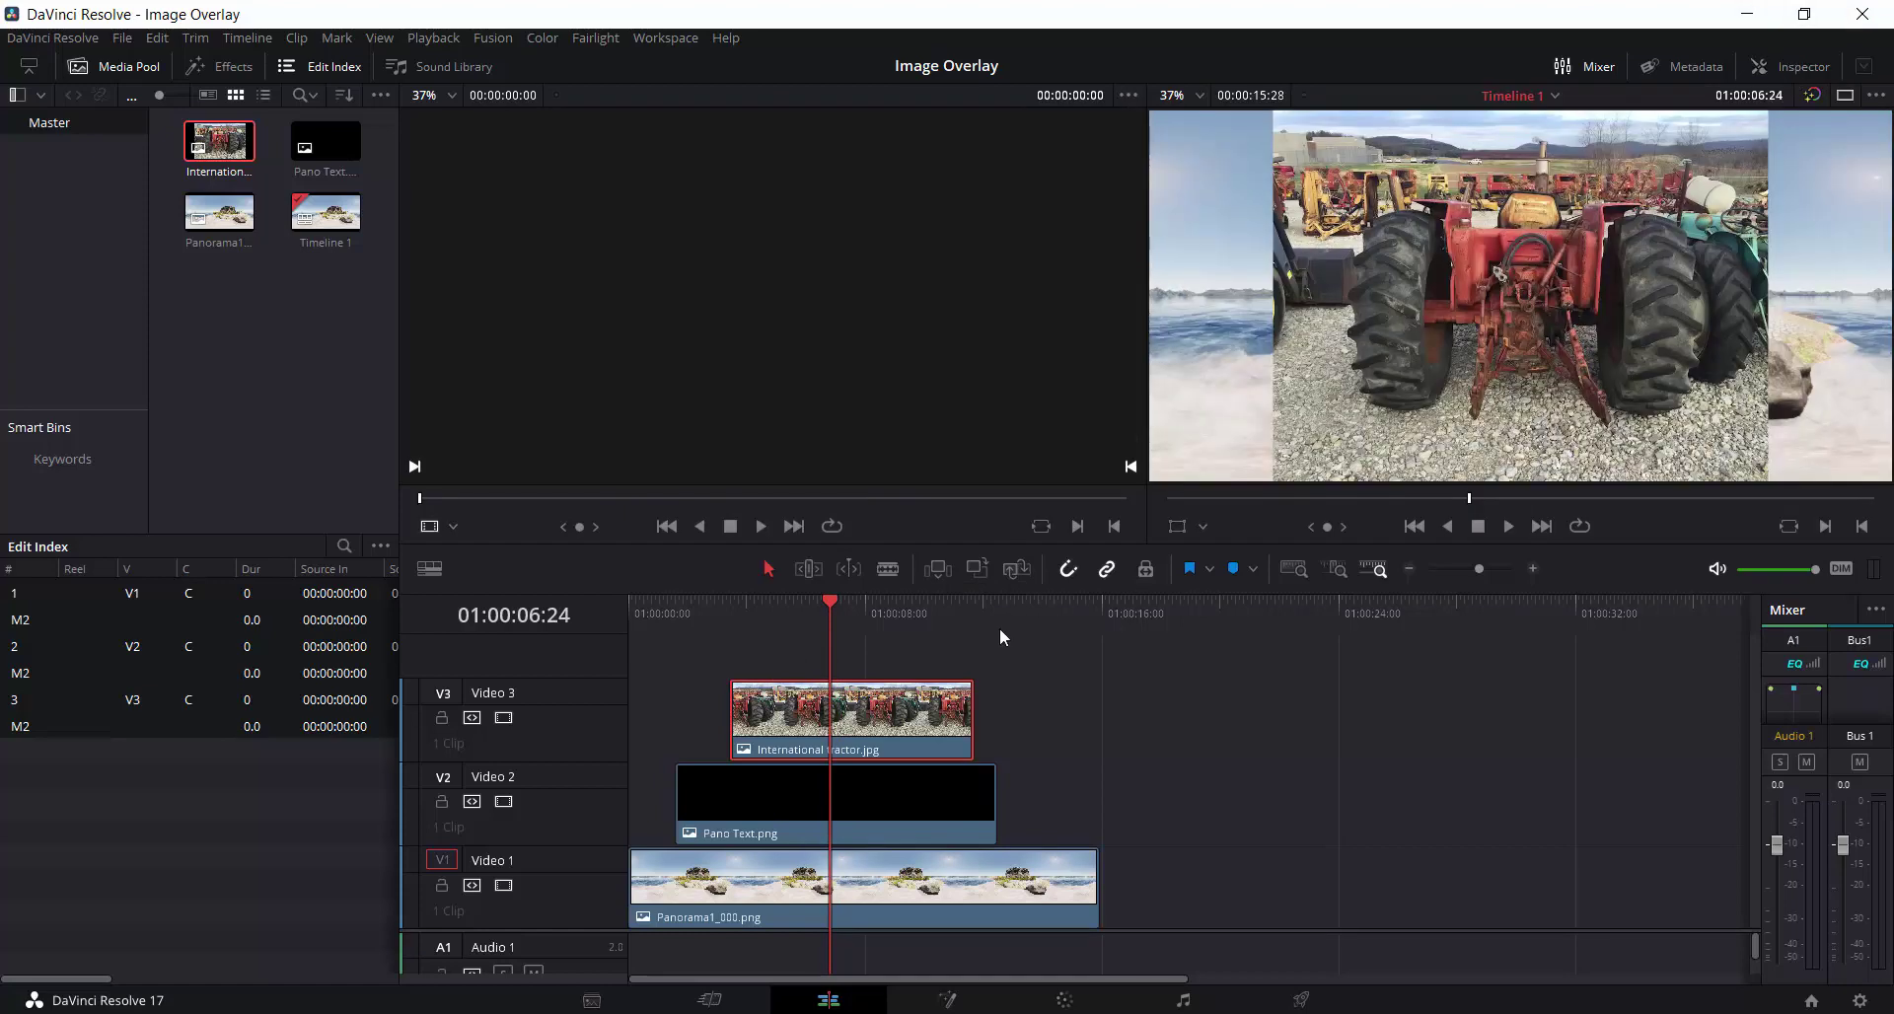
pyautogui.click(1781, 77)
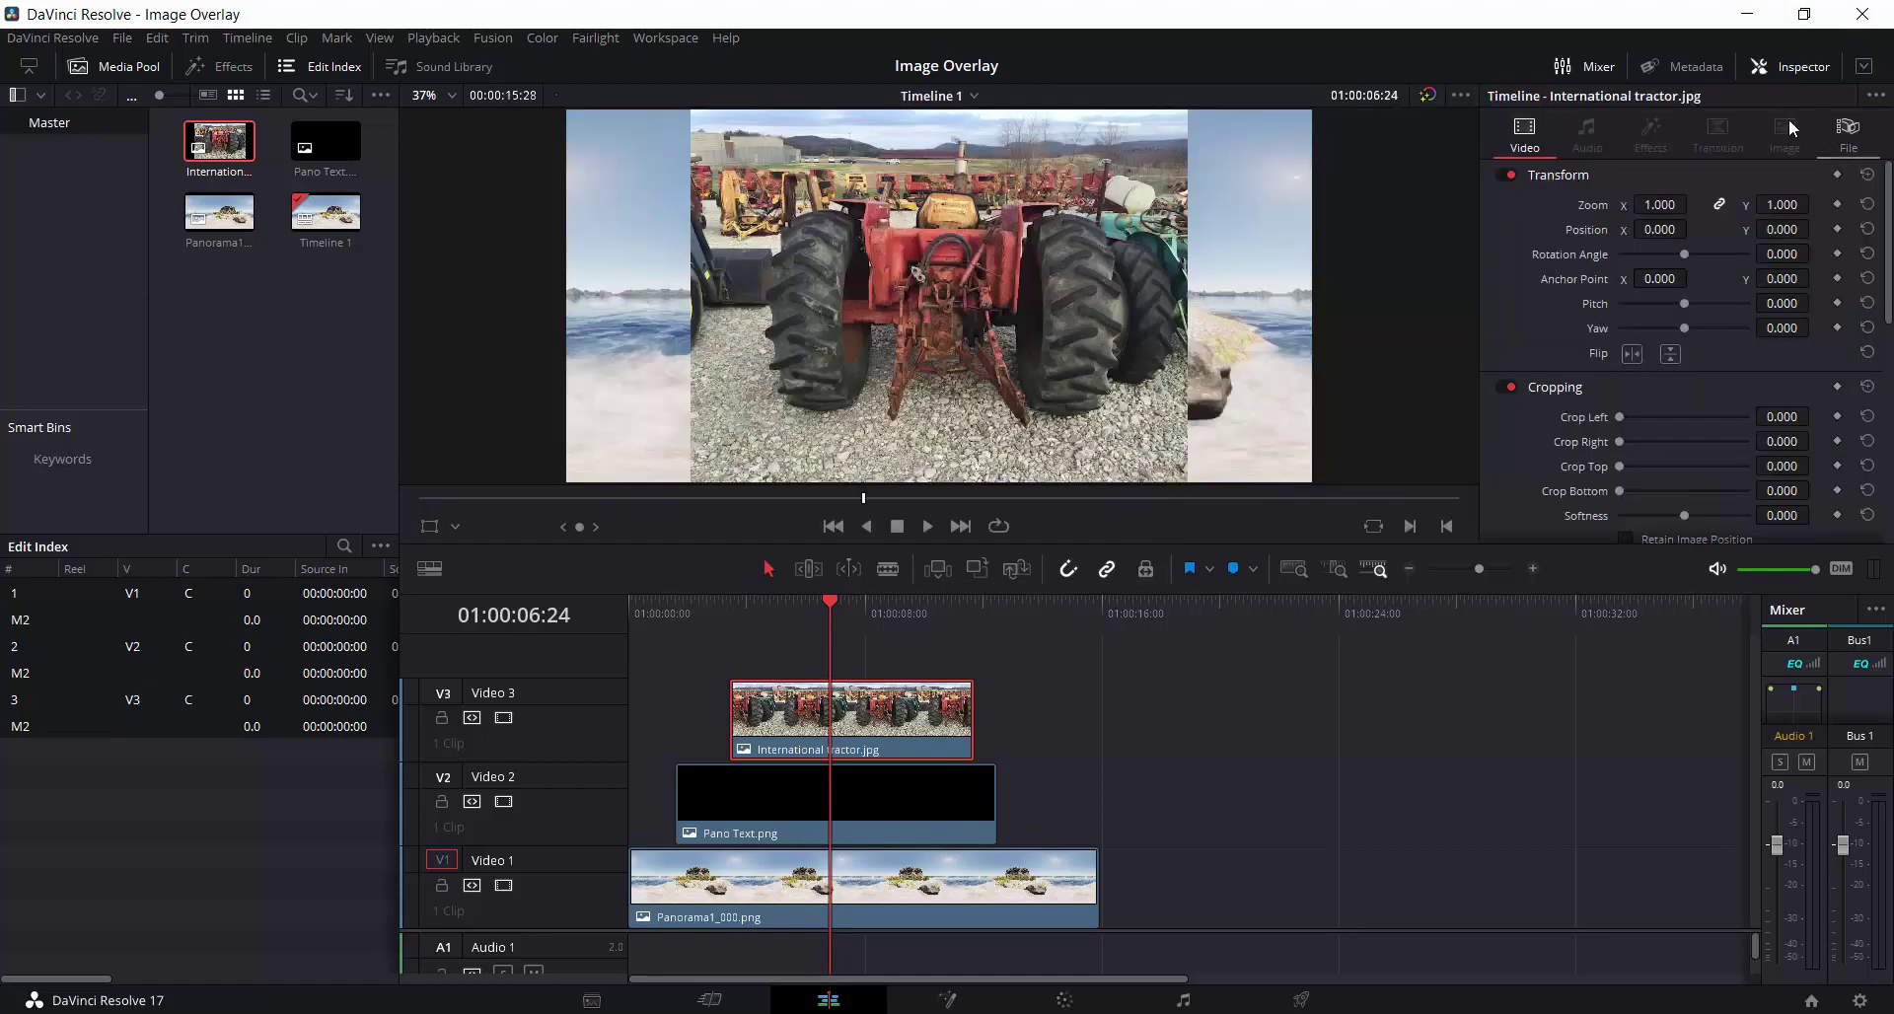
pyautogui.moveTo(1889, 200); pyautogui.dragTo(1891, 437)
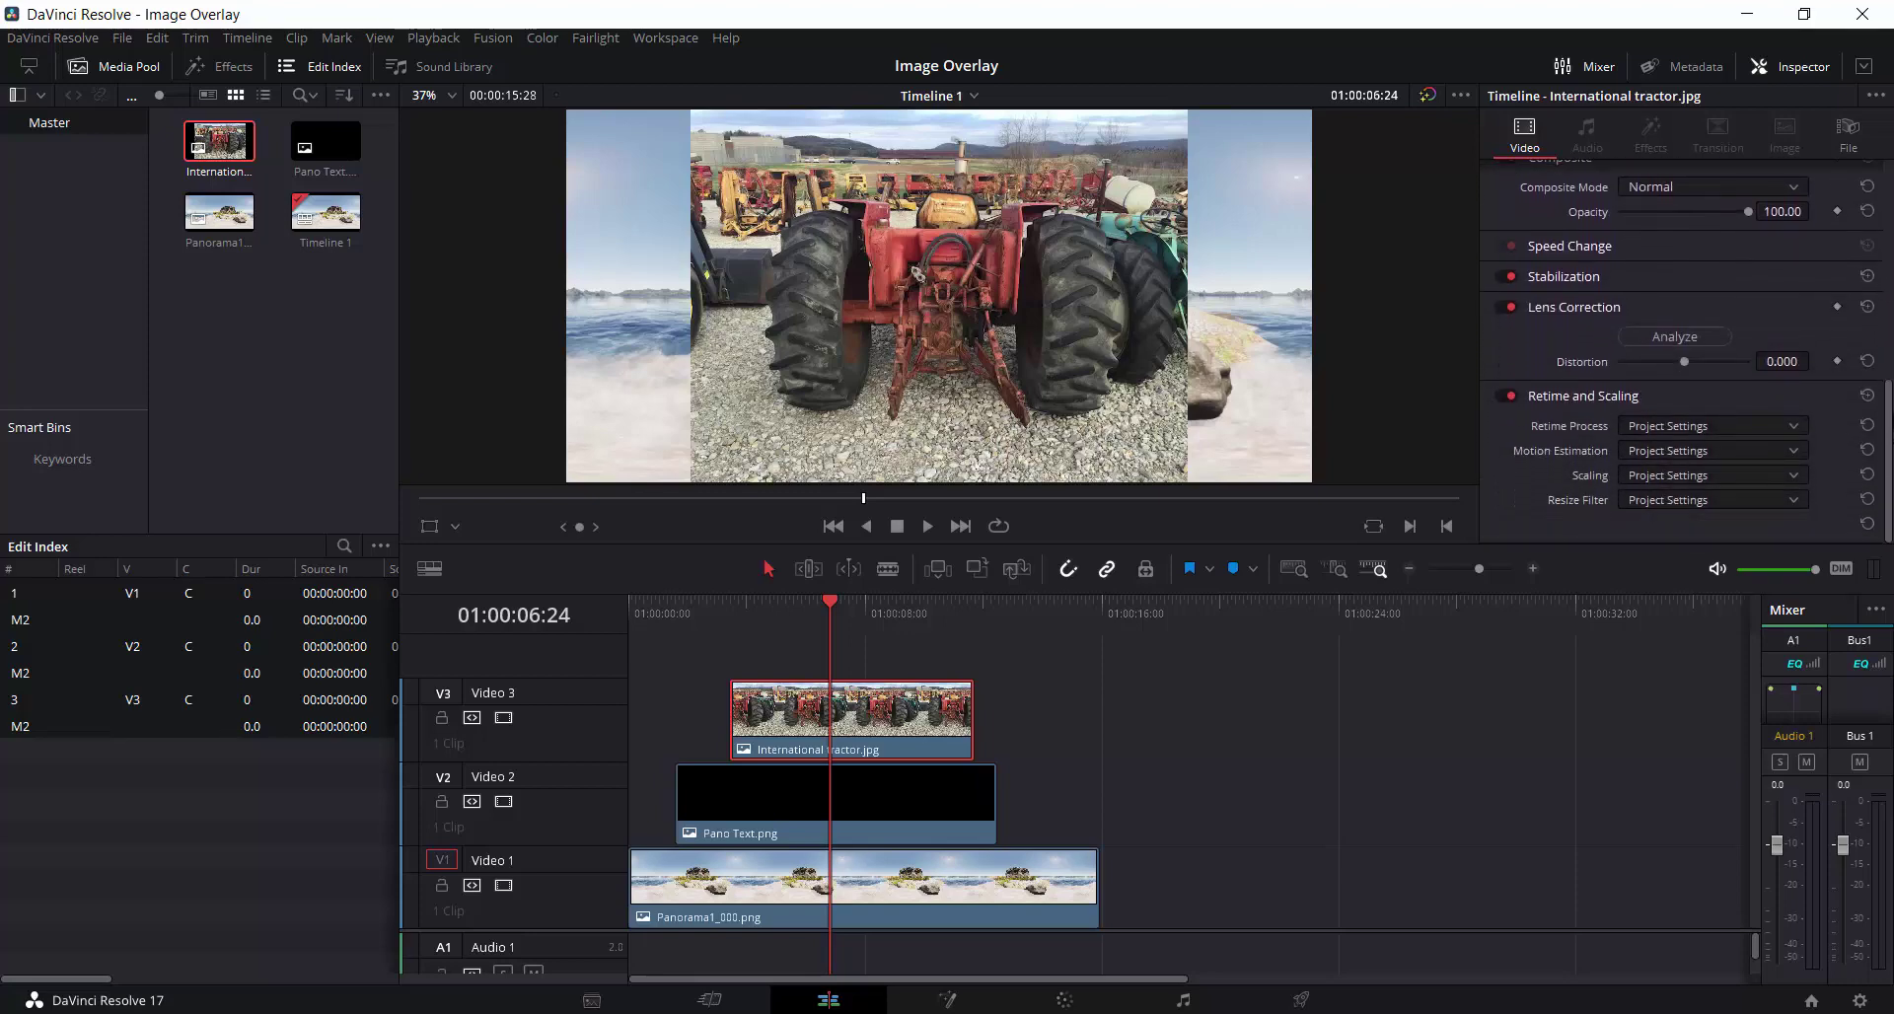
pyautogui.scroll(6, 1614, 237)
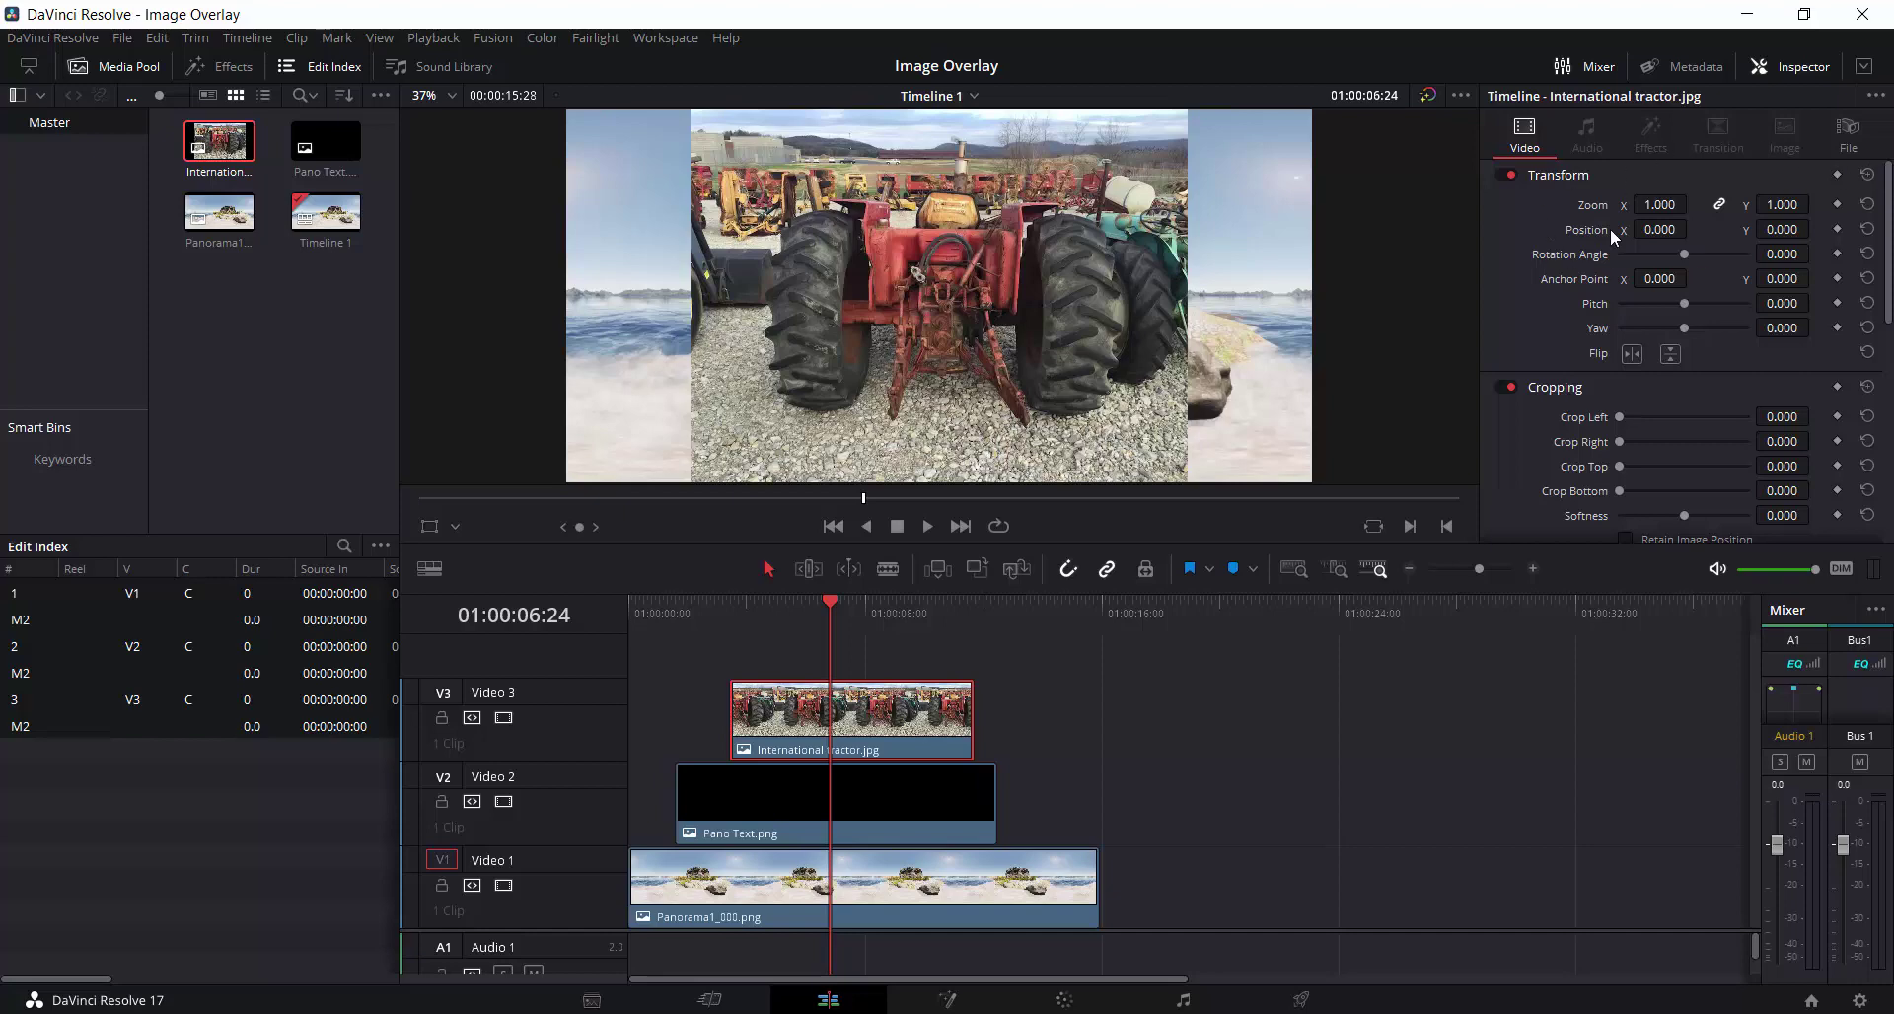
# Set the tractor's zoom to 0.300 and position to 1087, 34, and save the project.
pyautogui.click(1670, 200)
pyautogui.write('0.6')
pyautogui.press('Return')
pyautogui.moveTo(1781, 204); pyautogui.dragTo(1693, 229)
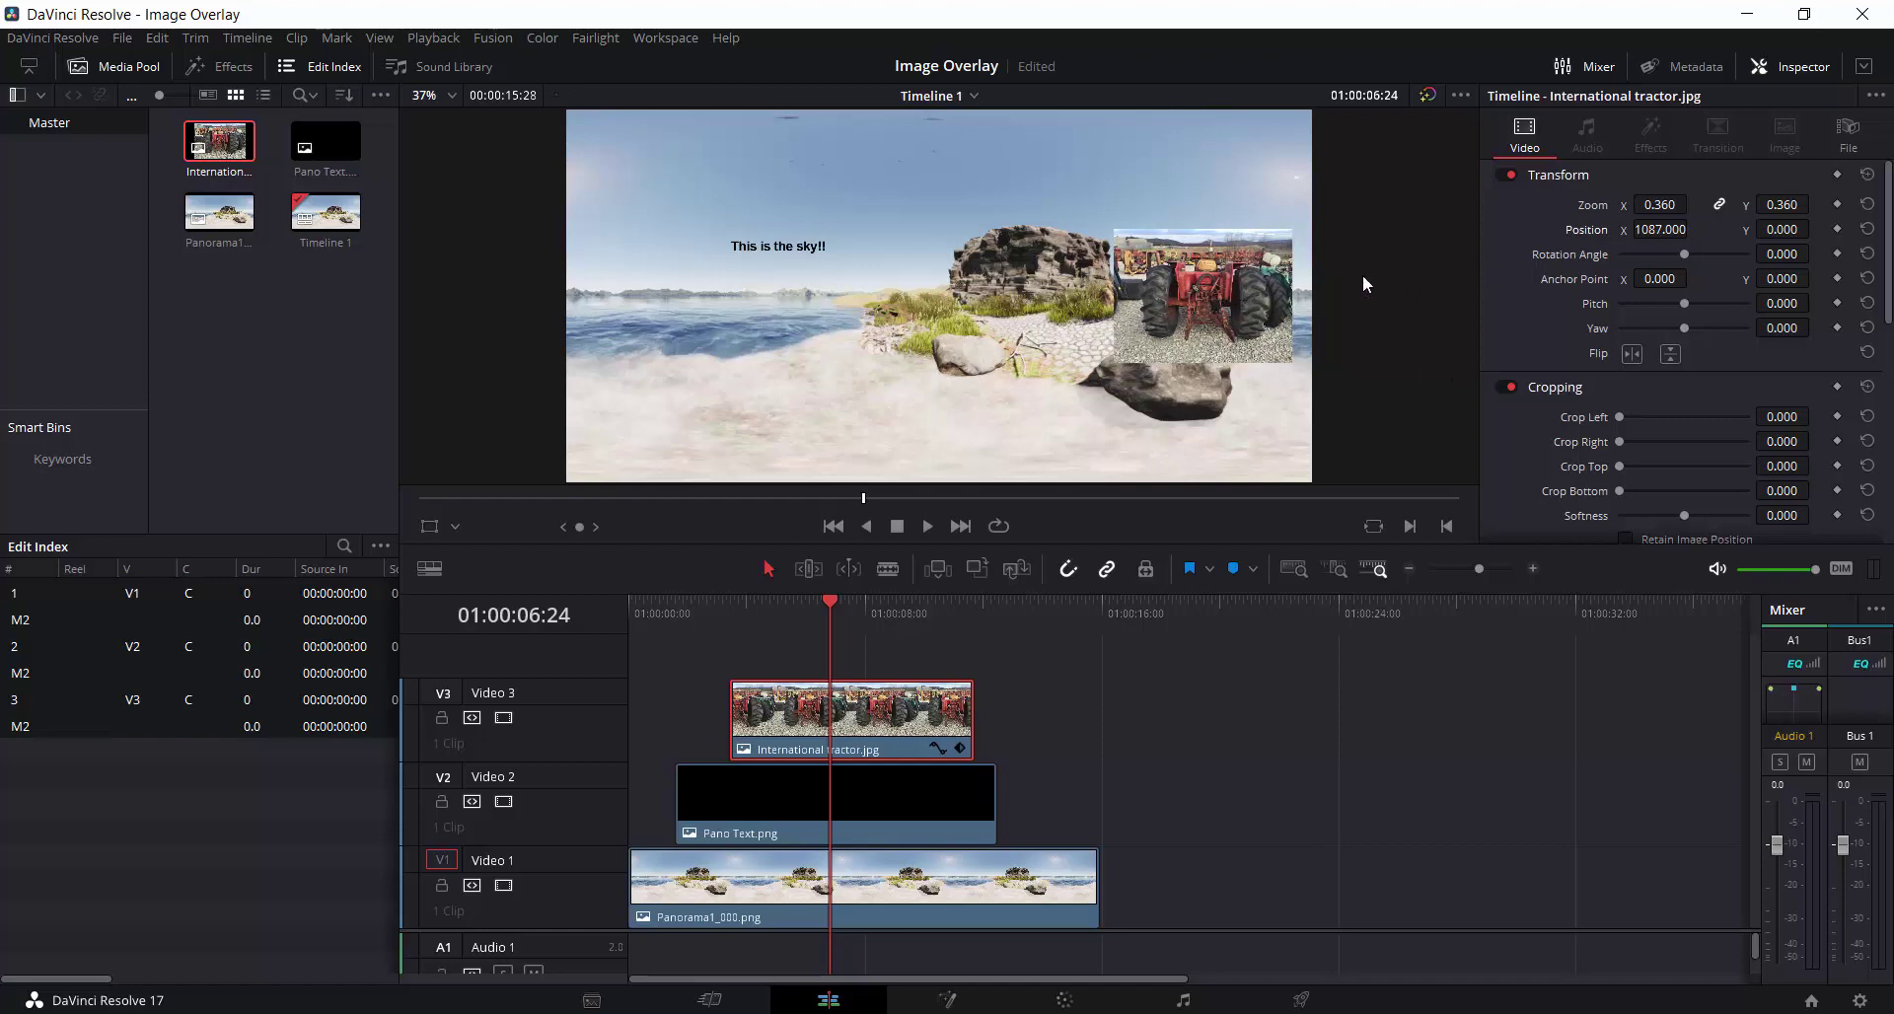
pyautogui.hotkey('ctrl', 's')
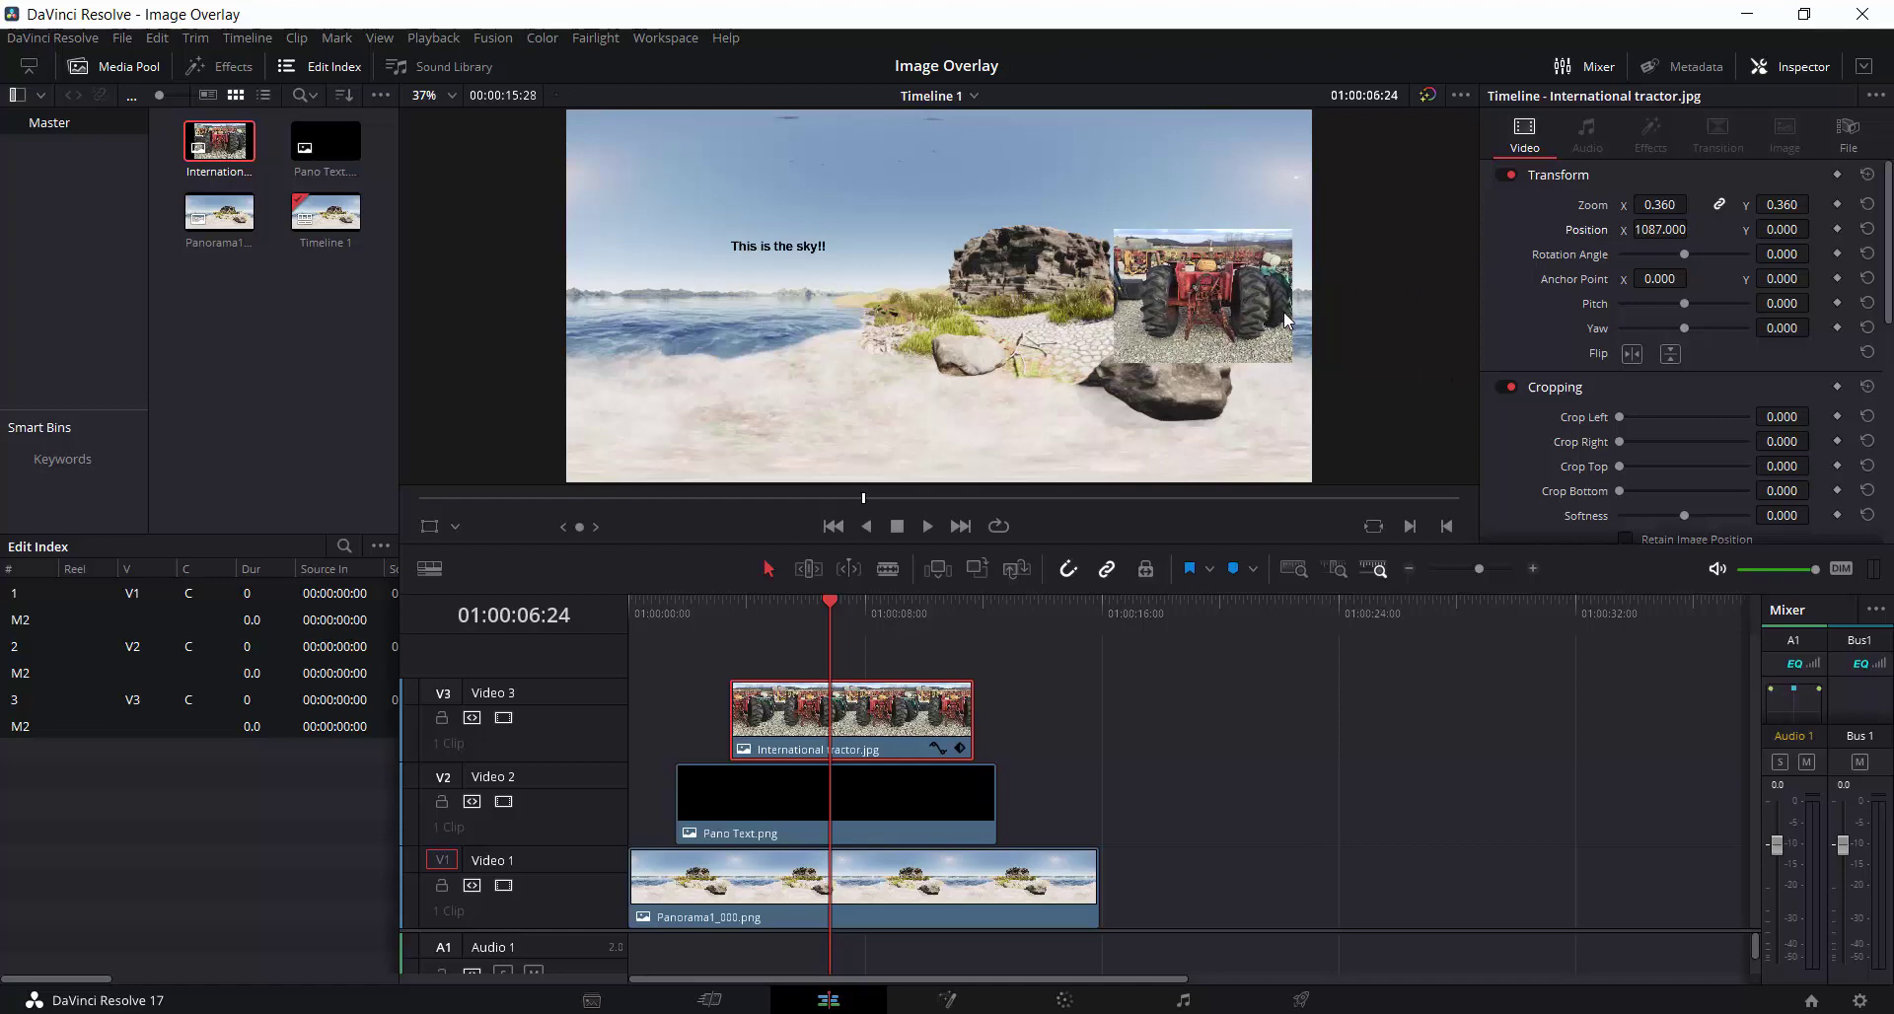
pyautogui.moveTo(1660, 205); pyautogui.dragTo(1642, 205)
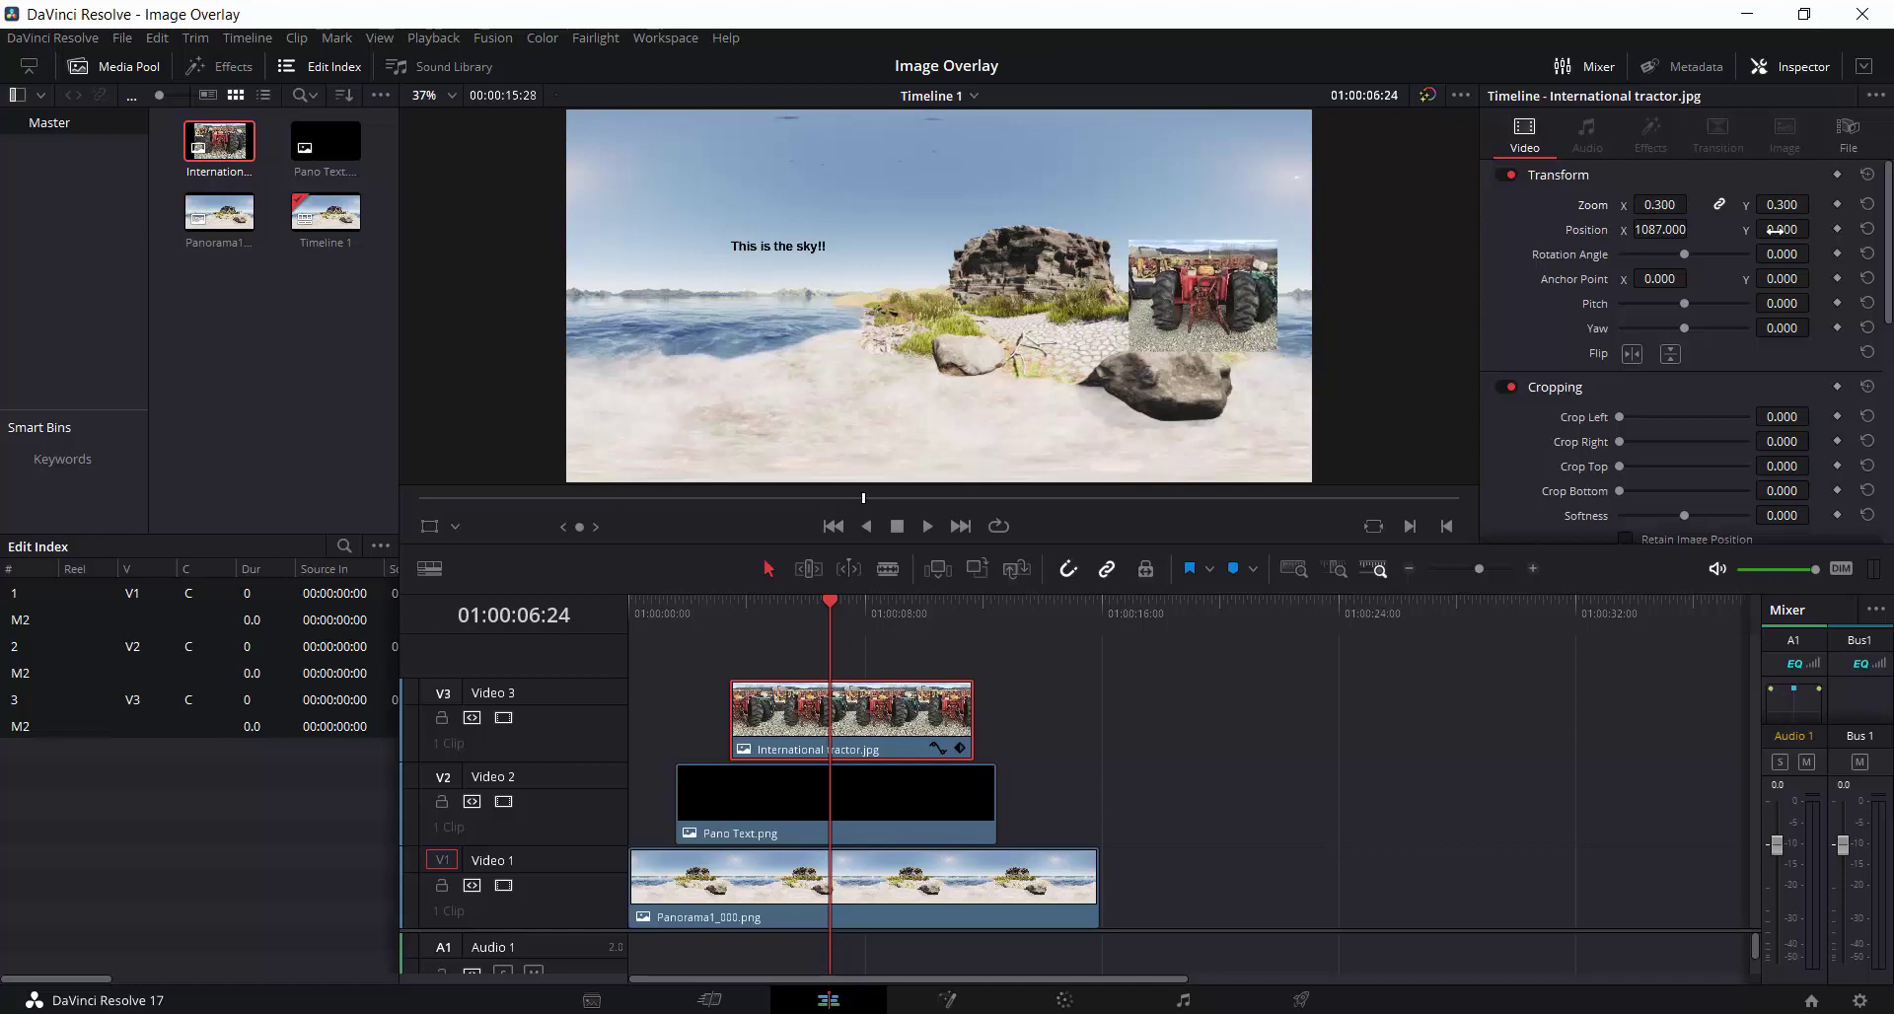
pyautogui.moveTo(1771, 229); pyautogui.dragTo(1794, 229)
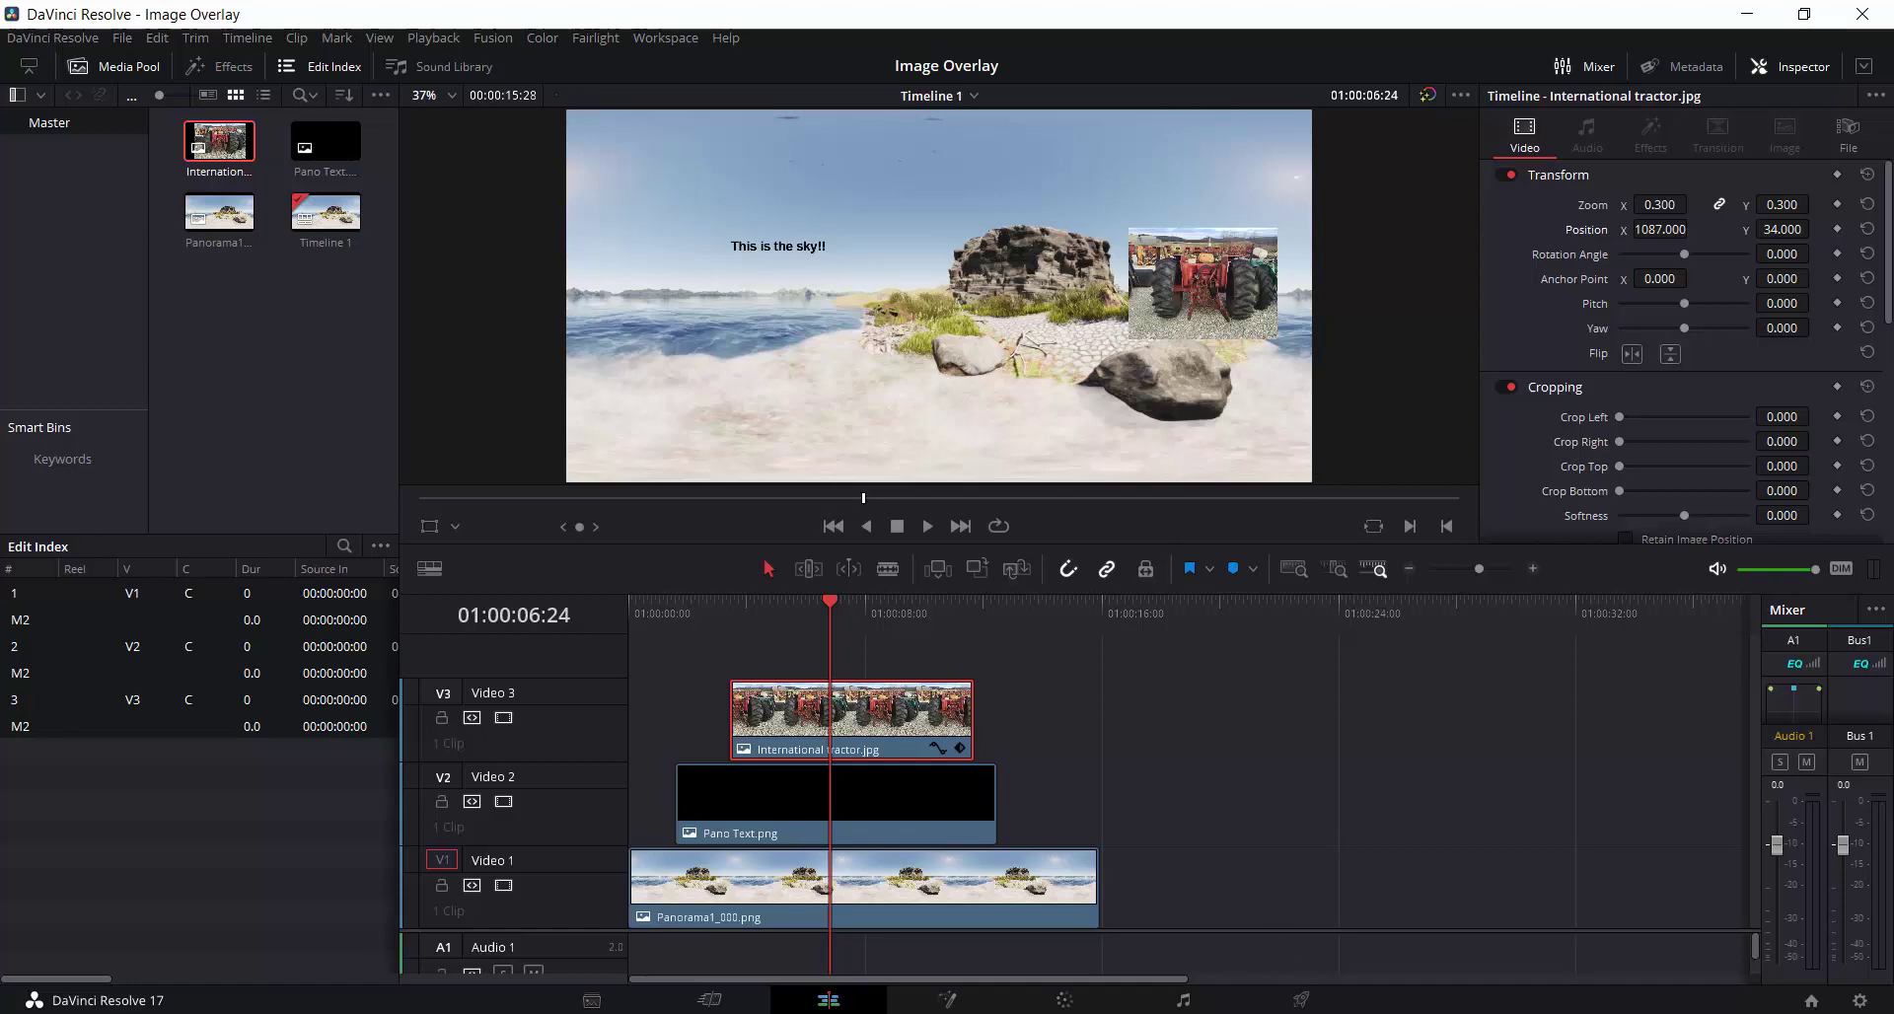
pyautogui.moveTo(1125, 1011)
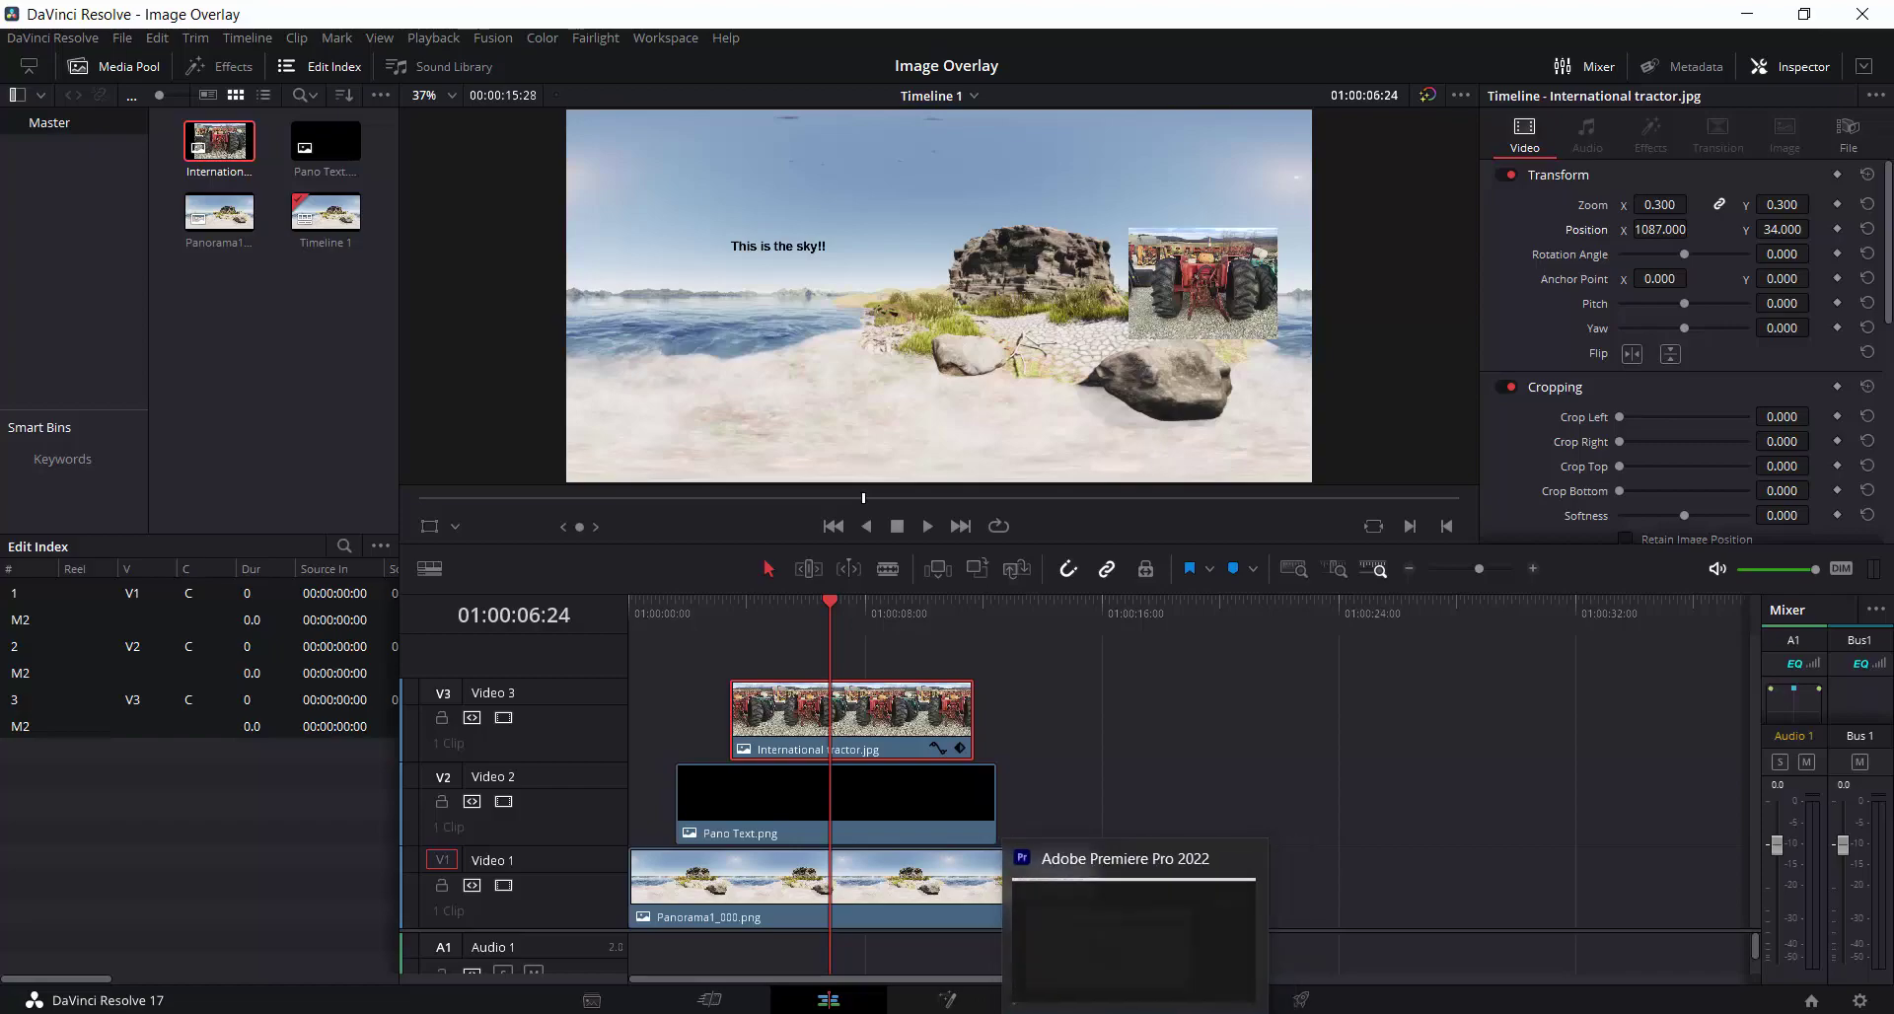
# Start a new Premiere Pro project named '360 image overlay test' in the Desktop folder.
pyautogui.click(1135, 944)
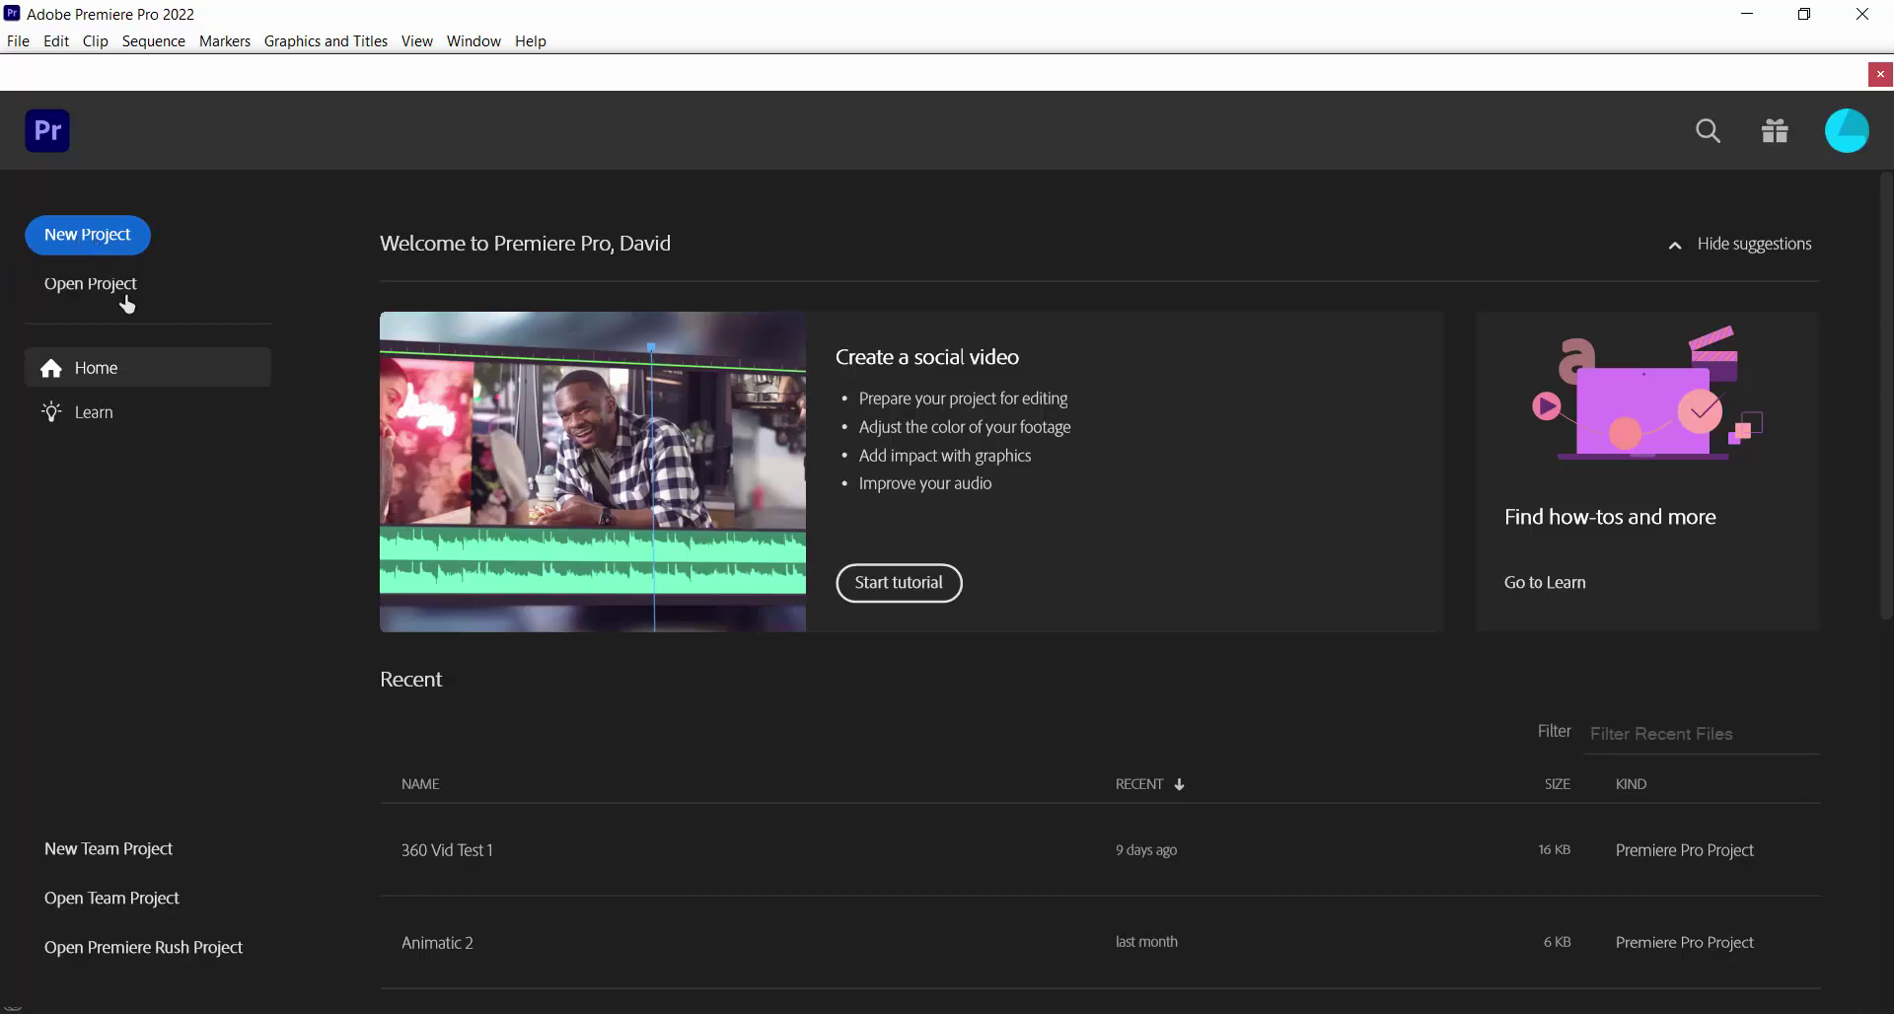
pyautogui.click(91, 241)
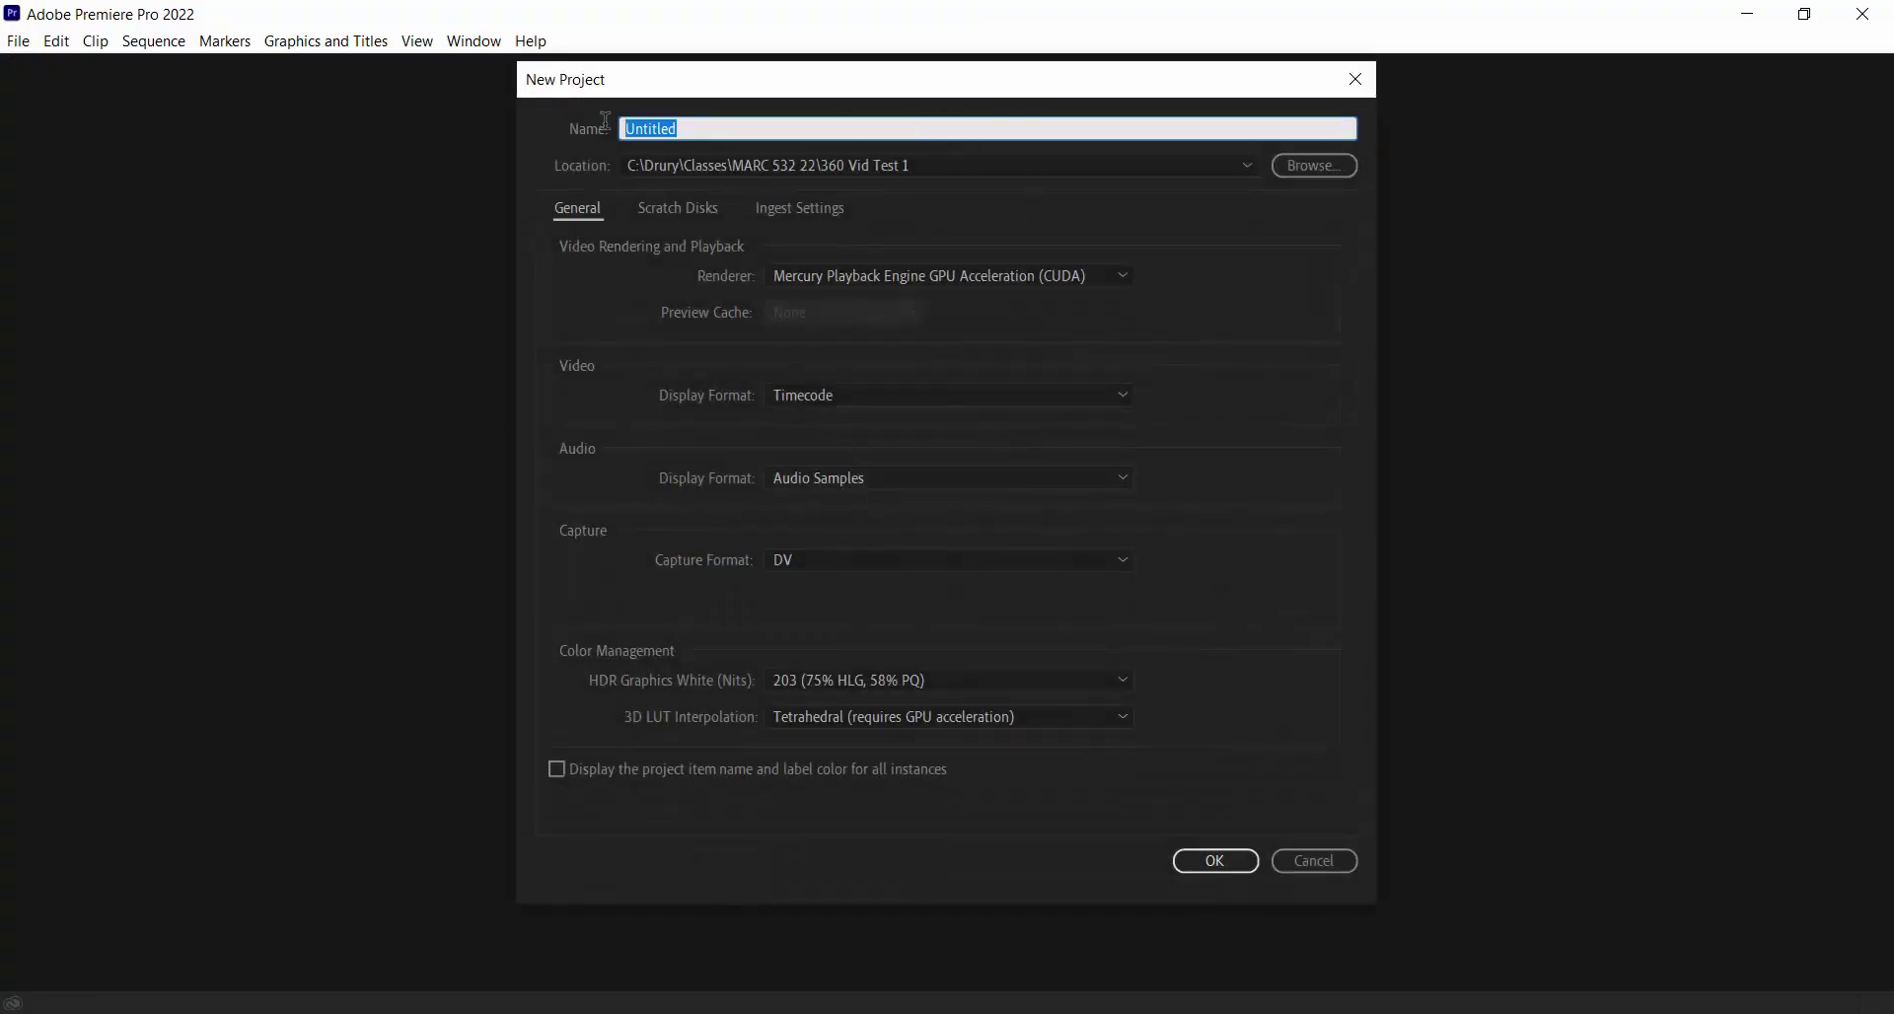
pyautogui.write('360 image overlay te')
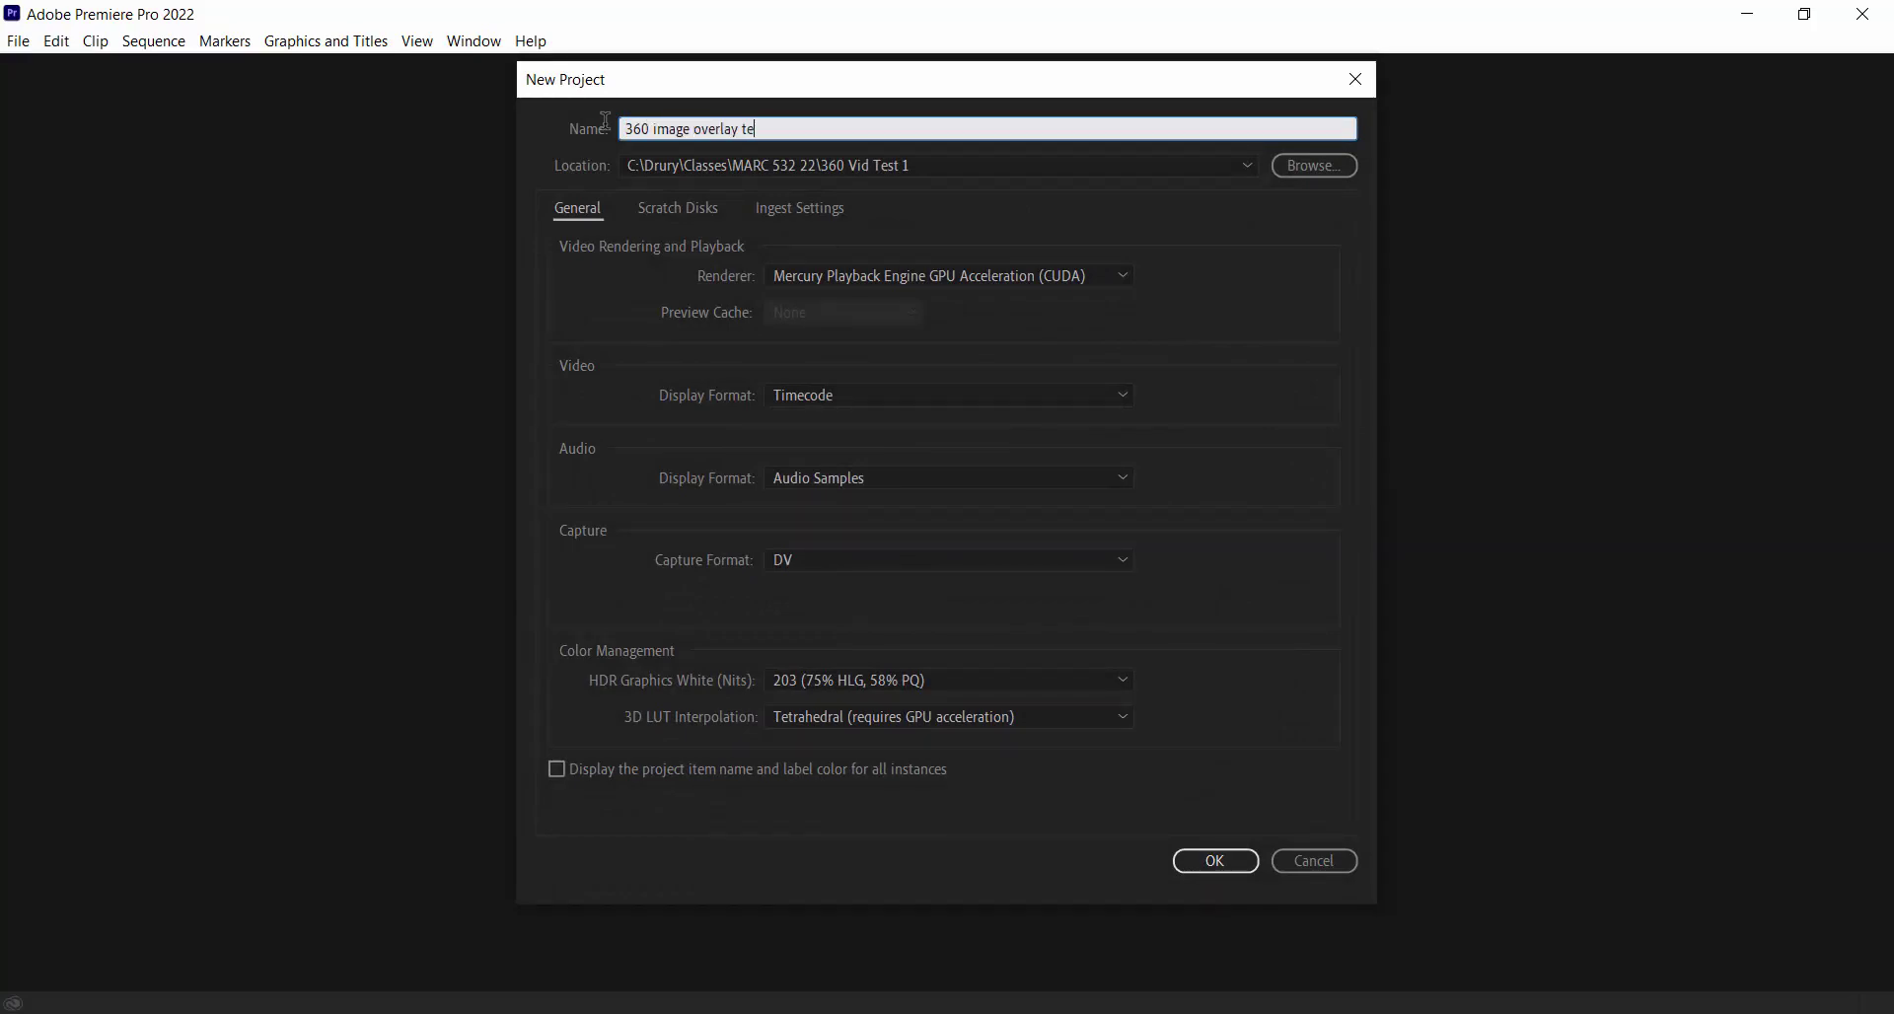
pyautogui.write('st')
pyautogui.click(1314, 165)
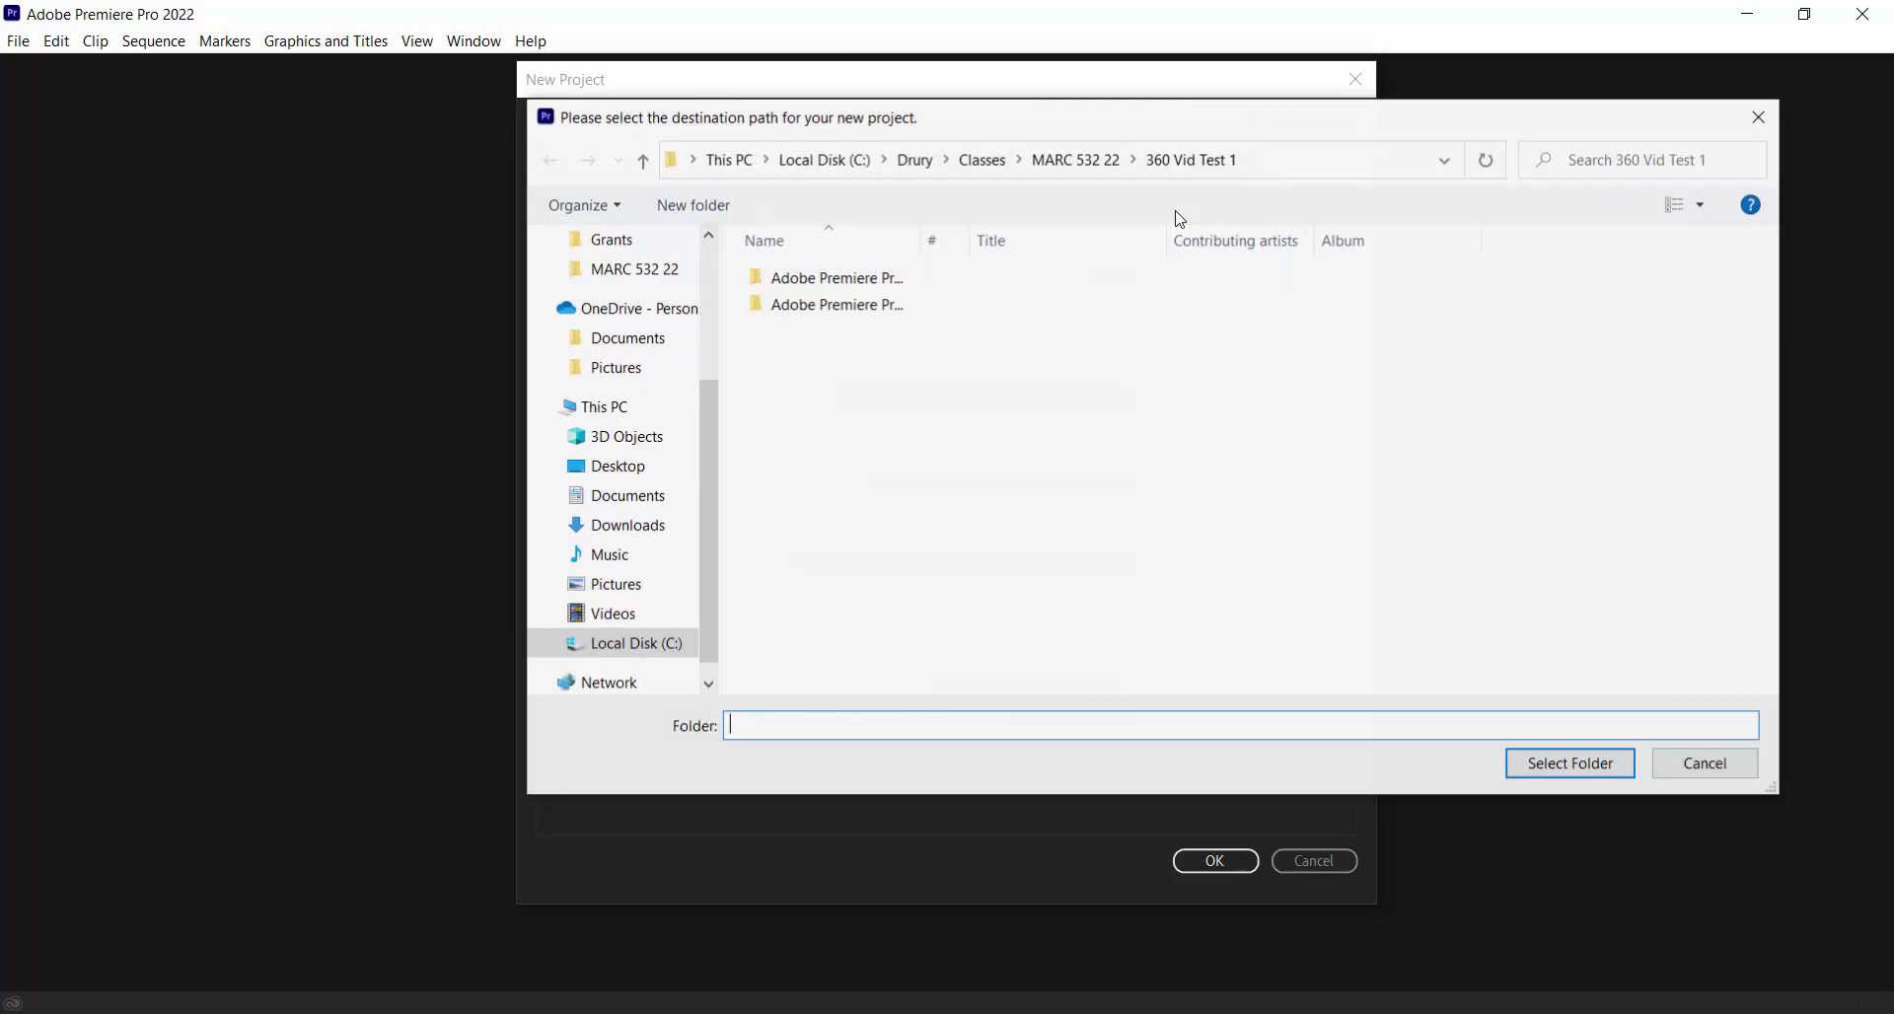
pyautogui.scroll(3, 691, 395)
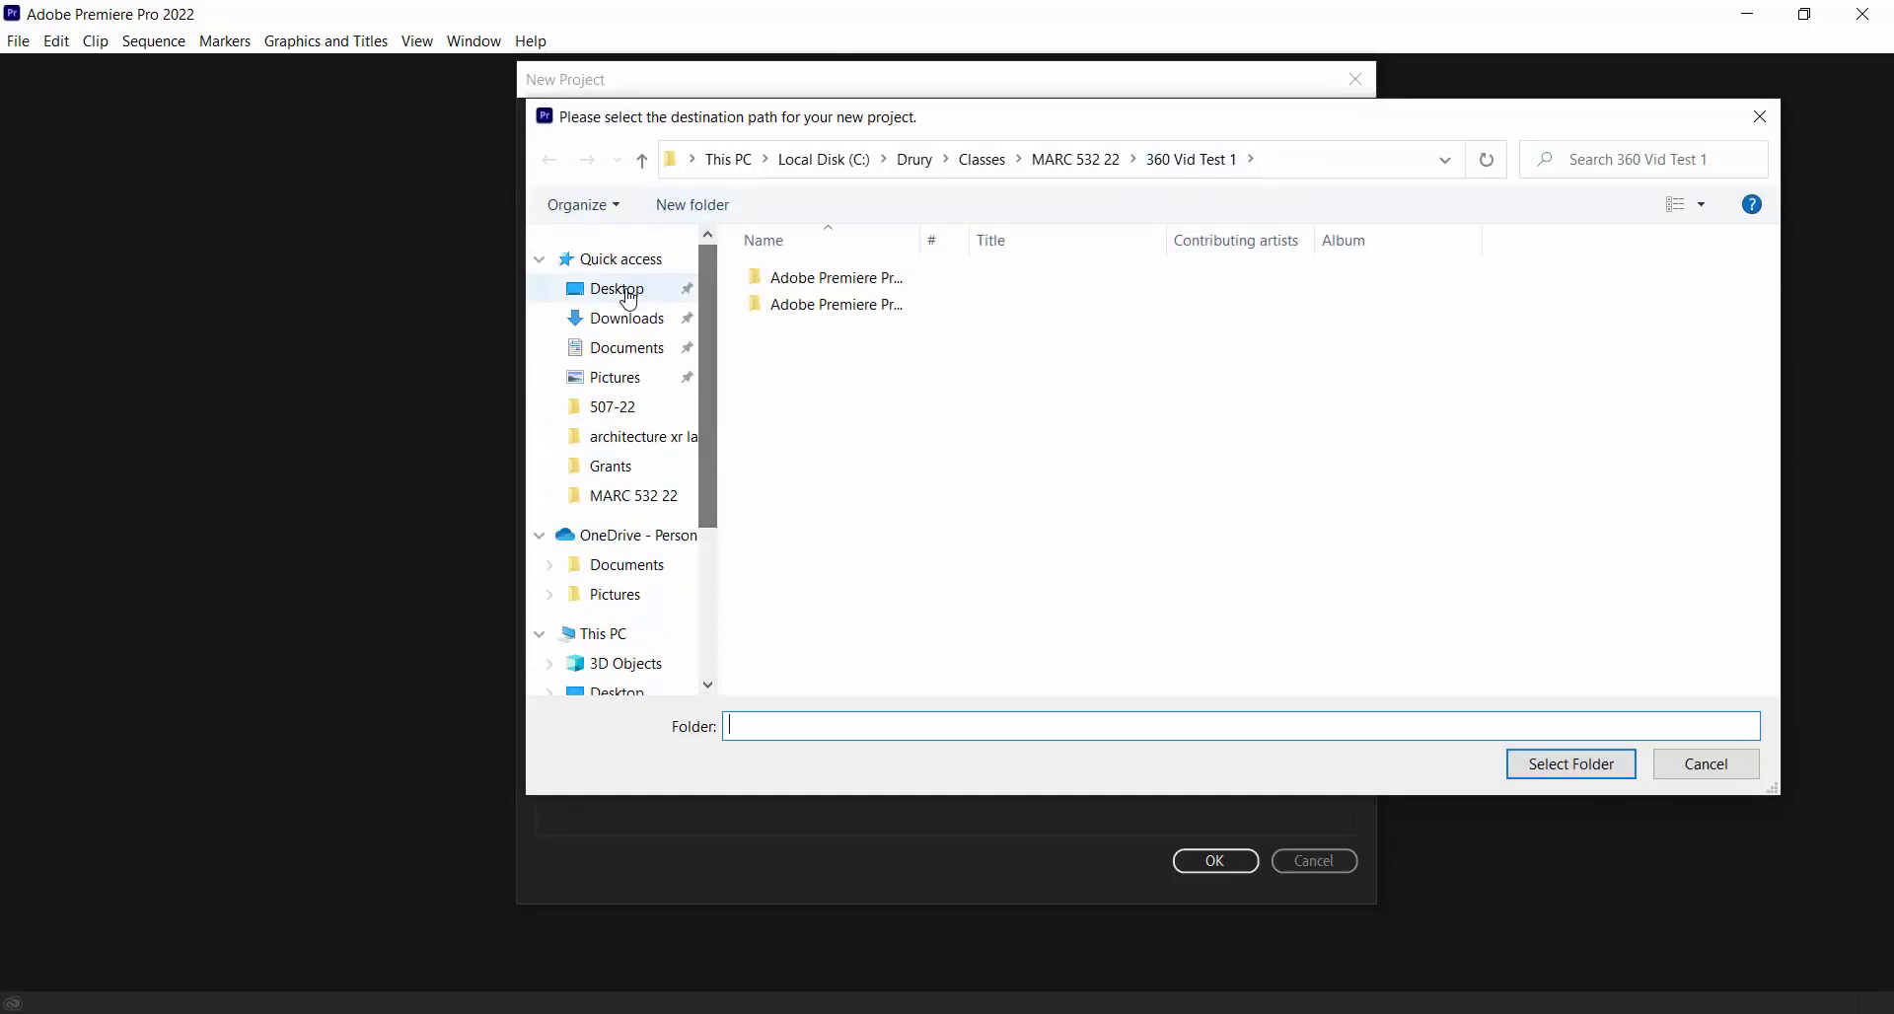
pyautogui.click(630, 294)
pyautogui.click(1573, 767)
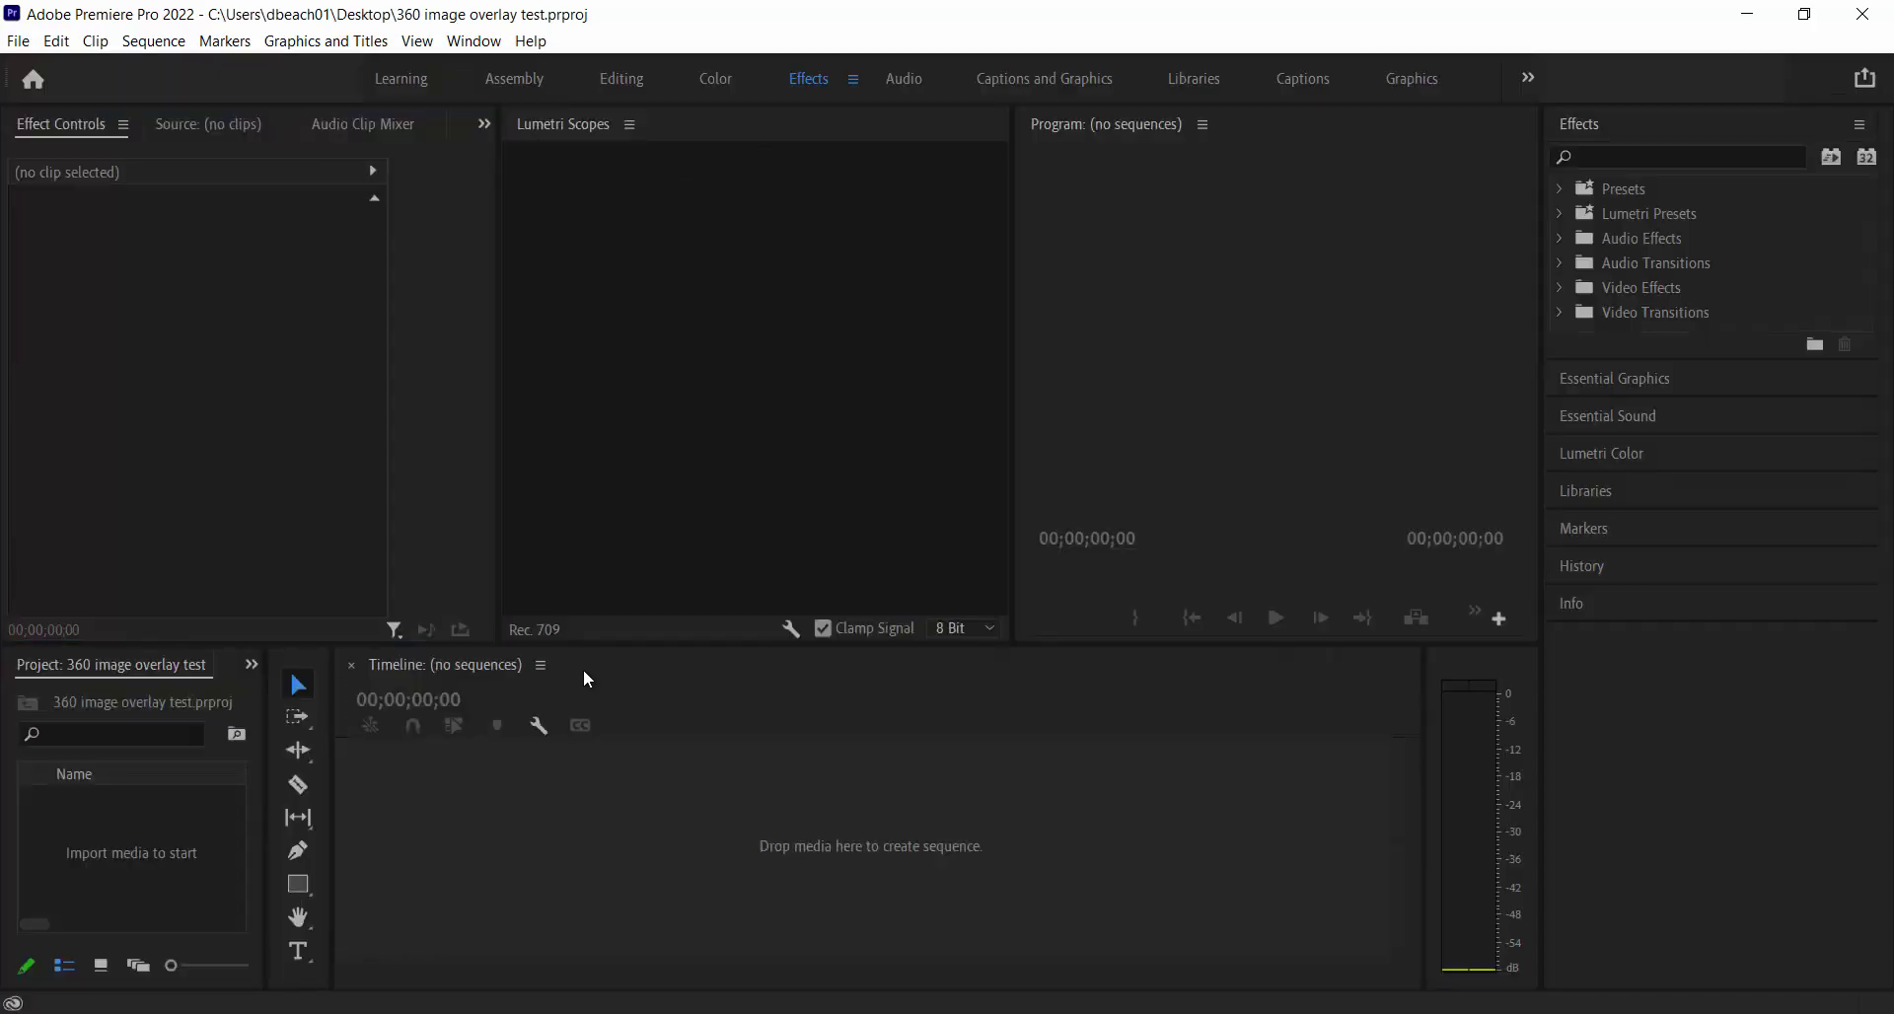
# Import Panorama1_000.png and create a Panorama1_000 sequence from it.
pyautogui.rightClick(183, 807)
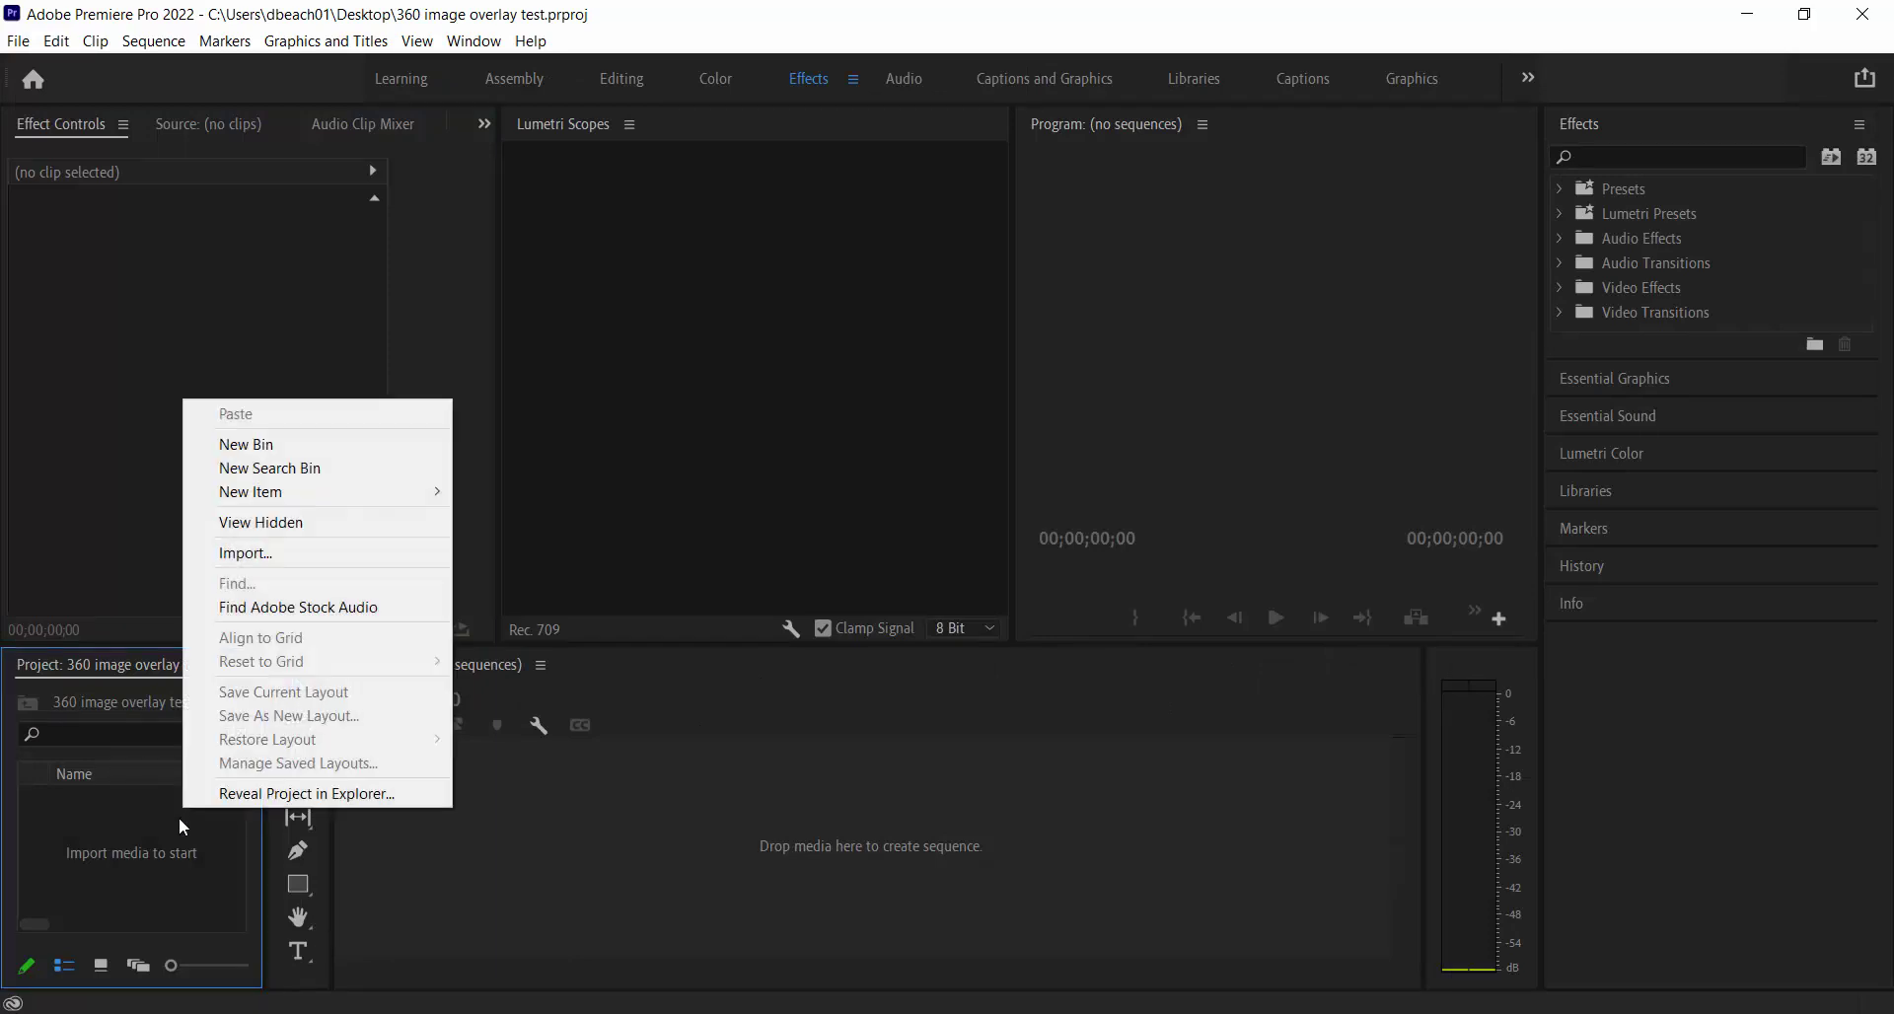
pyautogui.click(322, 546)
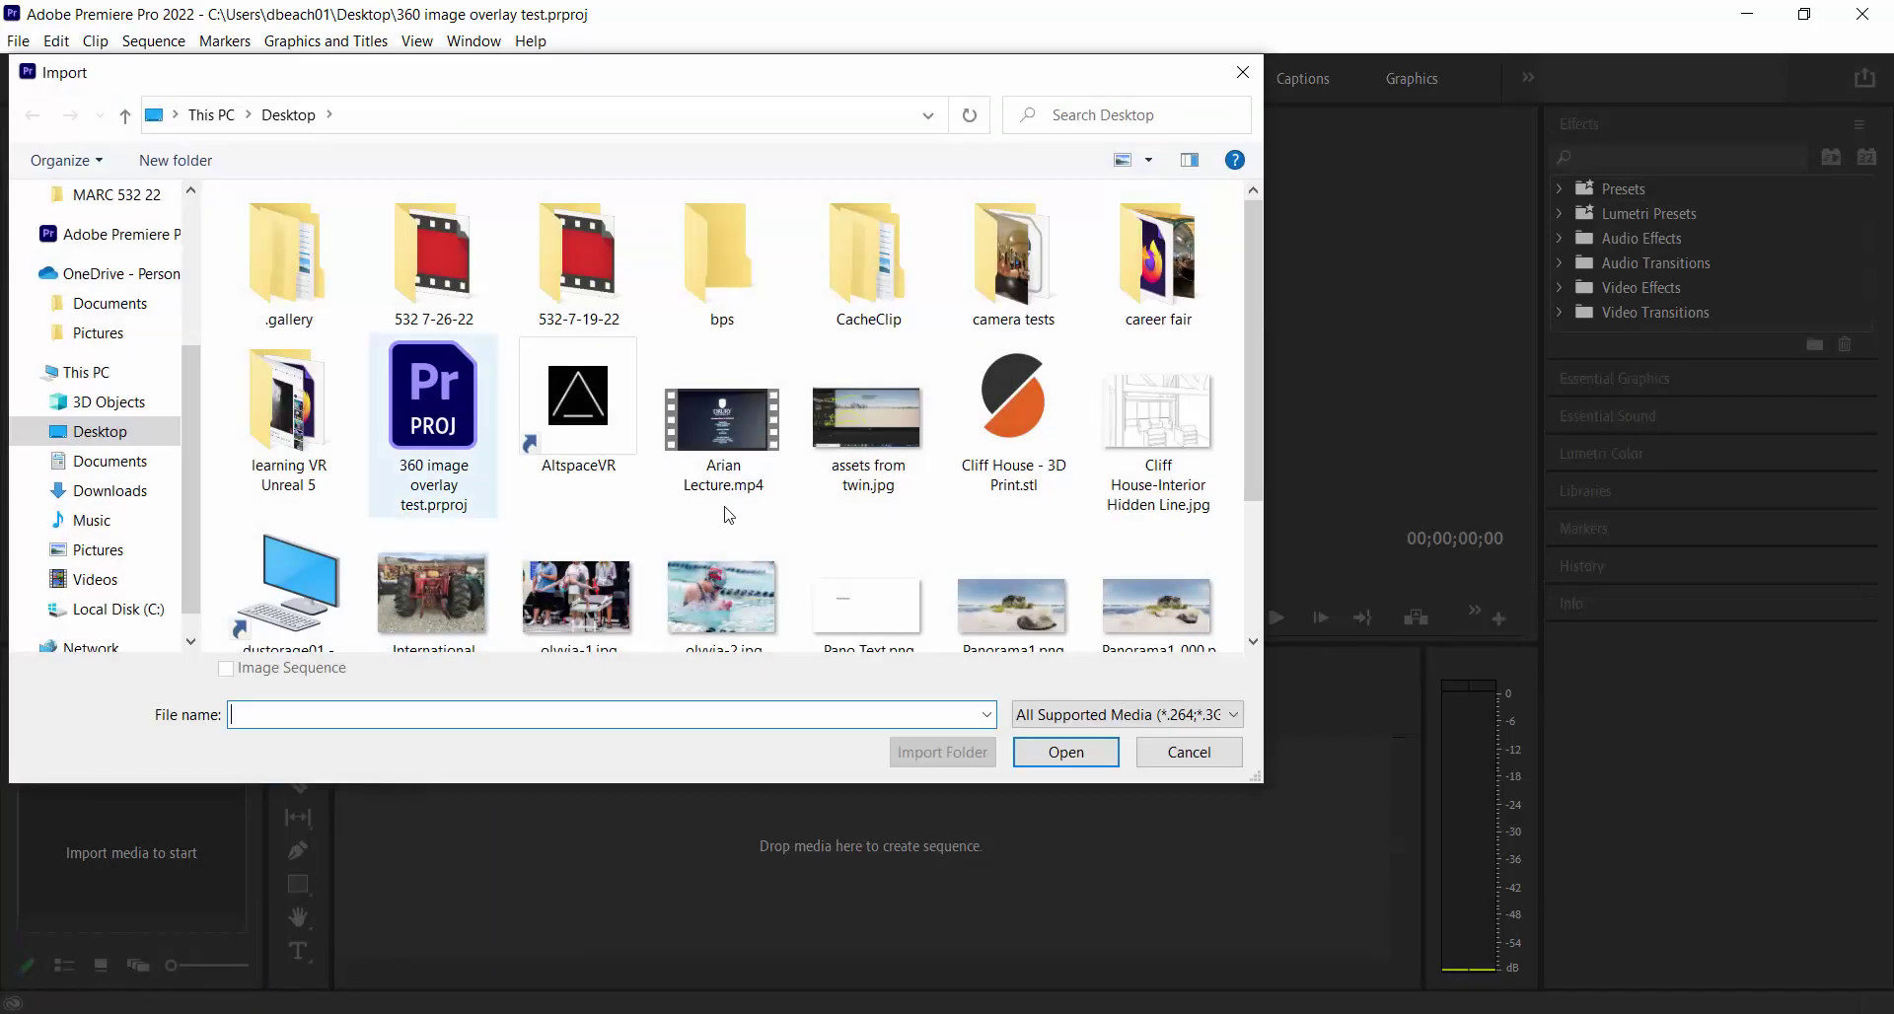
pyautogui.scroll(-1, 1252, 384)
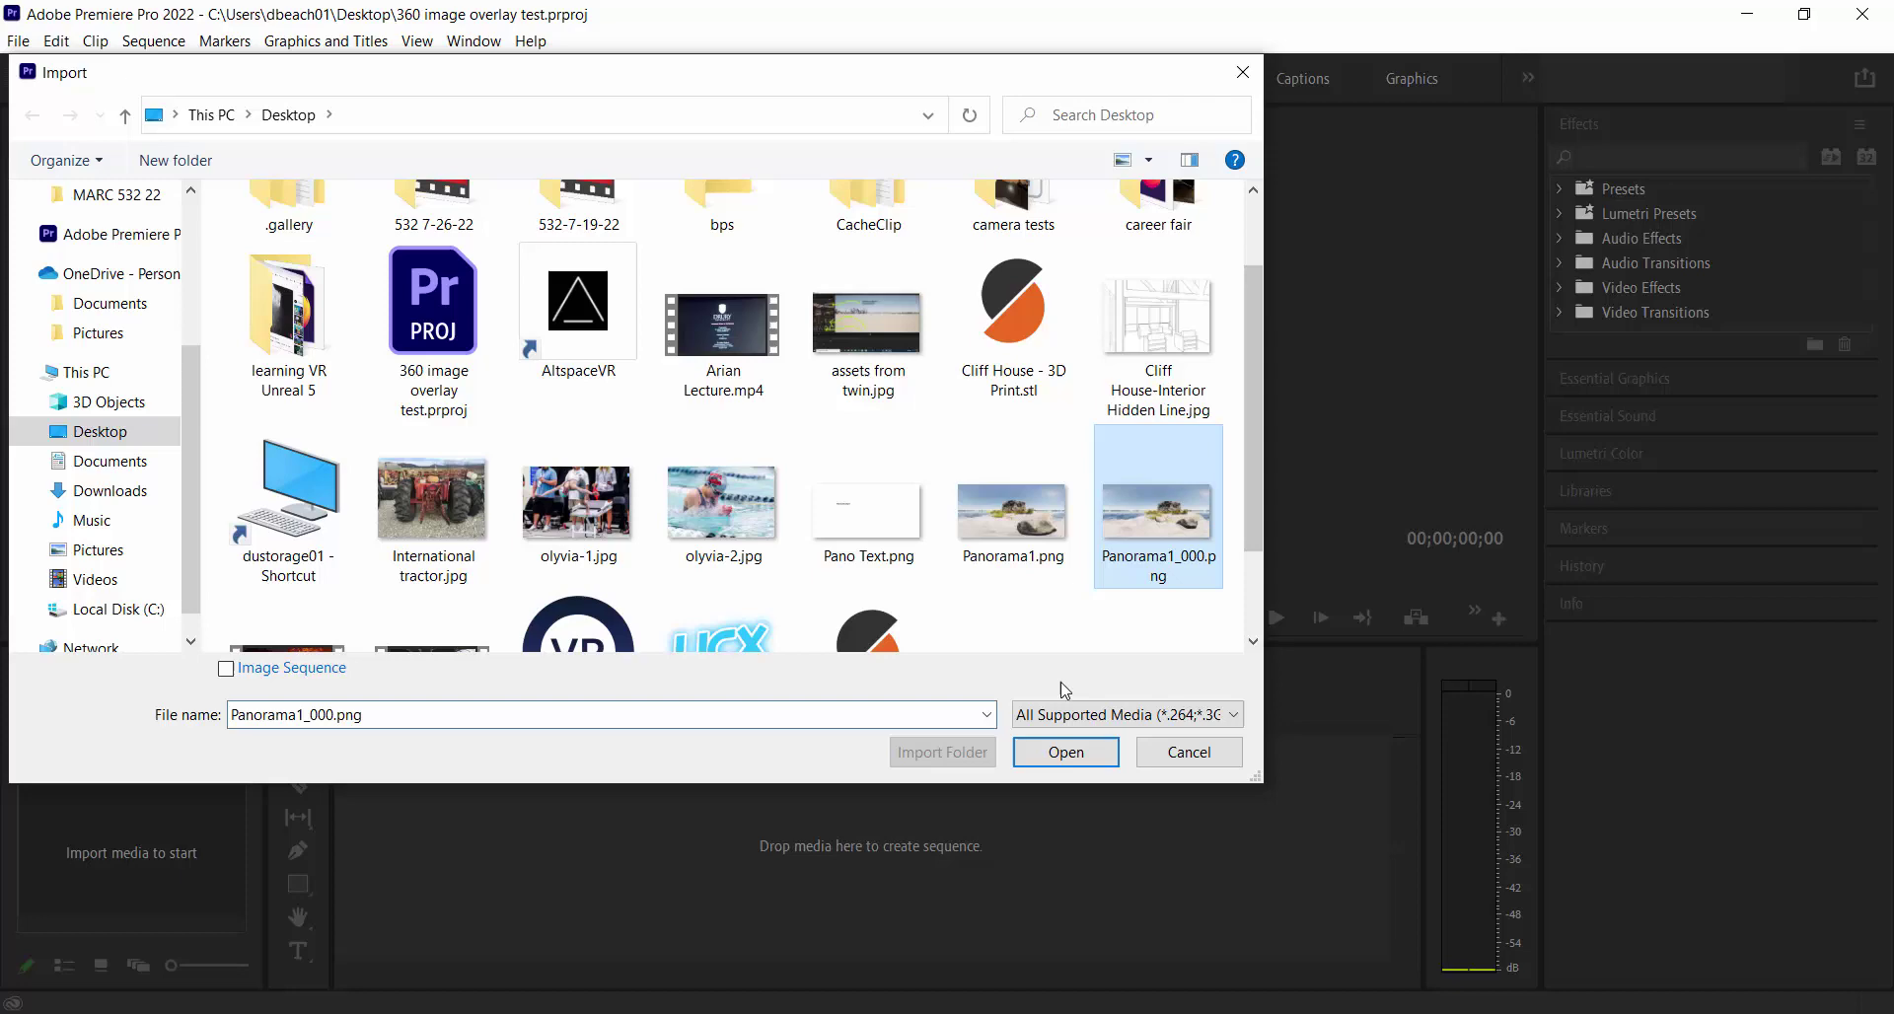
pyautogui.click(1065, 751)
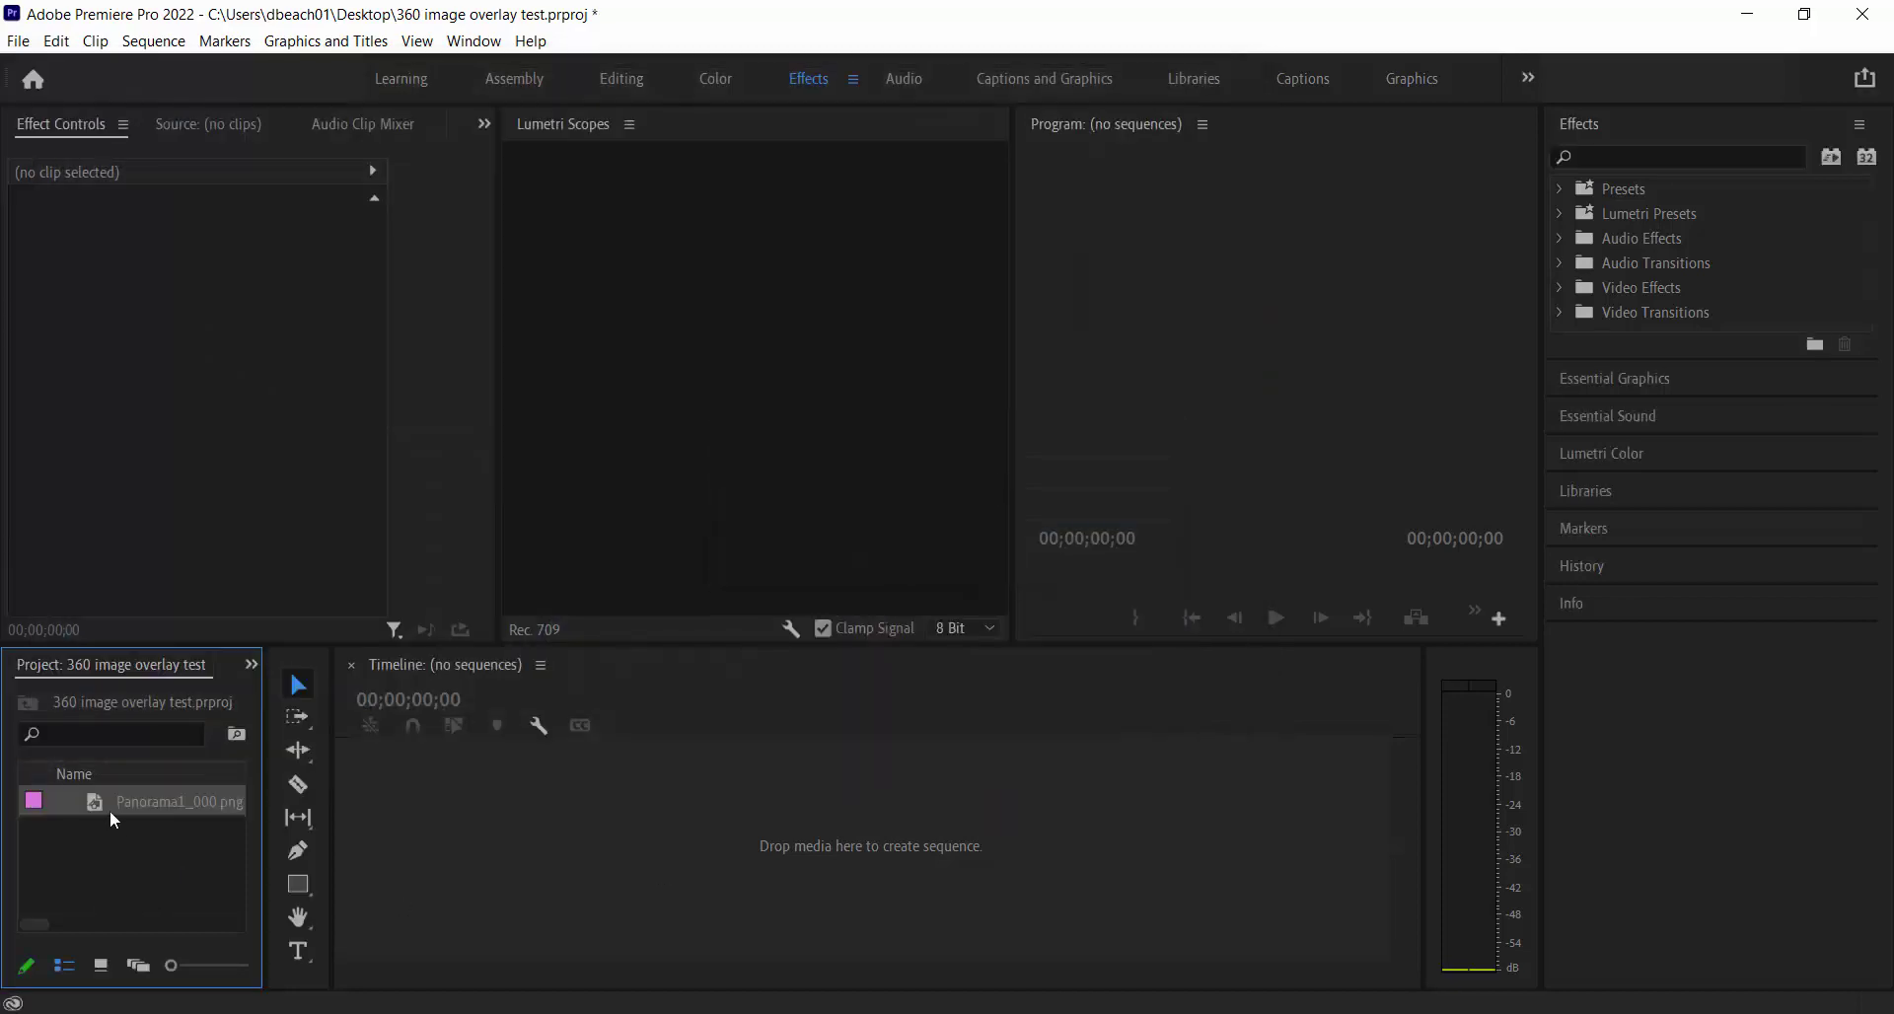
pyautogui.moveTo(732, 854); pyautogui.dragTo(733, 854)
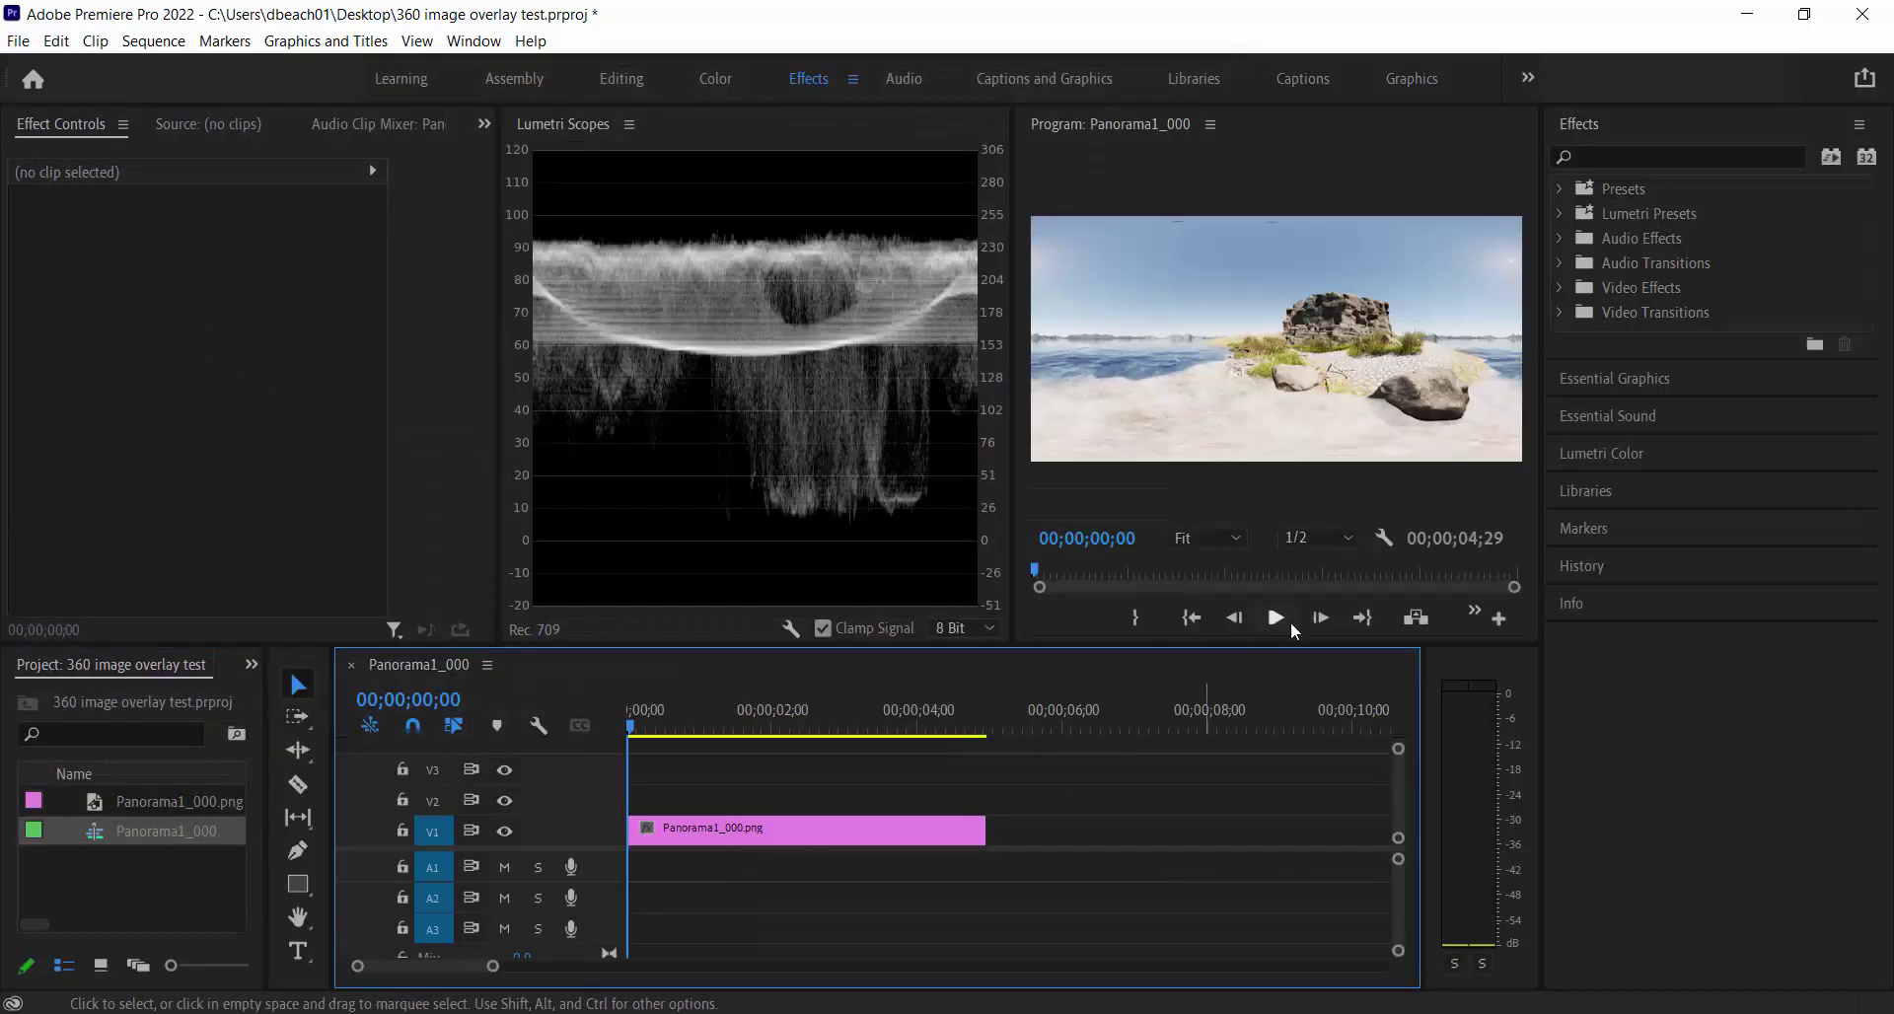
# Enlarge the Program monitor and preview the panorama in VR view, then return to flat view.
pyautogui.moveTo(1015, 323); pyautogui.dragTo(747, 326)
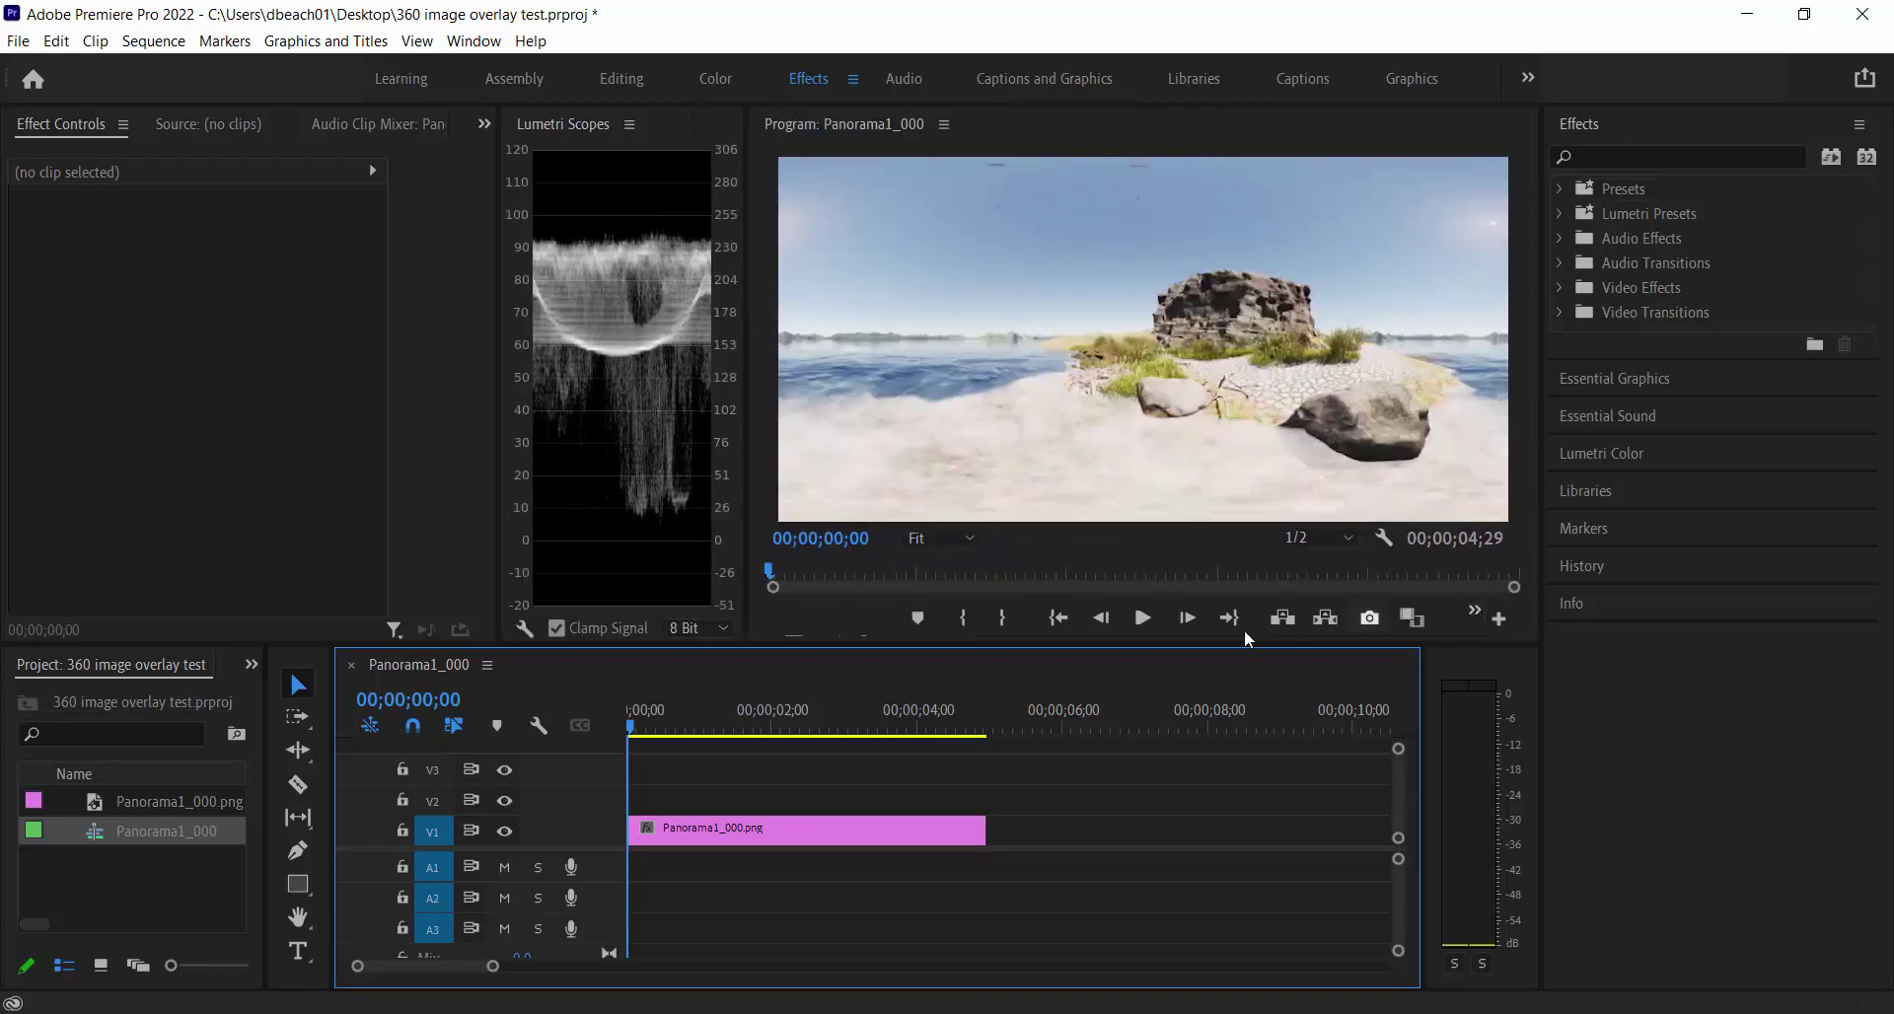
pyautogui.click(1453, 619)
pyautogui.moveTo(1170, 317)
pyautogui.mouseDown()
pyautogui.moveTo(1180, 336)
pyautogui.moveTo(1205, 264)
pyautogui.moveTo(970, 292)
pyautogui.moveTo(1178, 294)
pyautogui.mouseUp()
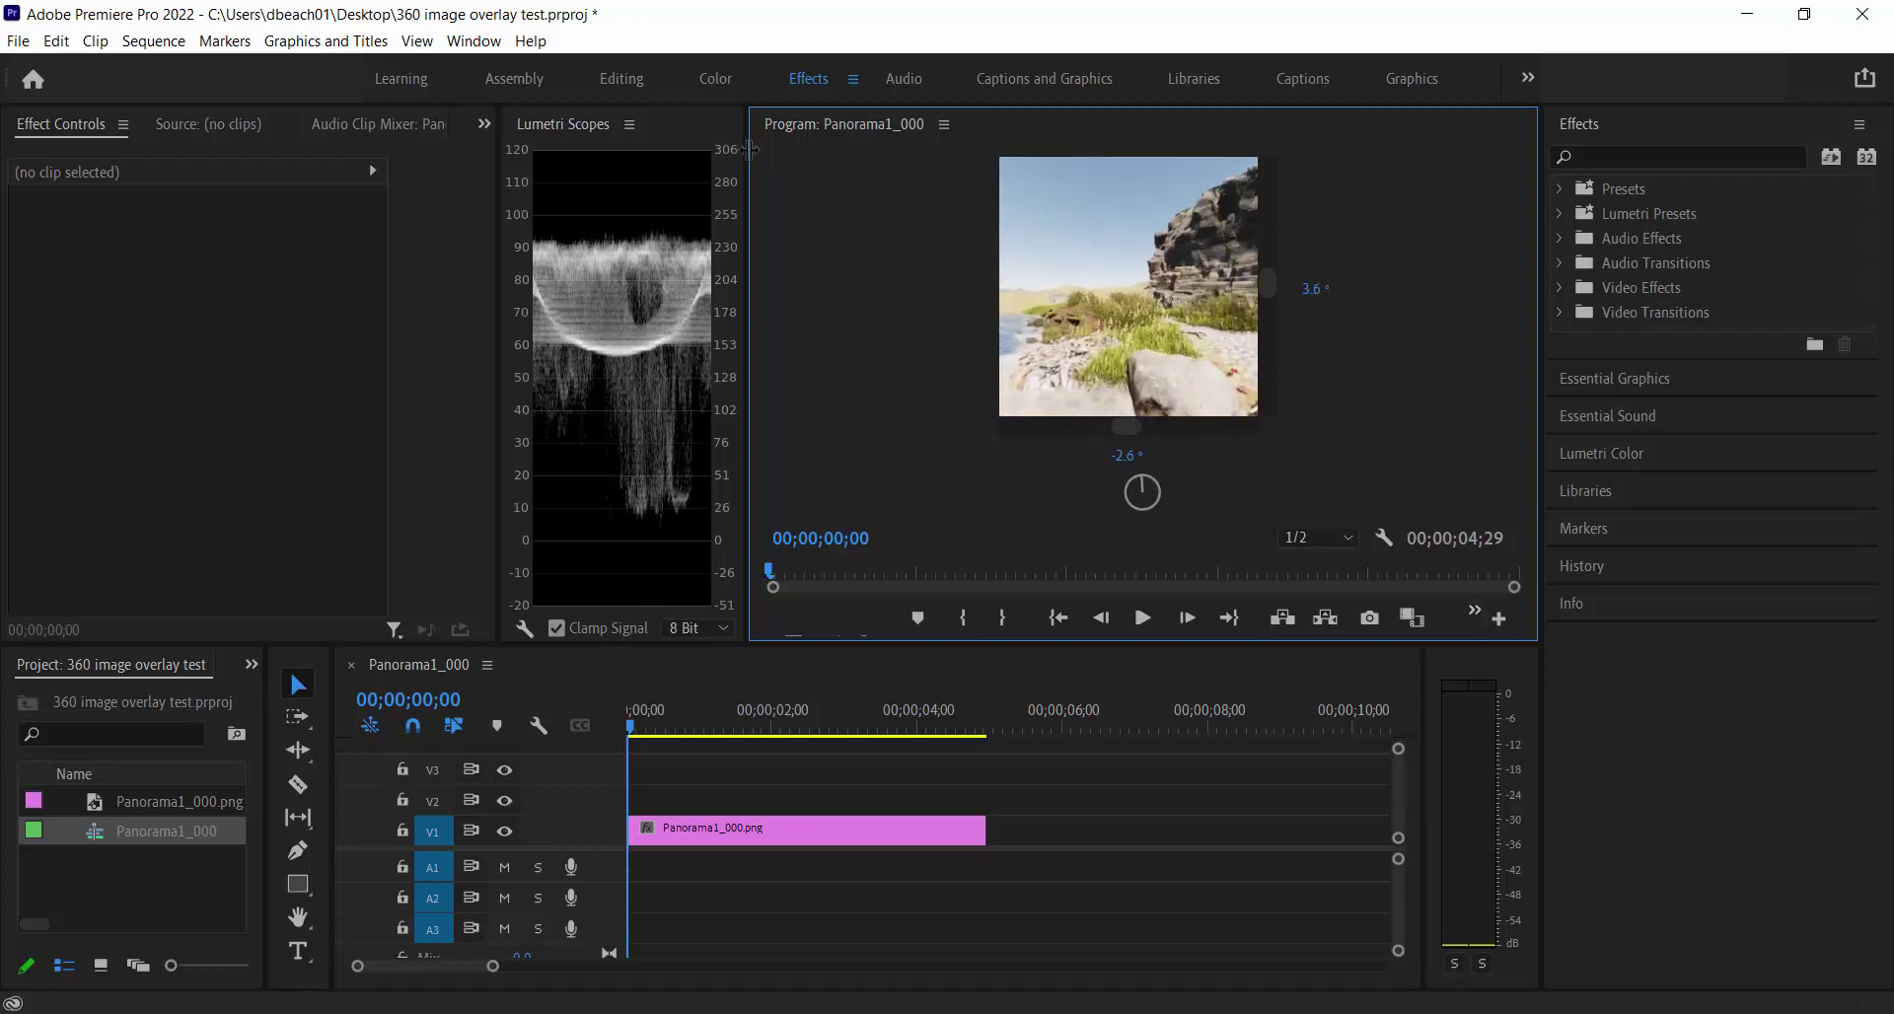
pyautogui.moveTo(496, 233); pyautogui.dragTo(268, 232)
pyautogui.moveTo(746, 262); pyautogui.dragTo(513, 255)
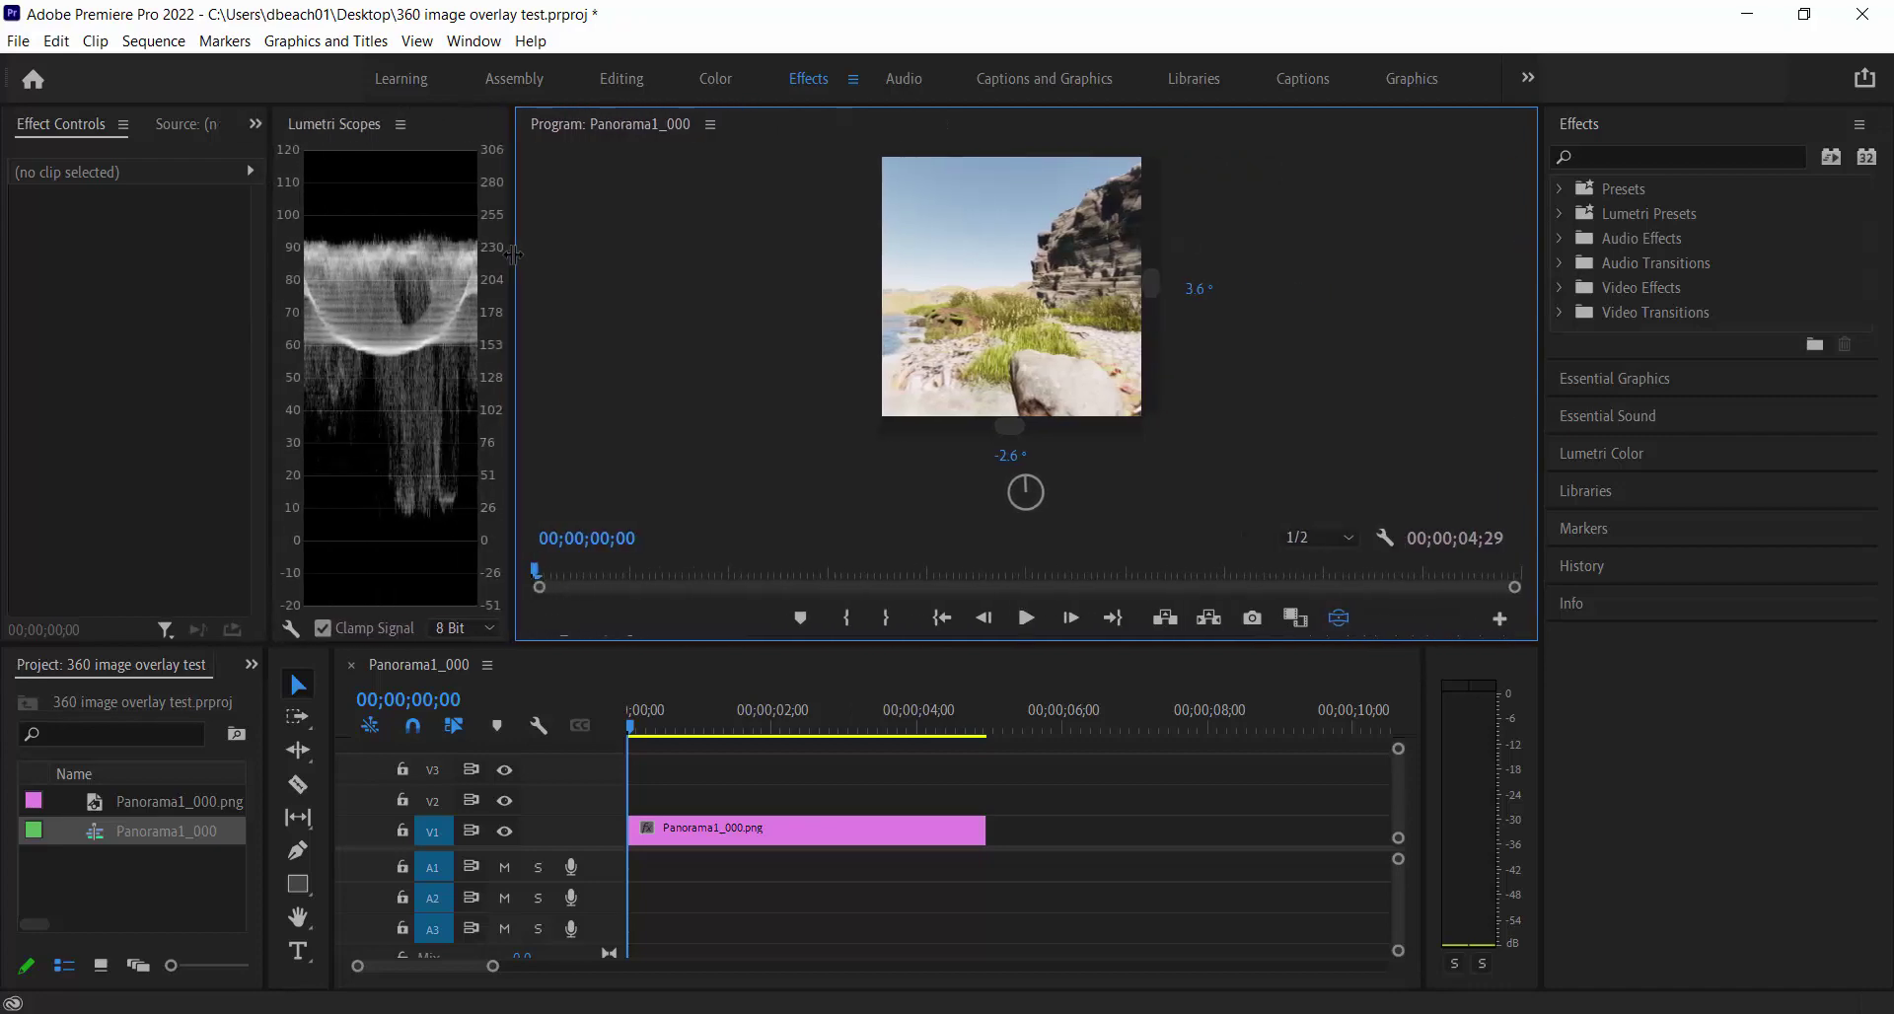
pyautogui.click(1338, 617)
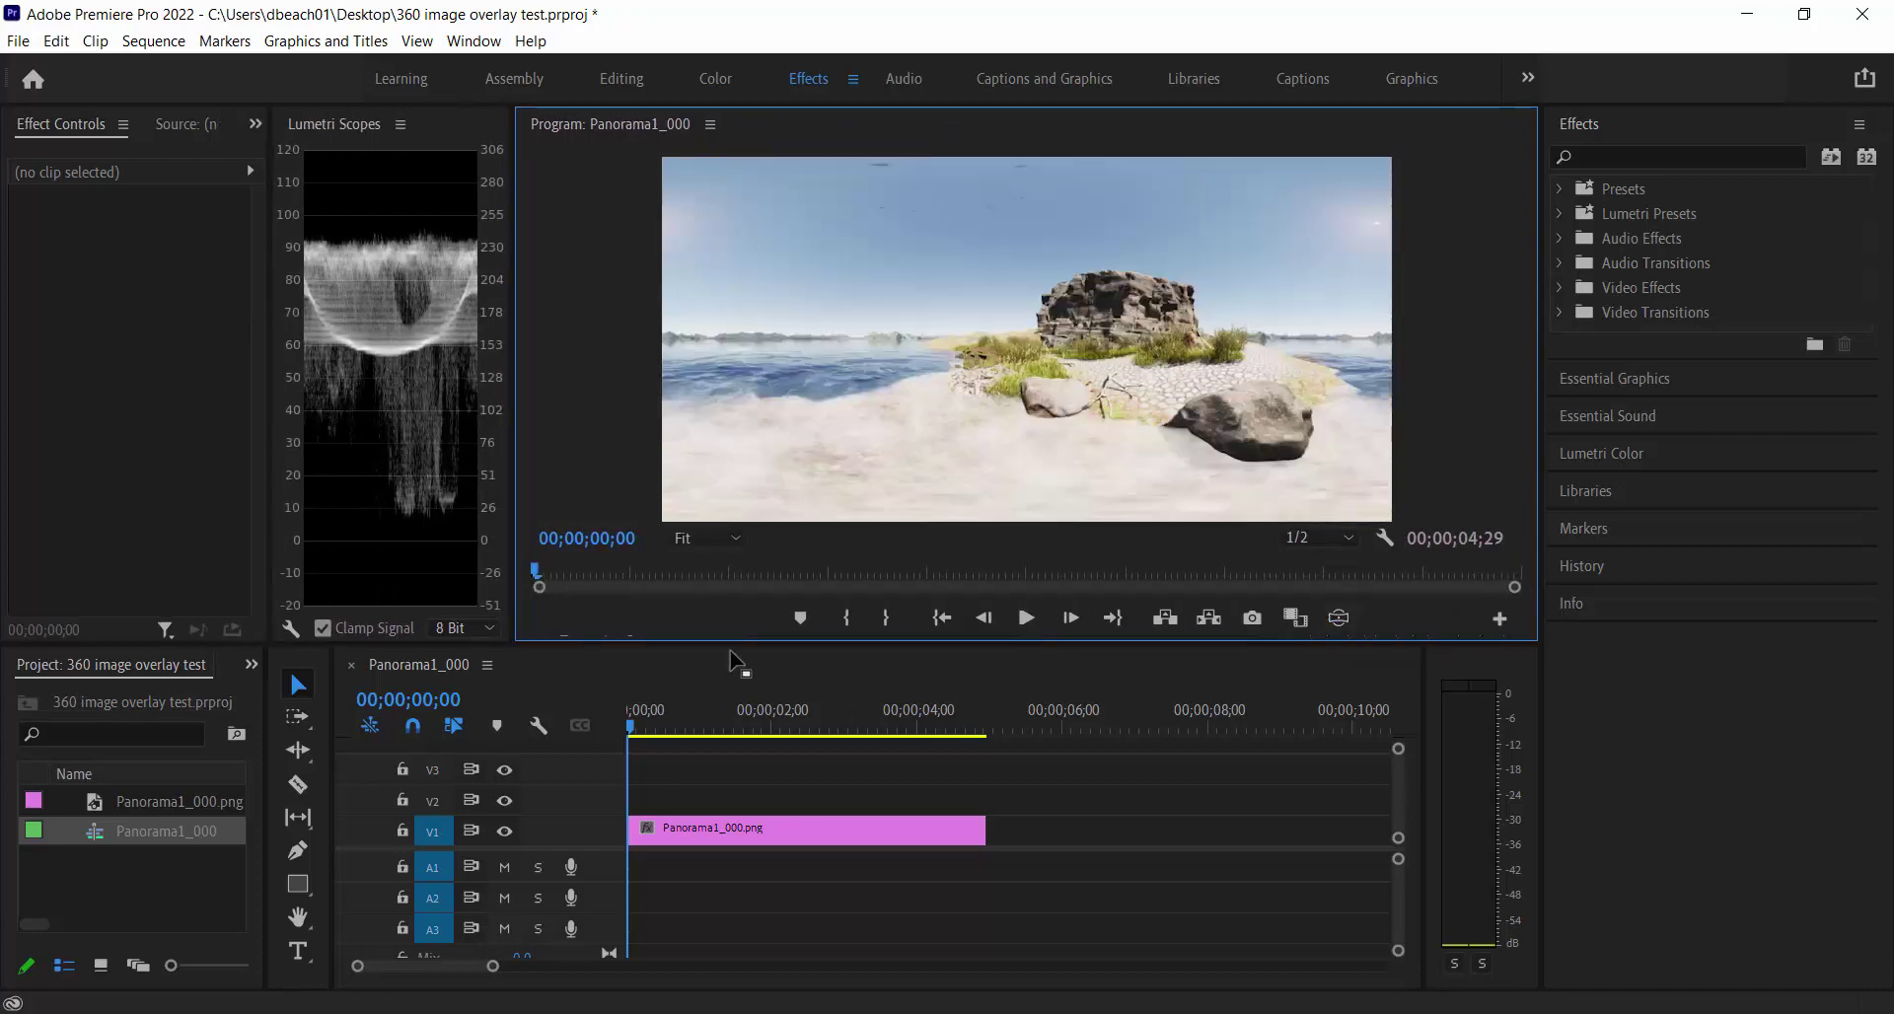
# Import Pano Text.png and place it on V2 above the panorama clip.
pyautogui.rightClick(126, 878)
pyautogui.moveTo(227, 569)
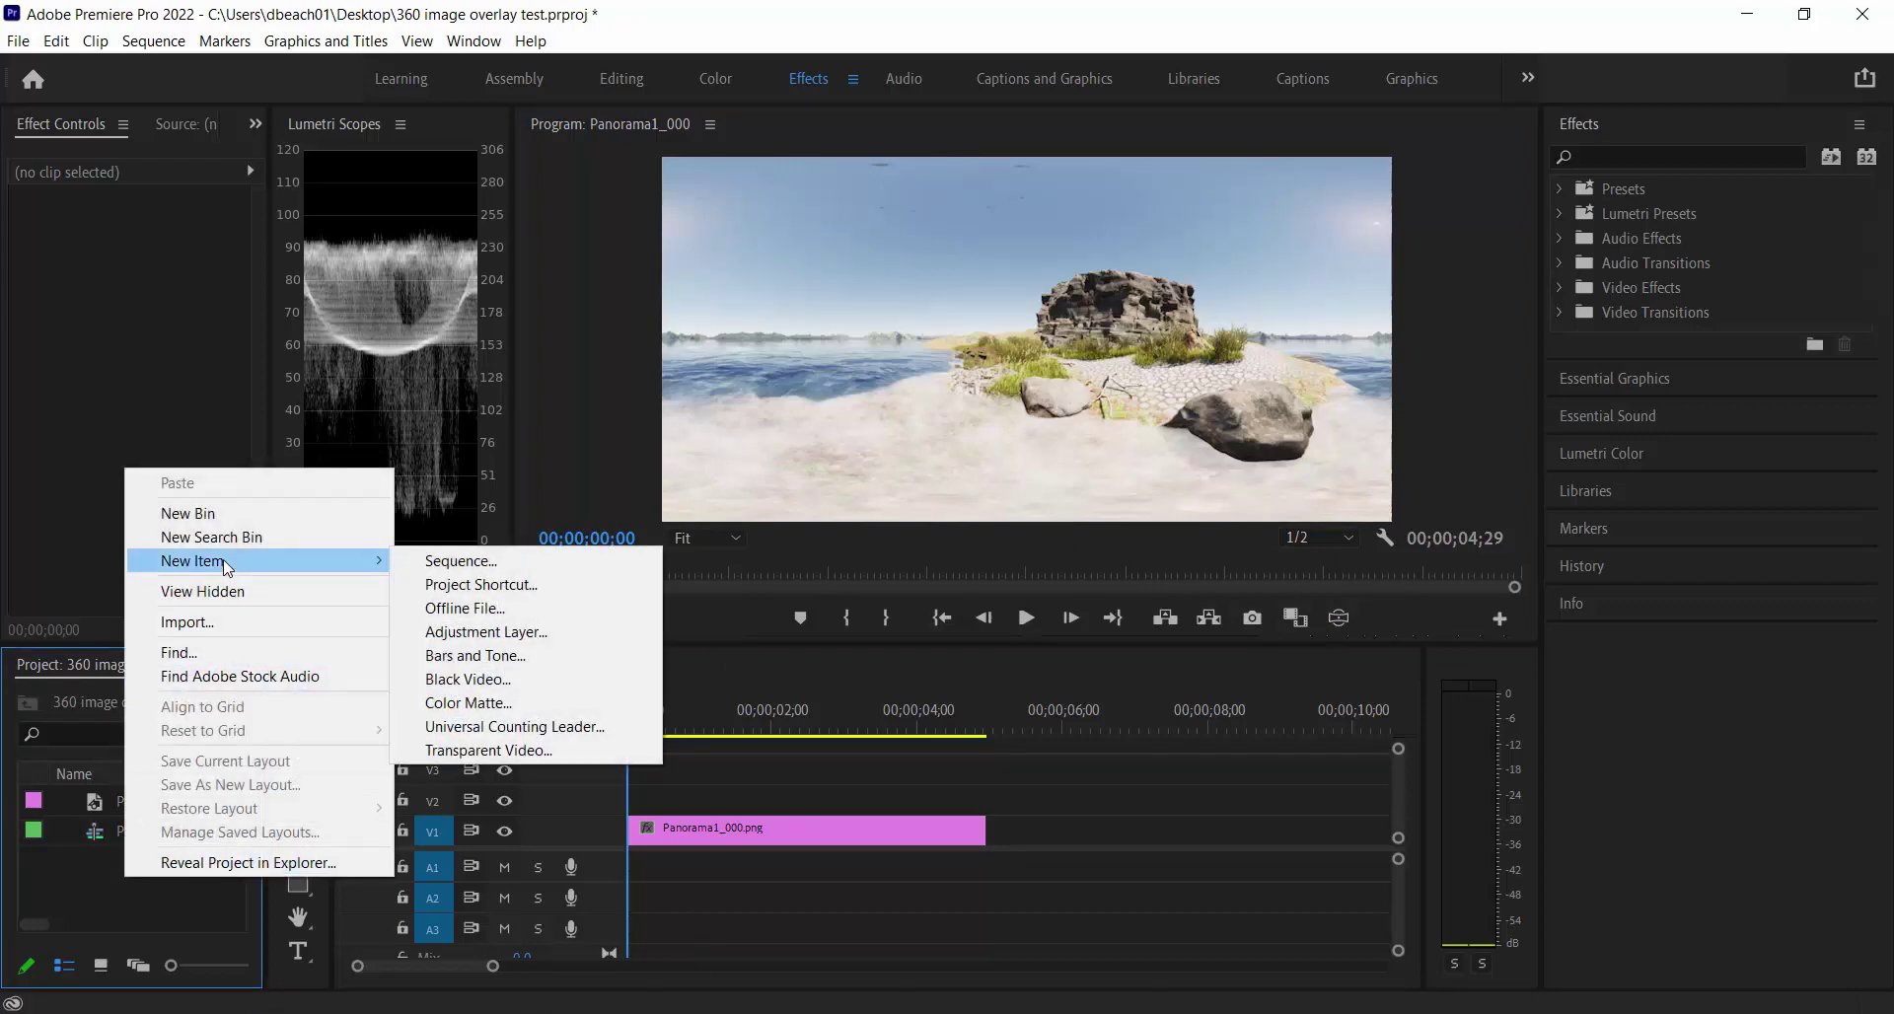
pyautogui.click(198, 619)
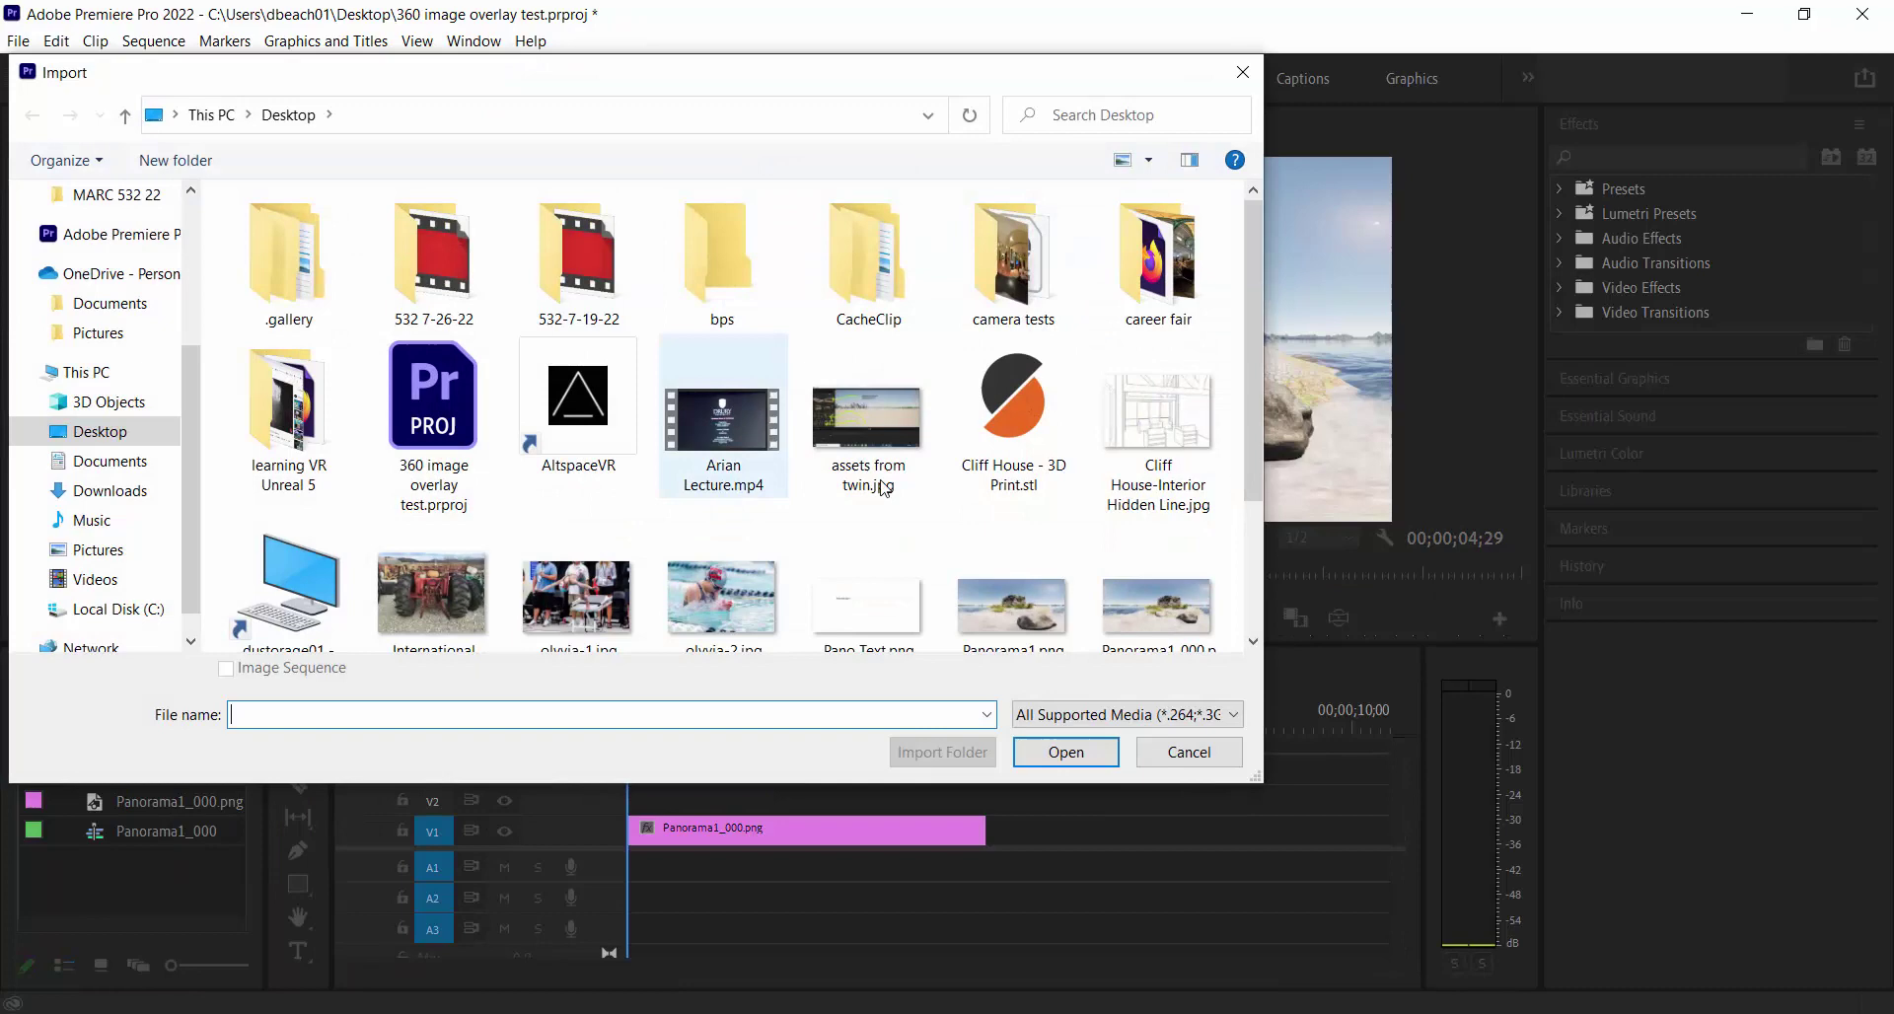
pyautogui.scroll(-3, 1238, 408)
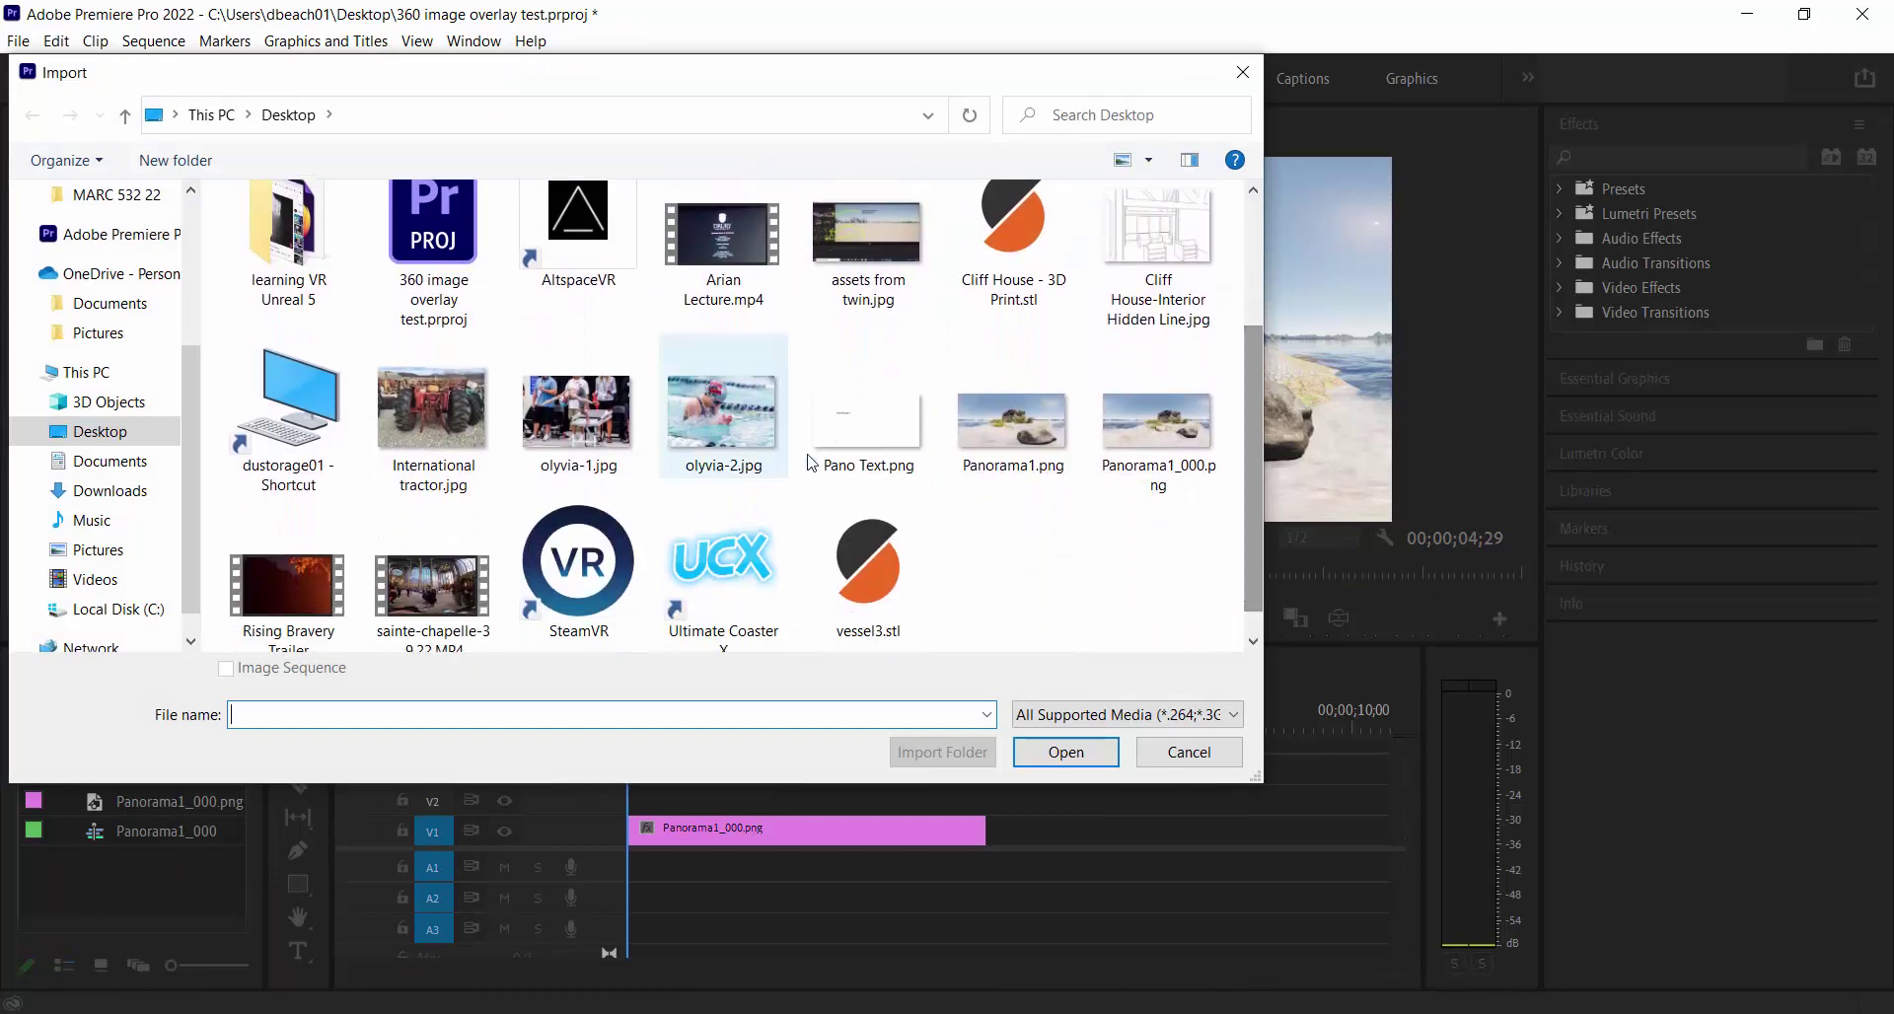
pyautogui.click(867, 410)
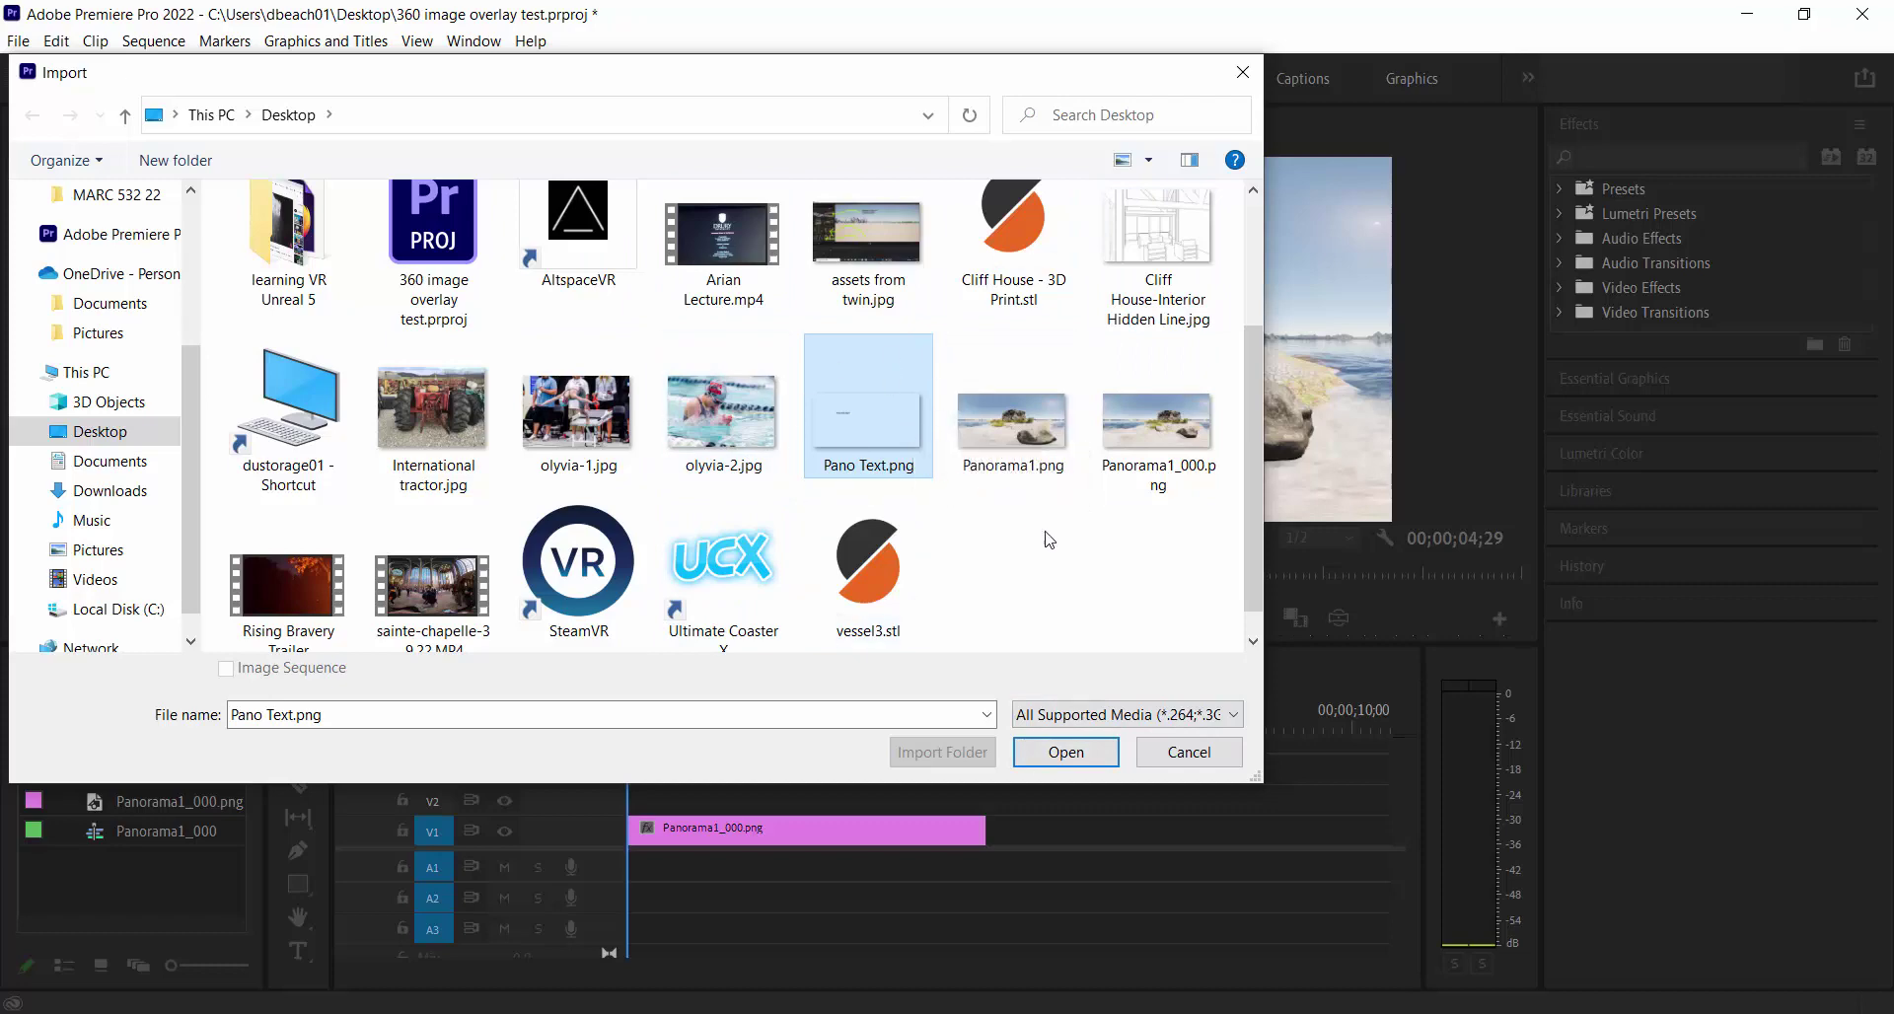
pyautogui.click(1081, 757)
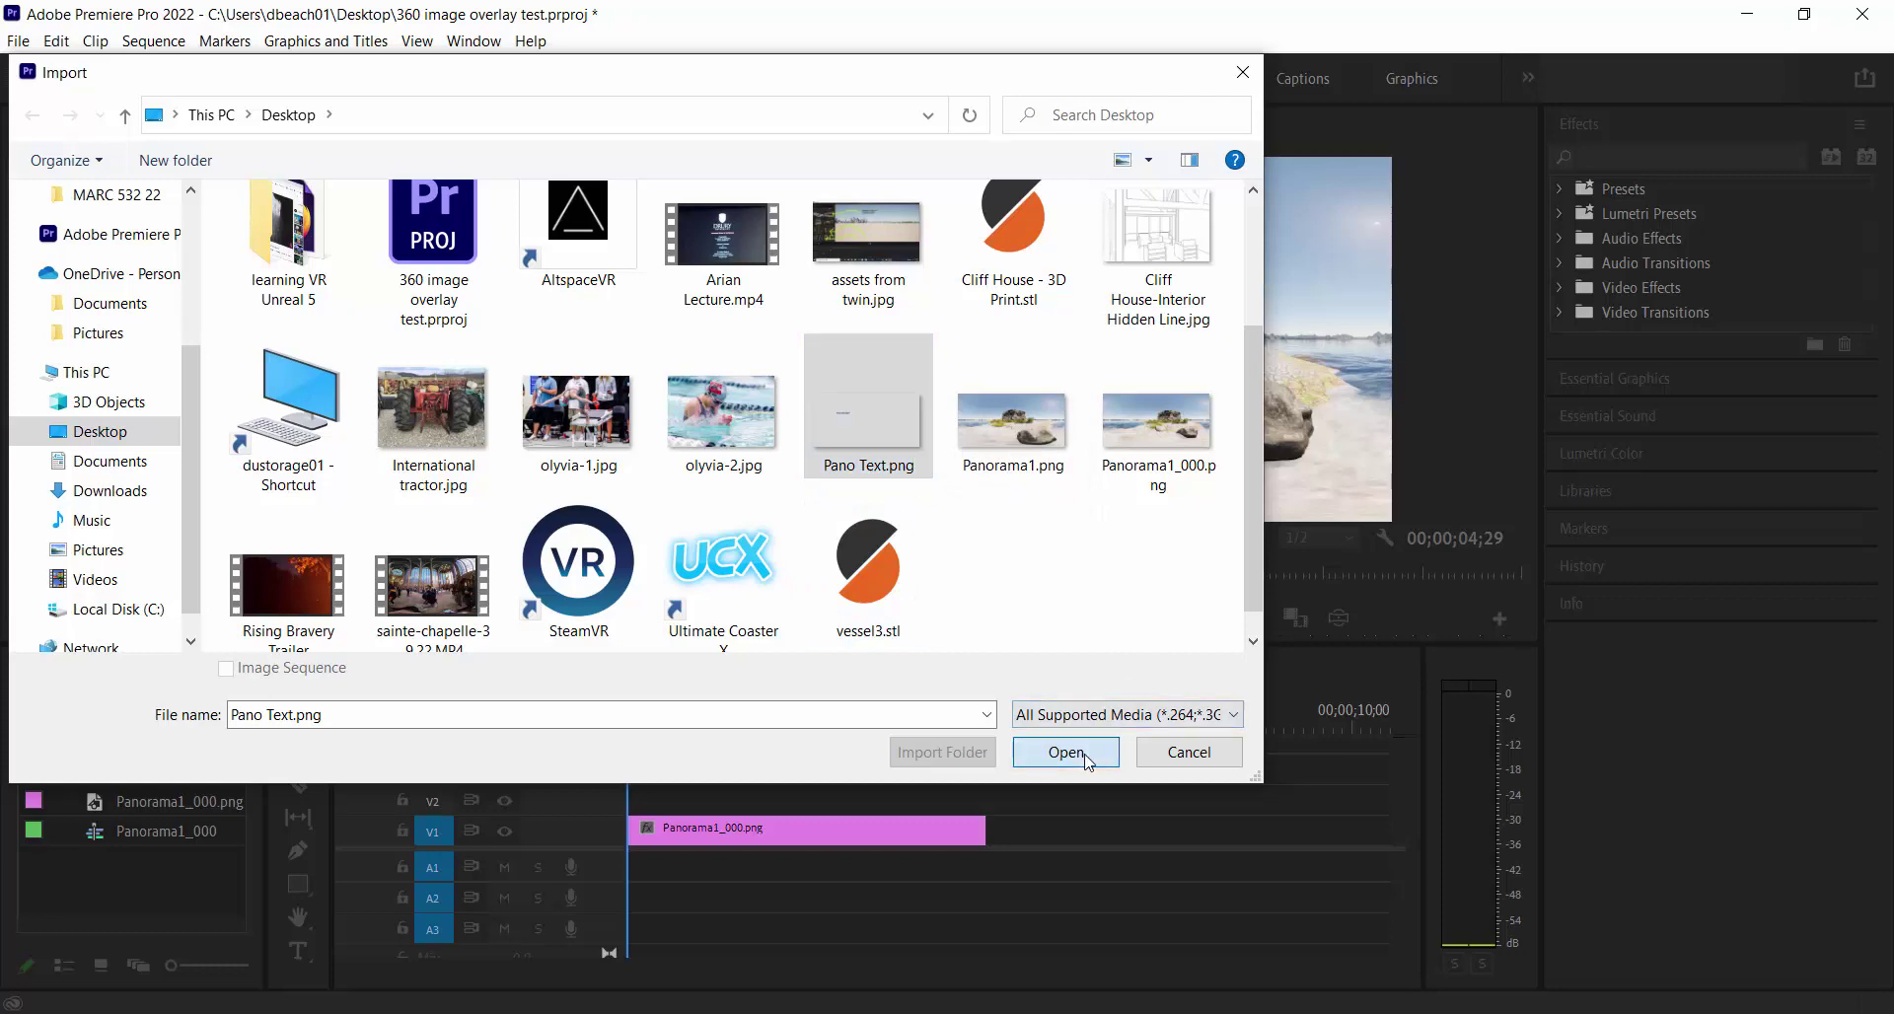
pyautogui.moveTo(152, 805); pyautogui.dragTo(631, 799)
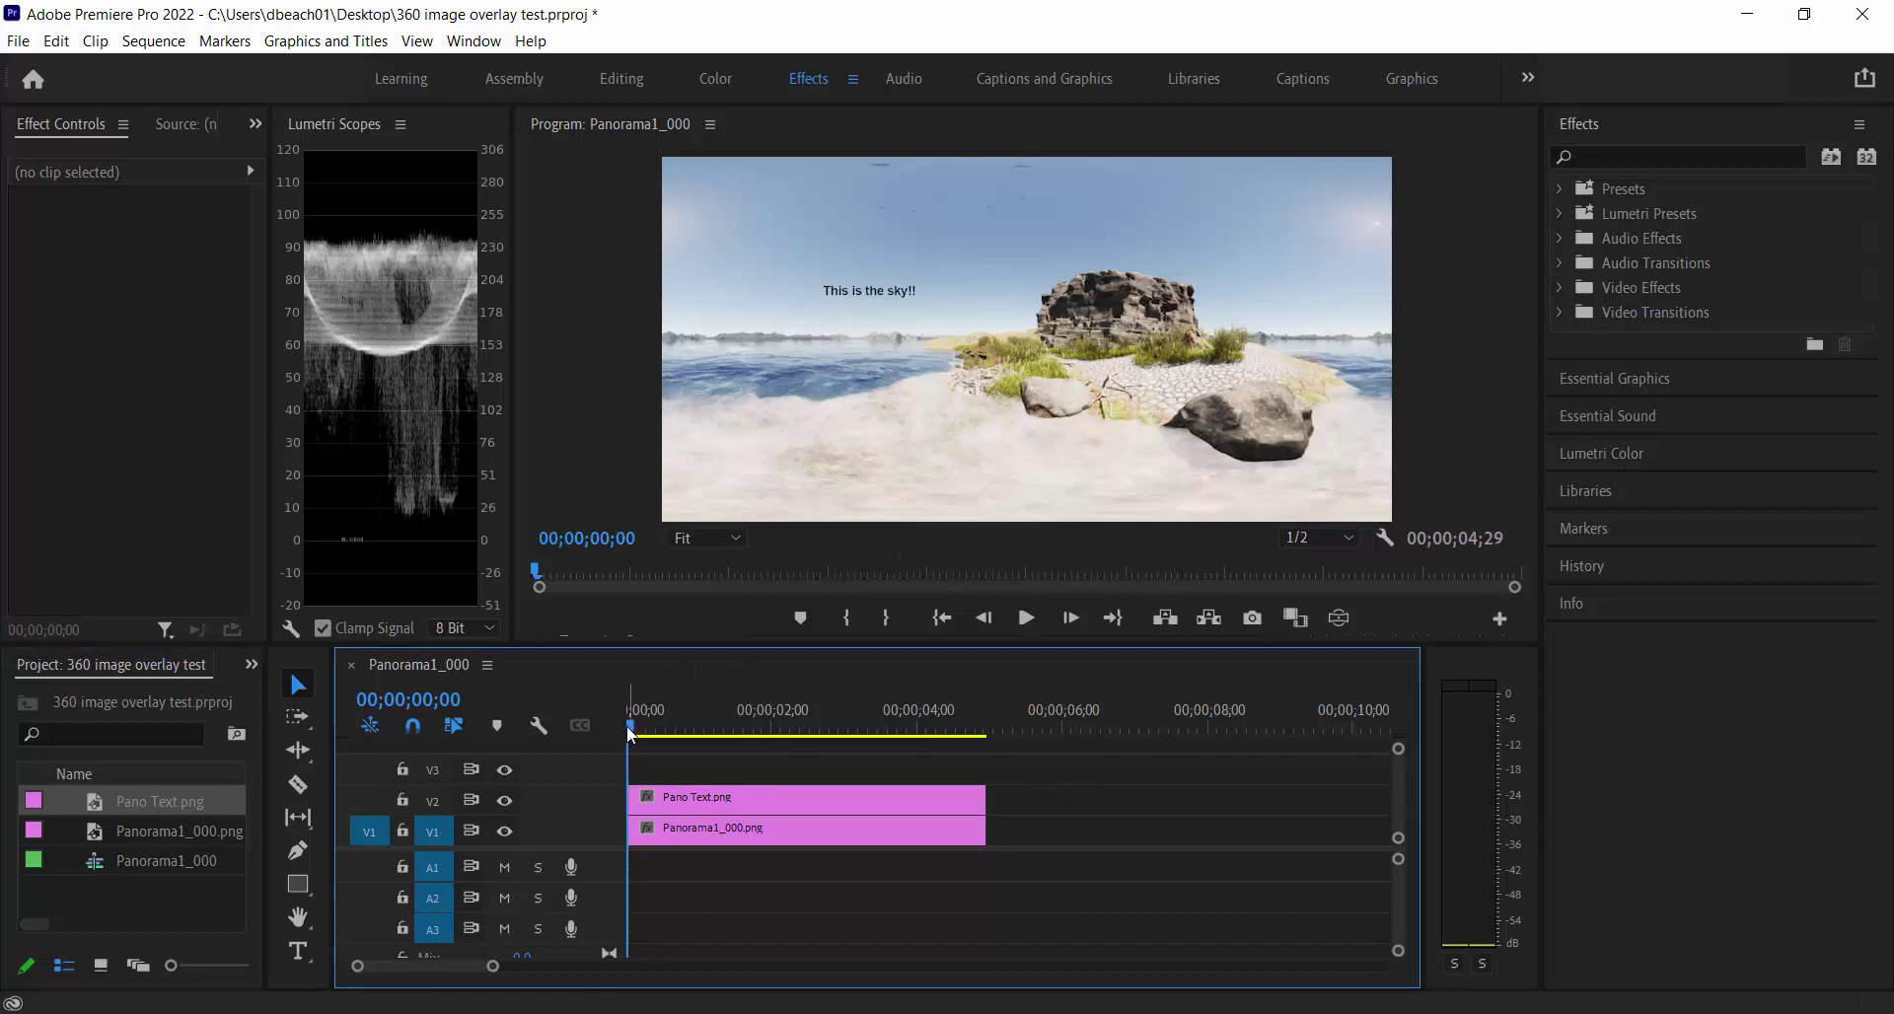
# At 00;00;01;20, select the Pano Text clip and nudge its Position X to 1040.
pyautogui.moveTo(629, 734); pyautogui.dragTo(749, 720)
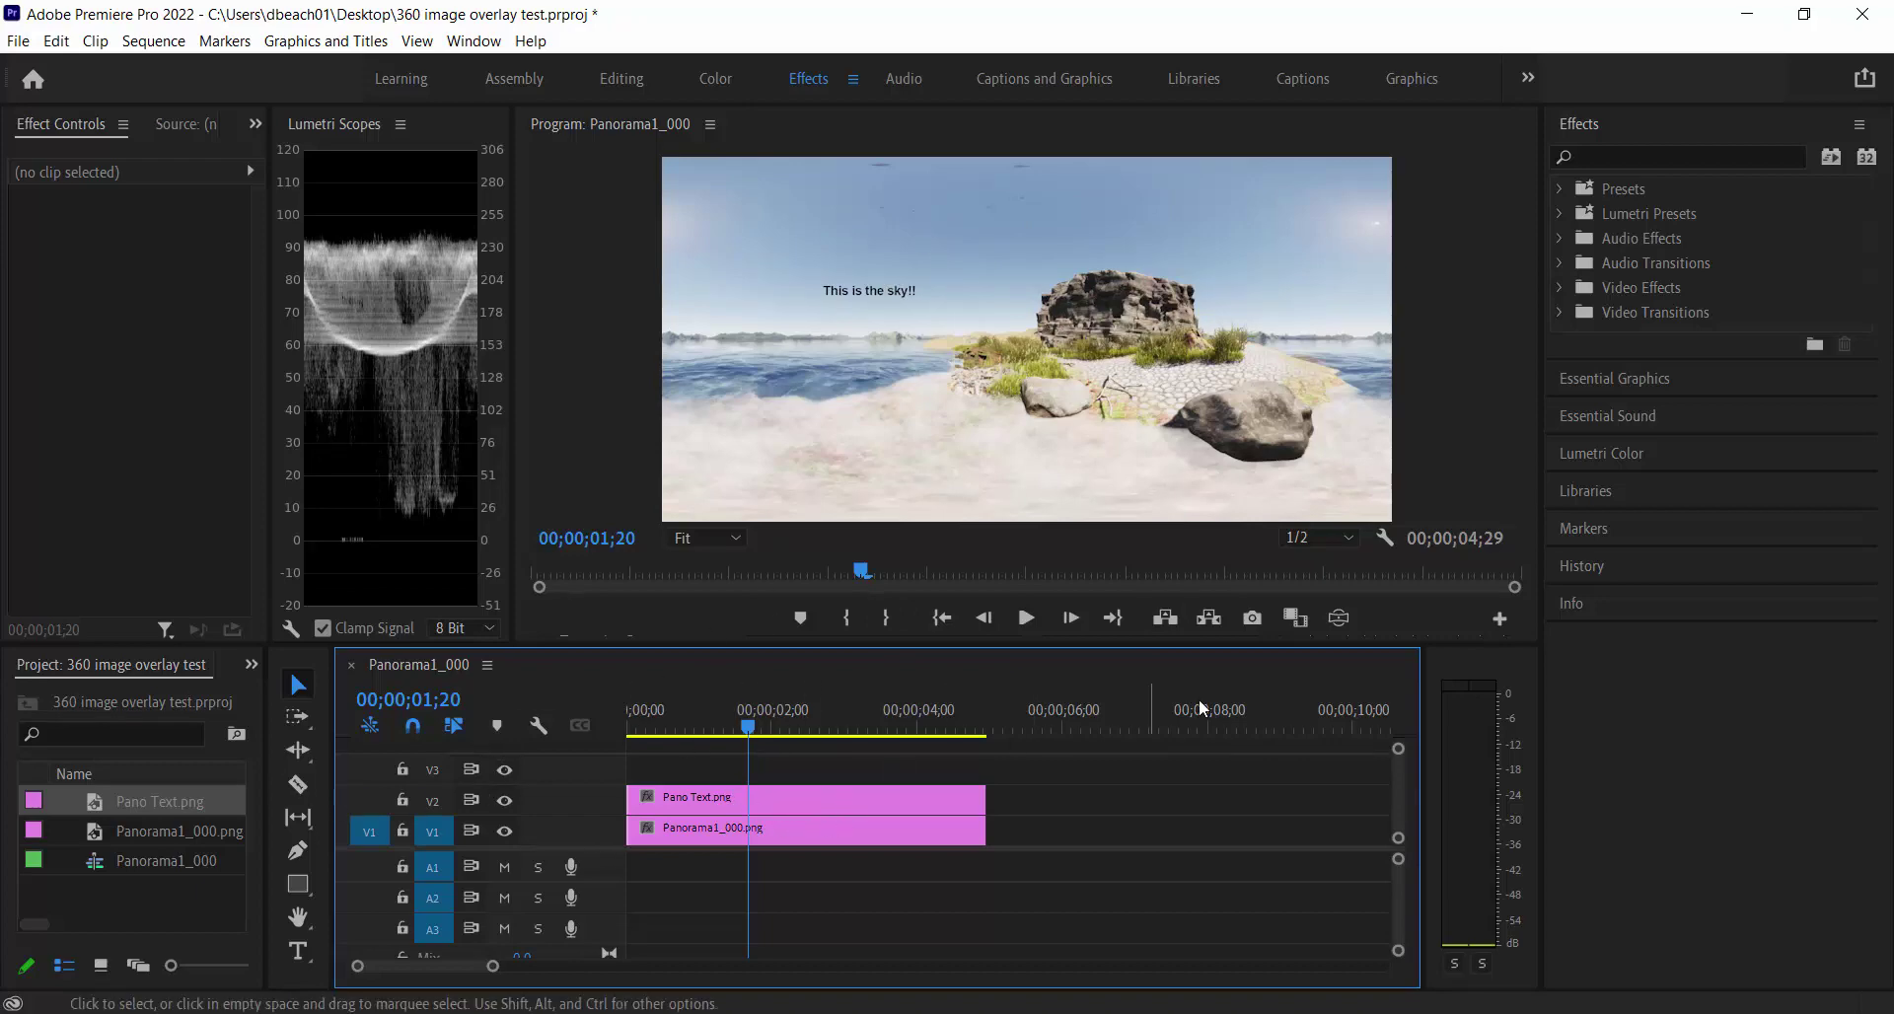
pyautogui.click(775, 799)
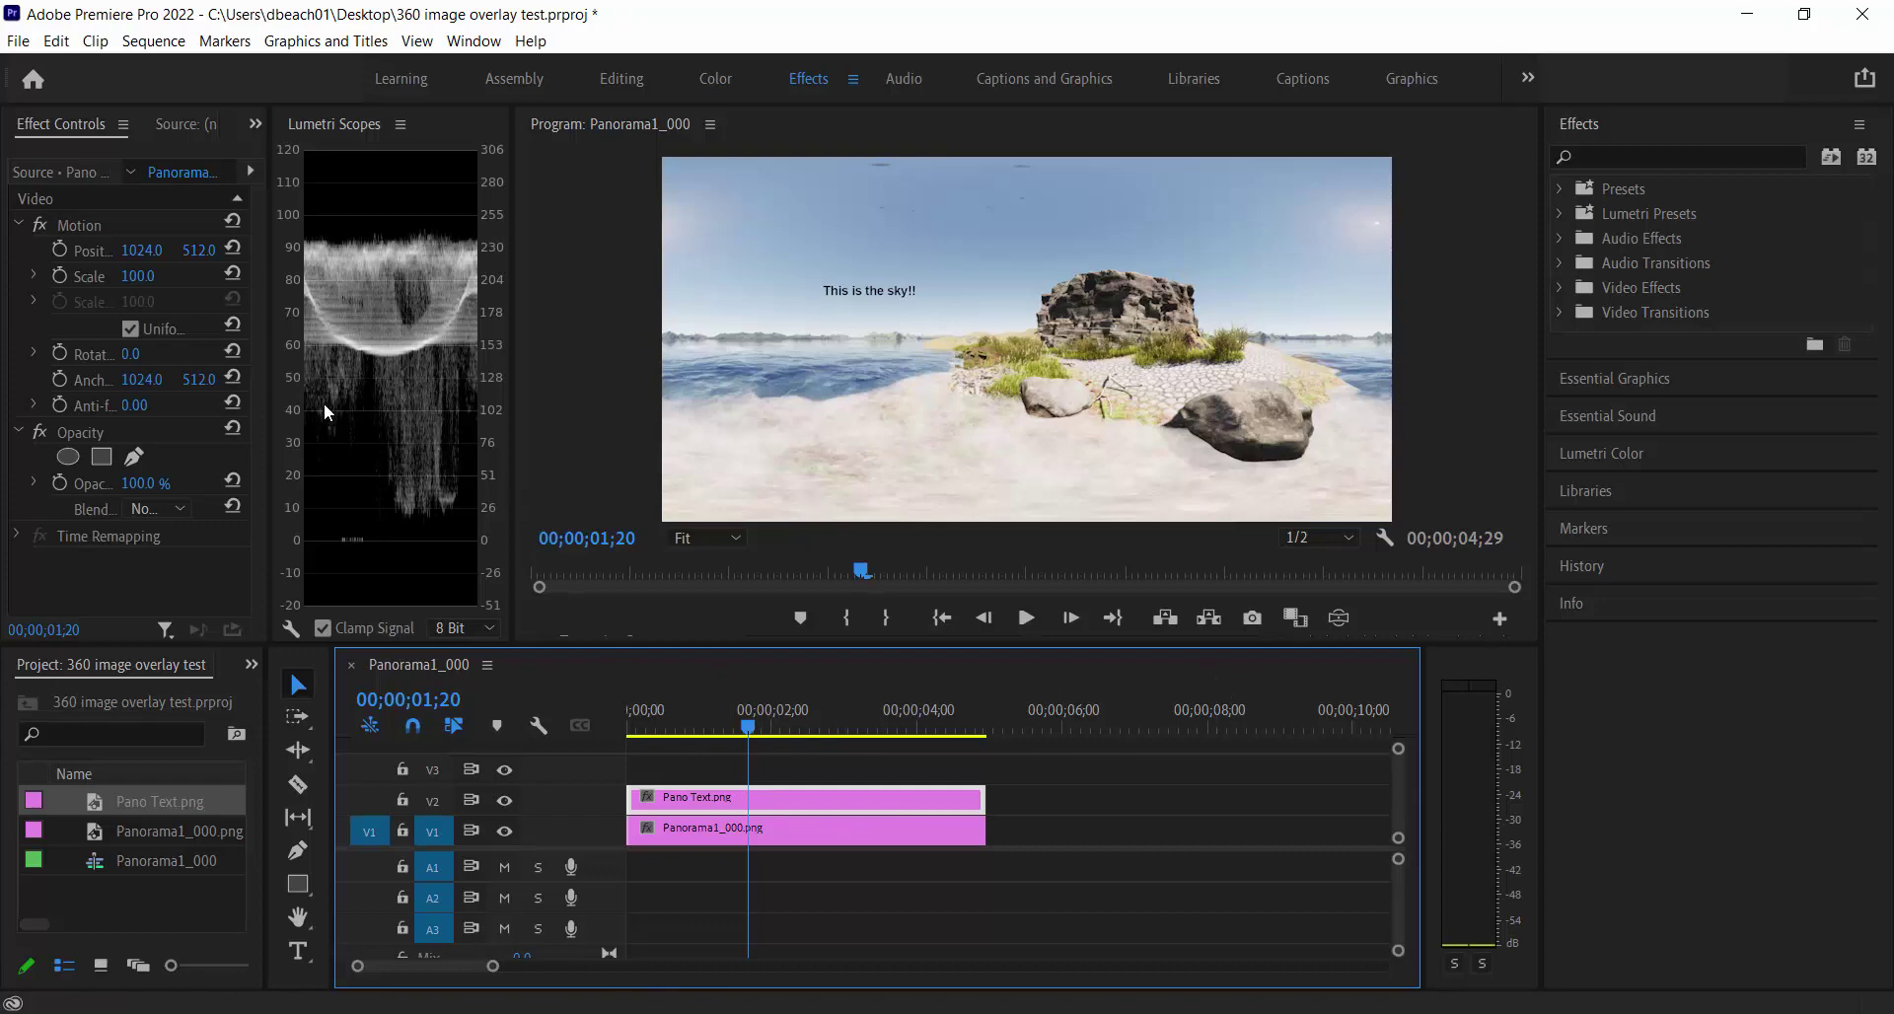
pyautogui.moveTo(267, 412); pyautogui.dragTo(436, 421)
pyautogui.moveTo(187, 252); pyautogui.dragTo(205, 281)
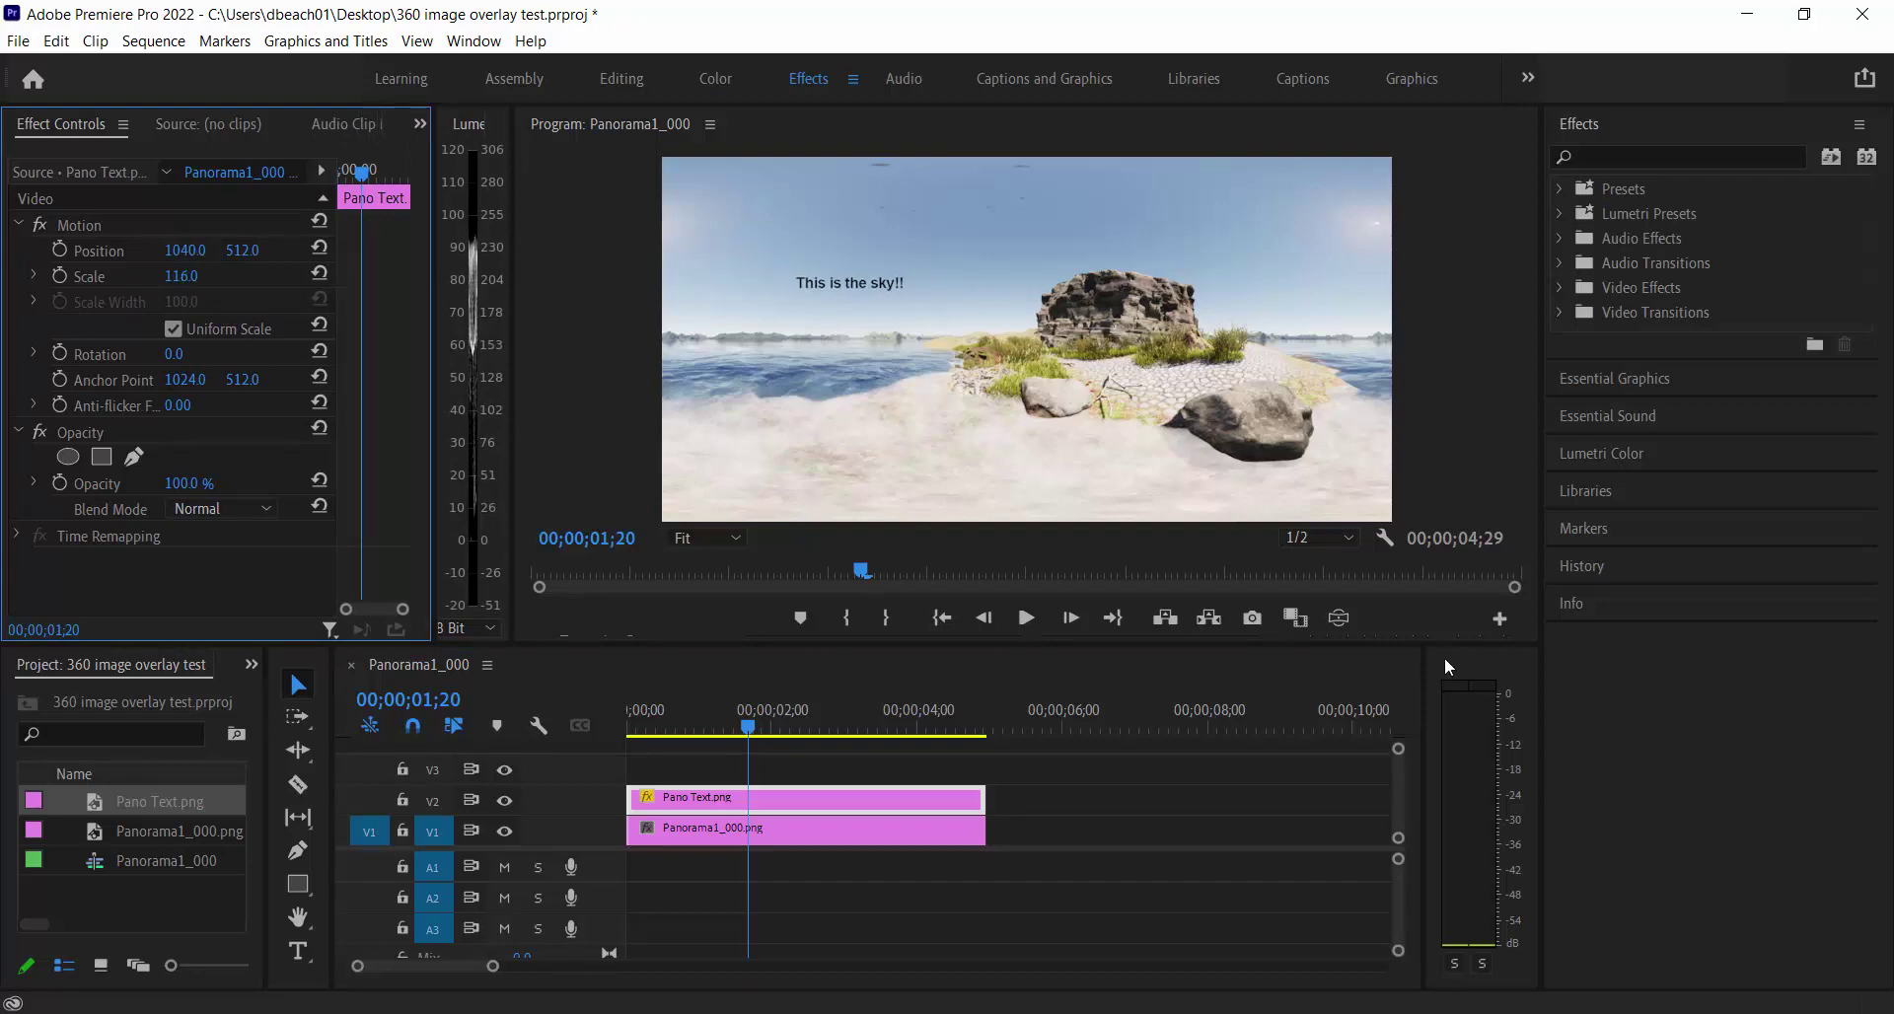
# Turn on the 360° VR preview, then set the text's Anchor Point X to 1036 and Scale to 100.
pyautogui.click(1345, 624)
pyautogui.moveTo(978, 286); pyautogui.dragTo(1183, 351)
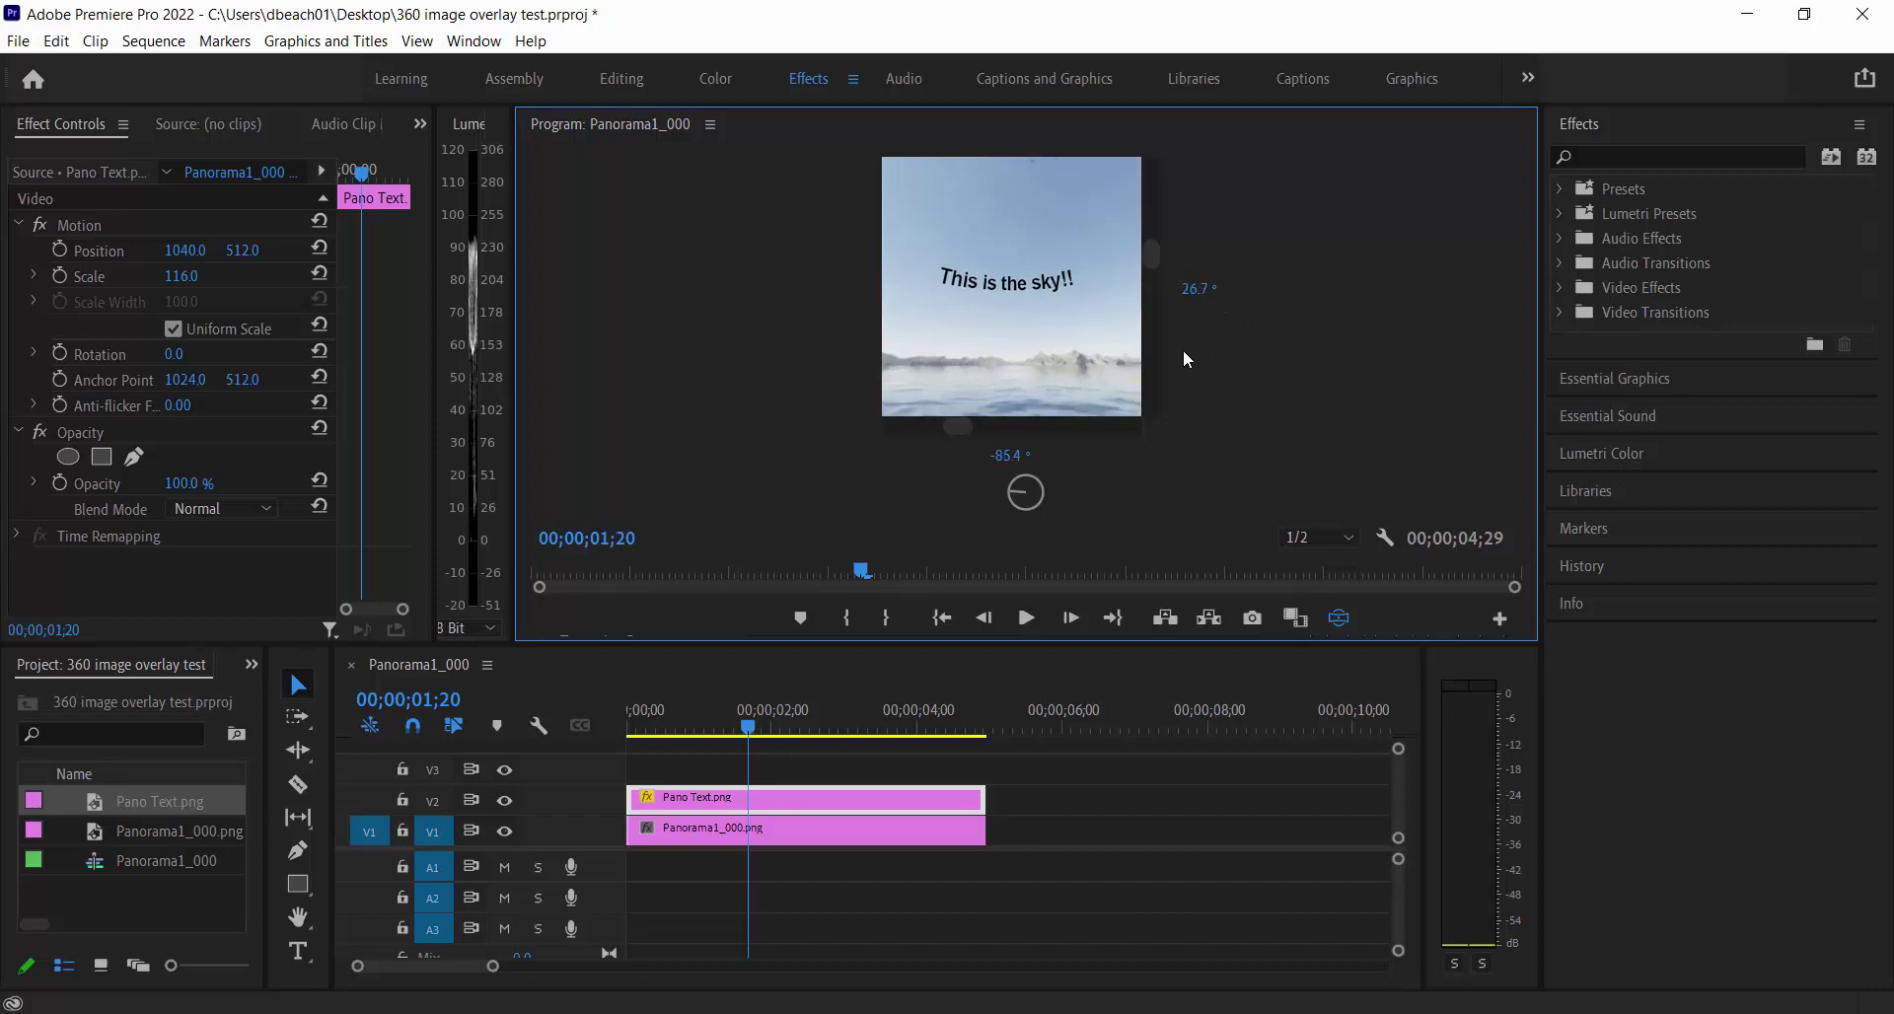
pyautogui.moveTo(203, 384); pyautogui.dragTo(216, 385)
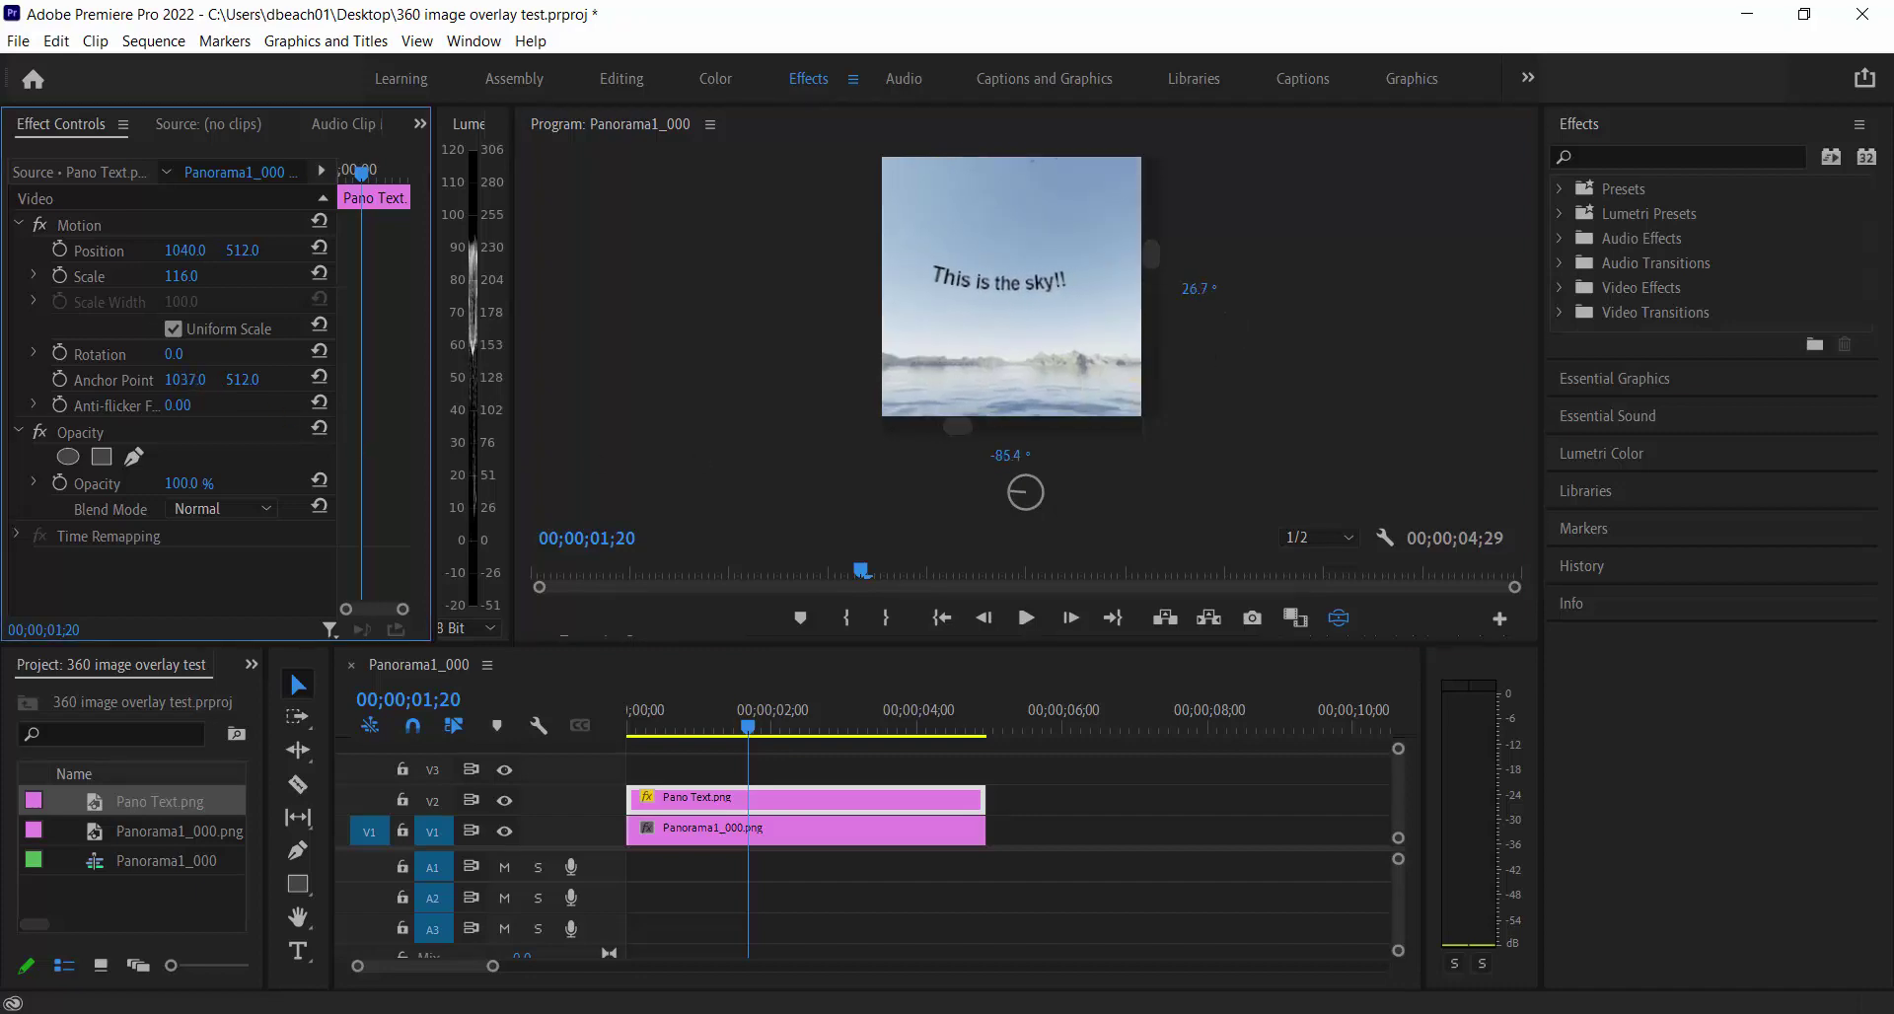
pyautogui.moveTo(180, 275)
pyautogui.mouseDown()
pyautogui.moveTo(219, 275)
pyautogui.moveTo(196, 276)
pyautogui.mouseUp()
pyautogui.click(187, 275)
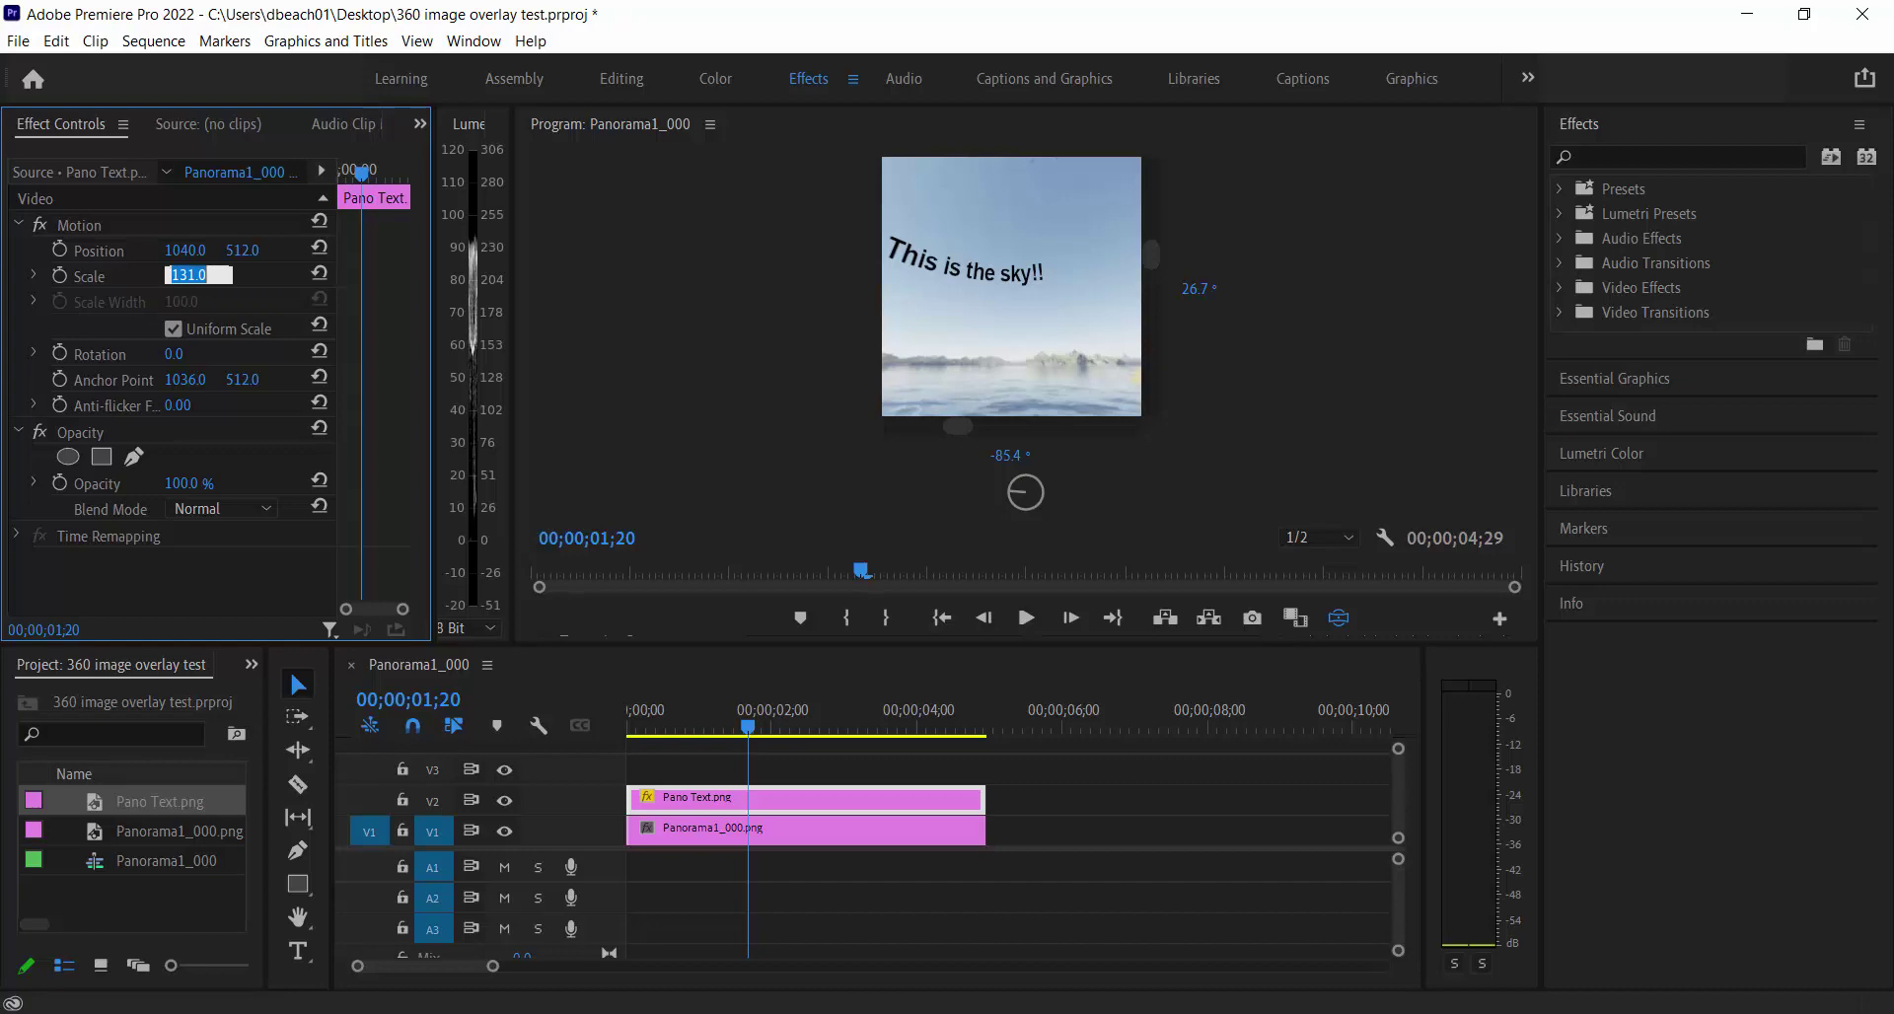
pyautogui.write('100')
pyautogui.press('Return')
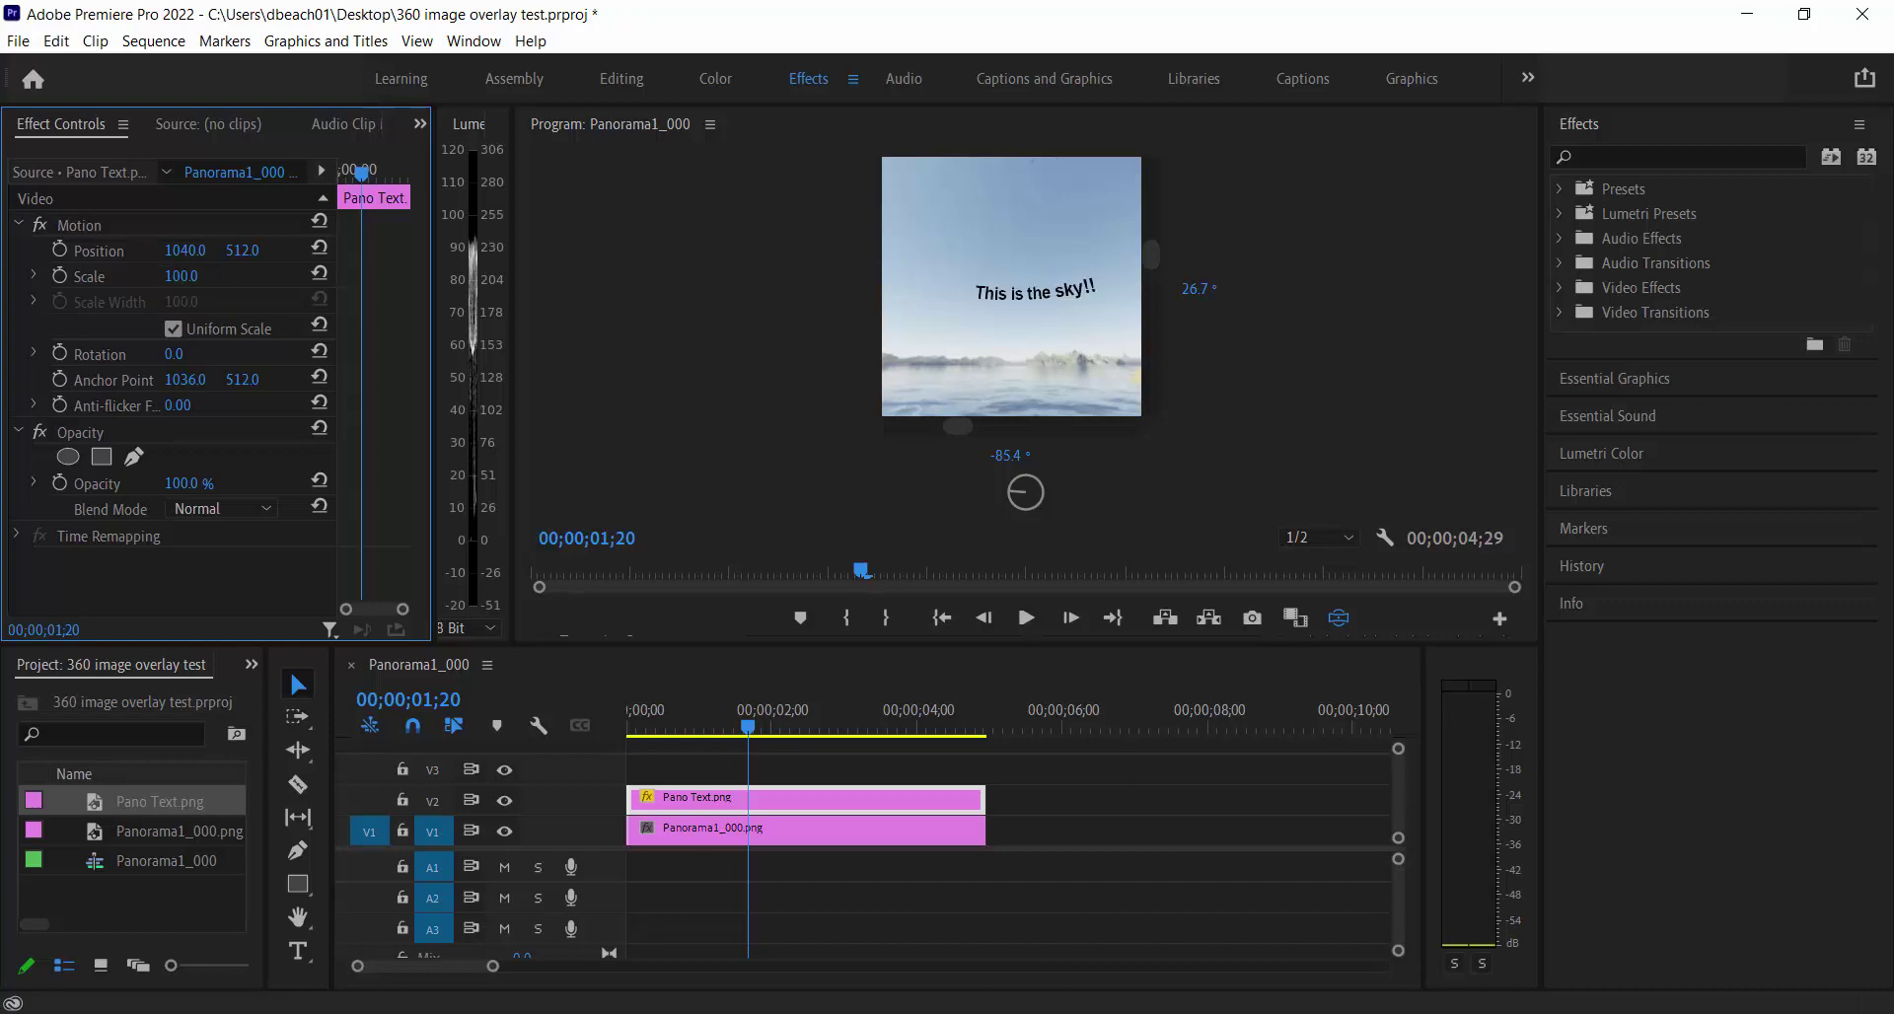
pyautogui.moveTo(998, 299); pyautogui.dragTo(946, 266)
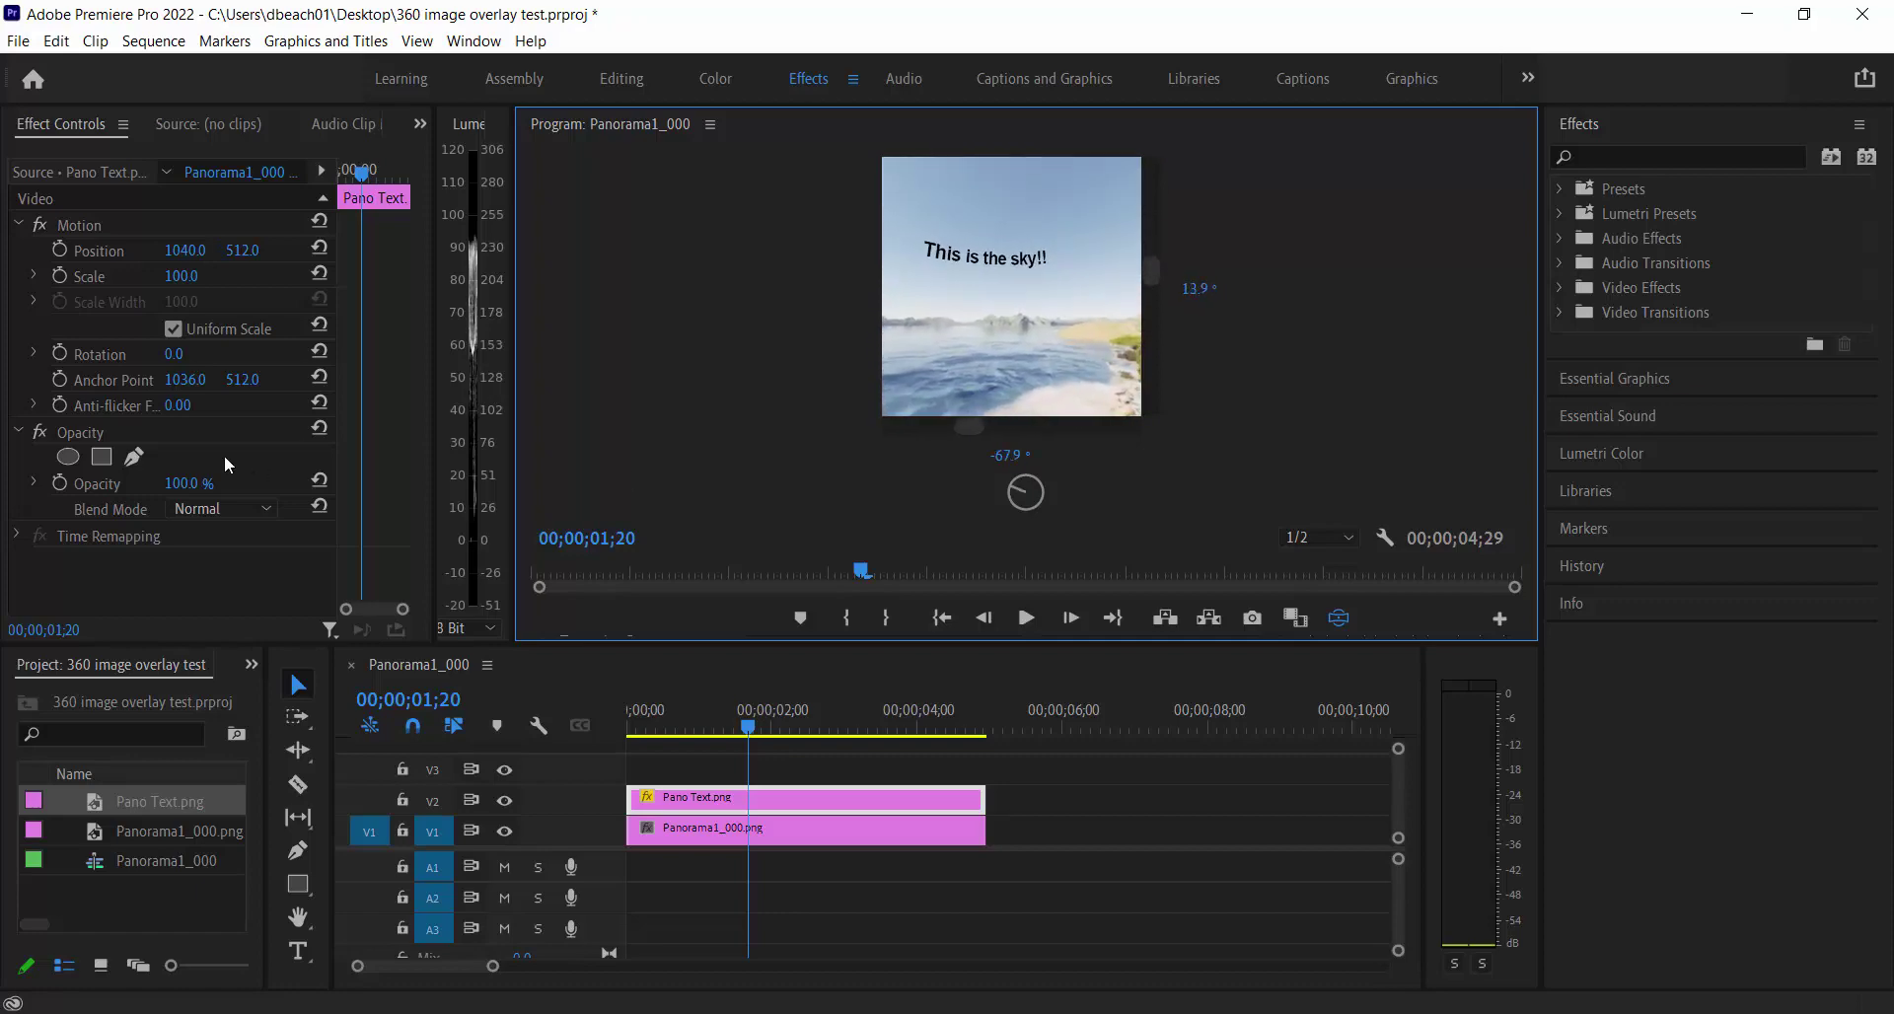
# Import International tractor.jpg and place it on track V3 above the text at the sequence start.
pyautogui.rightClick(128, 900)
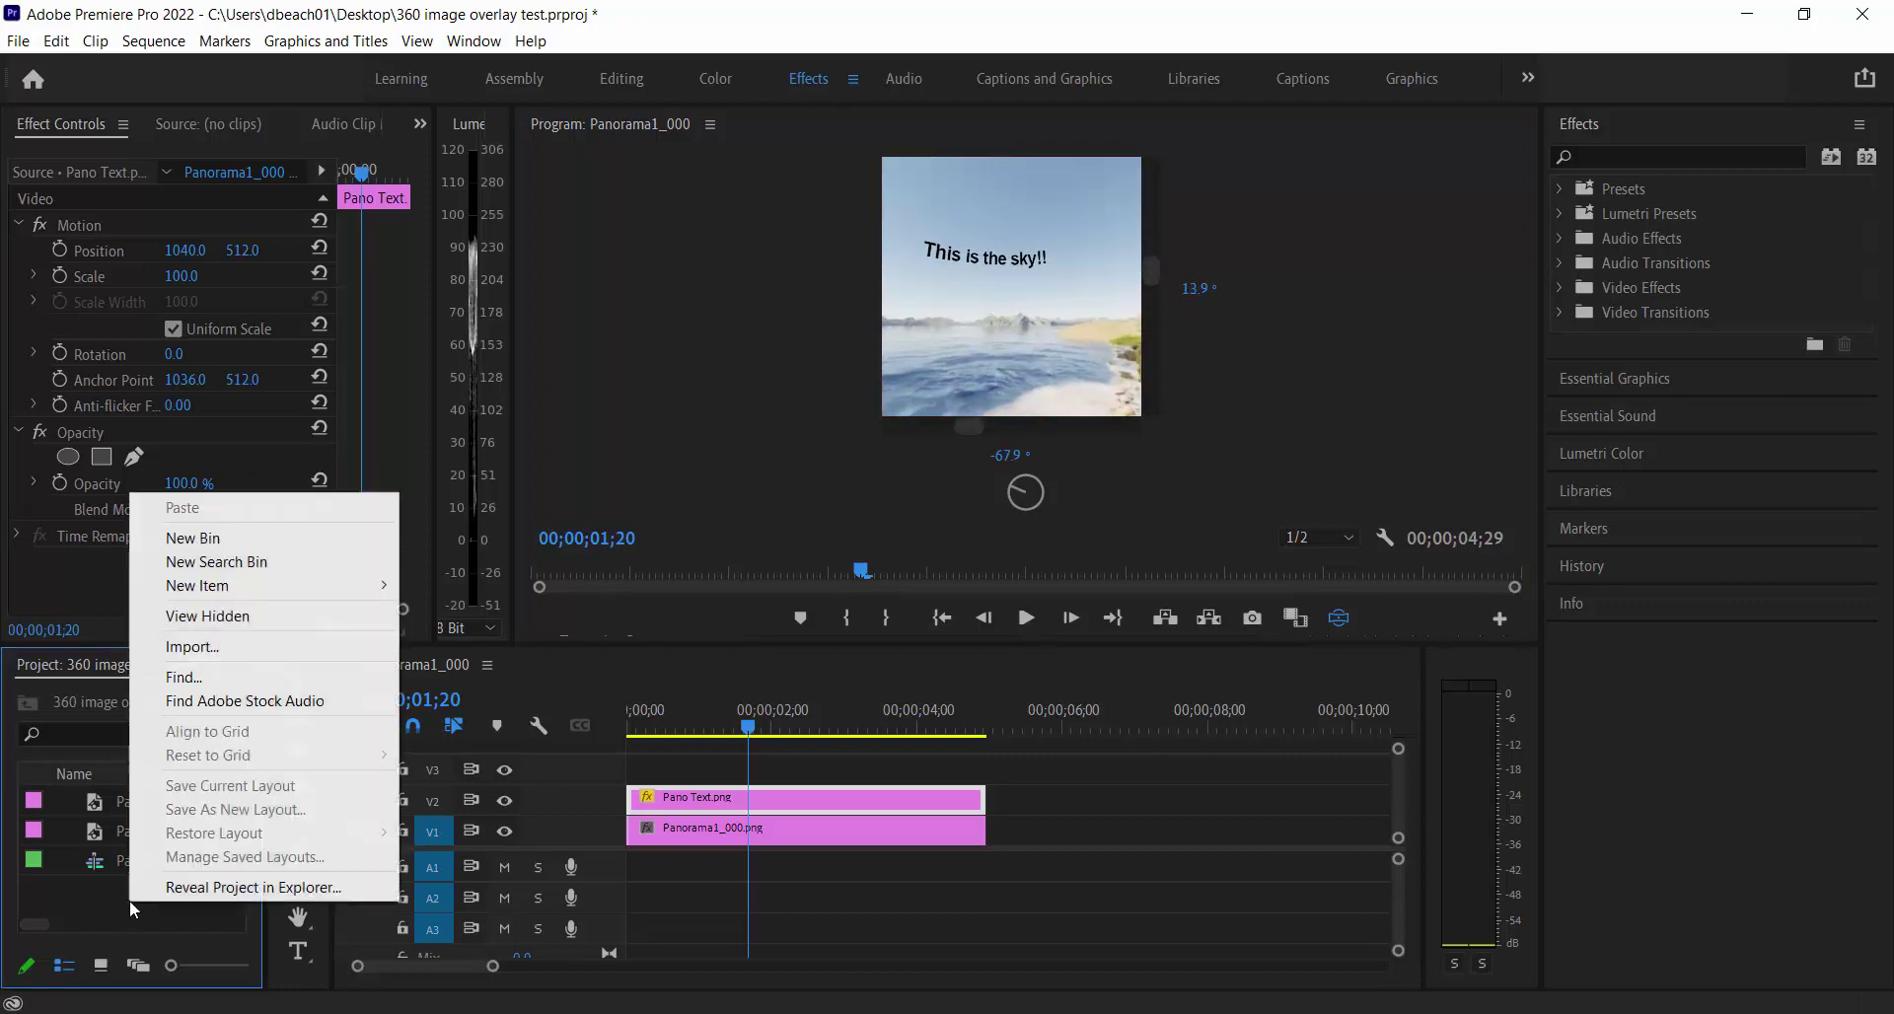
pyautogui.click(252, 653)
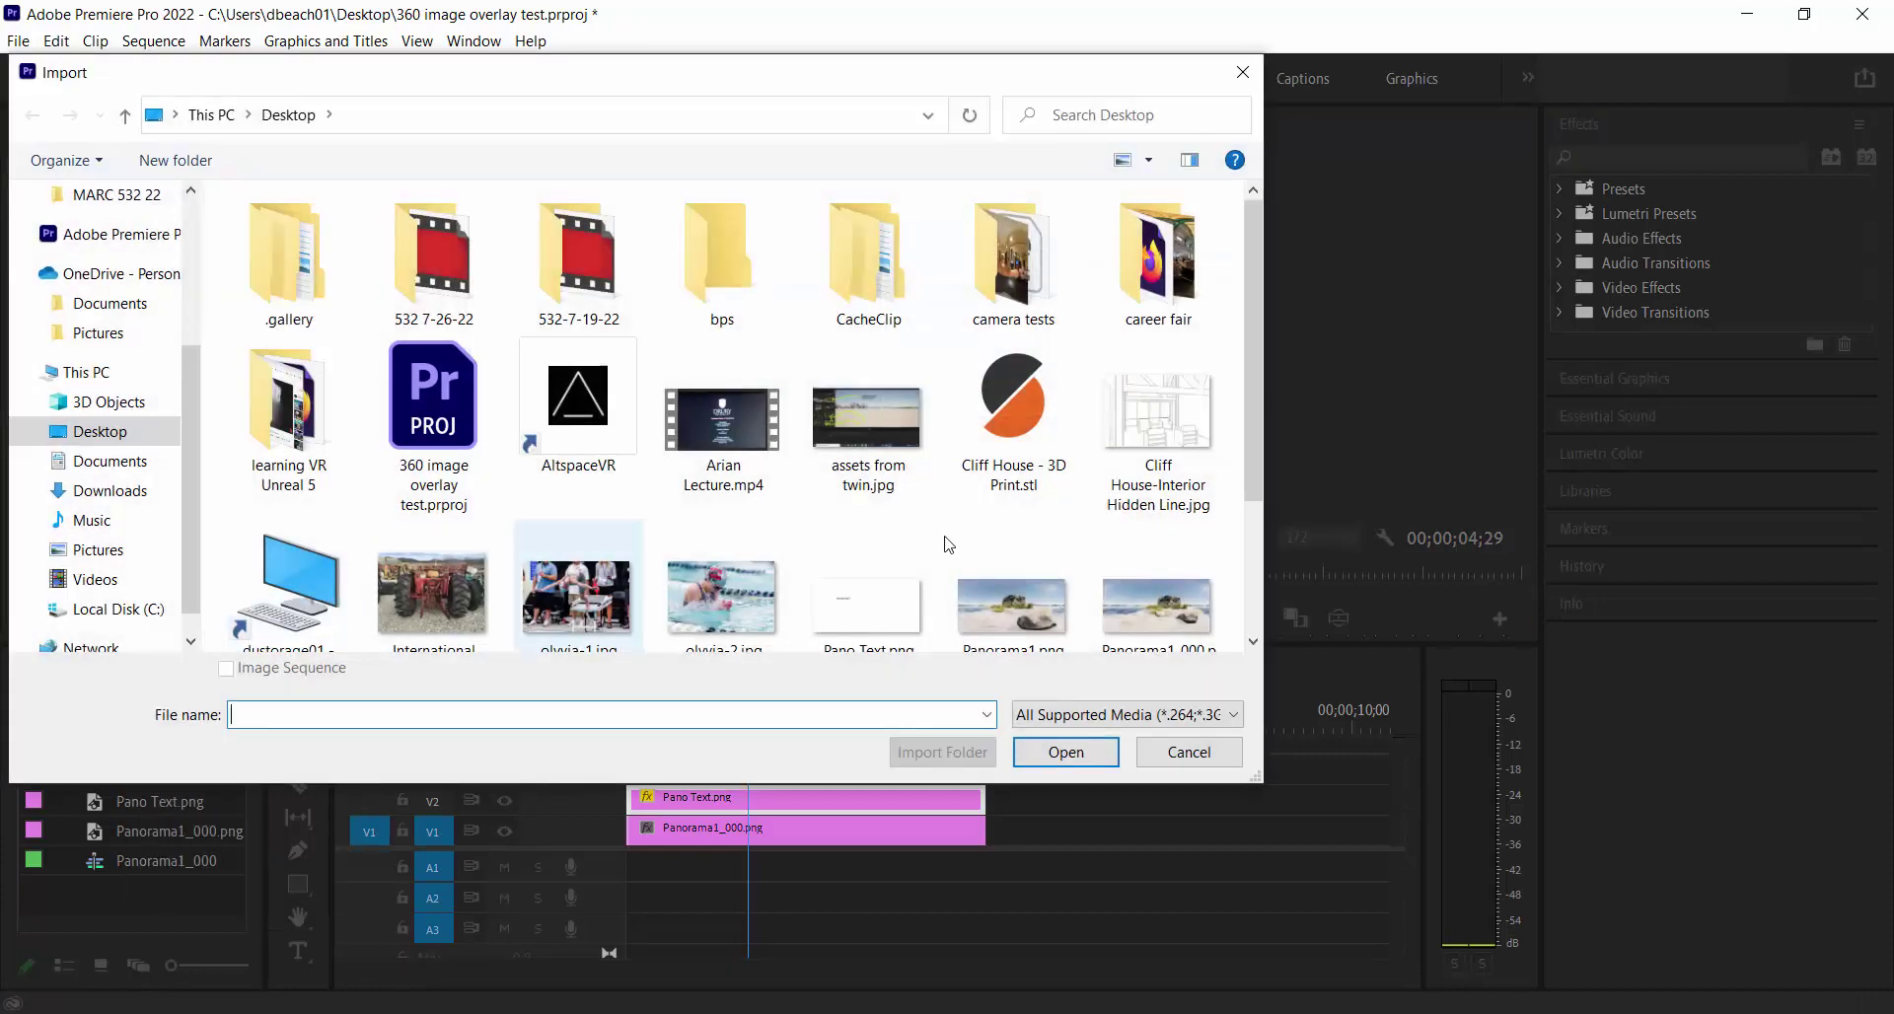
pyautogui.moveTo(1246, 351); pyautogui.dragTo(1246, 495)
pyautogui.click(432, 383)
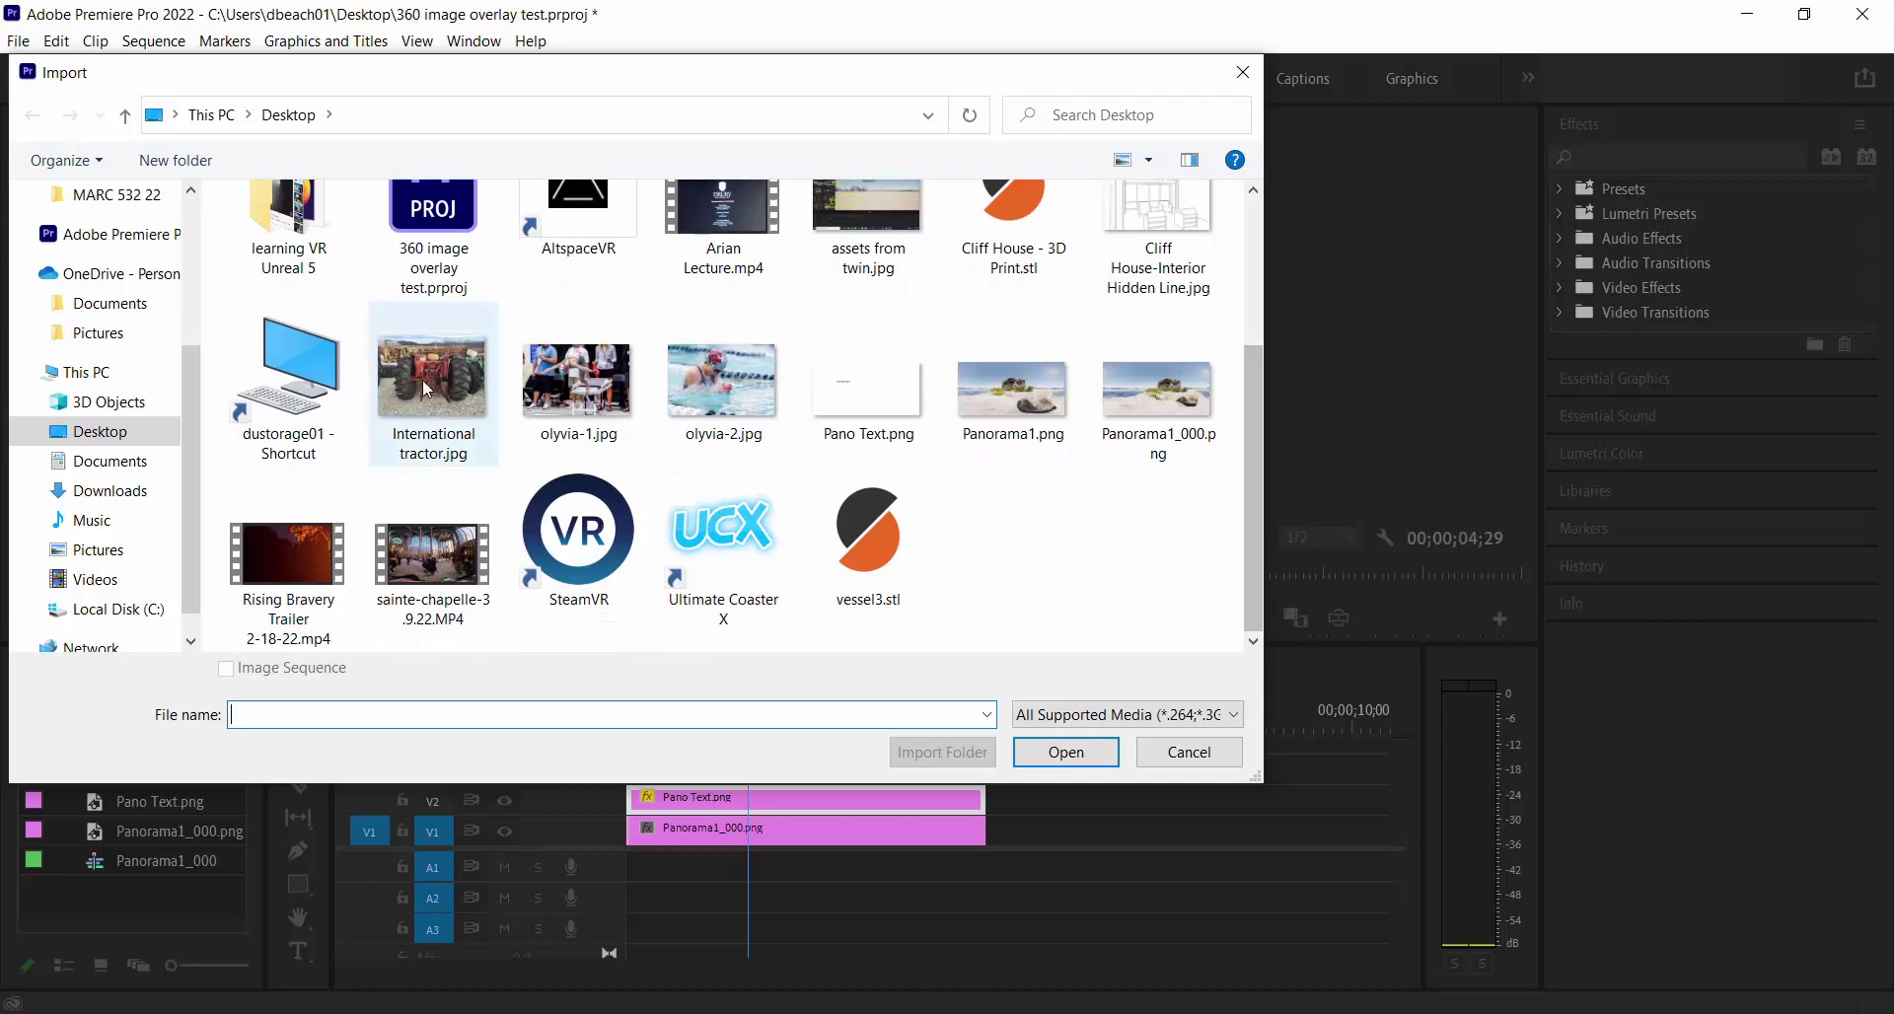
pyautogui.click(1066, 751)
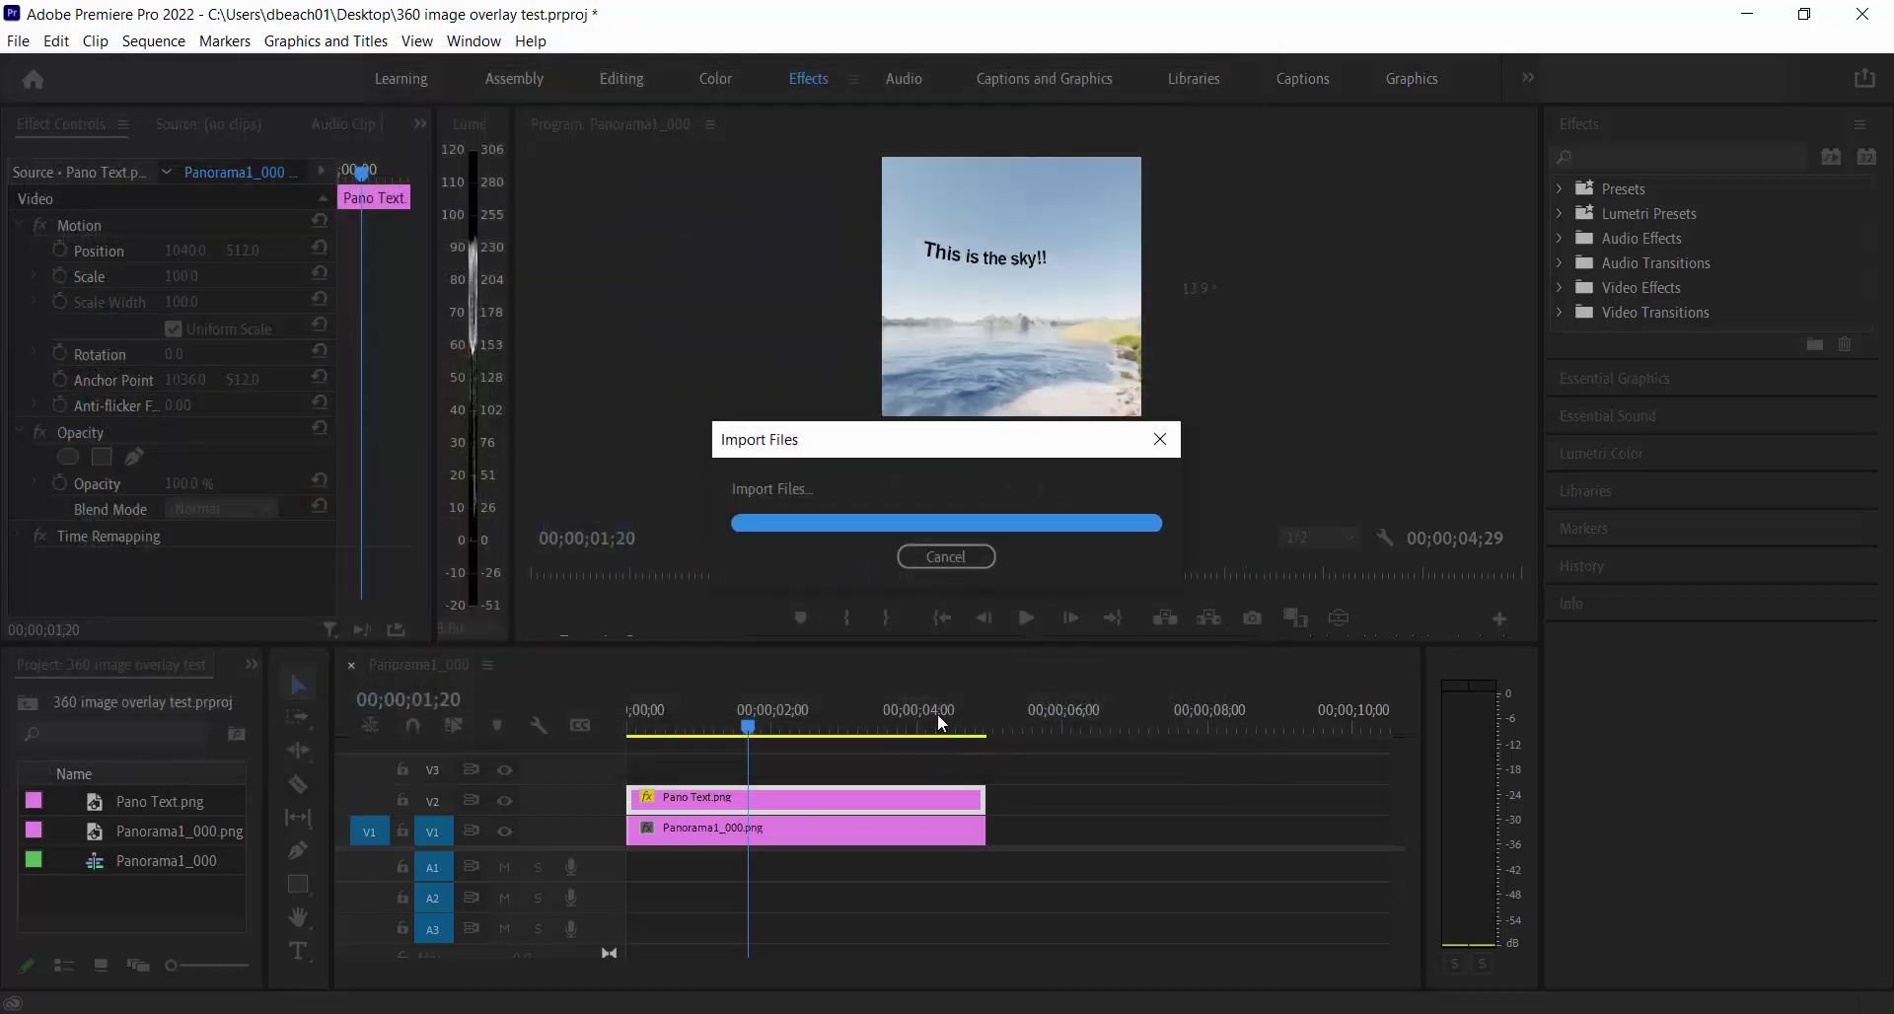
pyautogui.moveTo(114, 807); pyautogui.dragTo(672, 764)
pyautogui.moveTo(1057, 285); pyautogui.dragTo(969, 244)
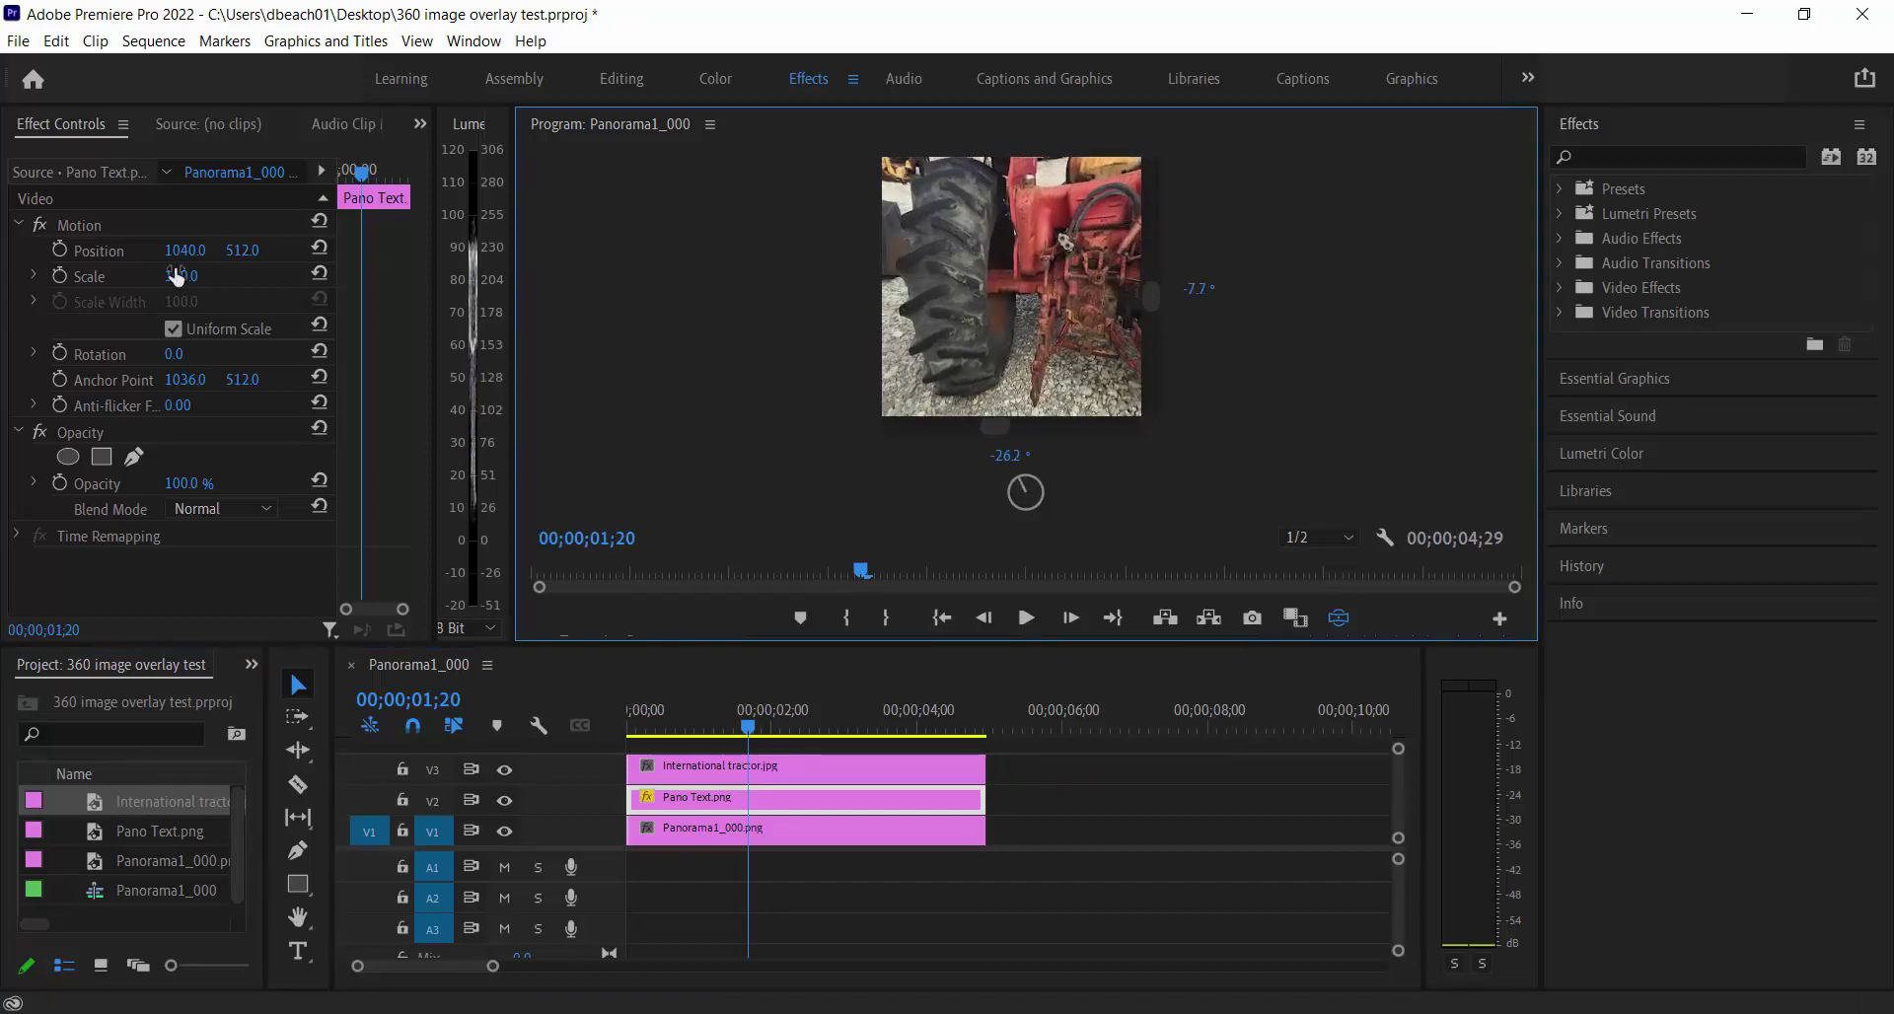
# Select the tractor clip on V3 and shrink its Scale from 100 to 23 to reveal the sky text.
pyautogui.moveTo(176, 277); pyautogui.dragTo(181, 277)
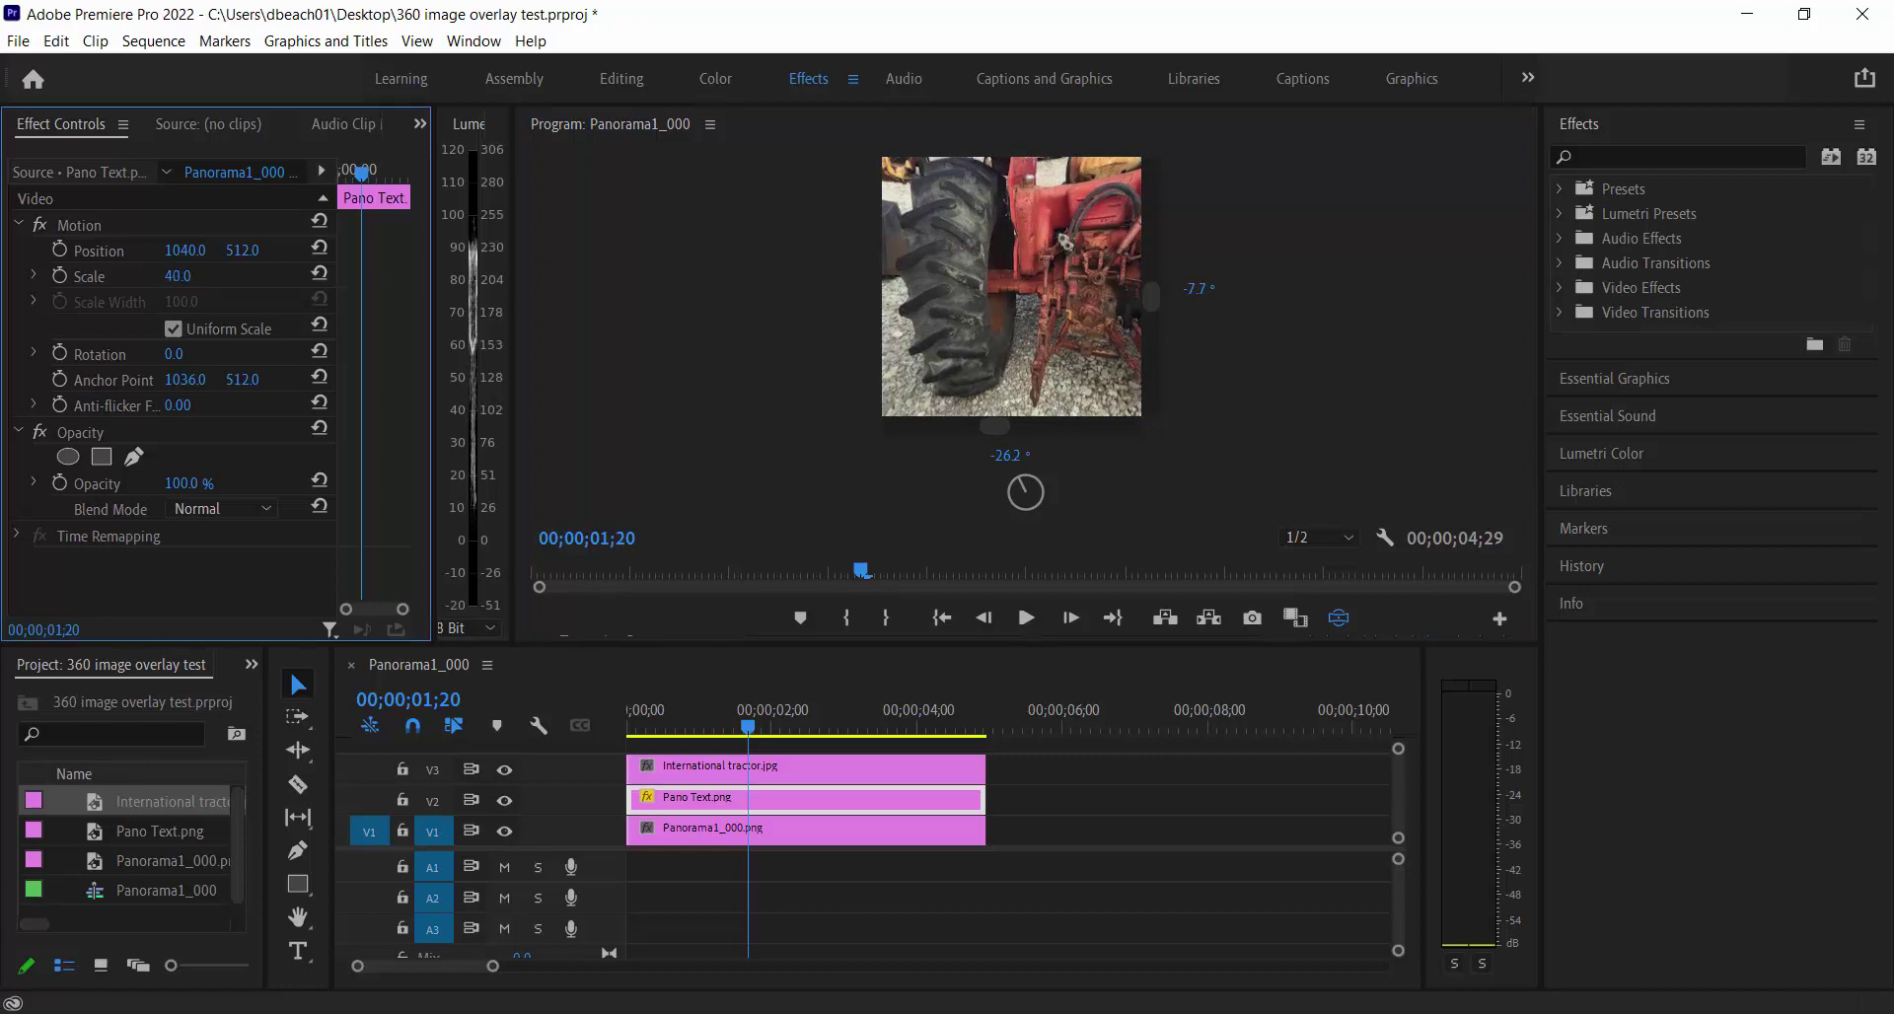
pyautogui.click(181, 276)
pyautogui.press('Return')
pyautogui.click(803, 769)
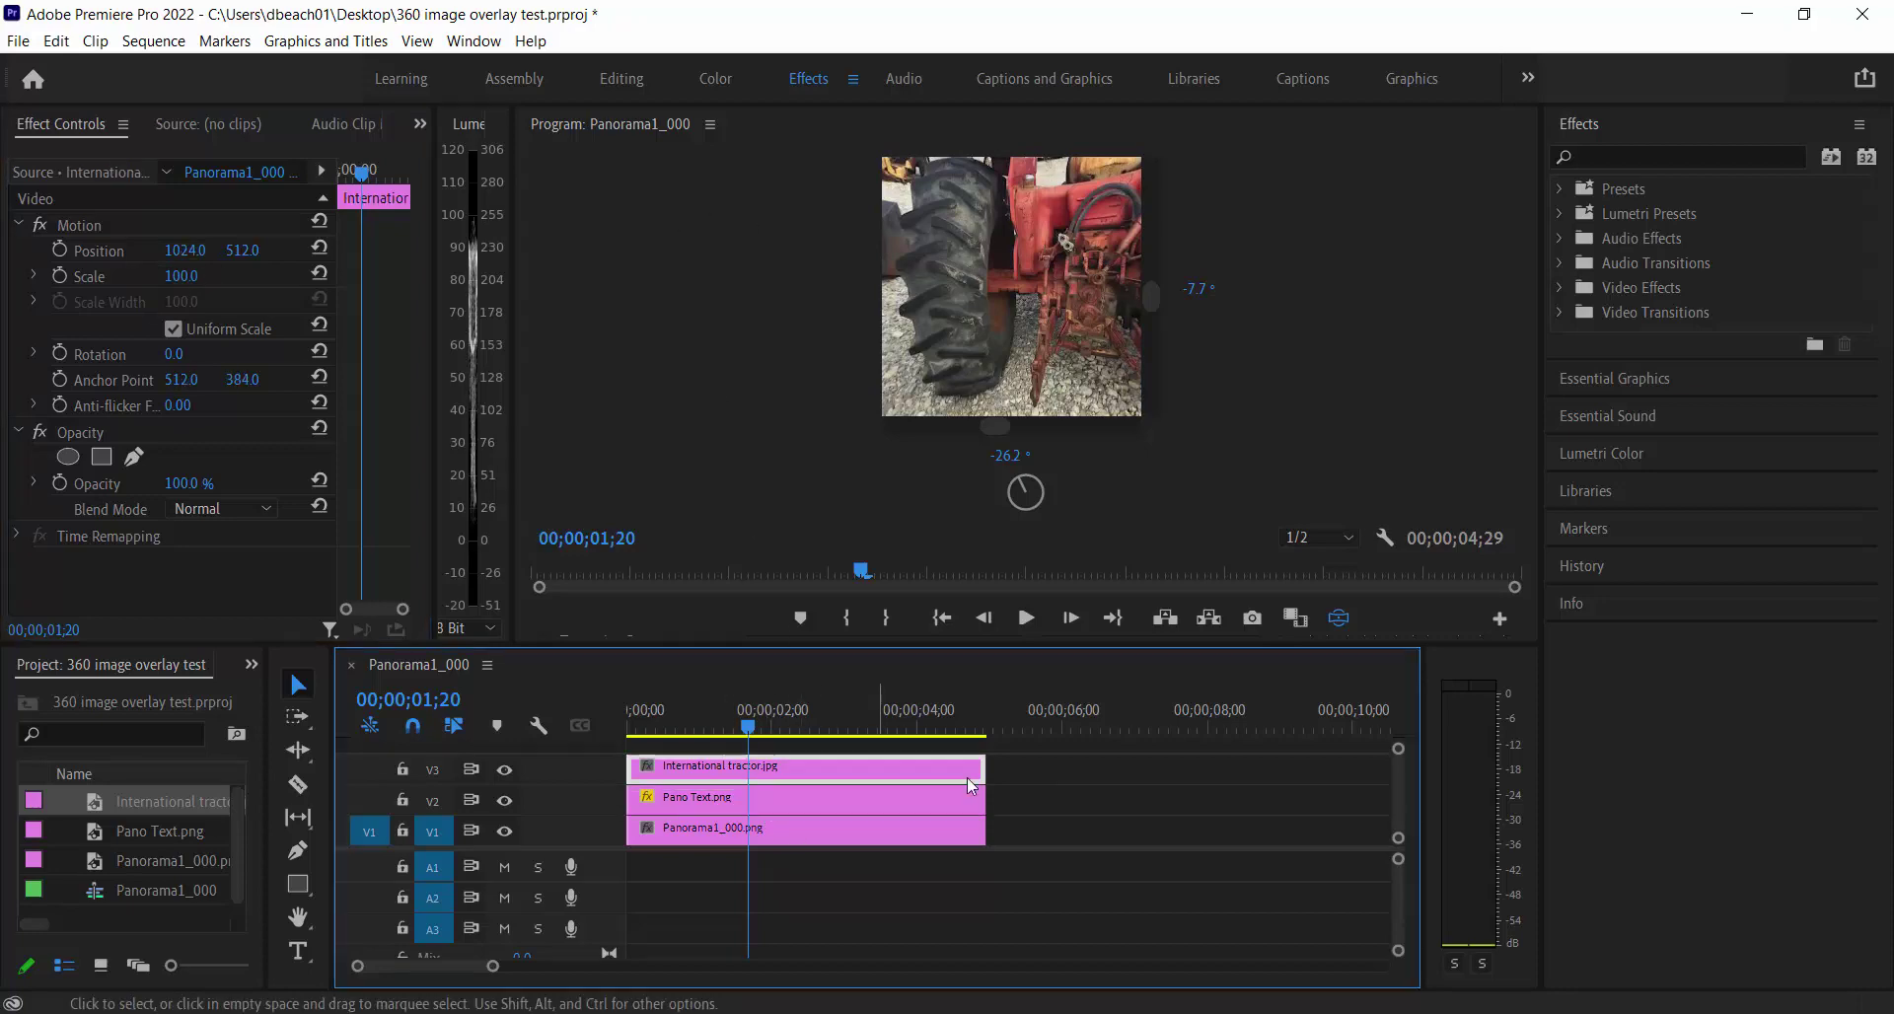
pyautogui.moveTo(987, 296); pyautogui.dragTo(1094, 296)
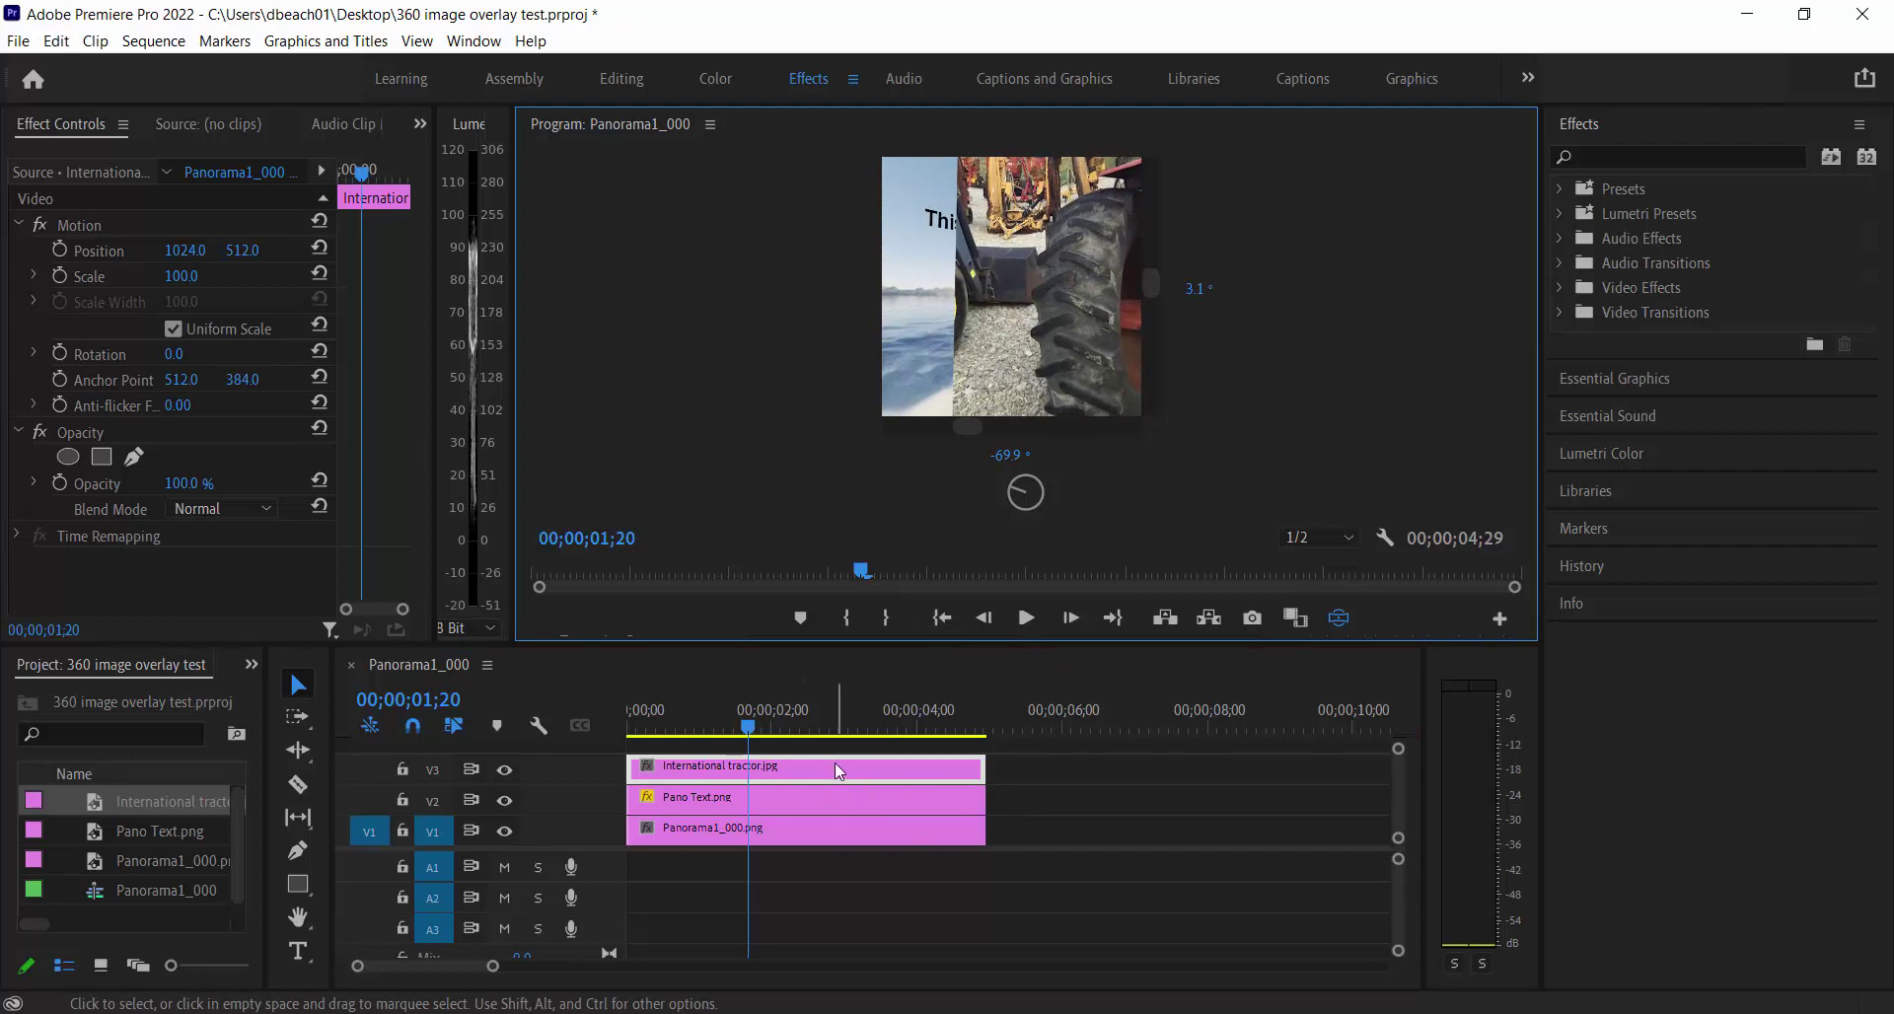
pyautogui.click(809, 831)
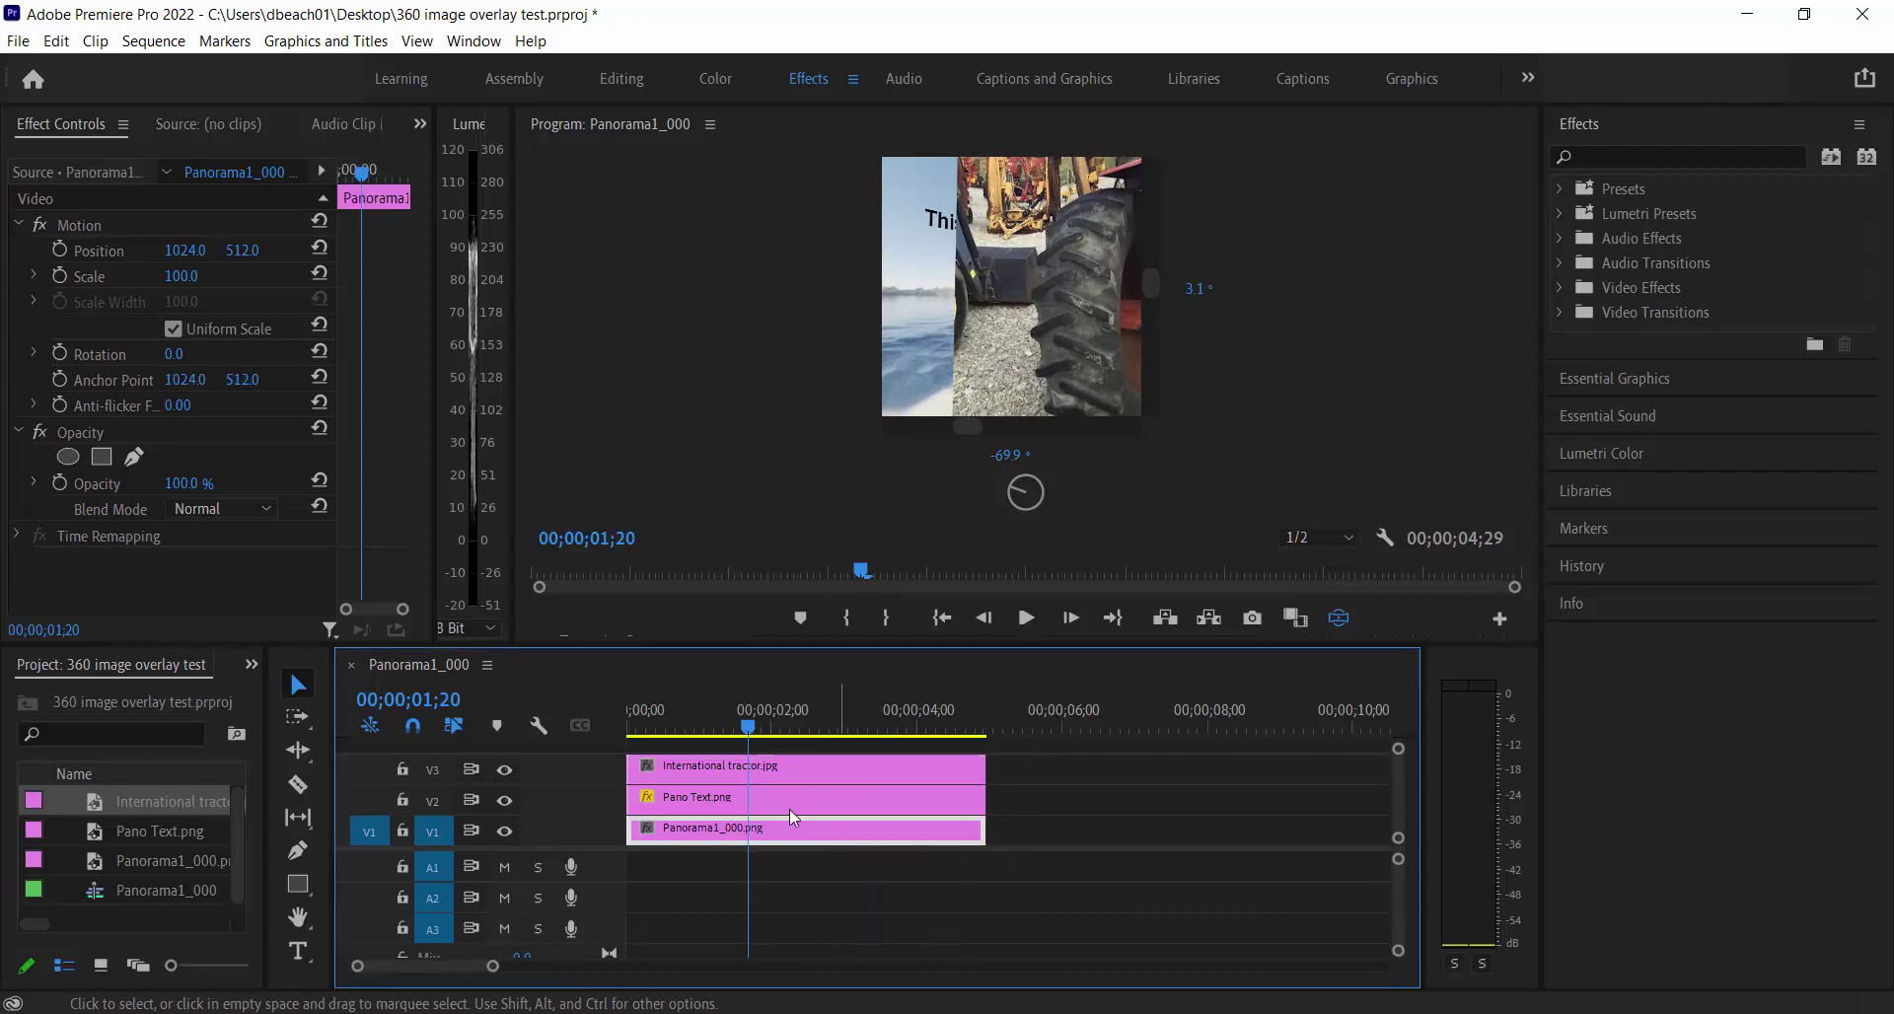
pyautogui.moveTo(1008, 288); pyautogui.dragTo(1020, 280)
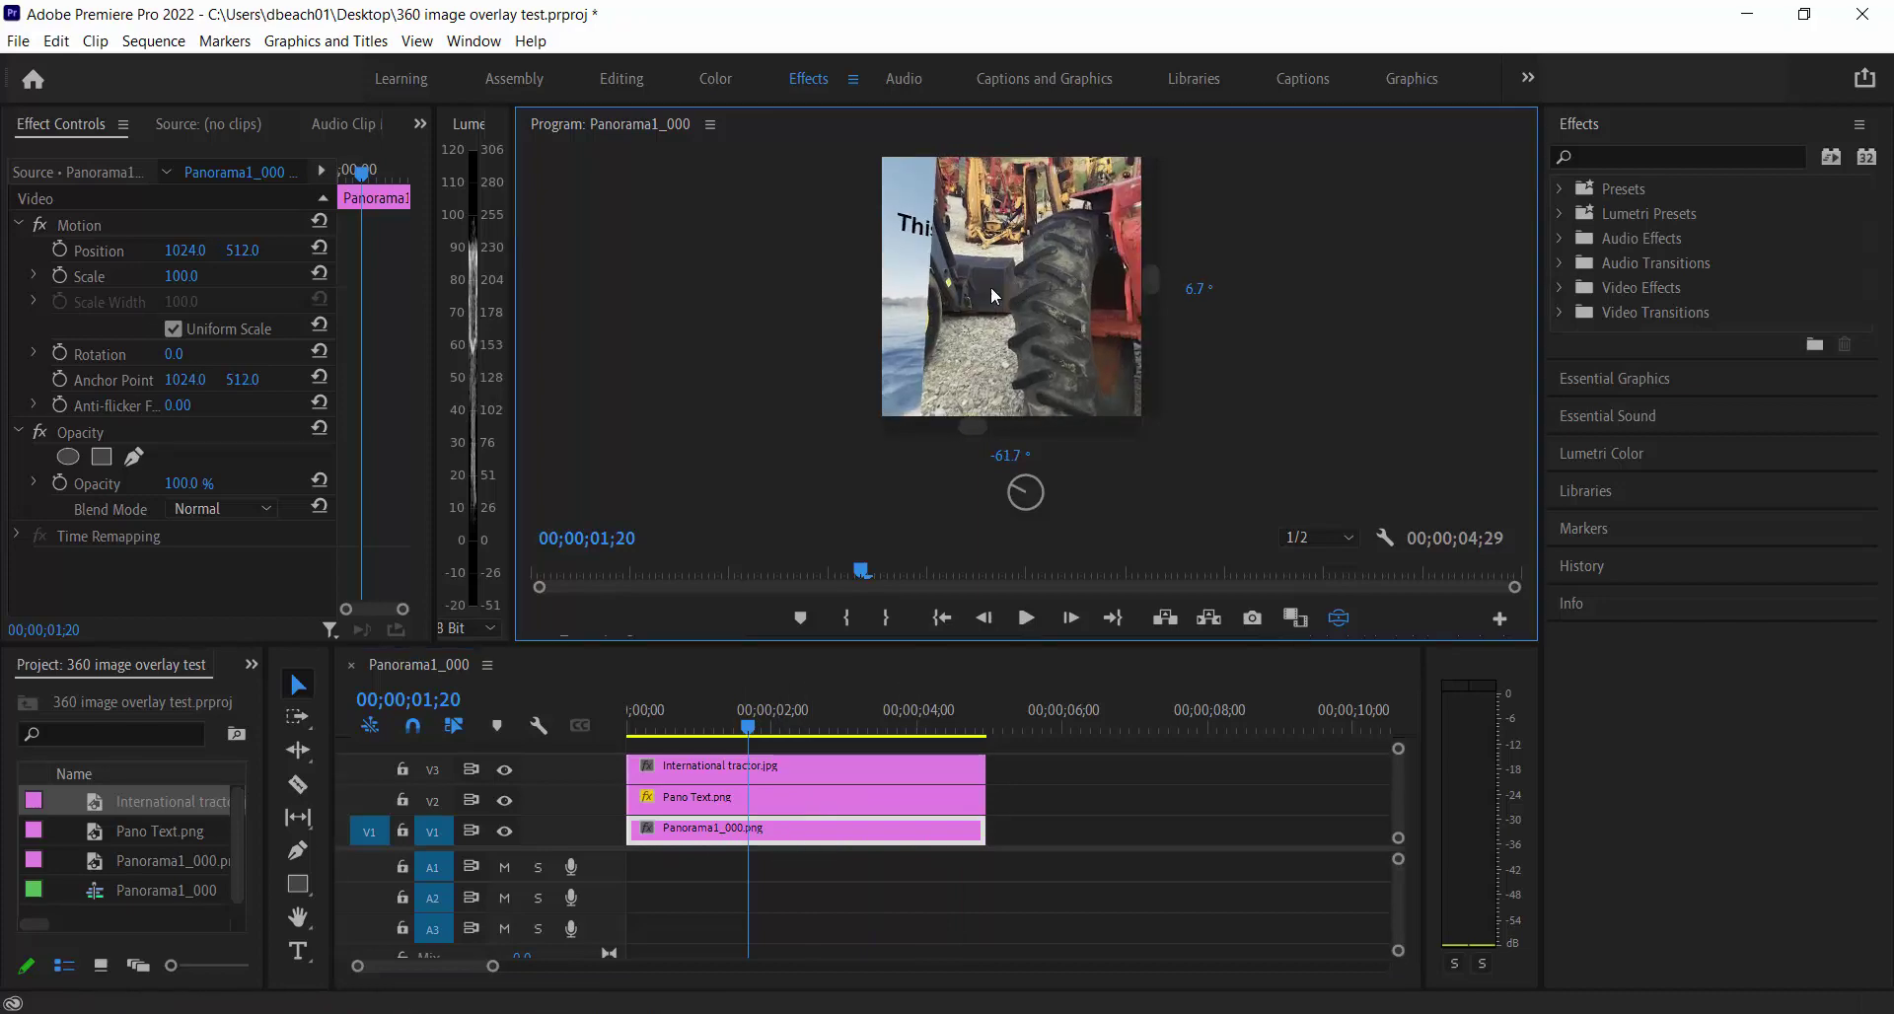
pyautogui.click(199, 275)
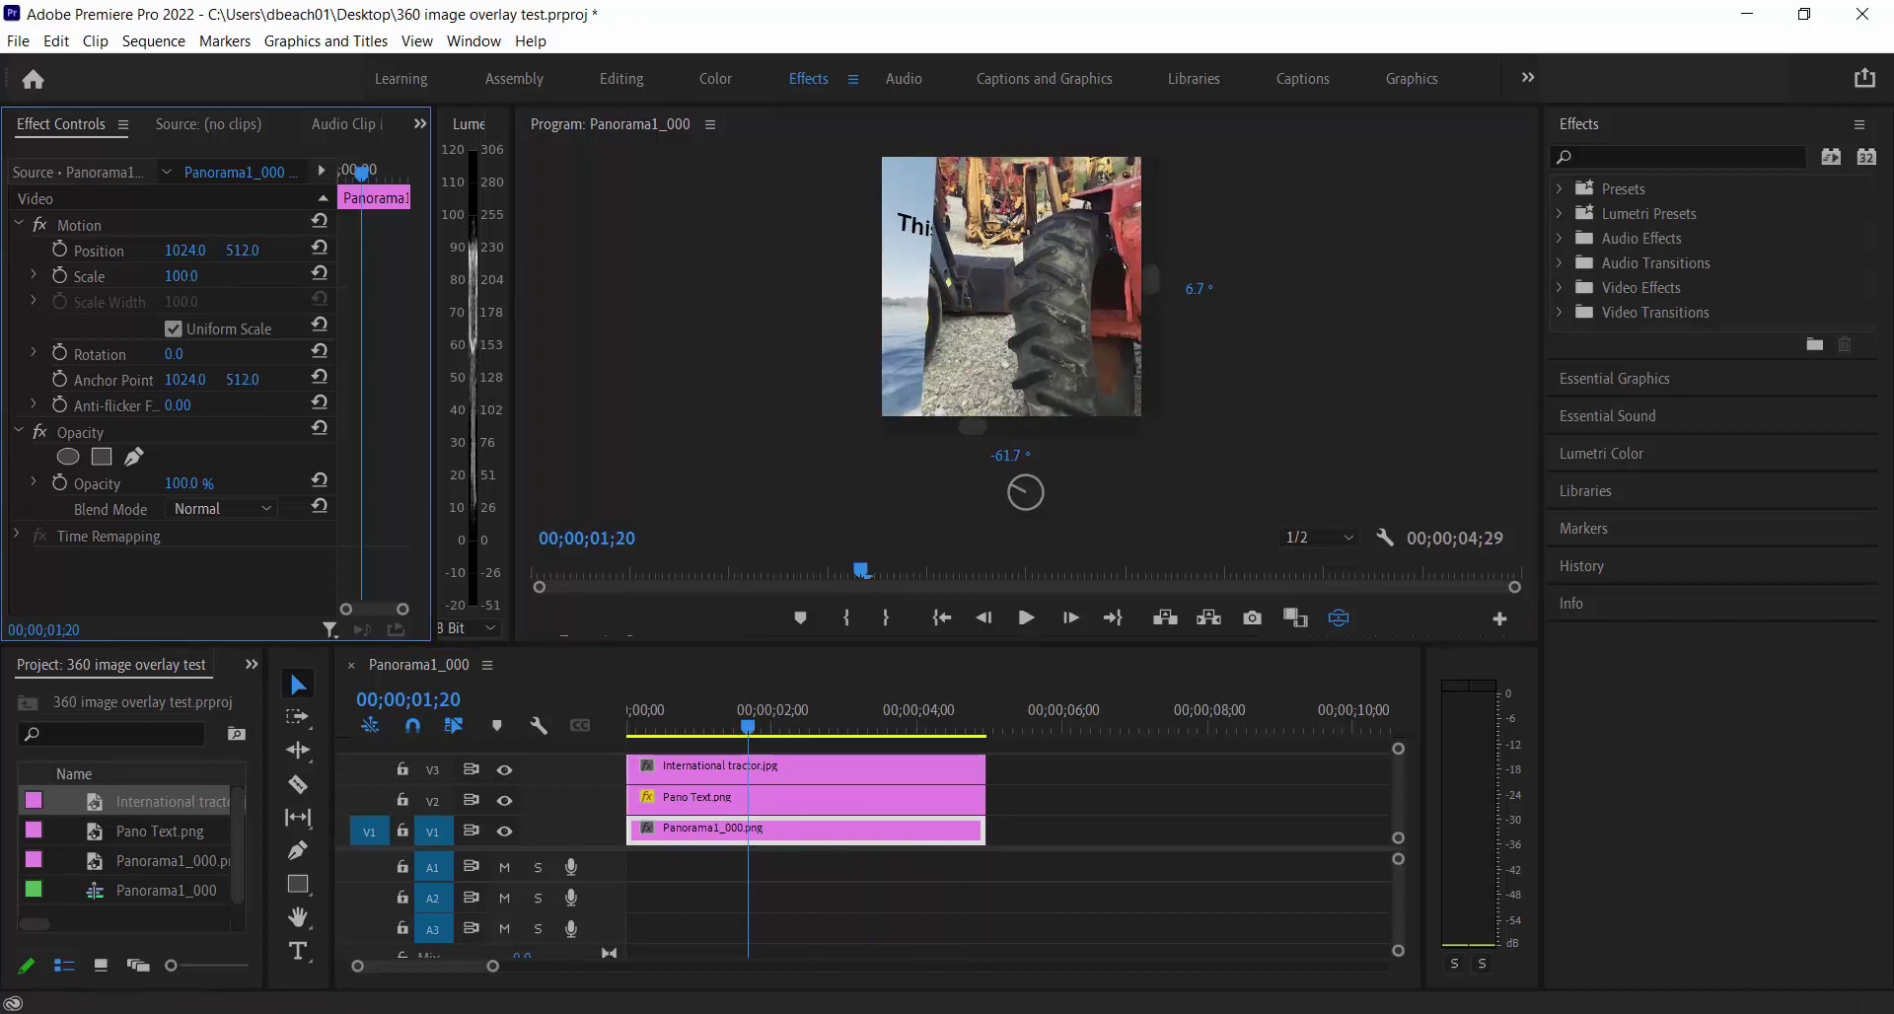
pyautogui.click(770, 768)
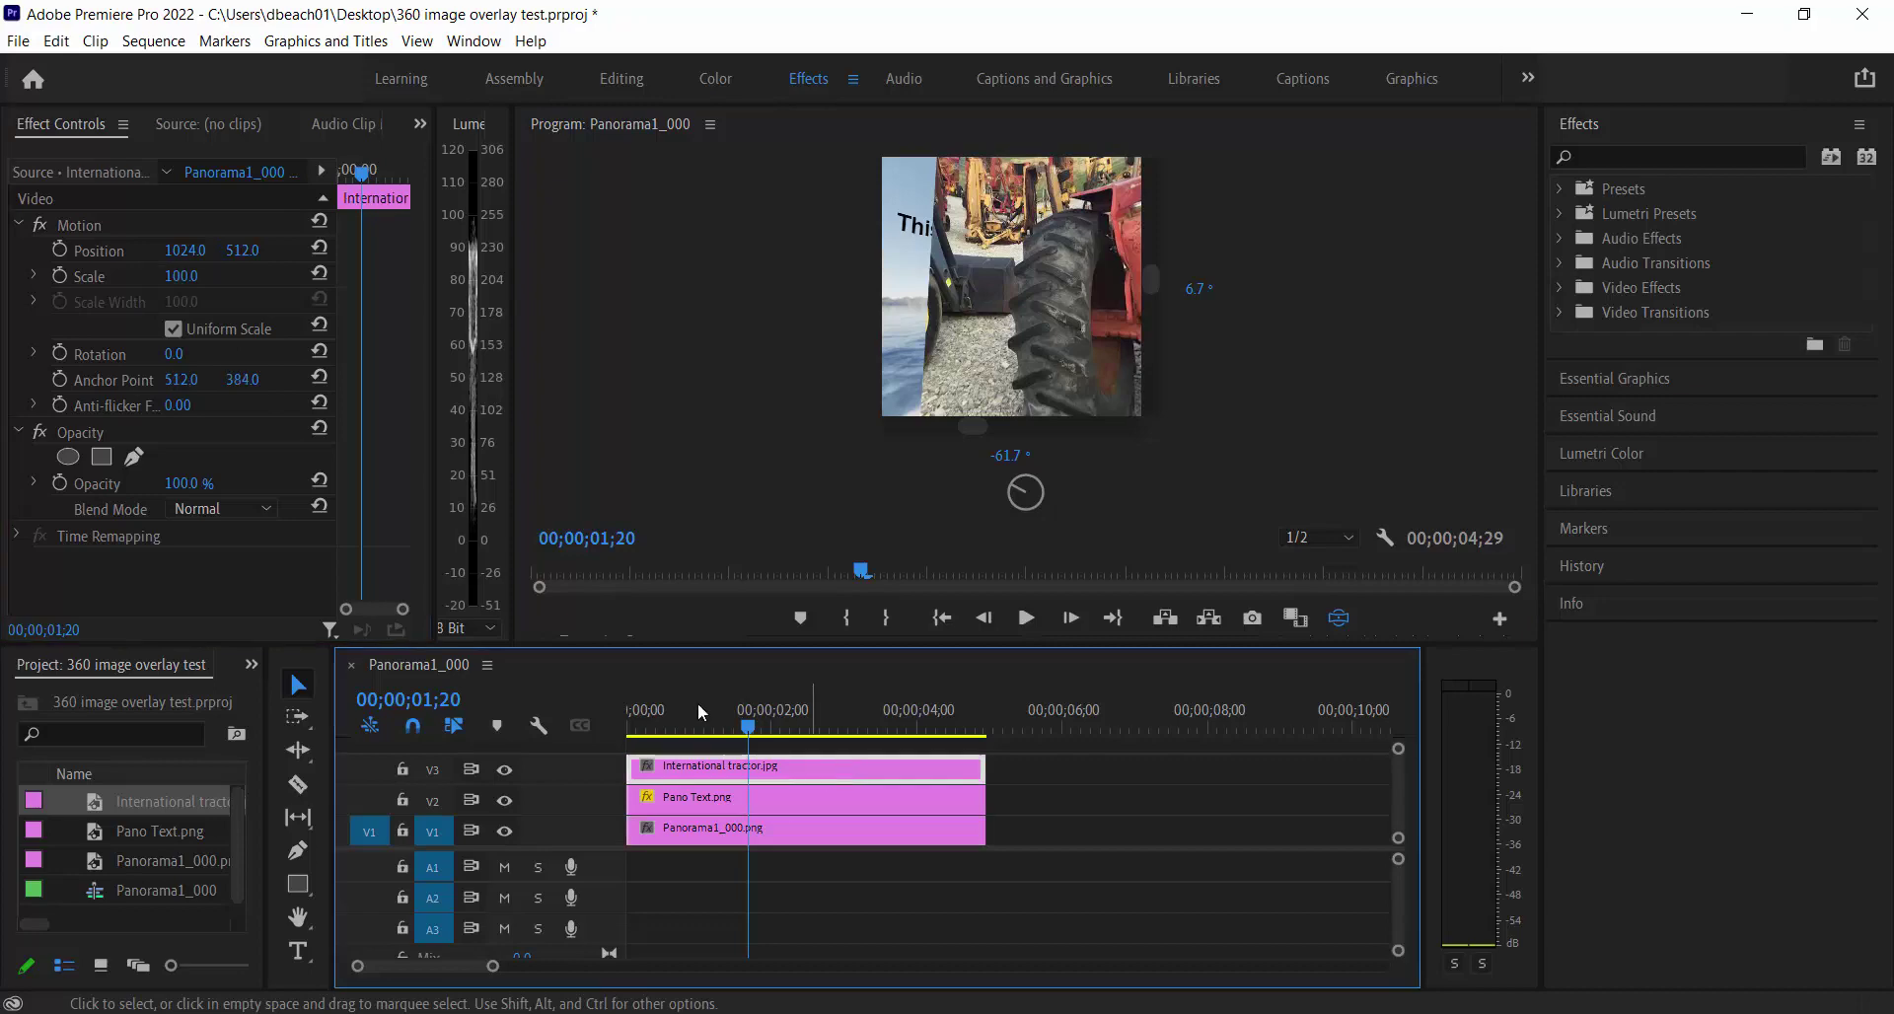
pyautogui.moveTo(183, 285); pyautogui.dragTo(106, 285)
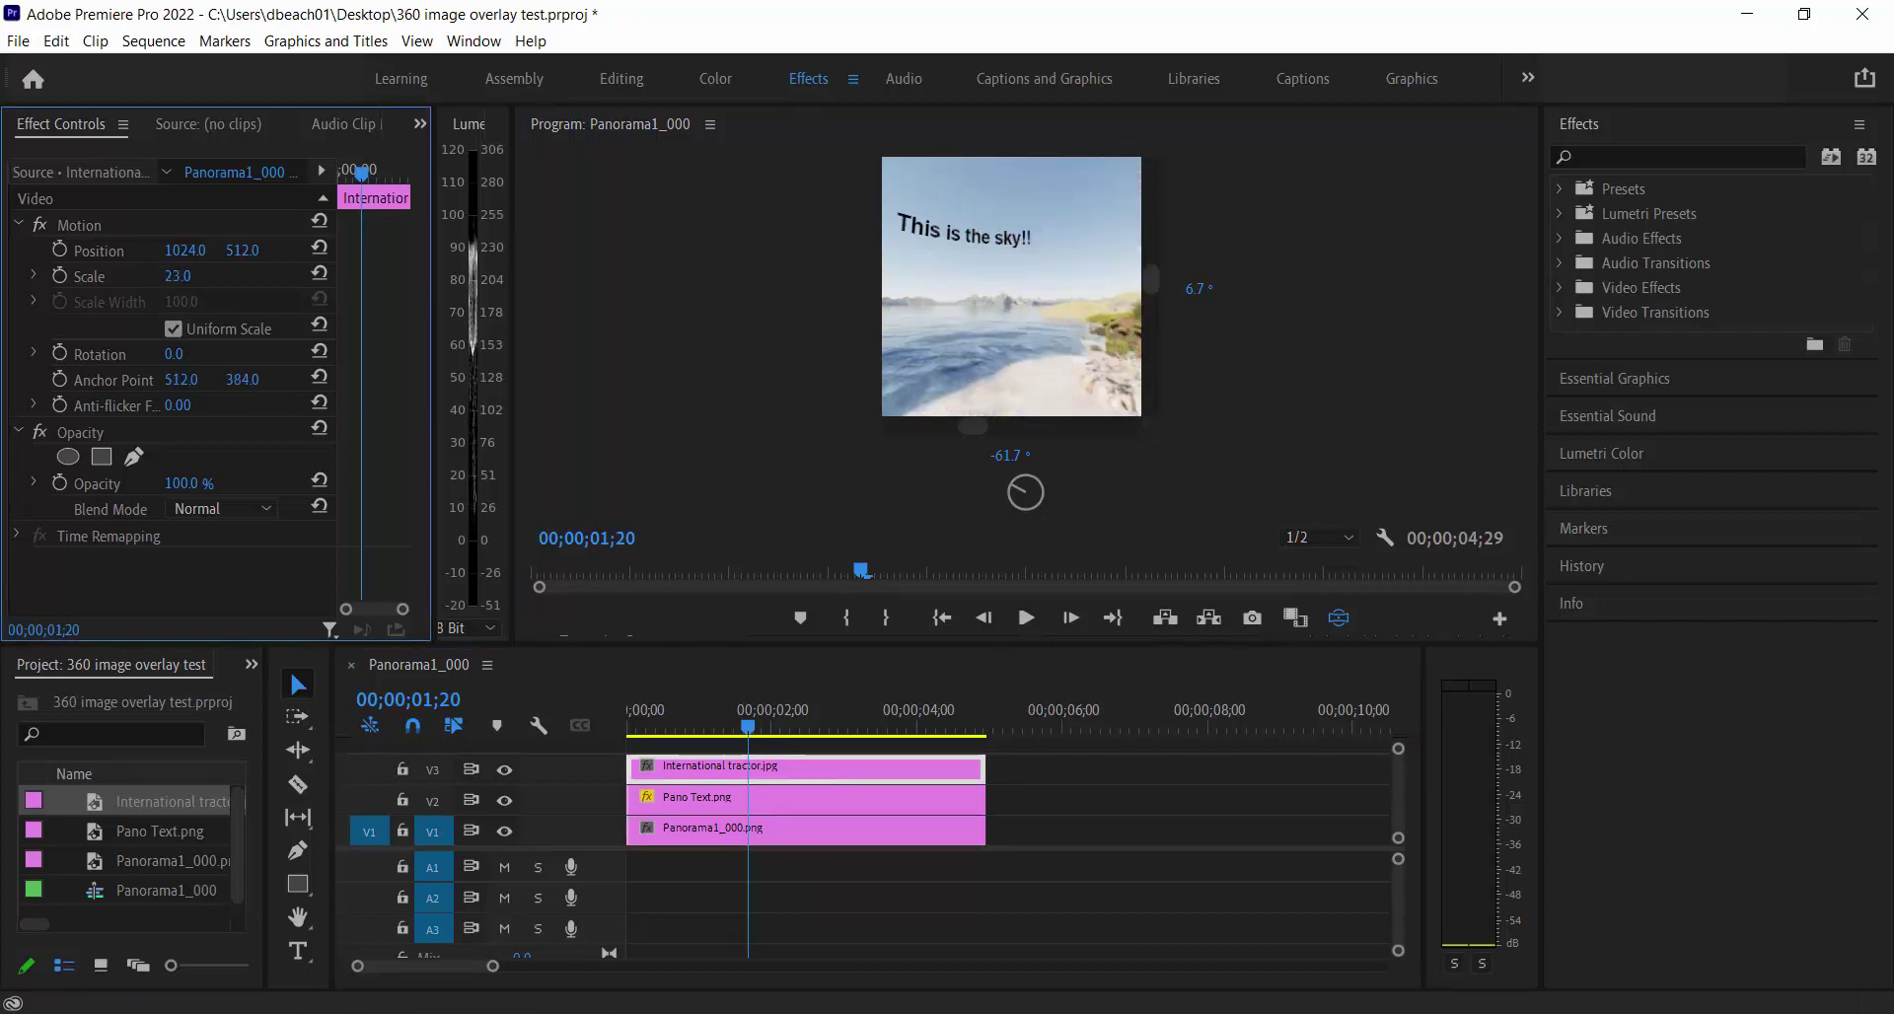
pyautogui.moveTo(1031, 307); pyautogui.dragTo(812, 274)
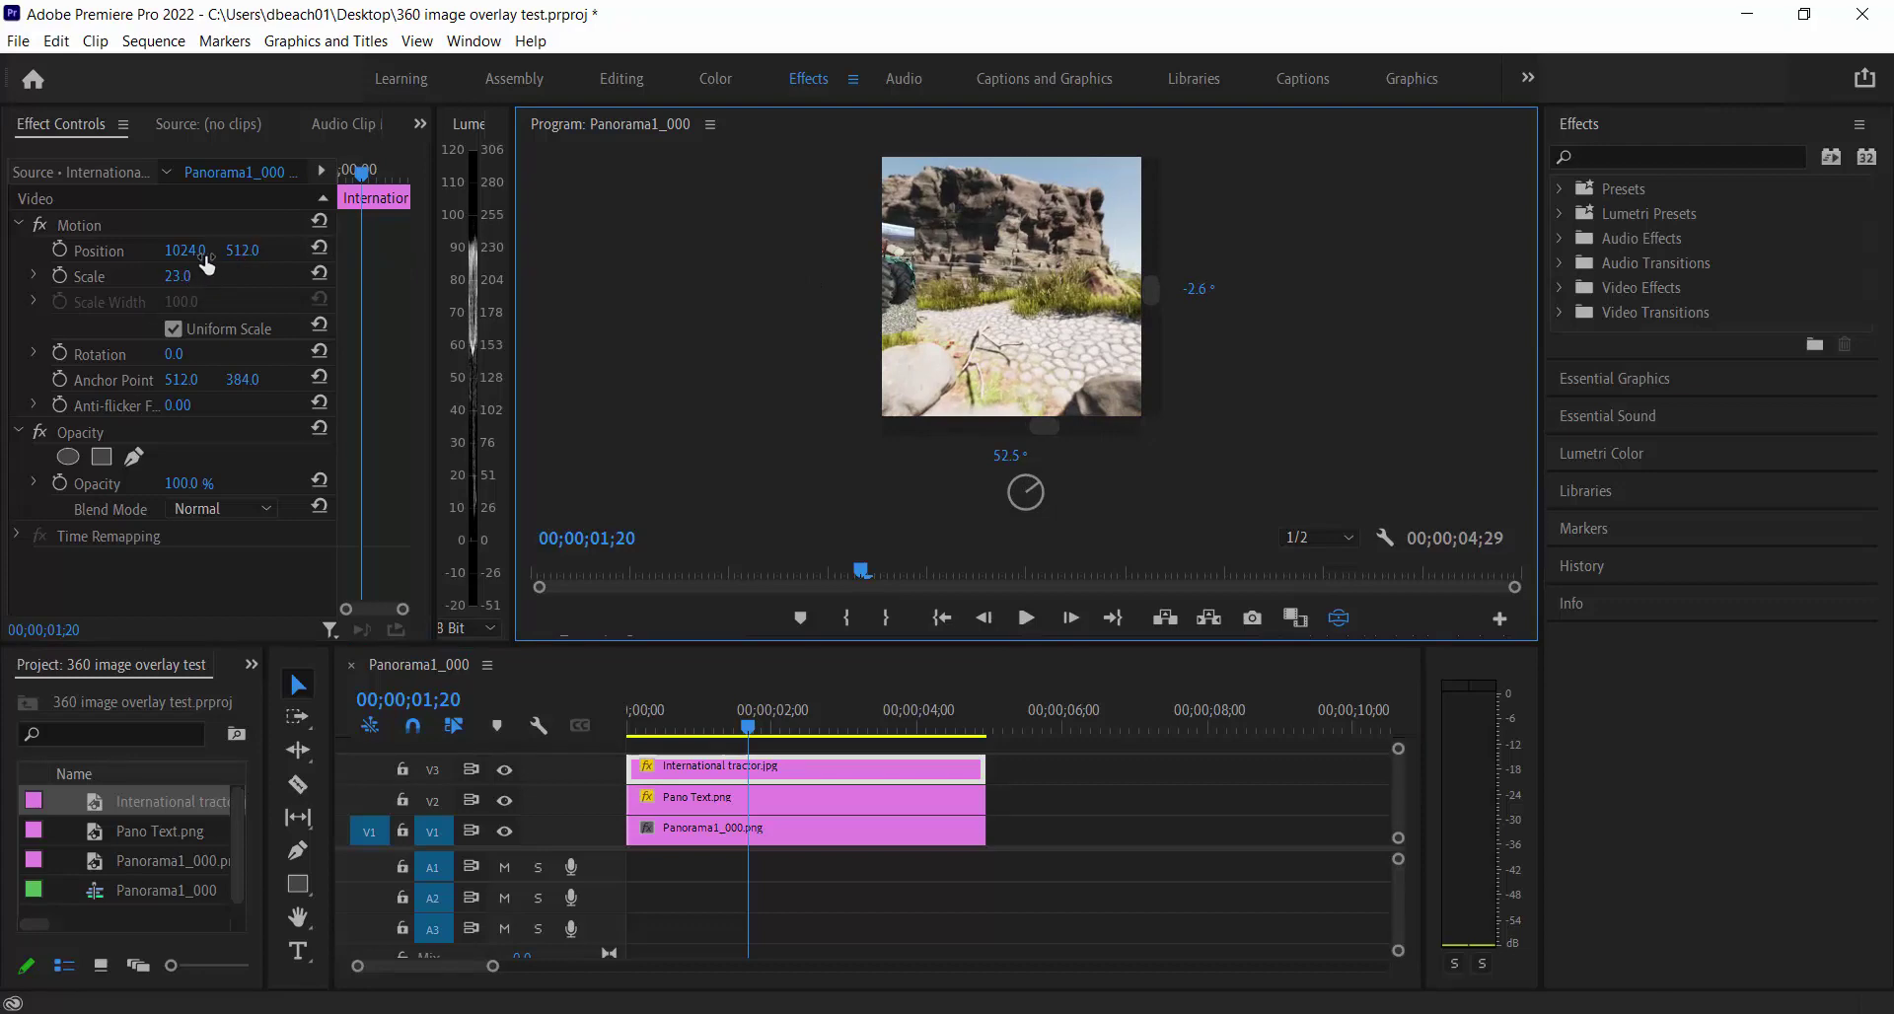
# Move the tractor image to position 1660, 492 beside the rocks, checking it in the 360° view.
pyautogui.click(1338, 617)
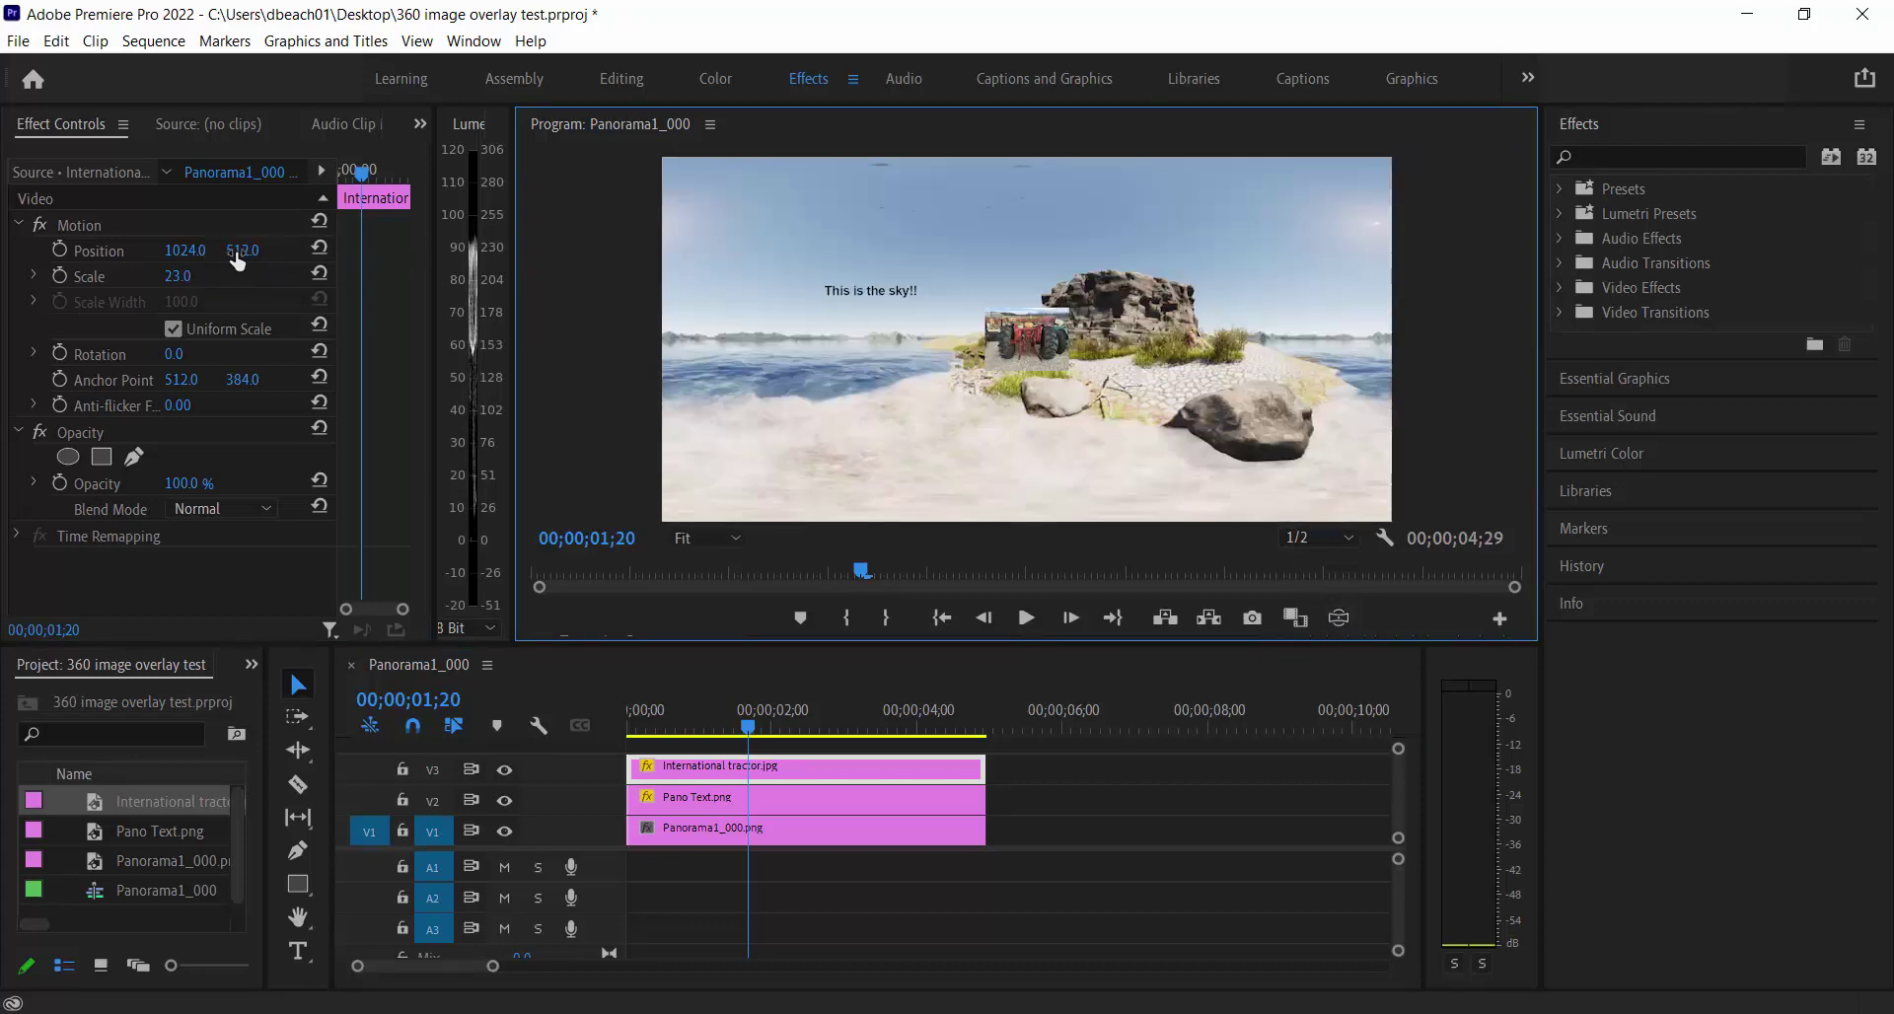
pyautogui.moveTo(237, 260); pyautogui.dragTo(267, 299)
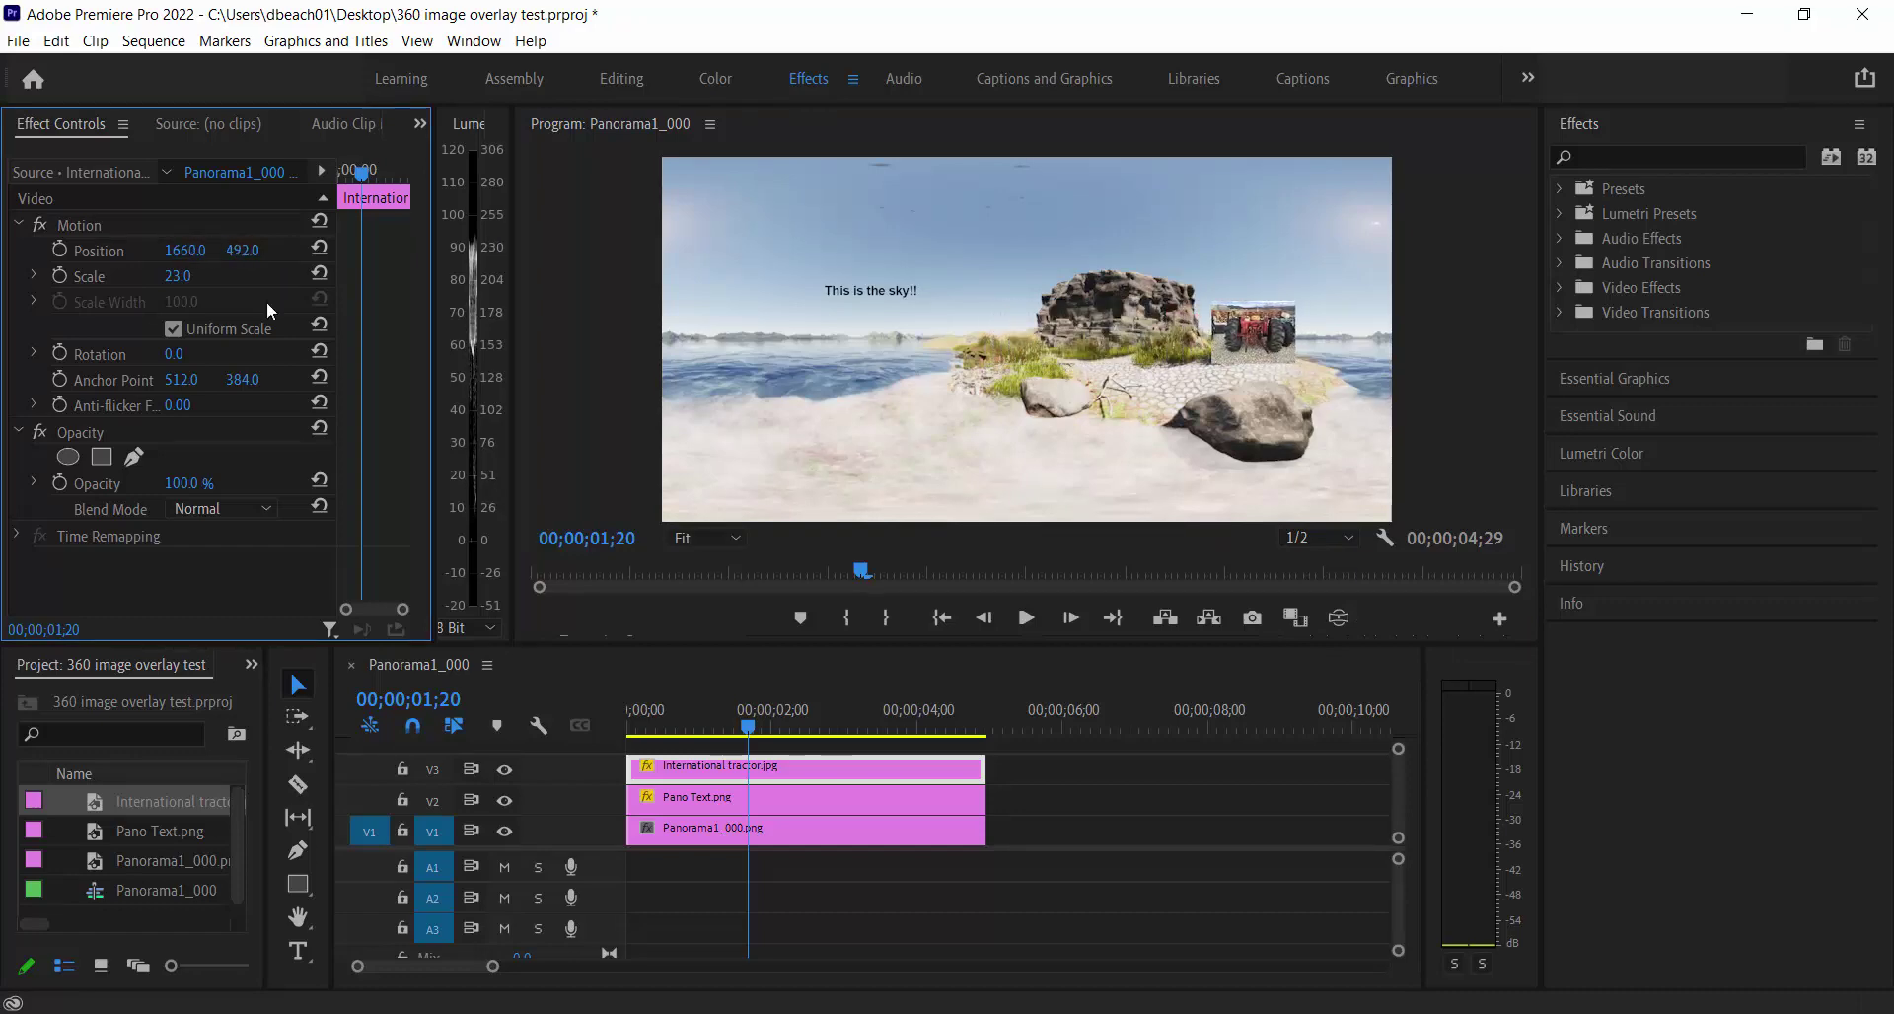
pyautogui.click(1339, 617)
pyautogui.moveTo(1158, 336); pyautogui.dragTo(808, 341)
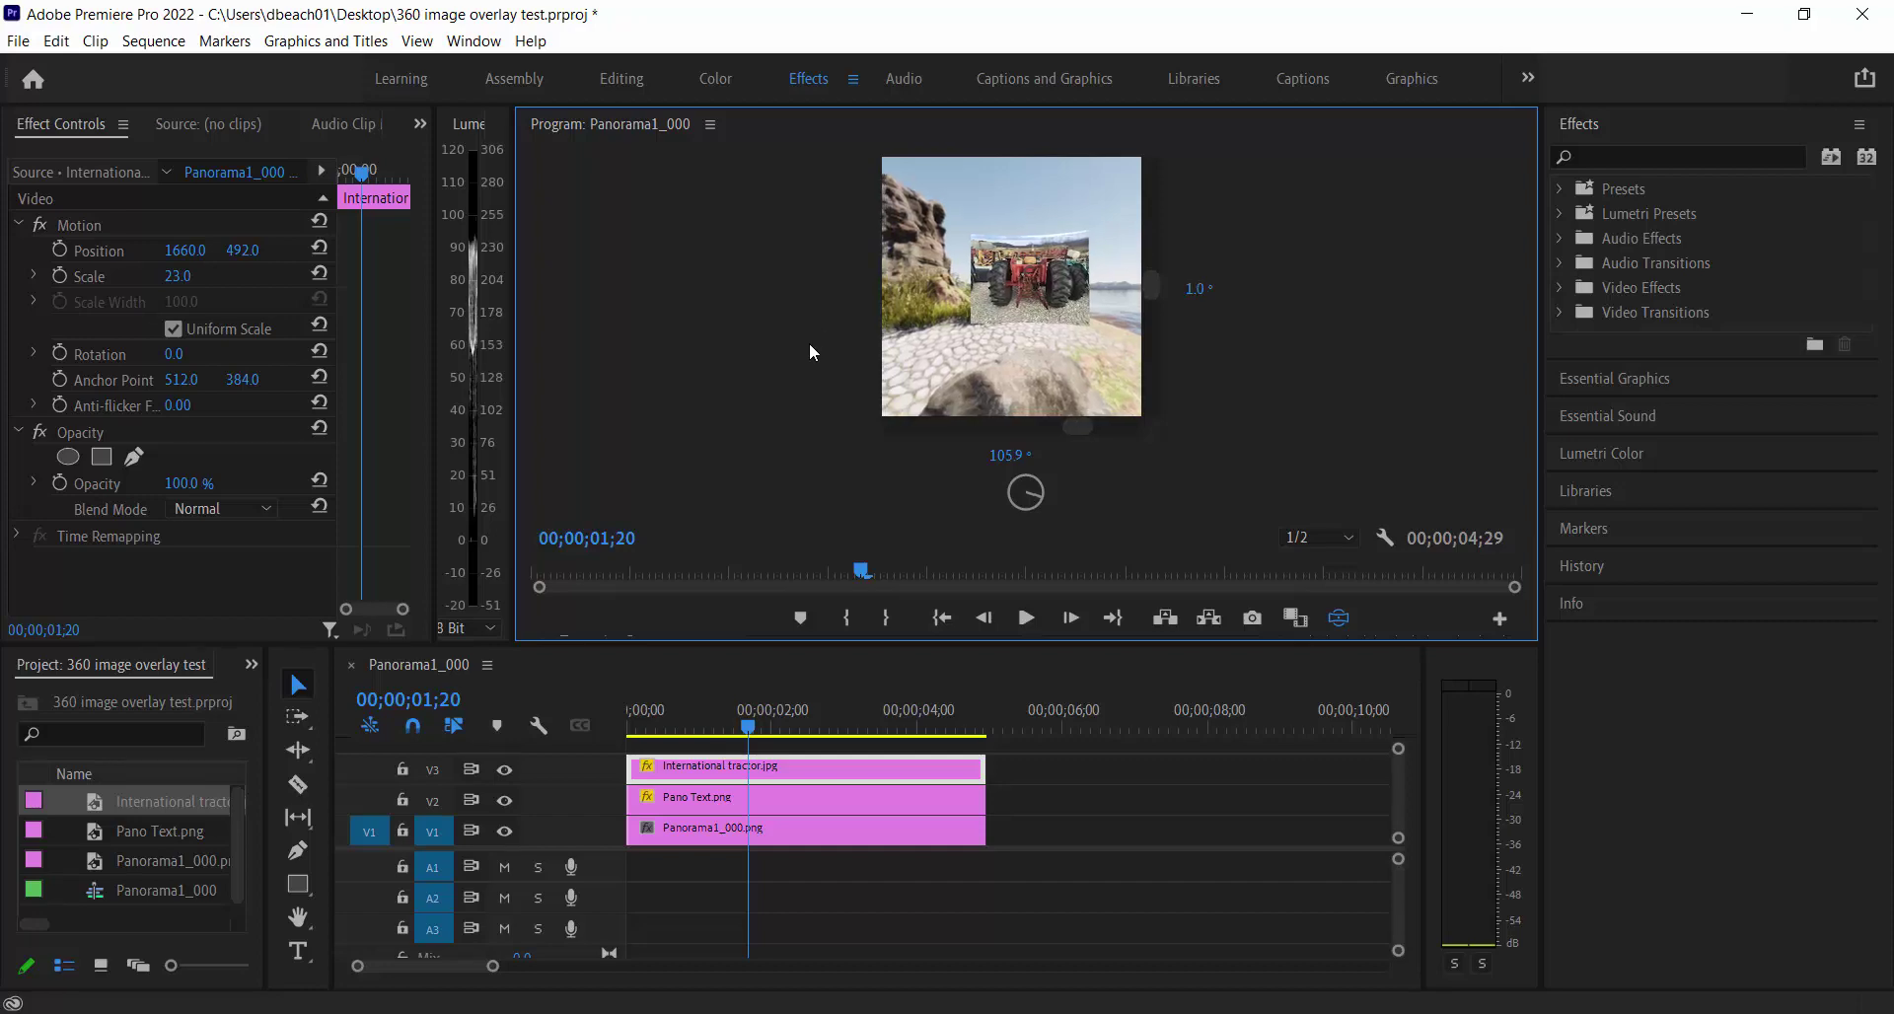
pyautogui.moveTo(1036, 308)
pyautogui.mouseDown()
pyautogui.moveTo(961, 340)
pyautogui.moveTo(1057, 299)
pyautogui.moveTo(1026, 331)
pyautogui.mouseUp()
pyautogui.click(1337, 617)
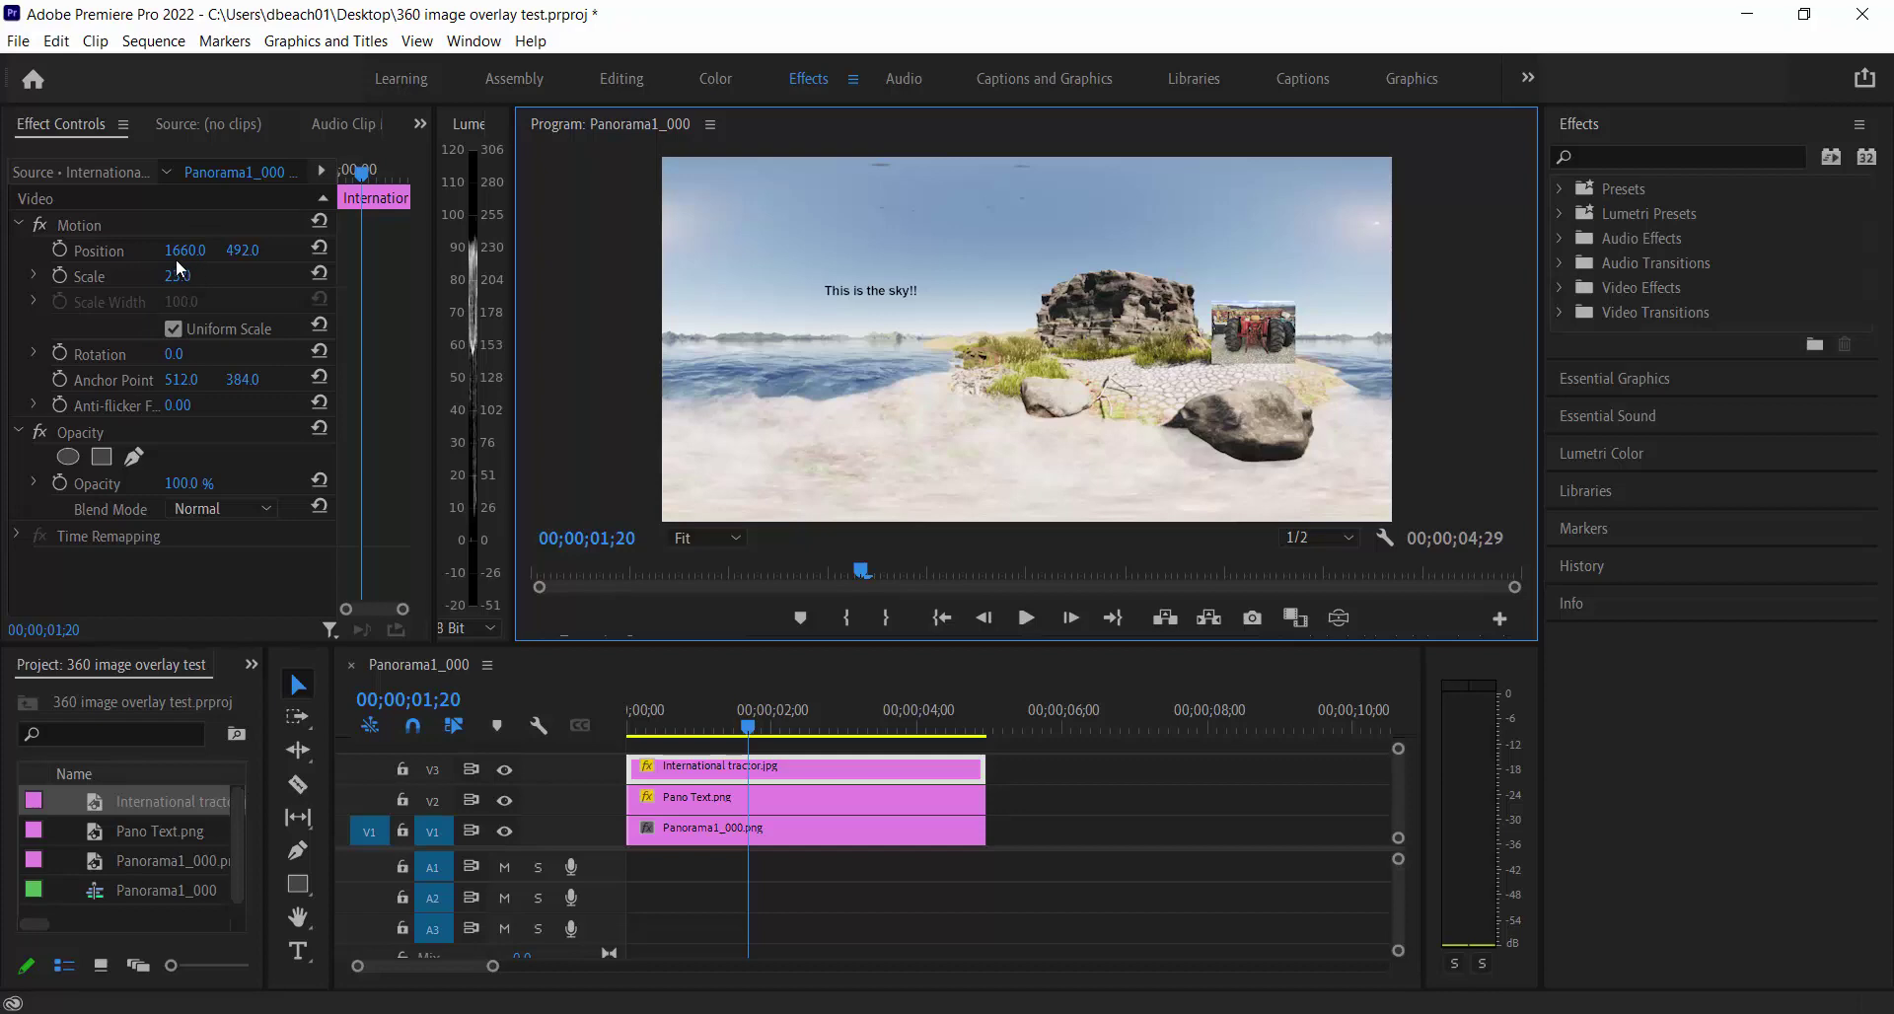
# Set the tractor to position 1054, 156 and scale 39, then tilt the 360° view up to see it overhead.
pyautogui.moveTo(185, 250); pyautogui.dragTo(272, 260)
pyautogui.click(1338, 617)
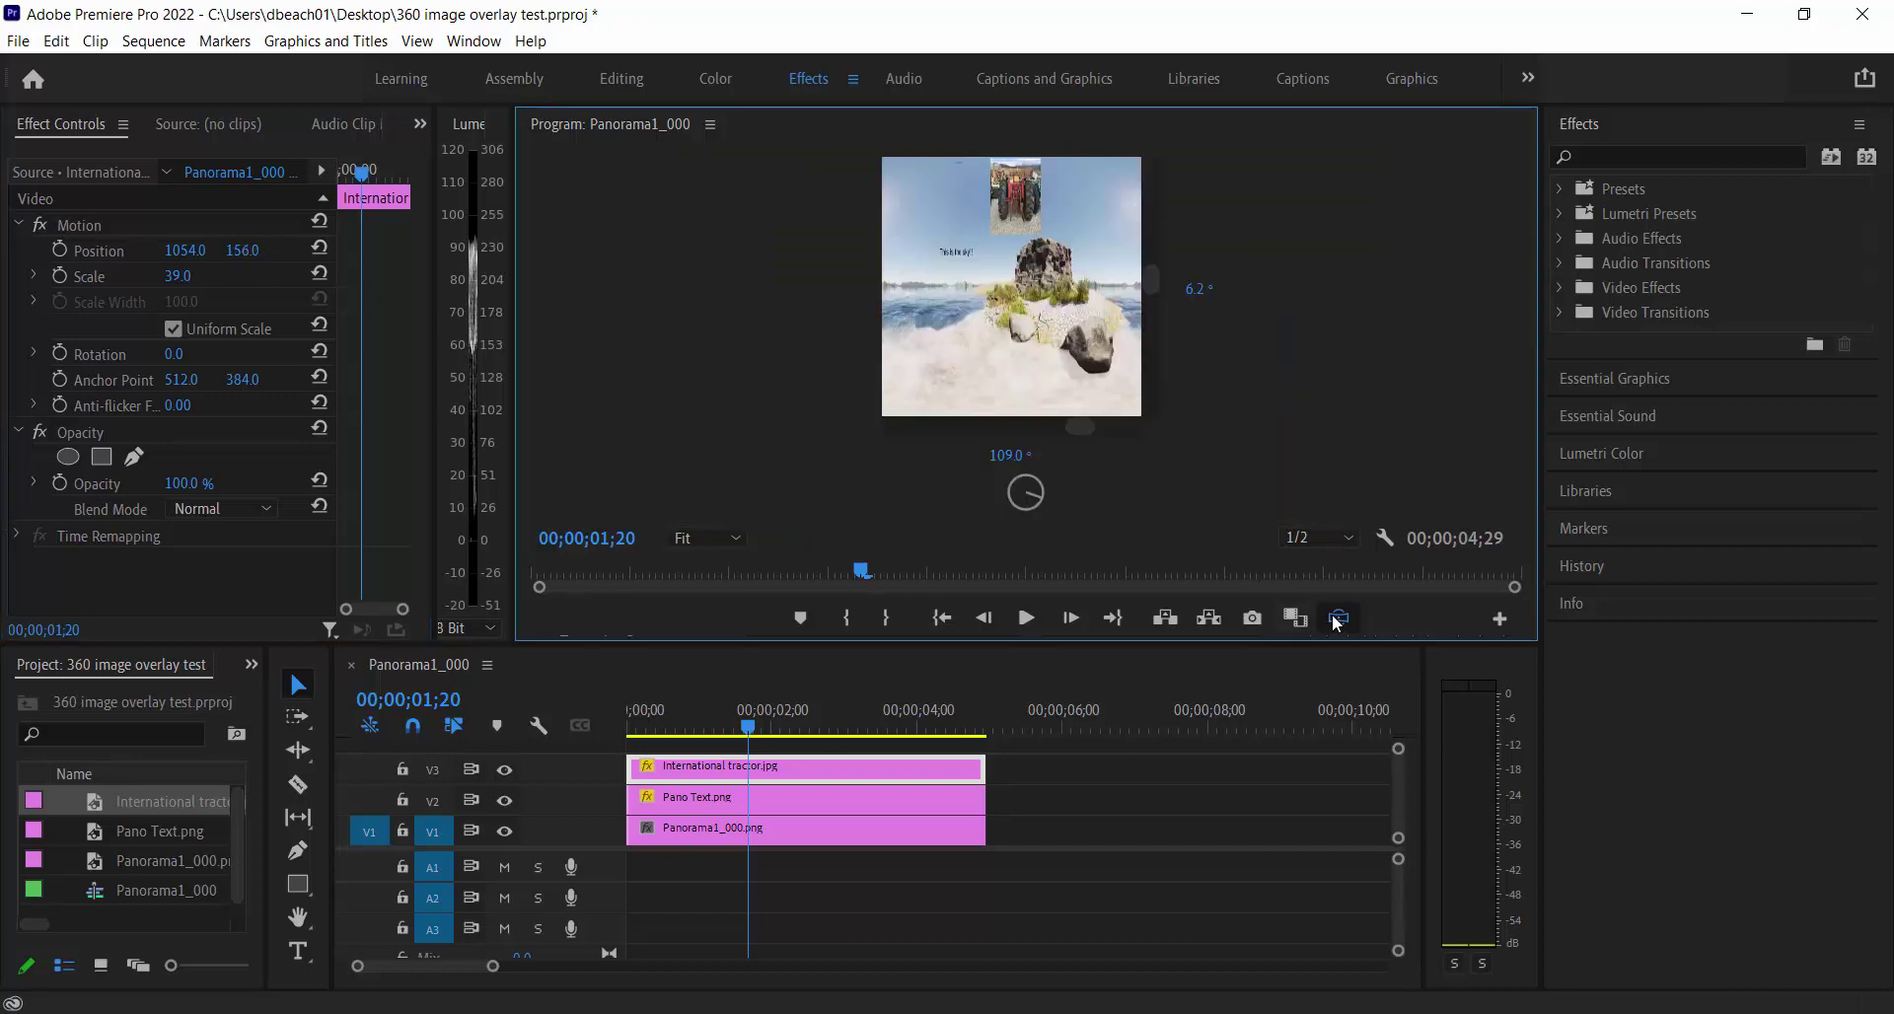
pyautogui.moveTo(1071, 258); pyautogui.dragTo(1063, 403)
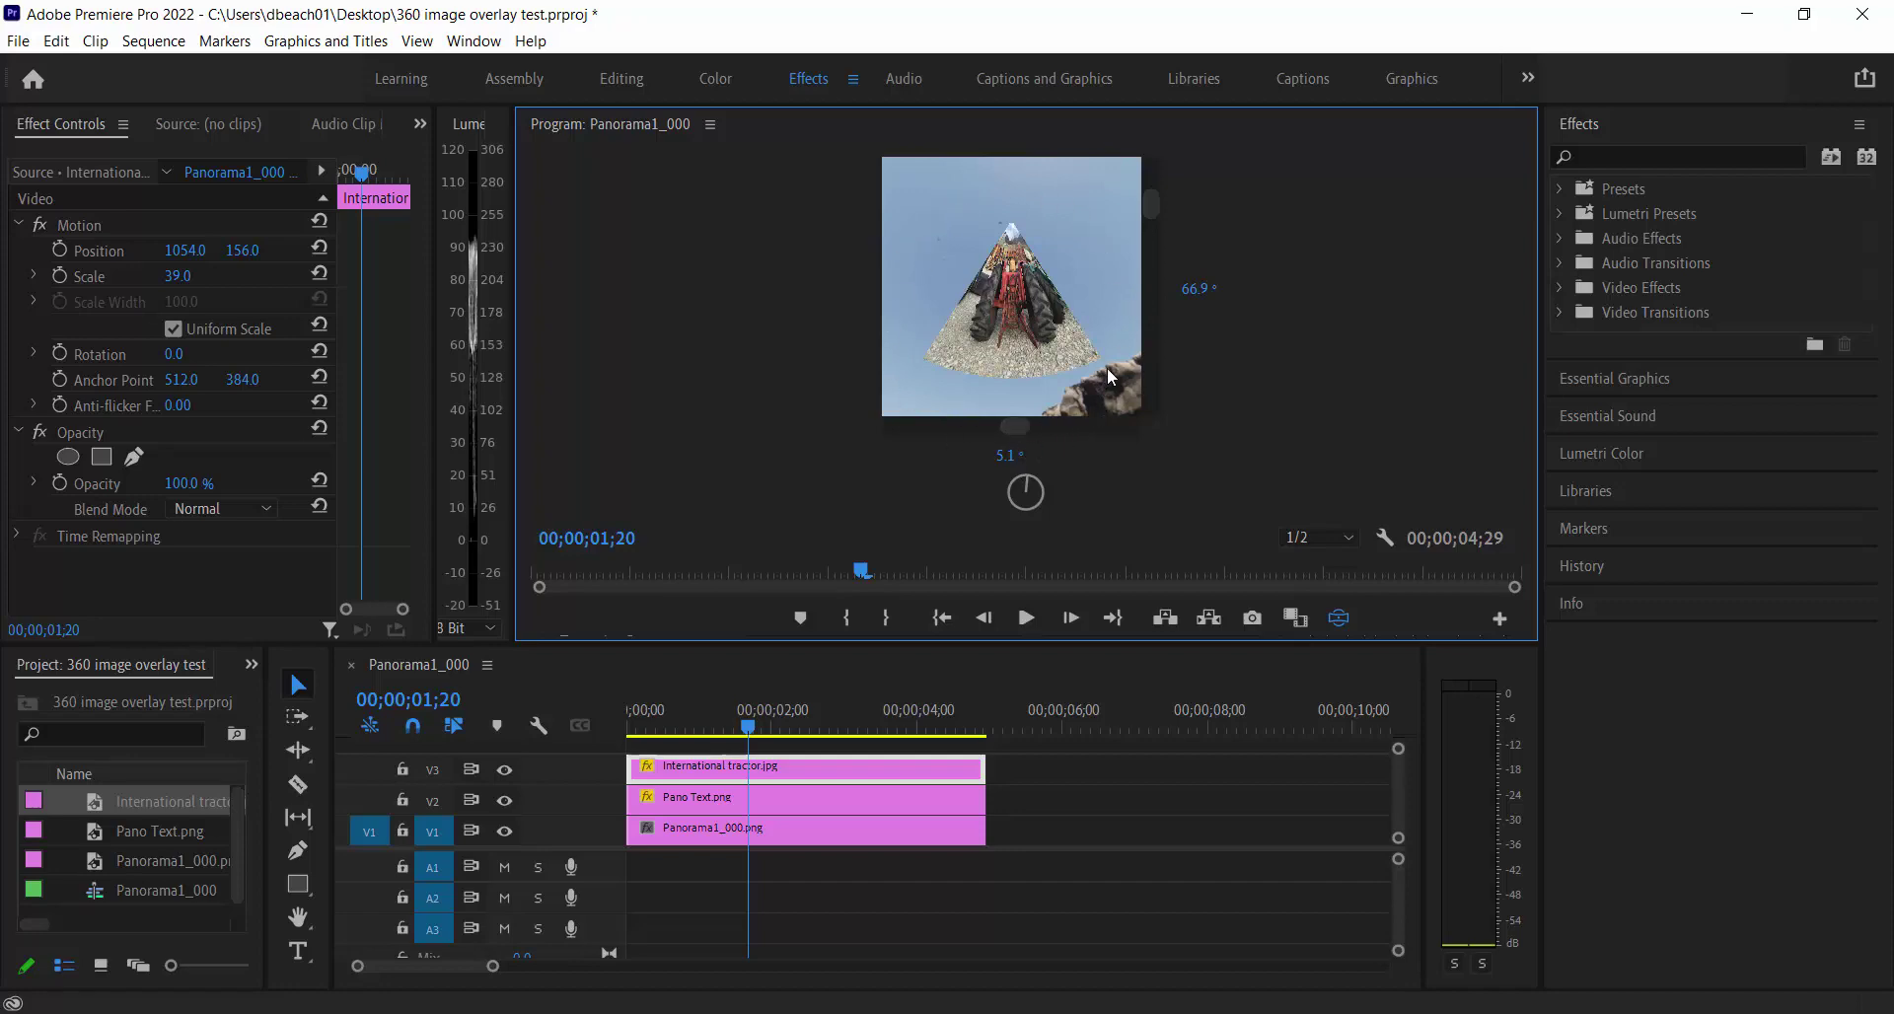
pyautogui.moveTo(1106, 367); pyautogui.dragTo(1075, 209)
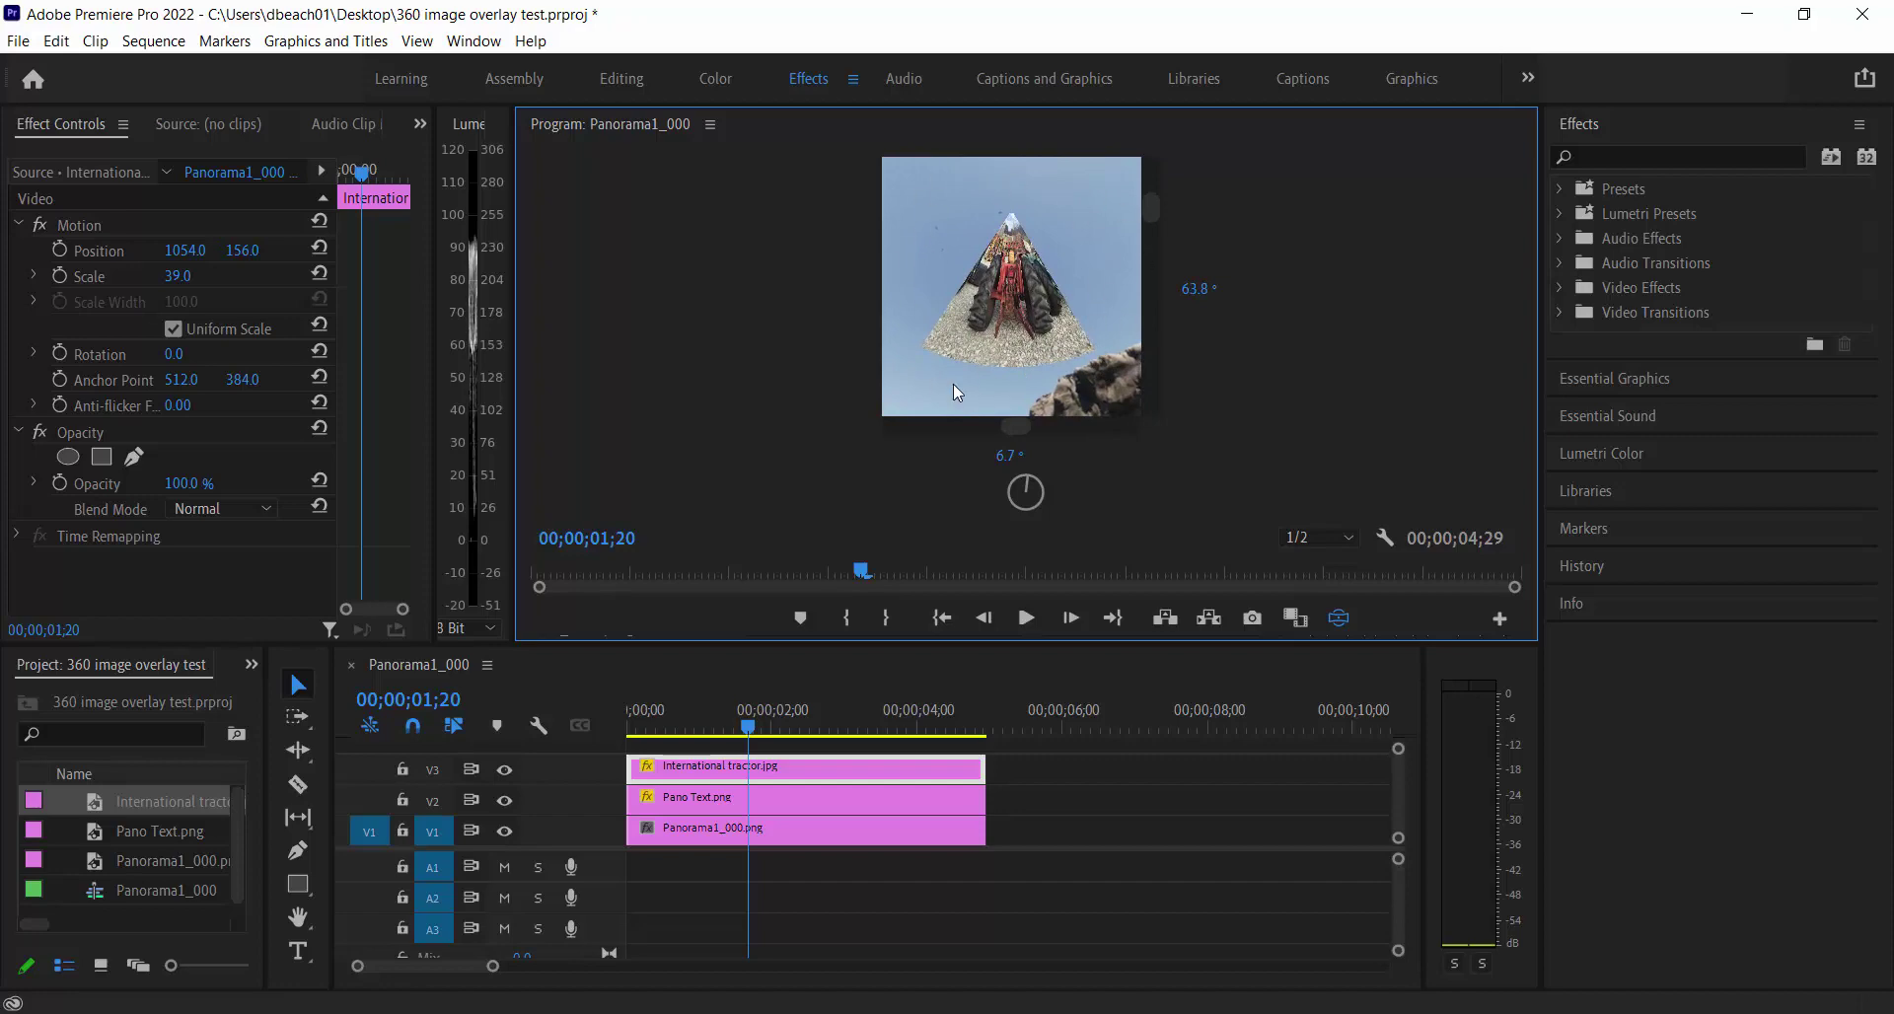
pyautogui.scroll(-4, 1010, 335)
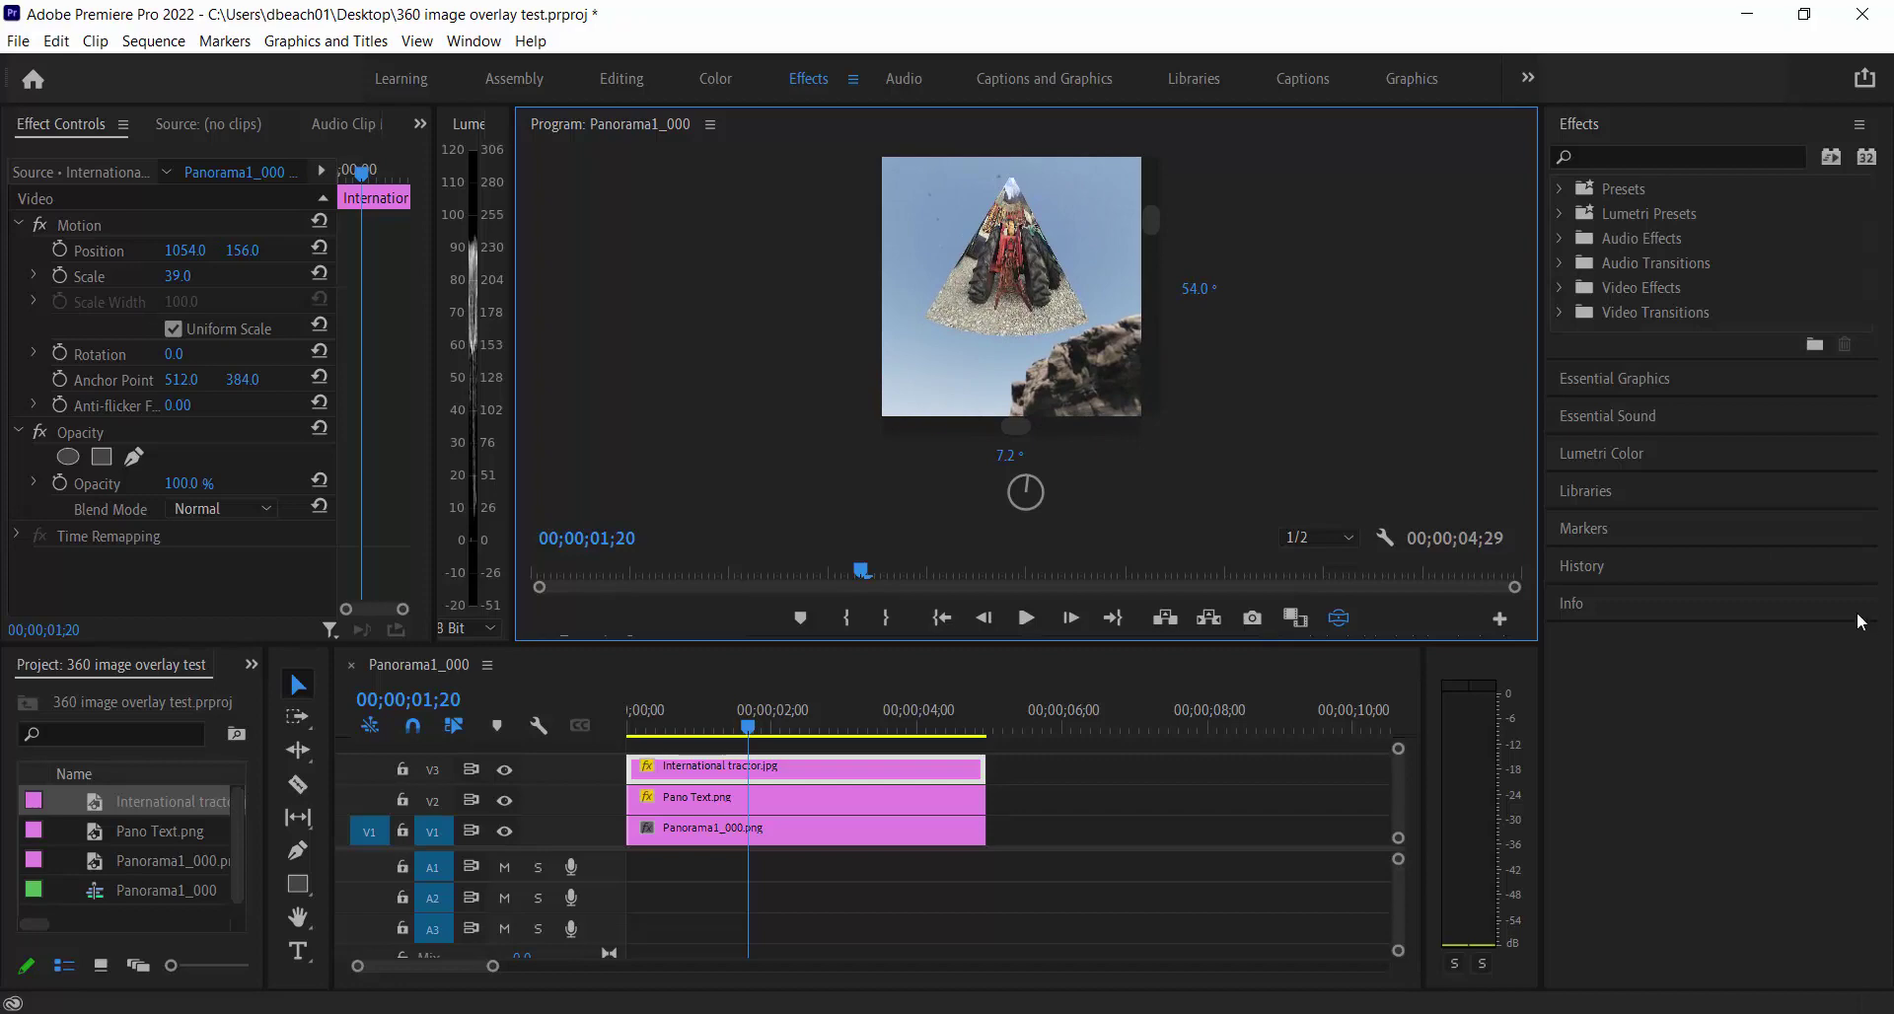
pyautogui.moveTo(1138, 385); pyautogui.dragTo(1034, 376)
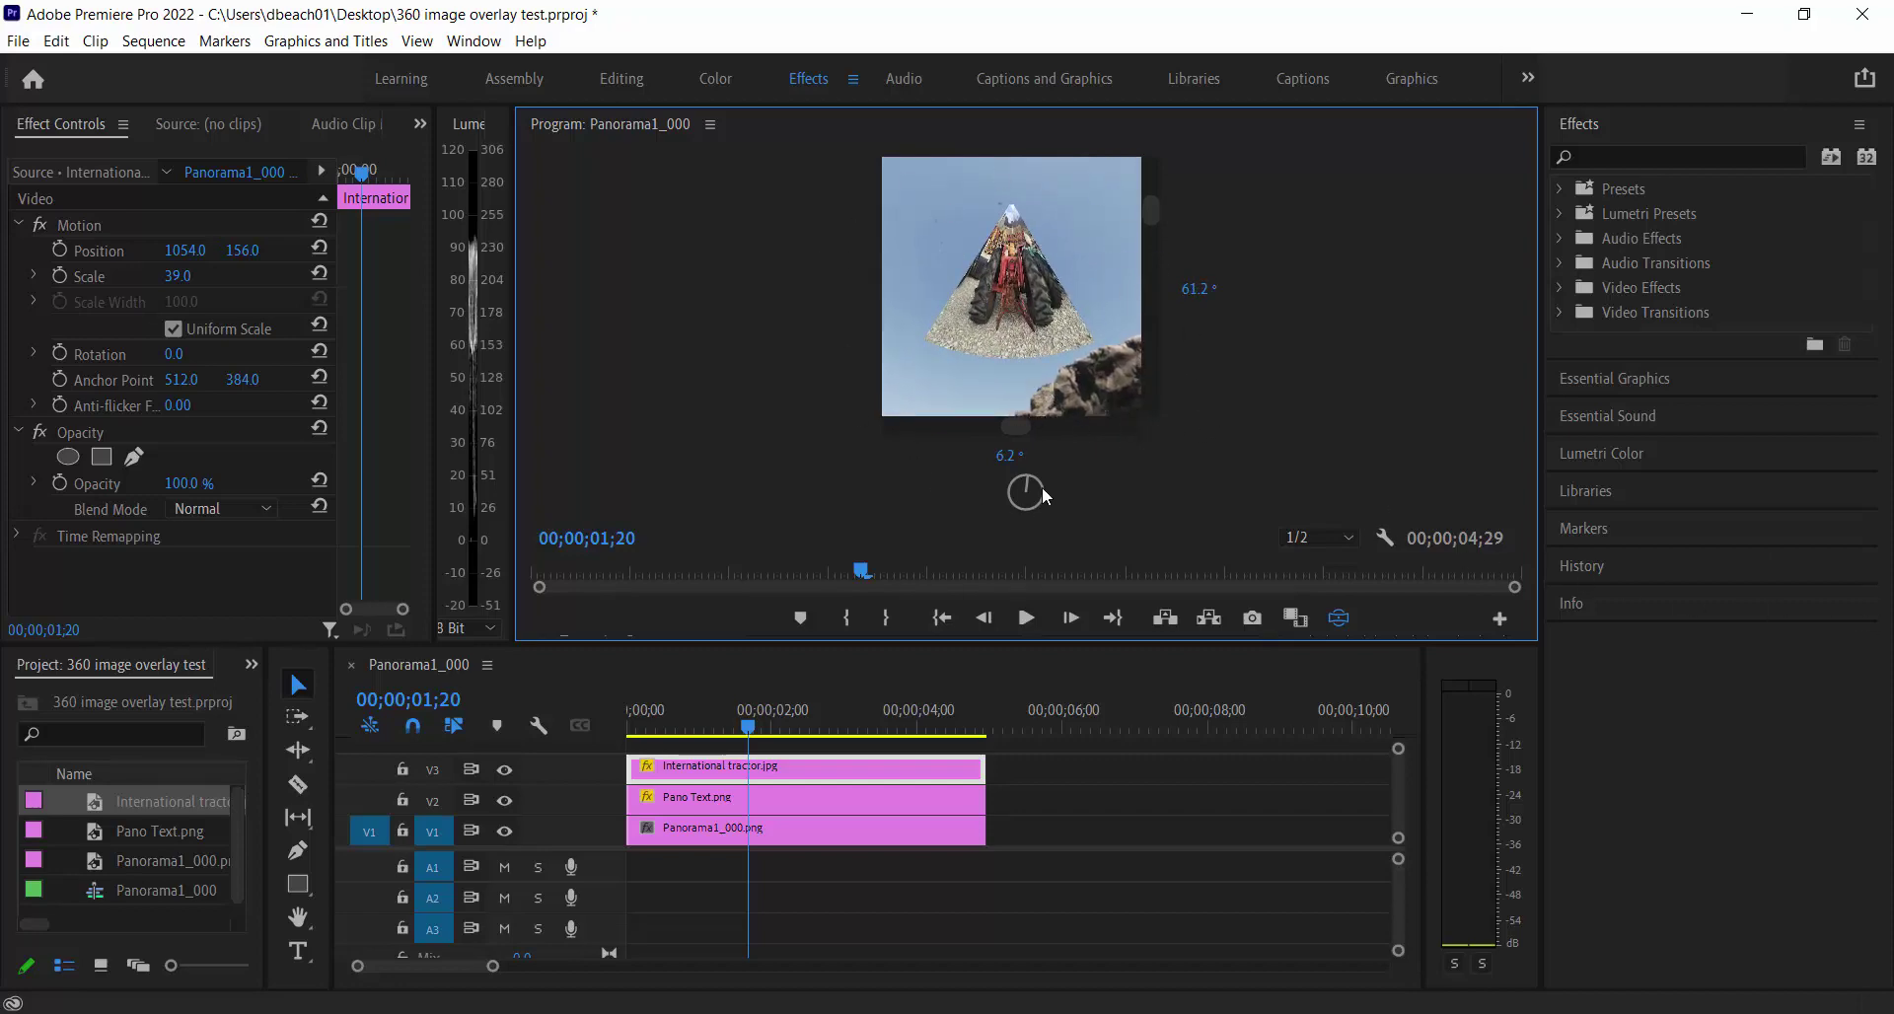
pyautogui.click(789, 774)
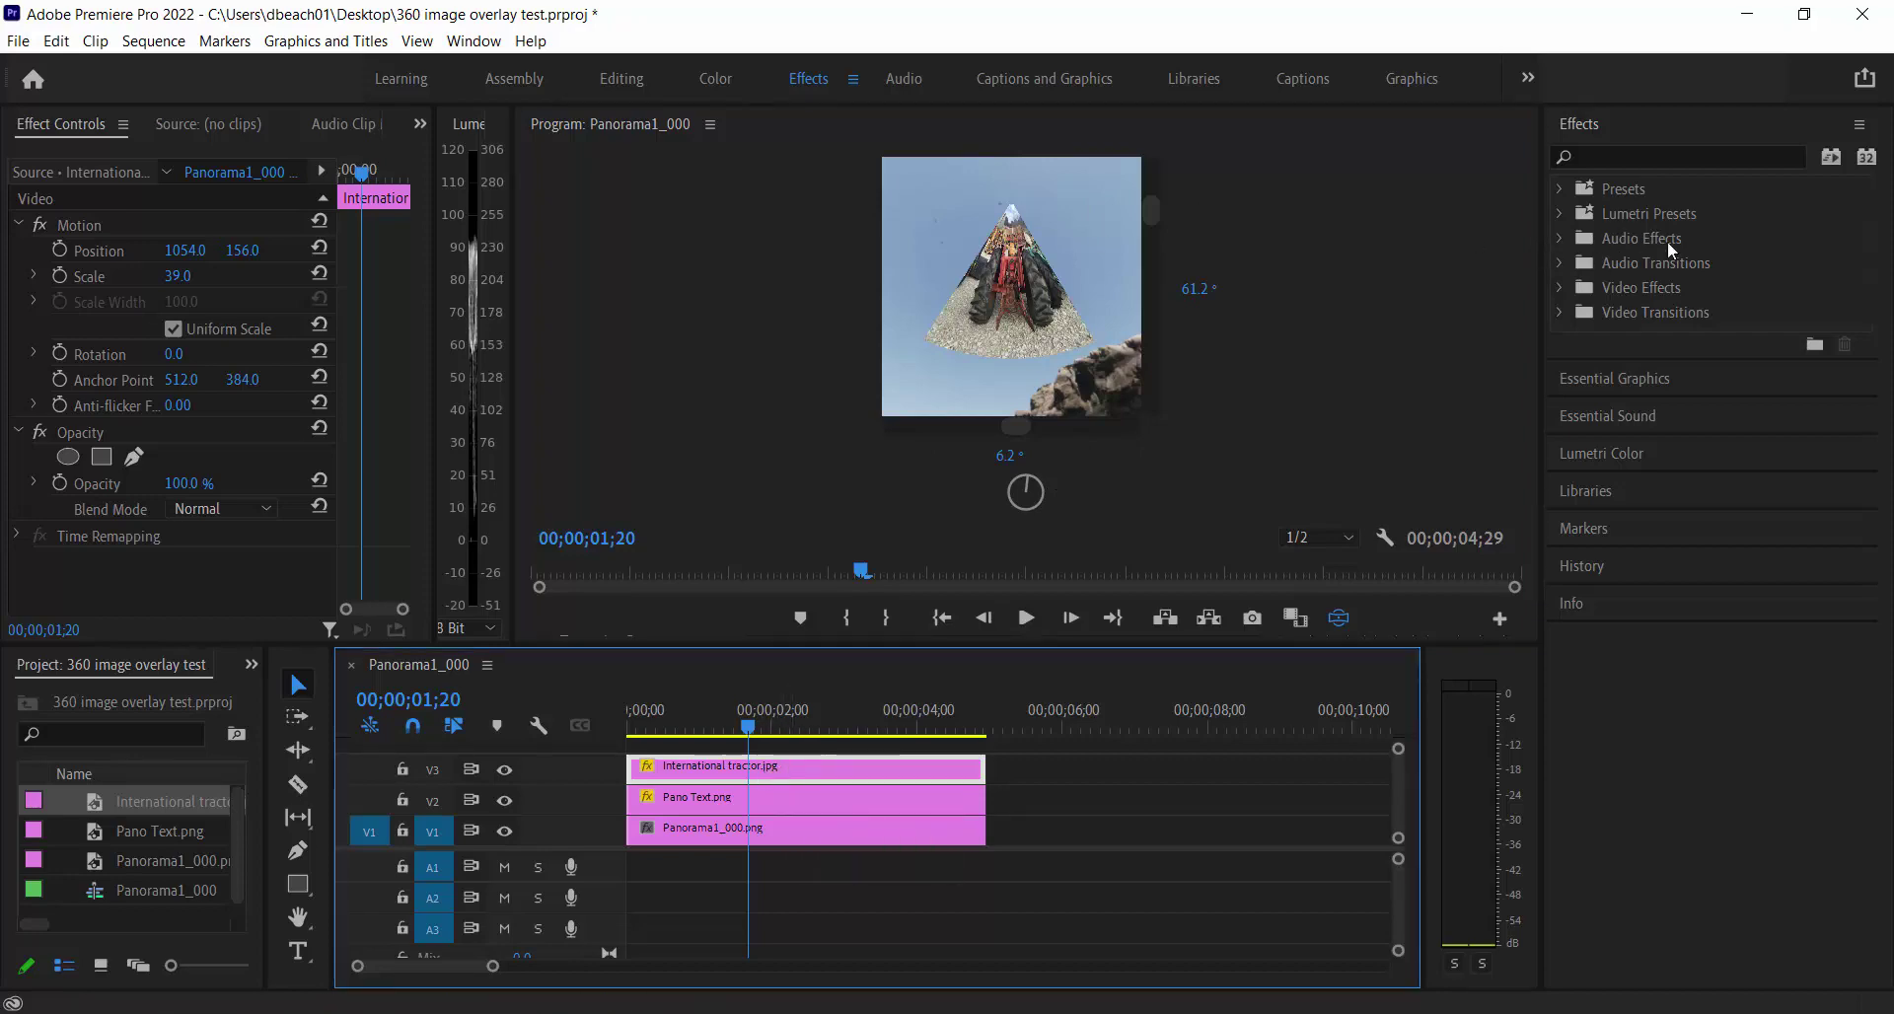
# Apply Immersive Video's VR Plane to Sphere to the tractor clip and raise its Scale to 56.
pyautogui.click(1559, 287)
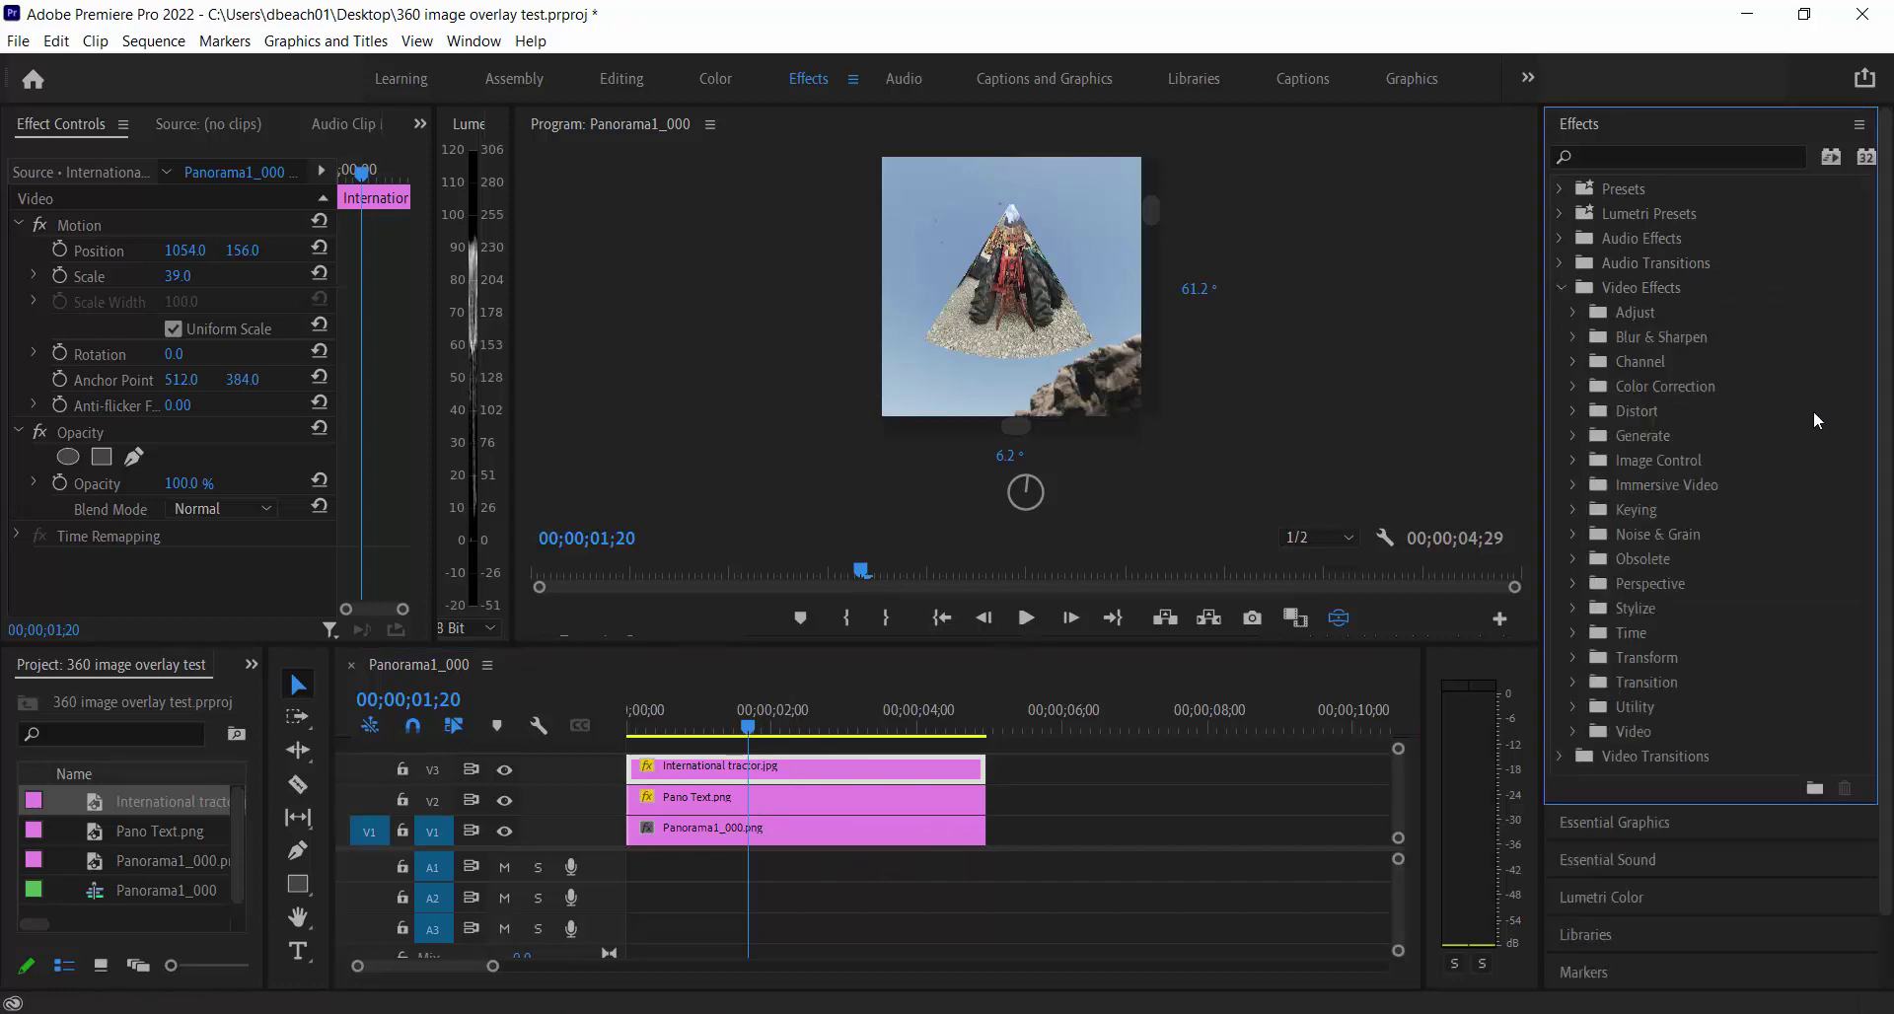
pyautogui.click(1572, 485)
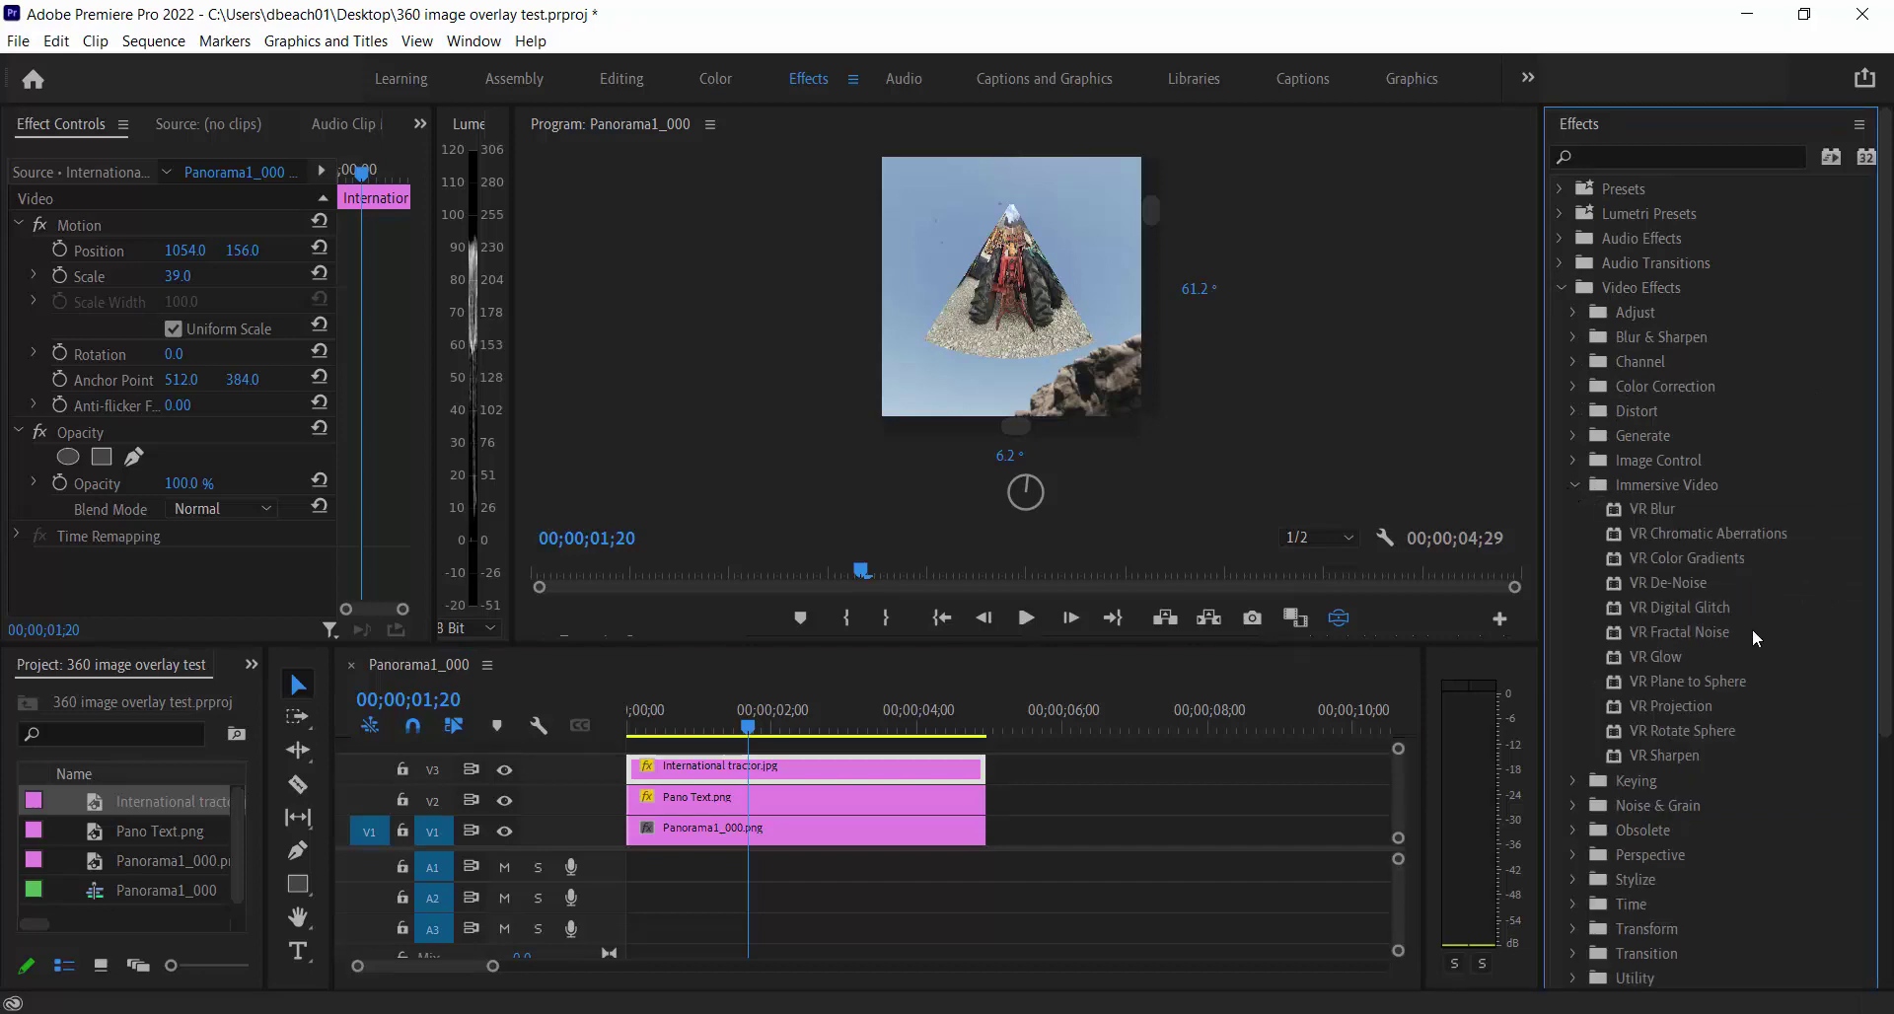
pyautogui.click(1687, 684)
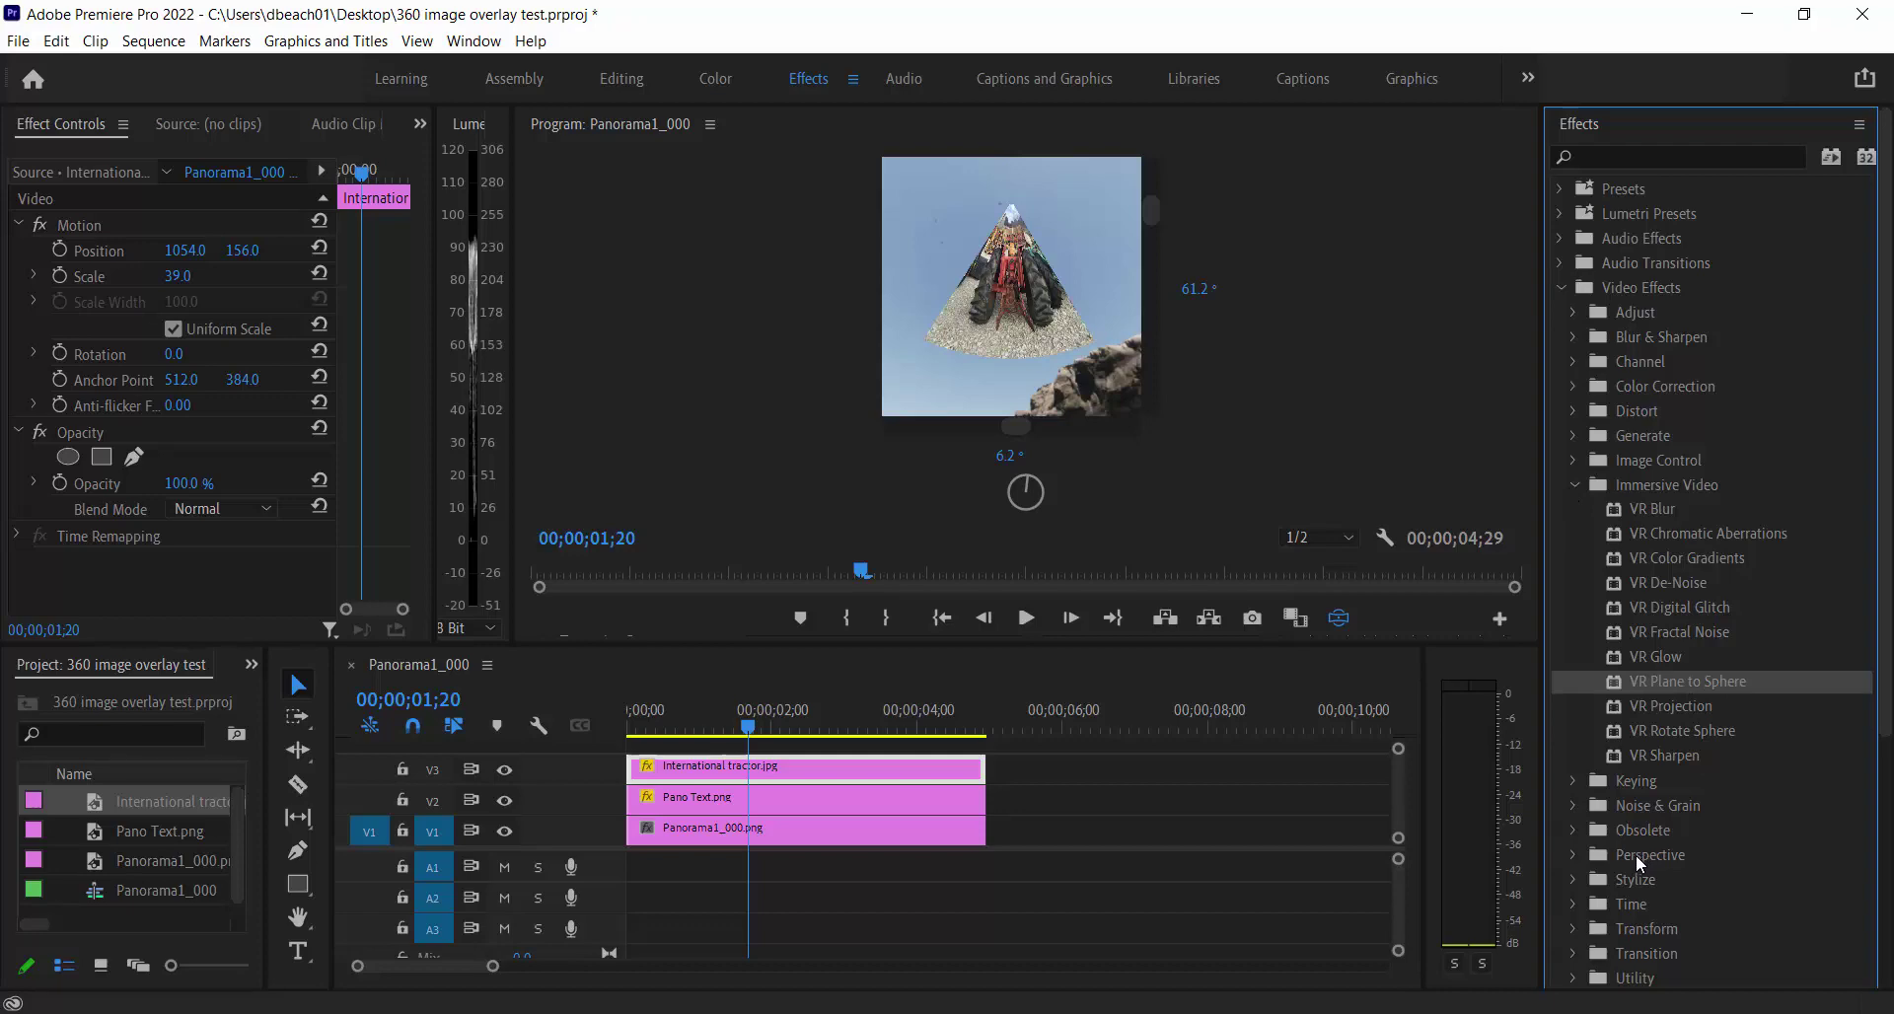
pyautogui.moveTo(1649, 659); pyautogui.dragTo(825, 772)
pyautogui.moveTo(1032, 310)
pyautogui.mouseDown()
pyautogui.moveTo(1026, 259)
pyautogui.moveTo(1036, 282)
pyautogui.mouseUp()
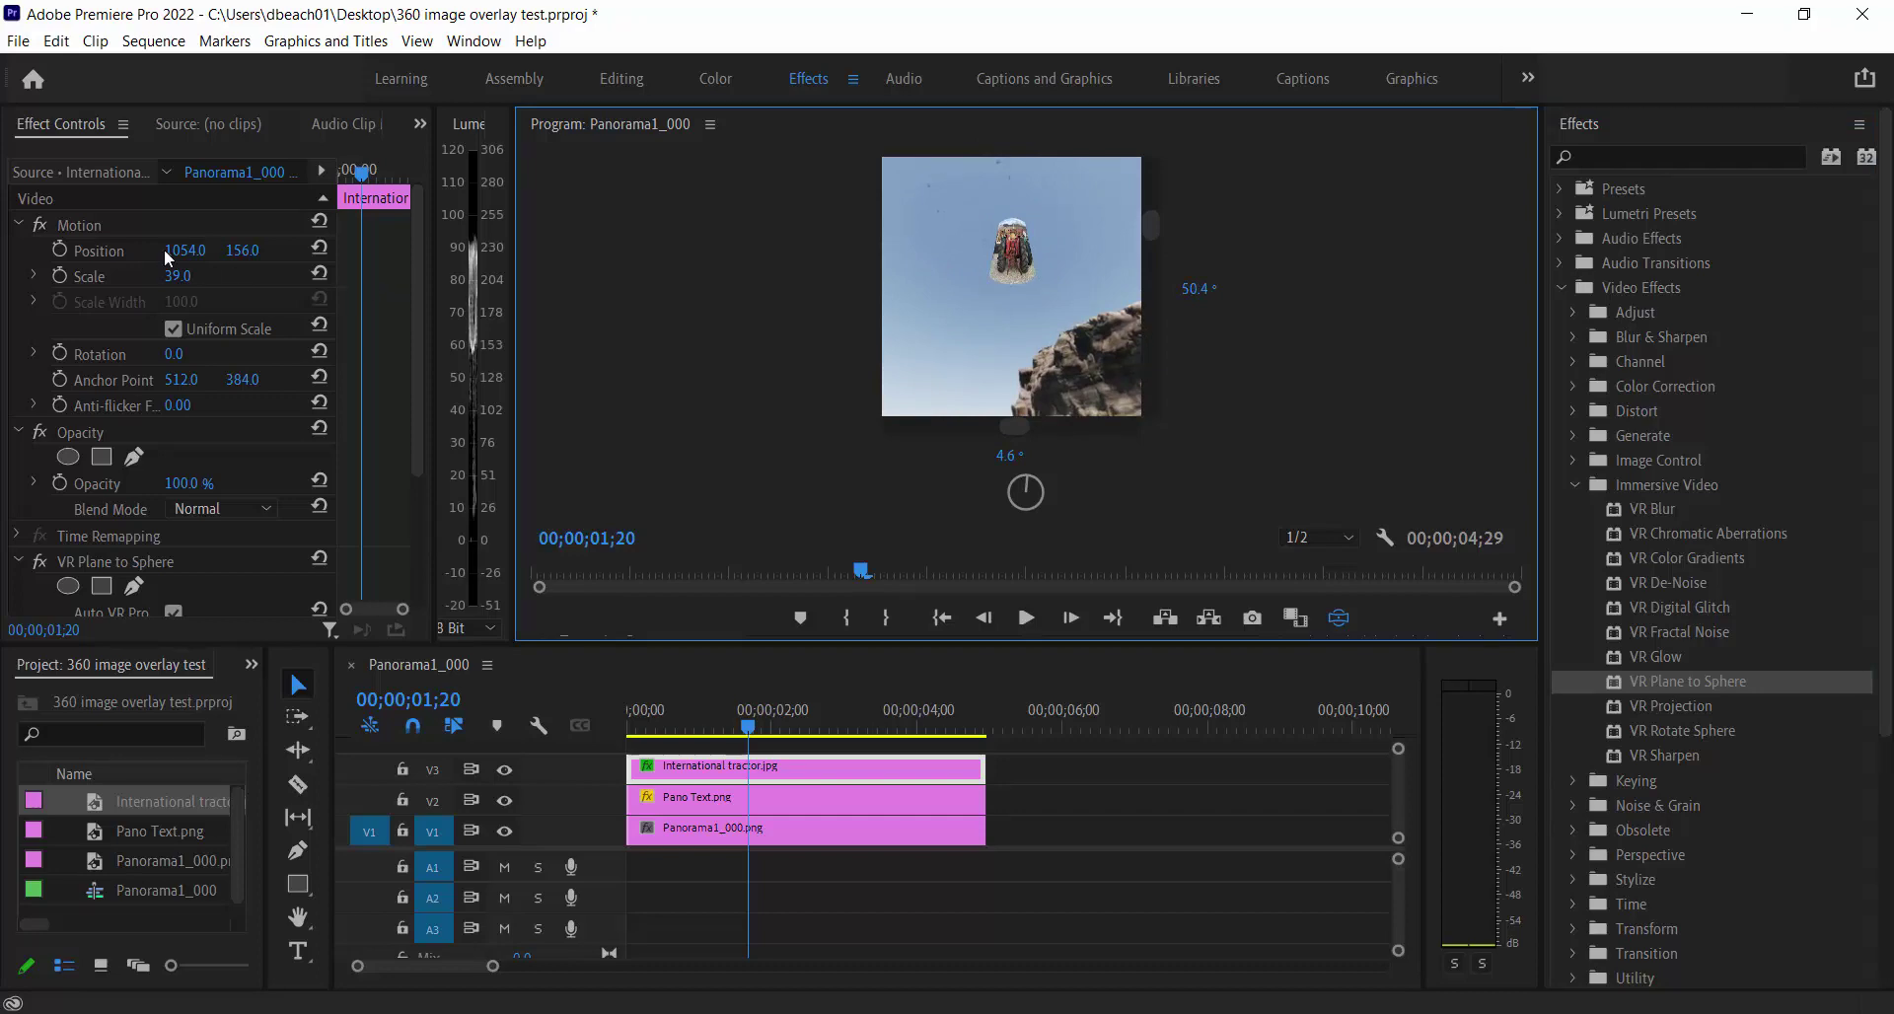
pyautogui.moveTo(176, 277); pyautogui.dragTo(195, 276)
# Set the tractor to scale 88 and position 1868, 455, then inspect it in the 360° view.
pyautogui.click(1328, 618)
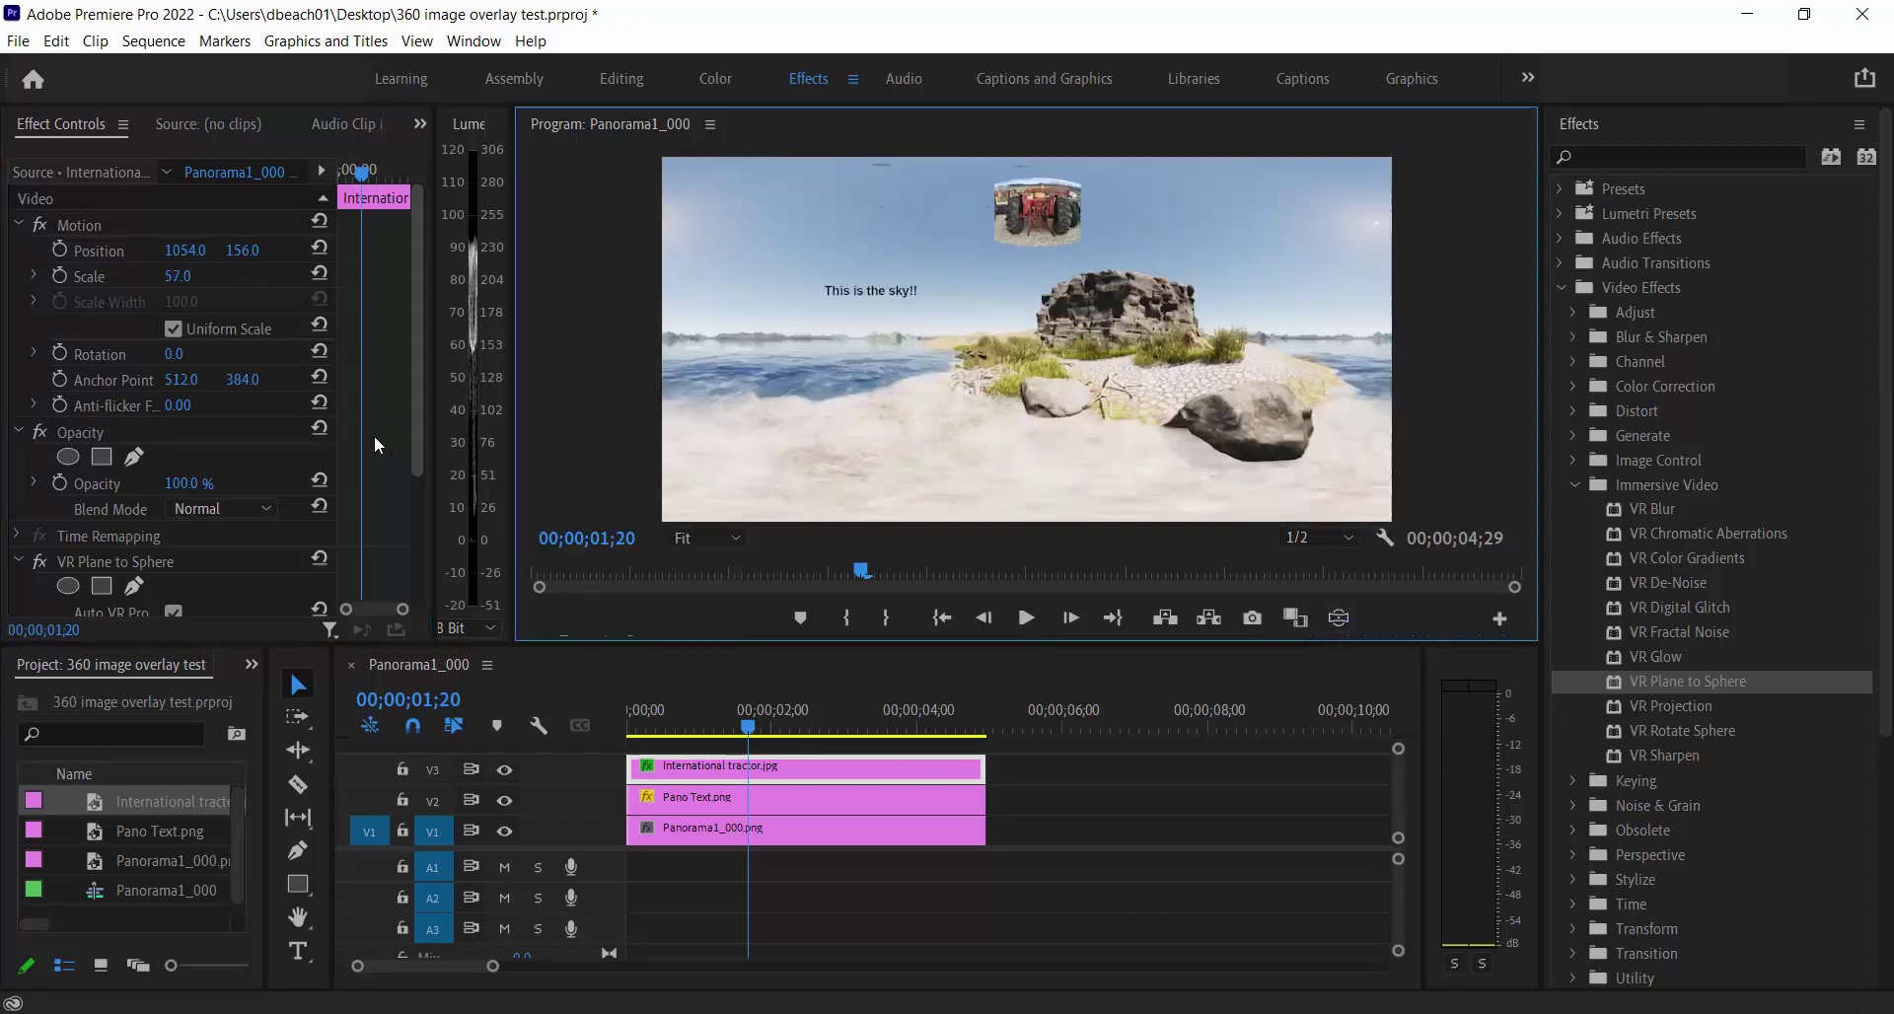
pyautogui.moveTo(177, 278); pyautogui.dragTo(248, 253)
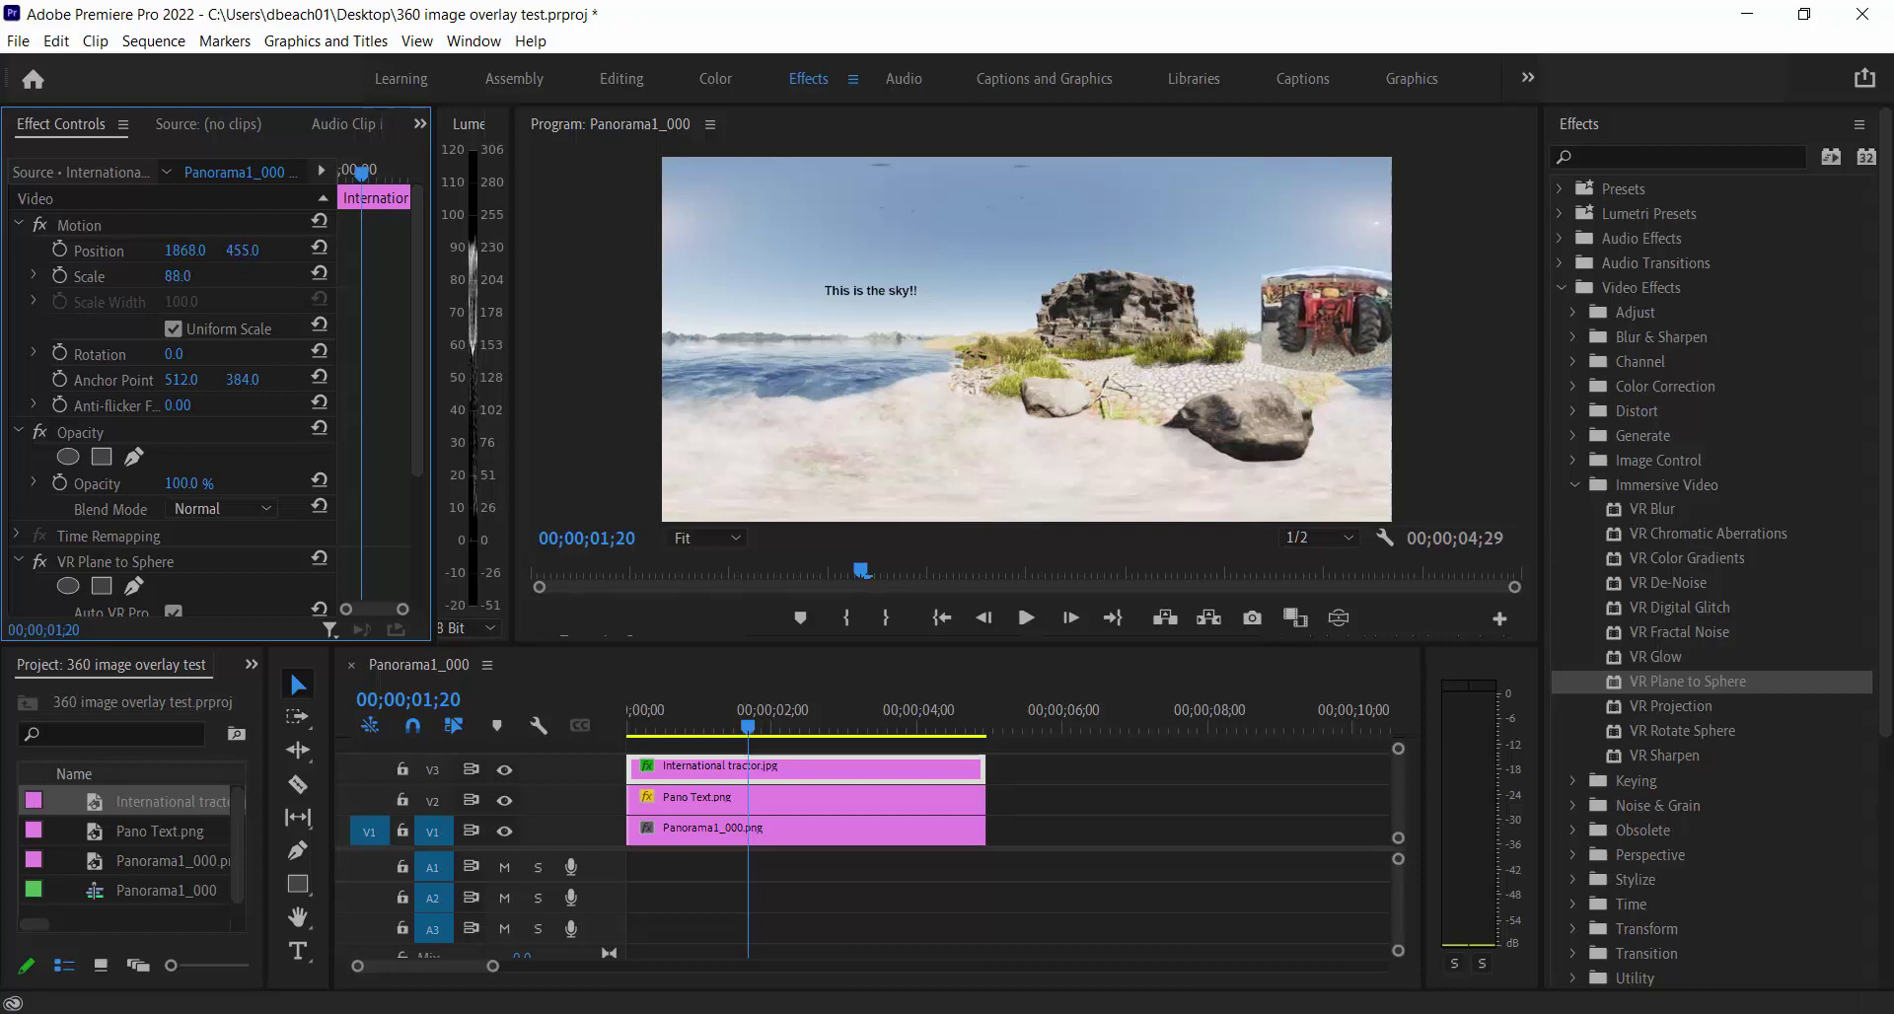
pyautogui.click(1338, 618)
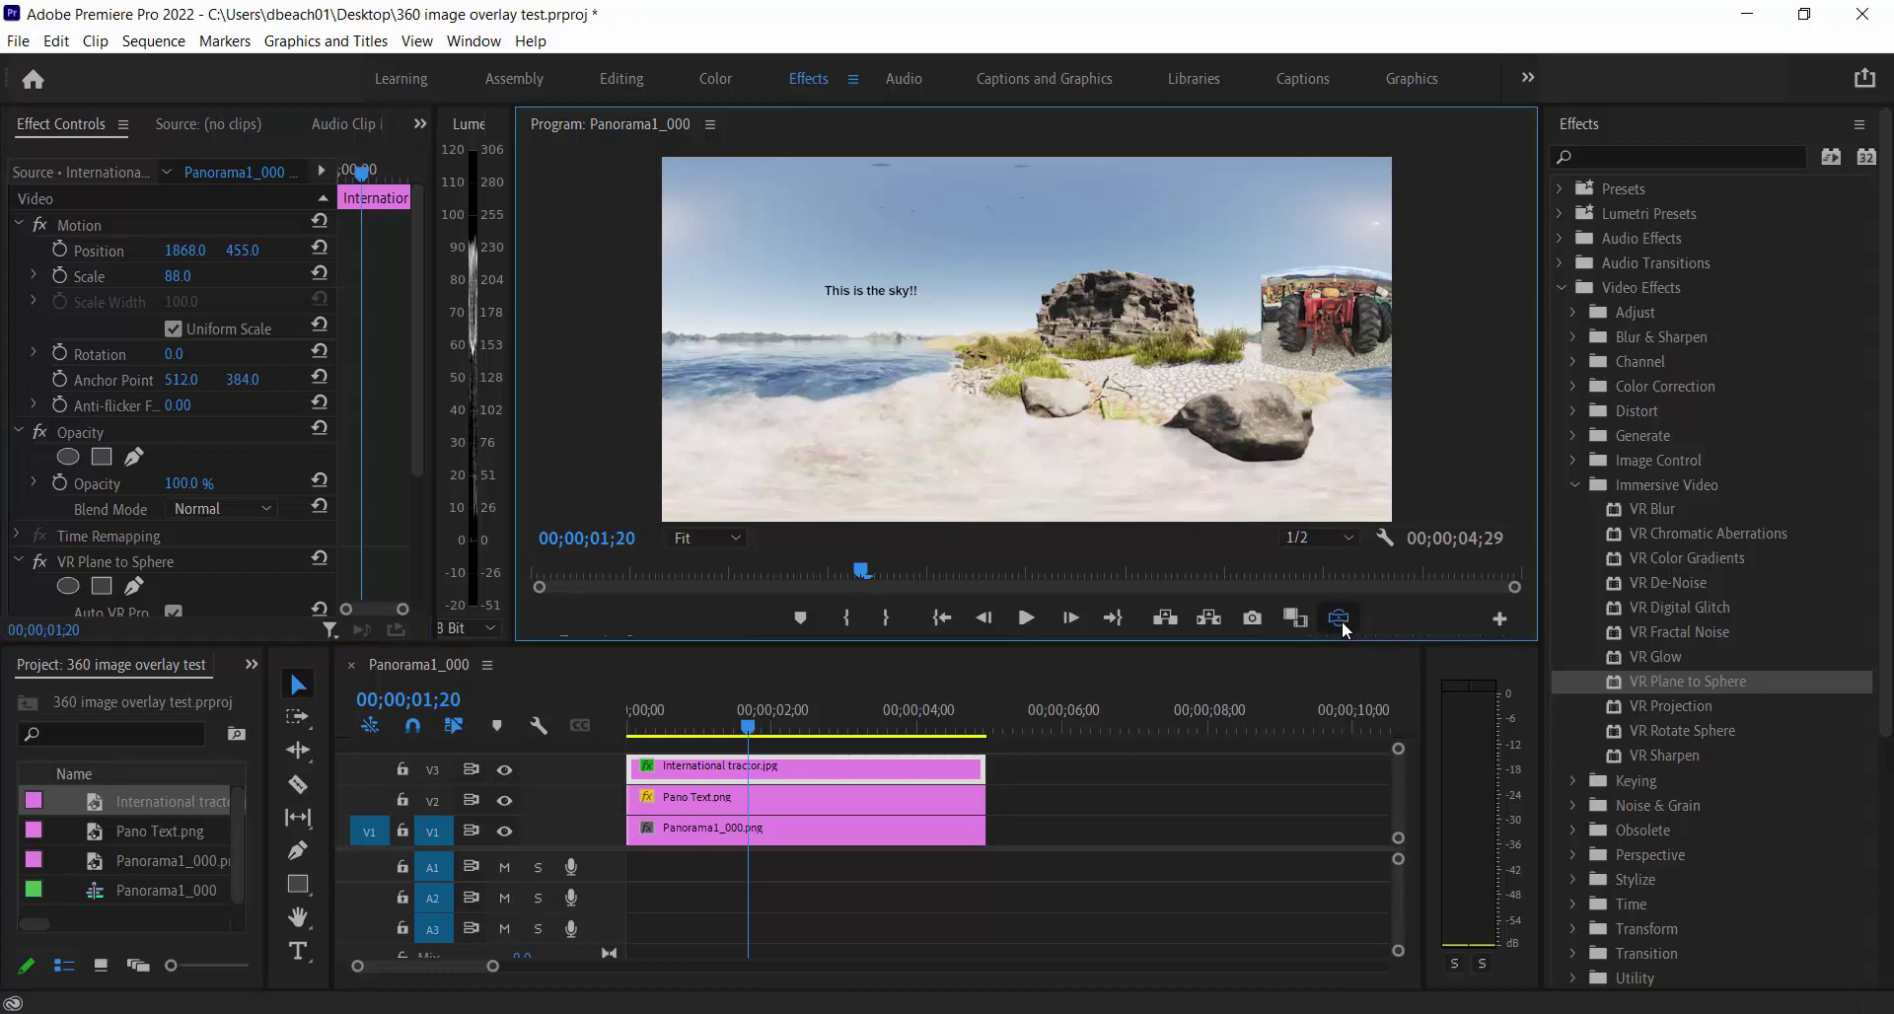
pyautogui.moveTo(1200, 336); pyautogui.dragTo(1039, 284)
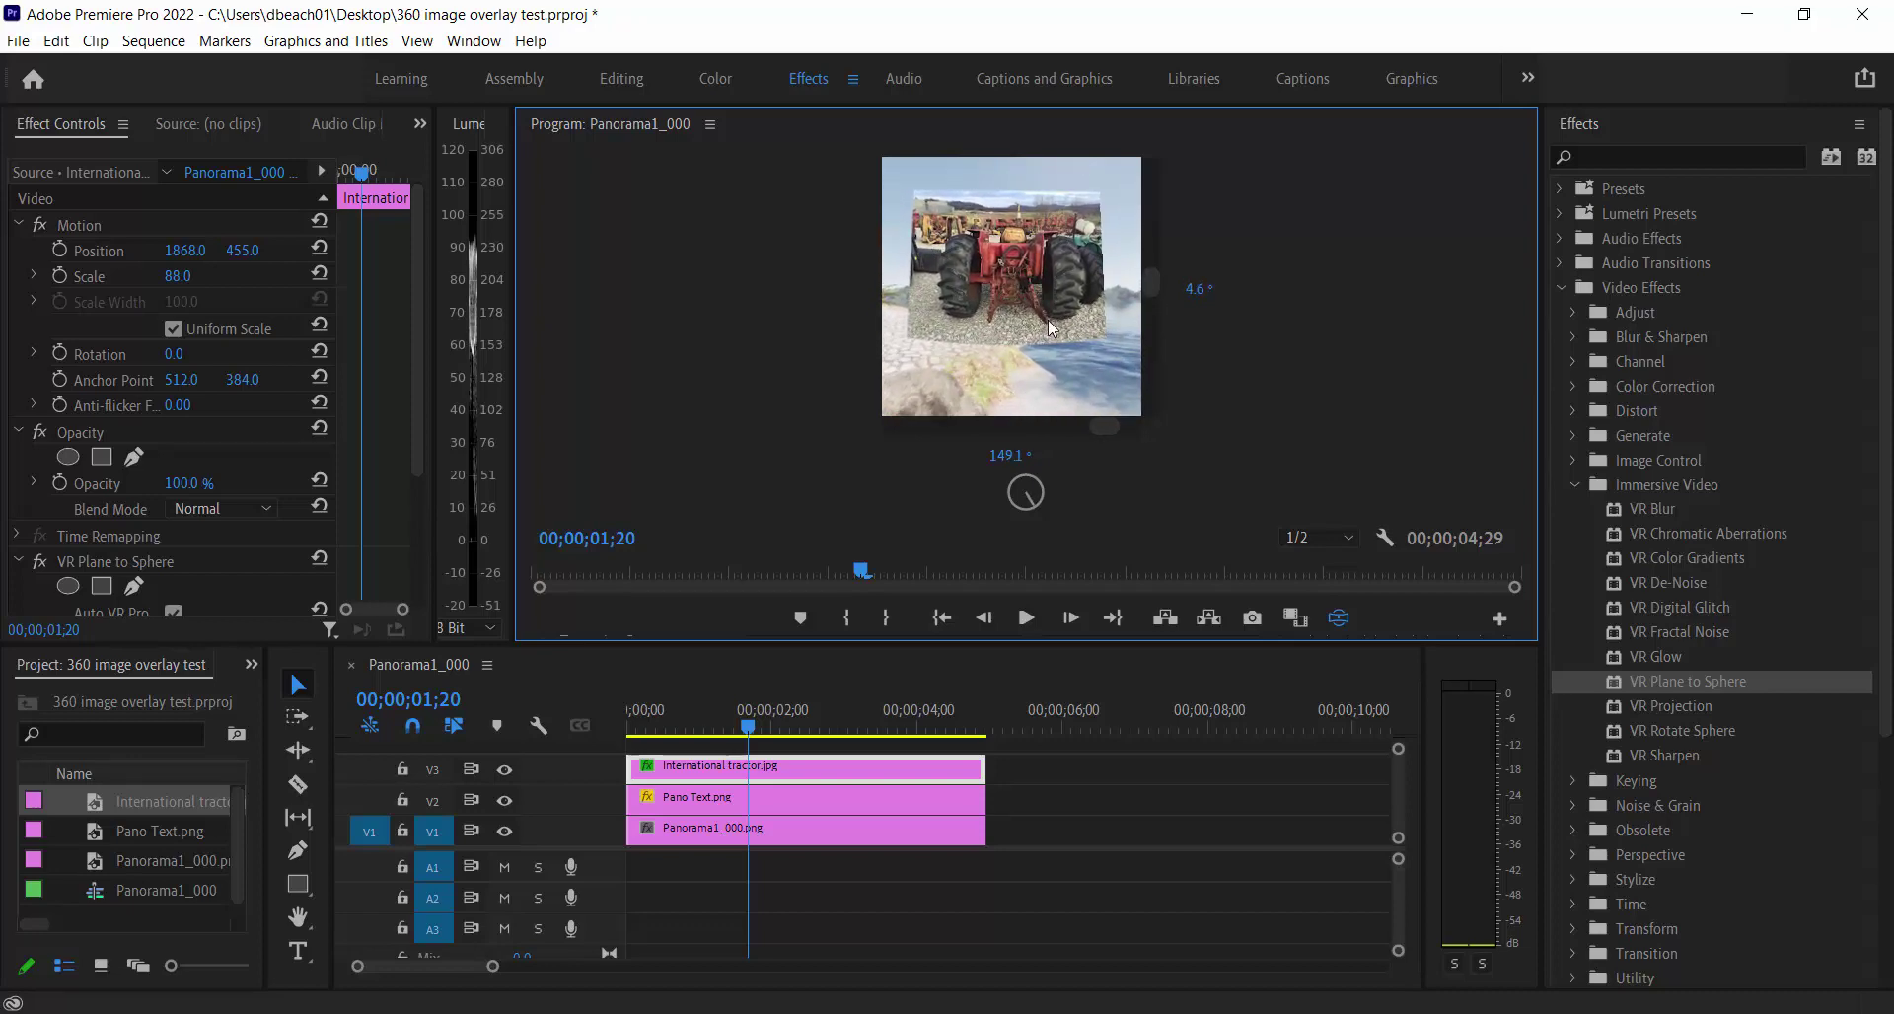
pyautogui.moveTo(920, 310); pyautogui.dragTo(998, 353)
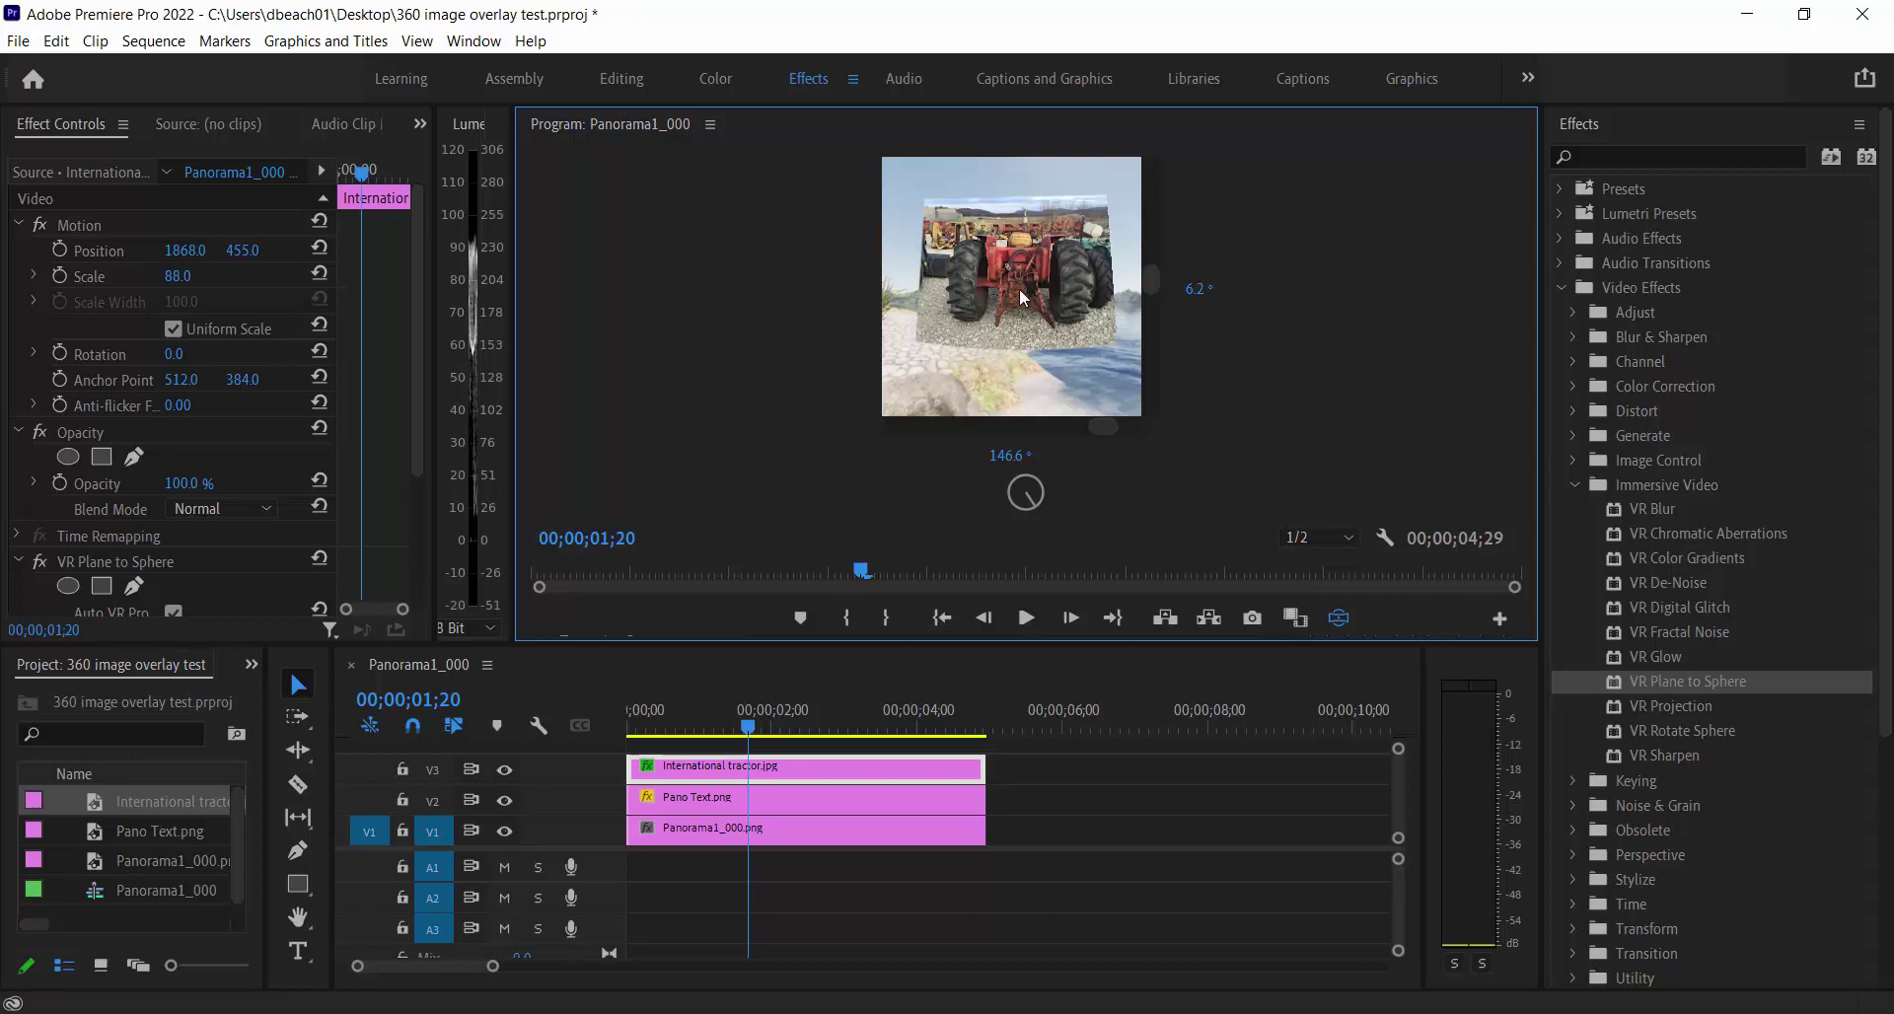
pyautogui.moveTo(1022, 294)
pyautogui.mouseDown()
pyautogui.moveTo(1079, 311)
pyautogui.moveTo(1005, 321)
pyautogui.moveTo(1014, 291)
pyautogui.mouseUp()
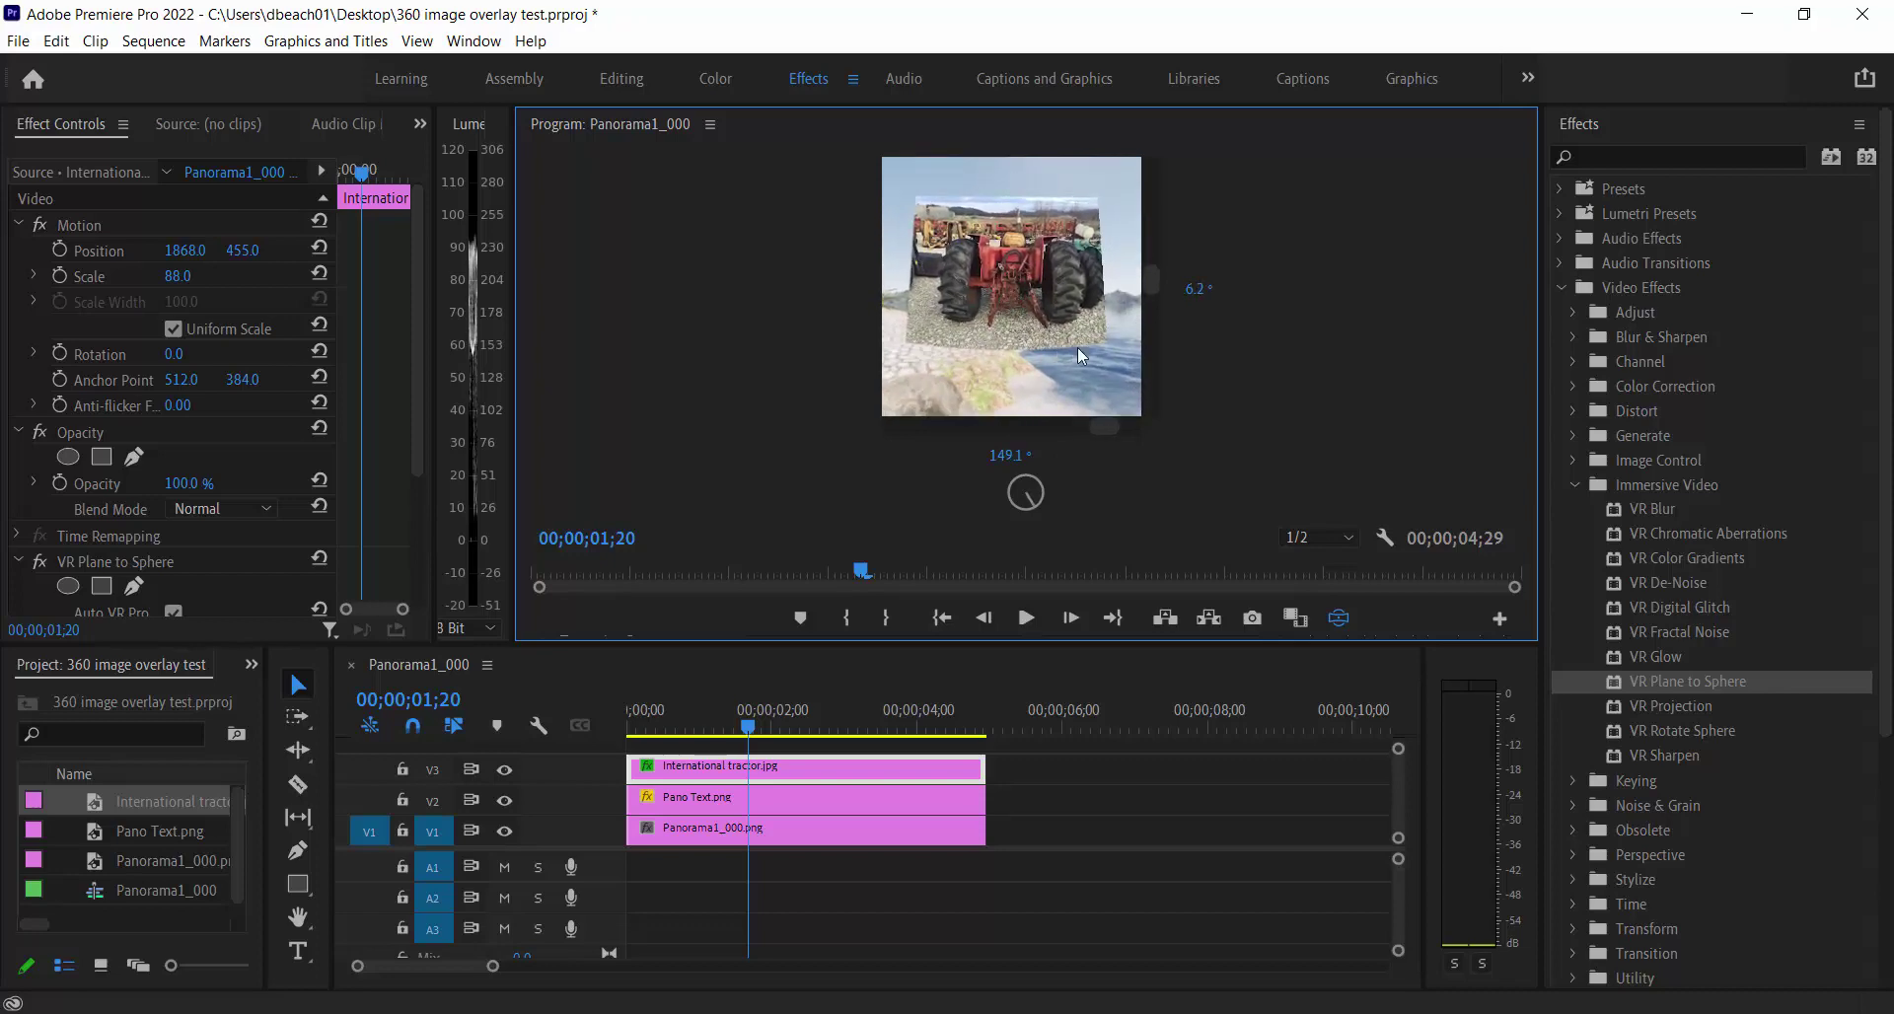